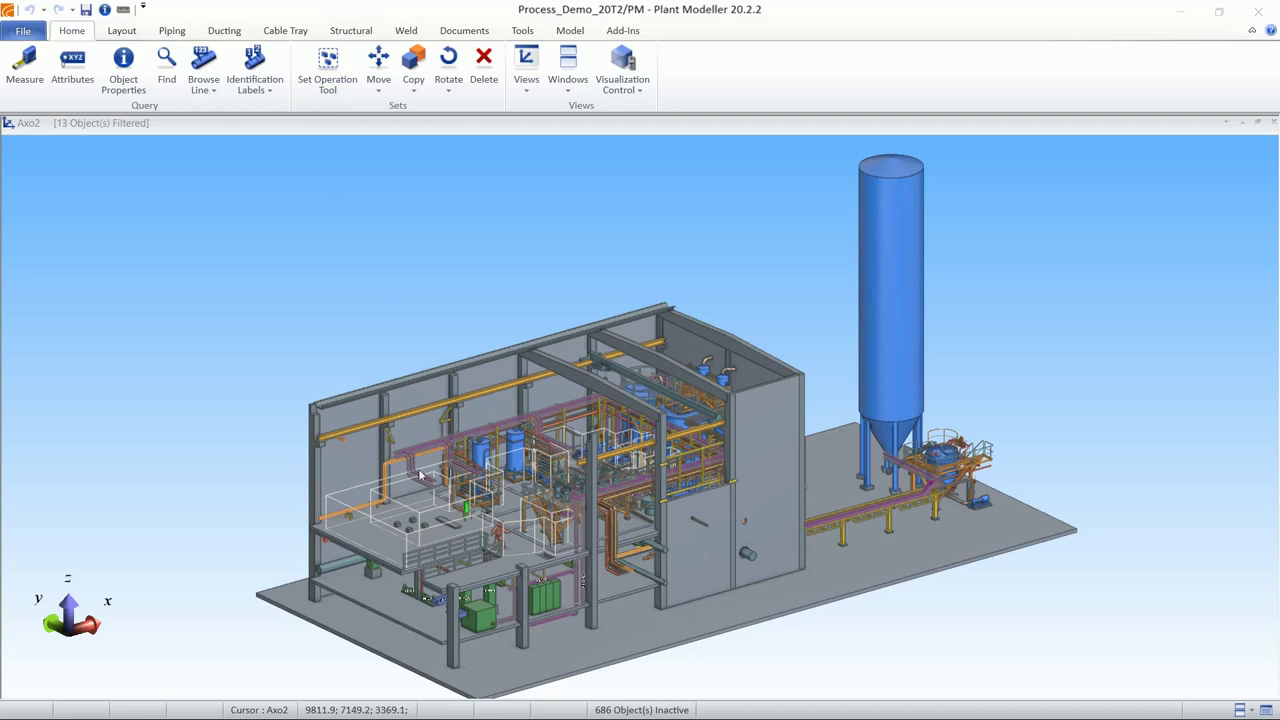
# Step: Examine the whole plant model, from the process building's interior to the pipe bridge and the outdoor silo
pyautogui.moveTo(390, 487)
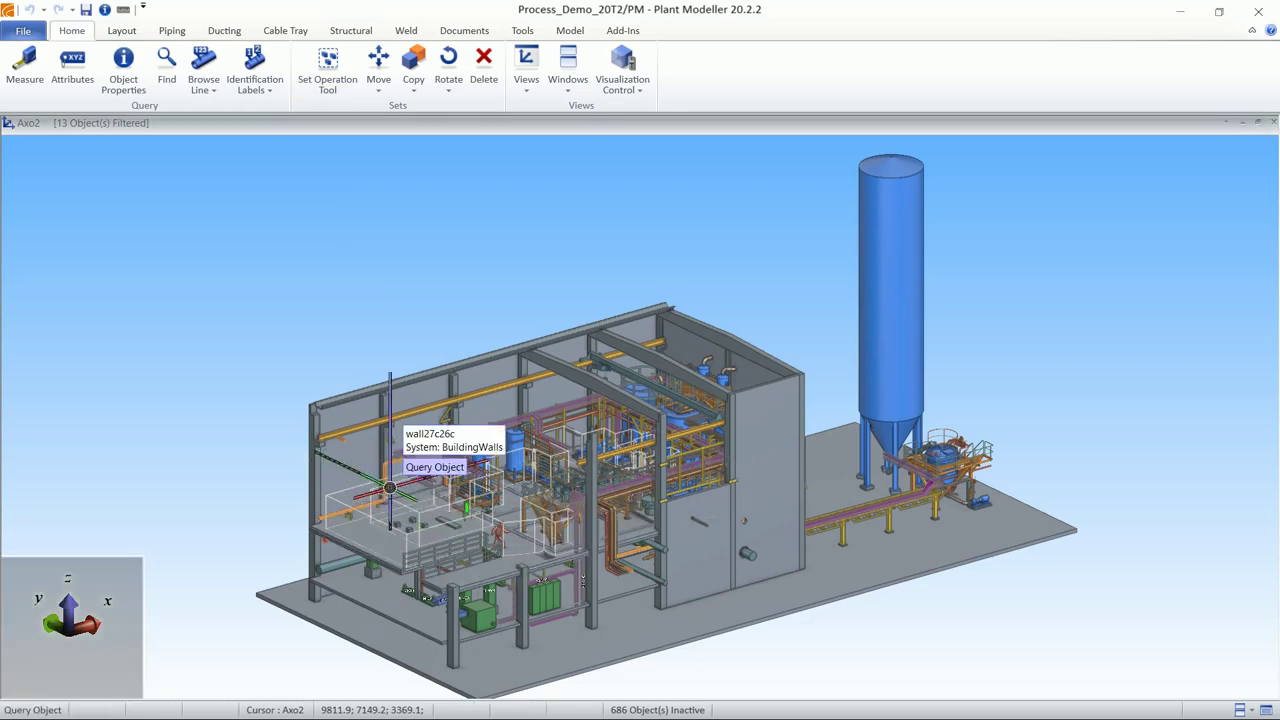
pyautogui.scroll(5, 390, 487)
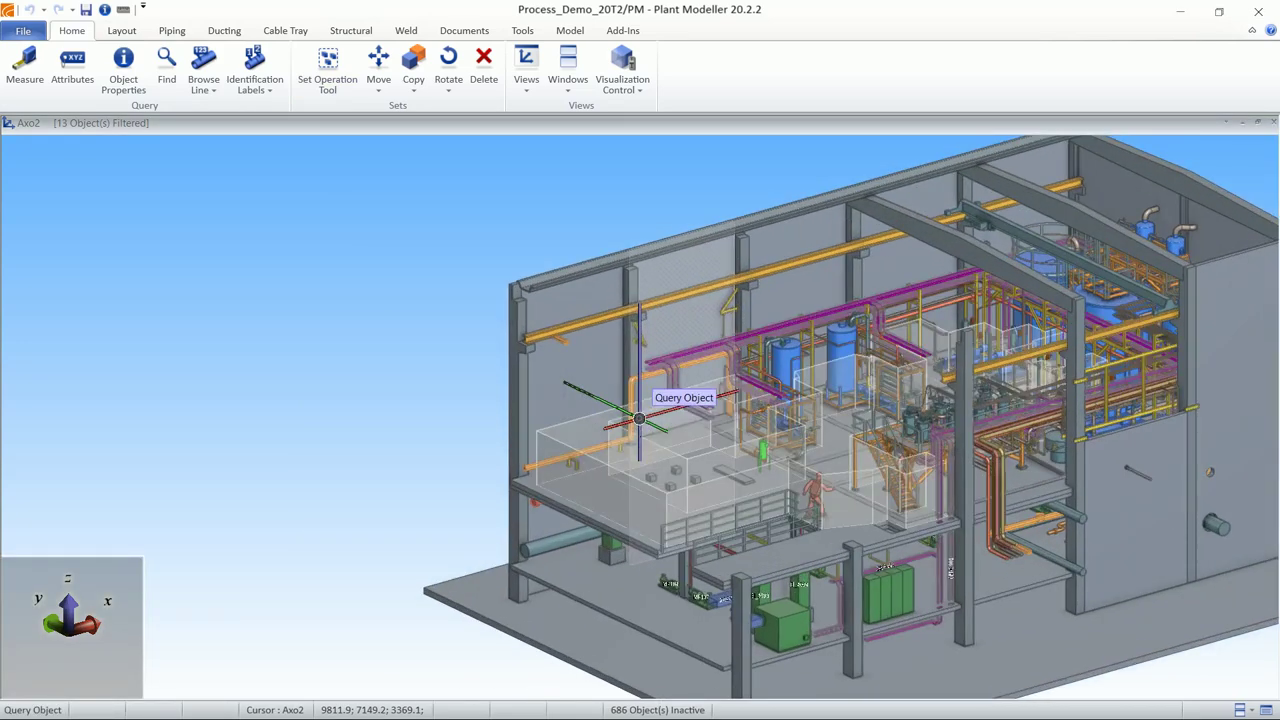
pyautogui.scroll(3, 639, 418)
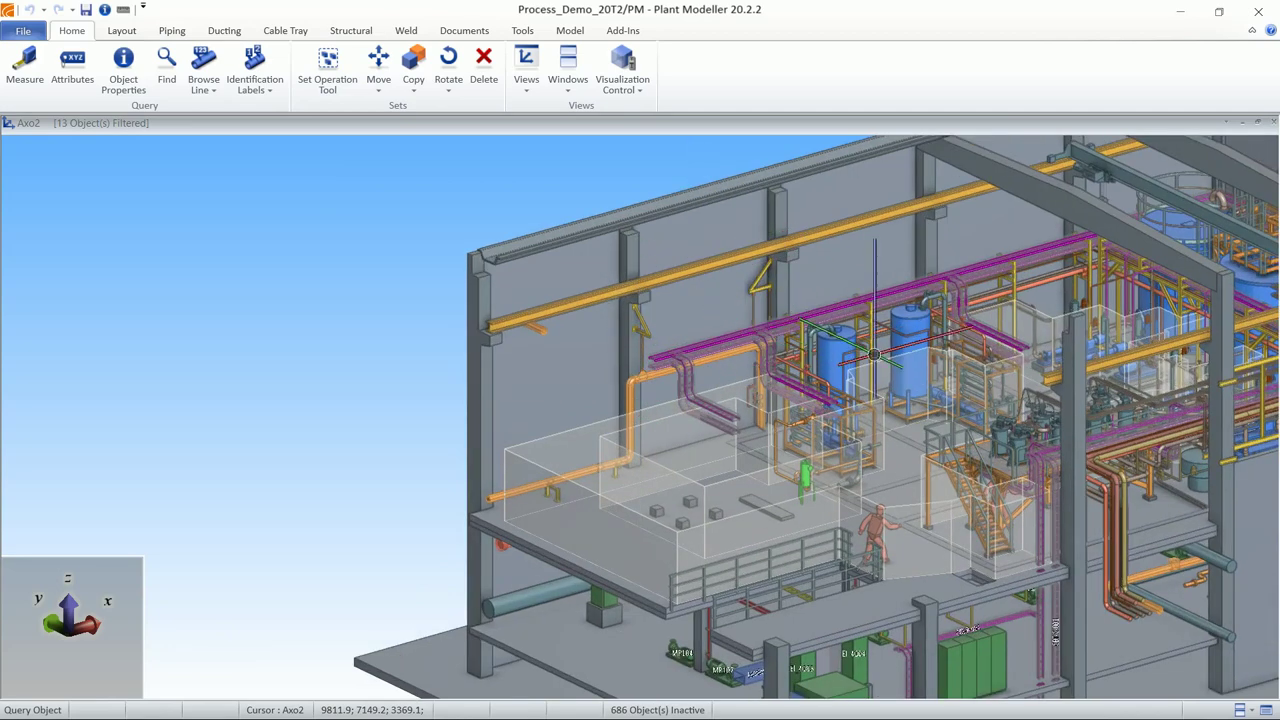
pyautogui.scroll(-4, 637, 420)
pyautogui.scroll(5, 639, 418)
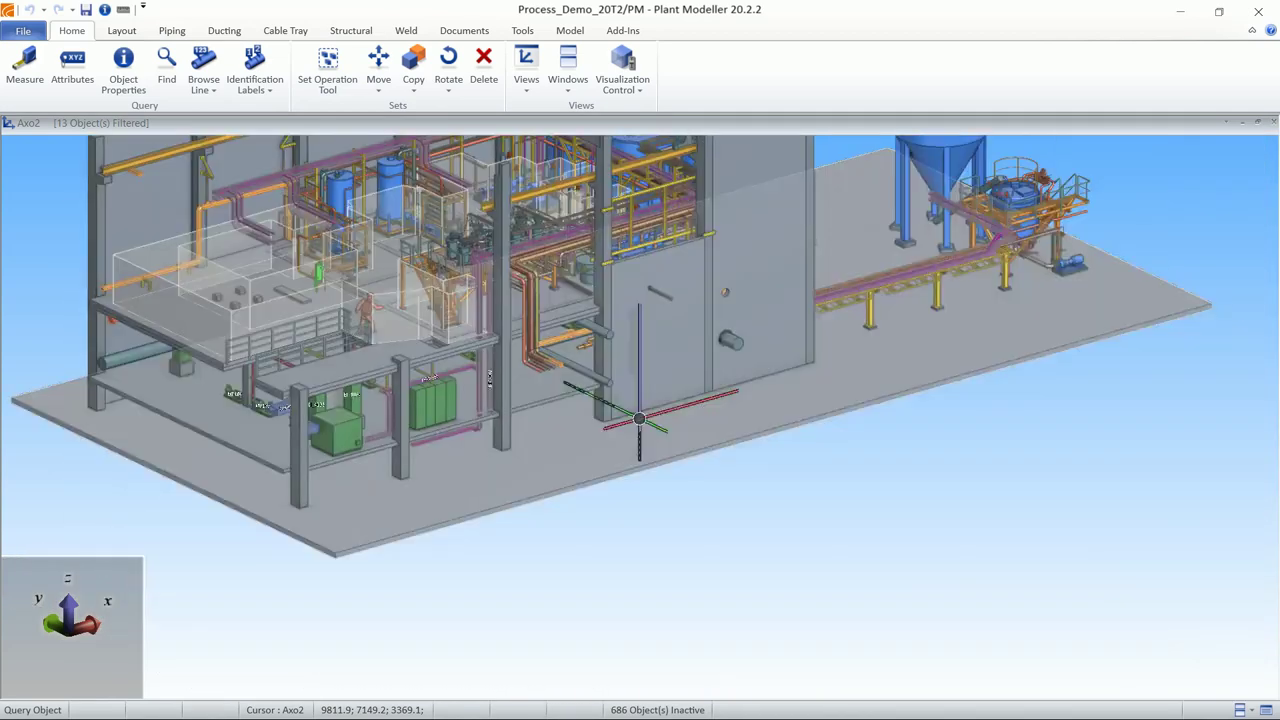
pyautogui.scroll(2, 639, 418)
pyautogui.scroll(3, 639, 418)
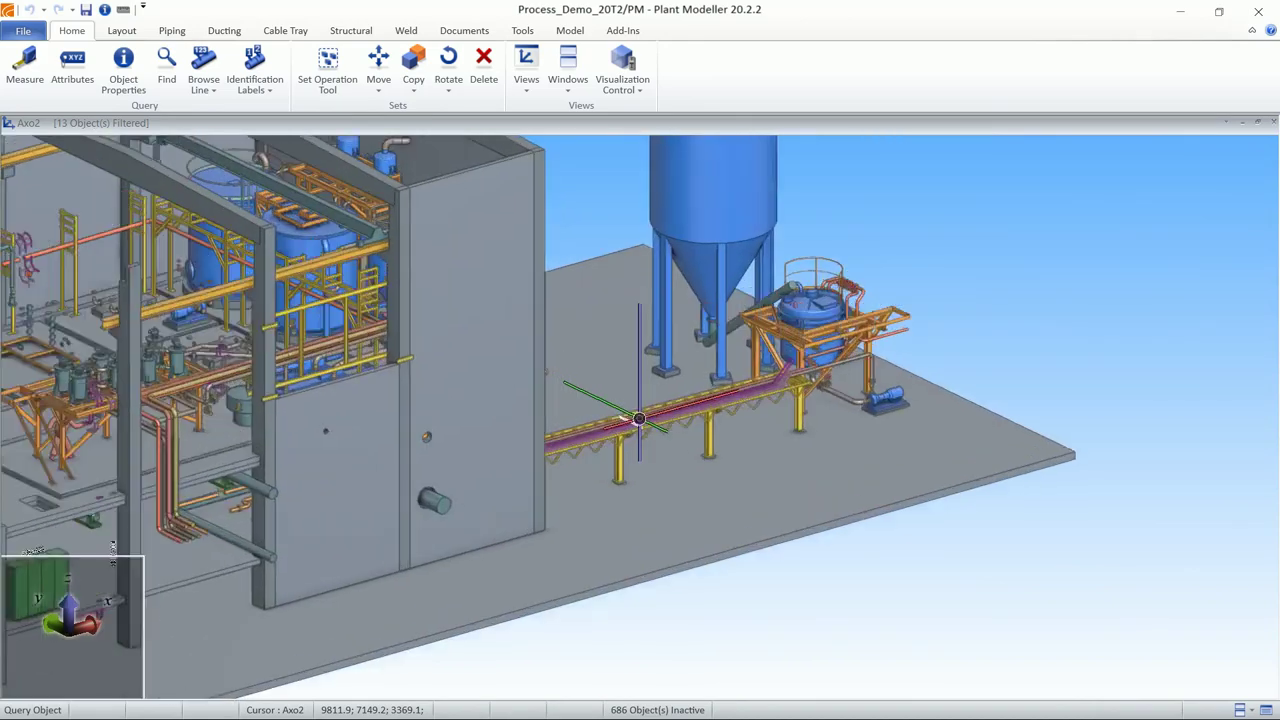
pyautogui.press('Left')
pyautogui.press('Left')
pyautogui.press('Left')
pyautogui.press('Left')
pyautogui.press('Left')
pyautogui.press('Left')
pyautogui.press('Left')
pyautogui.press('Left')
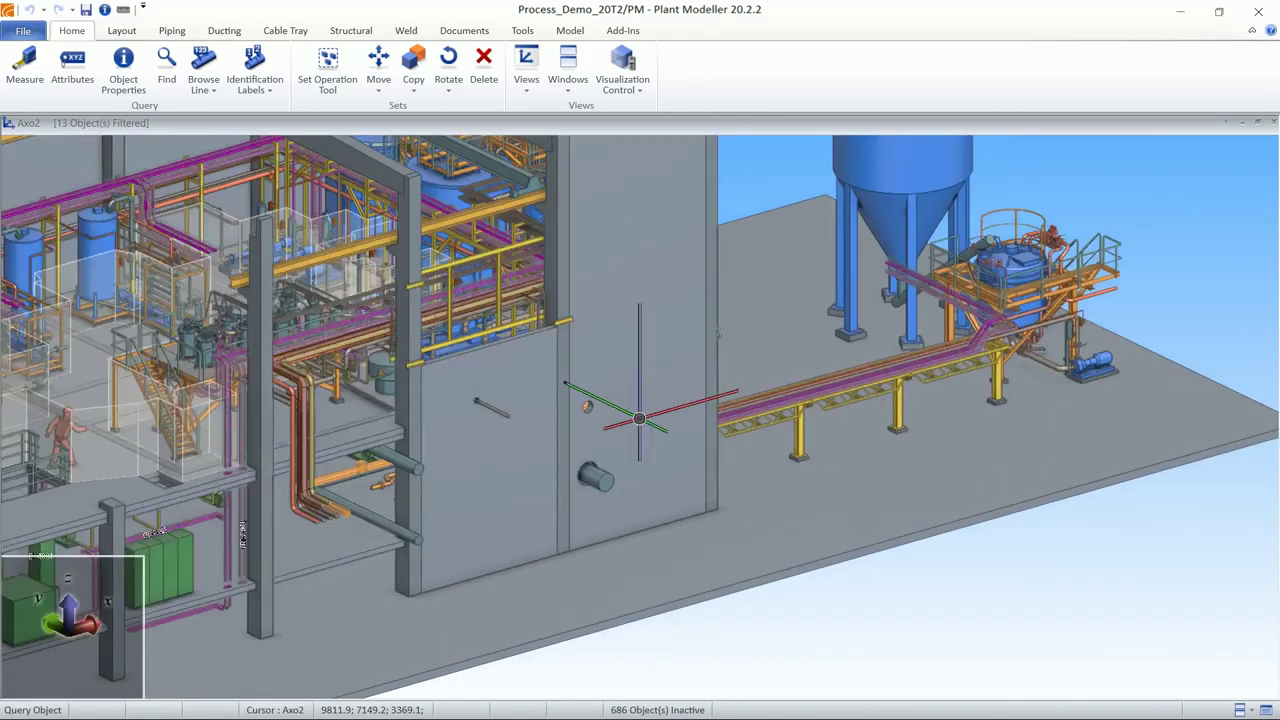
pyautogui.scroll(-5, 639, 418)
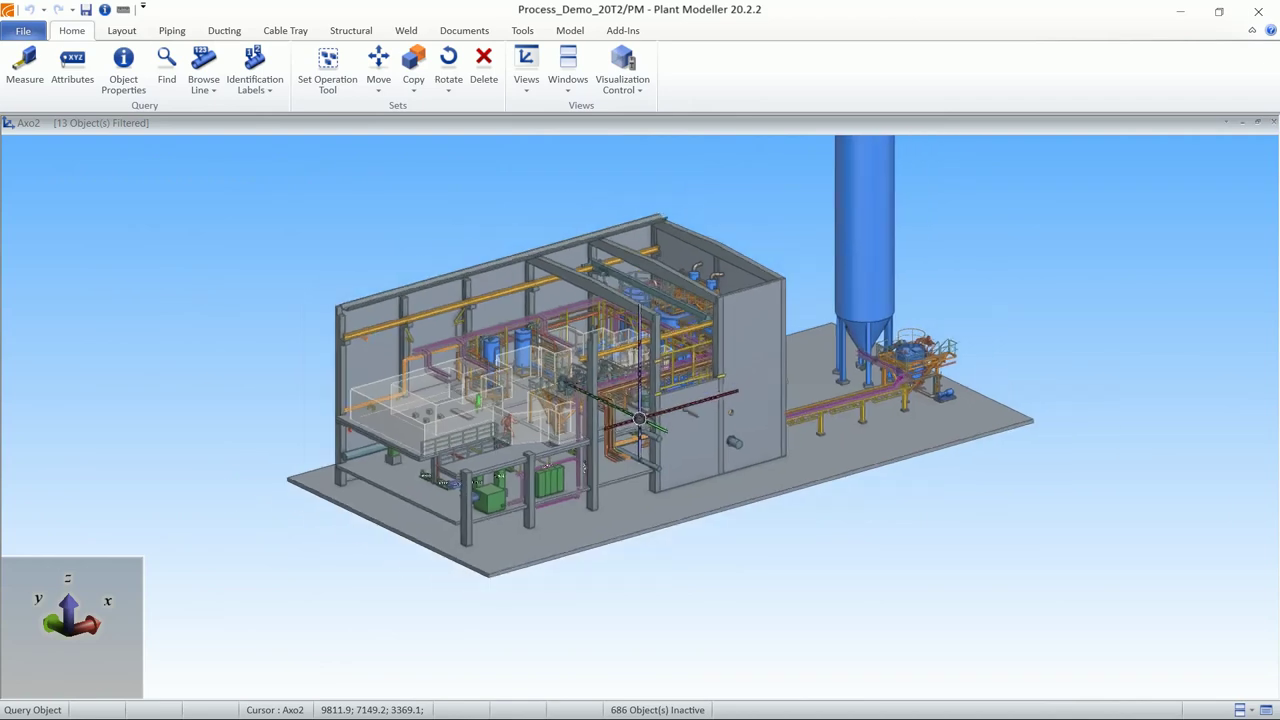
pyautogui.press('Right')
pyautogui.press('Up')
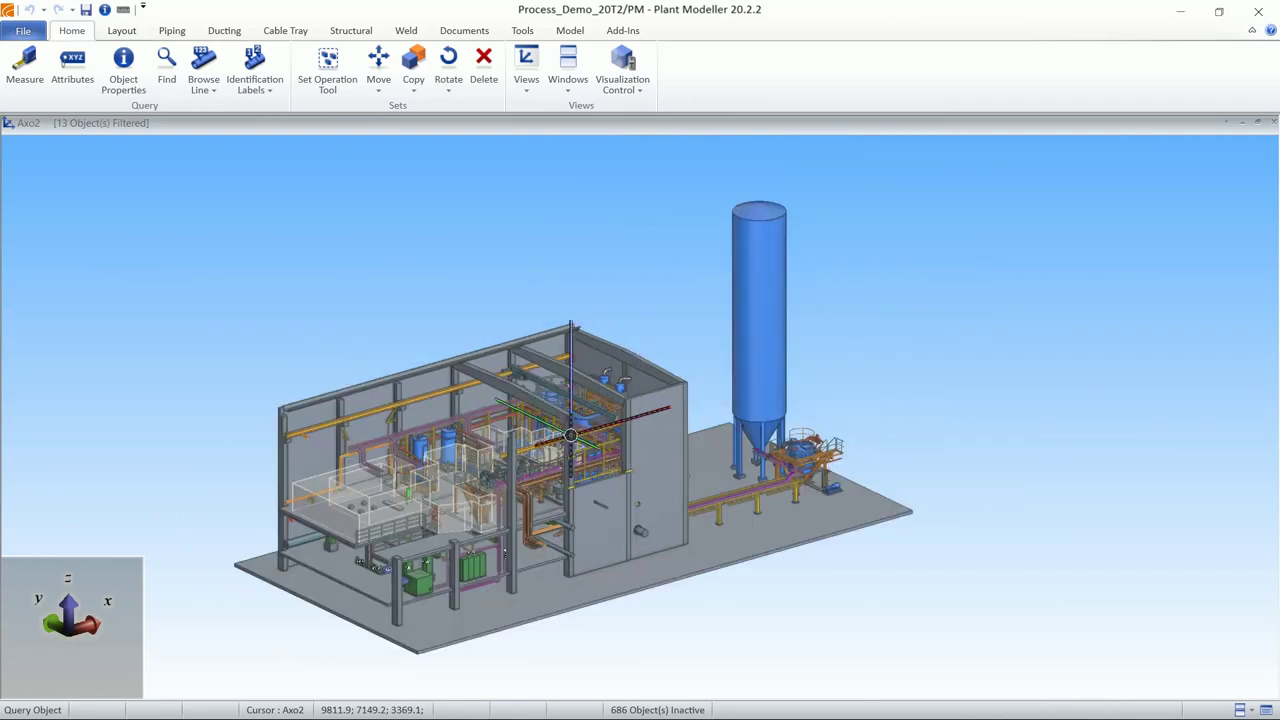
pyautogui.press('Left')
pyautogui.press('Down')
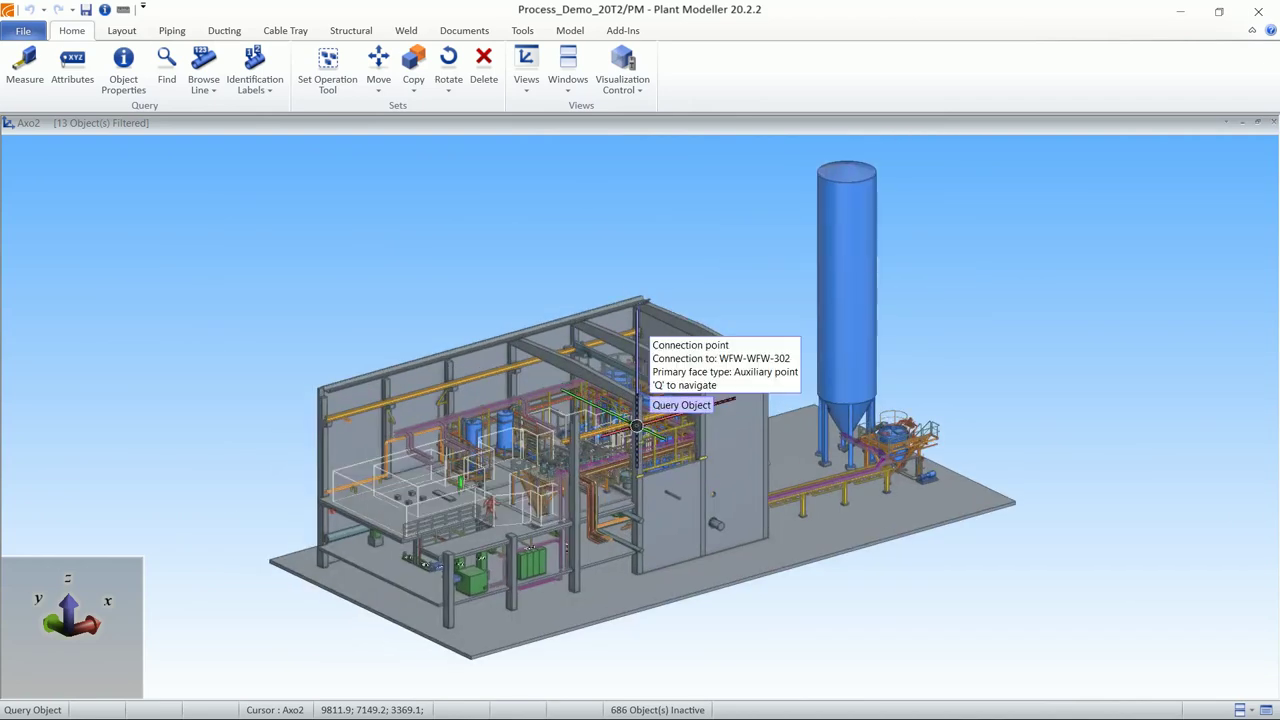
# Step: Examine the building's lower floor in the Axo1 view, including its cable trays, pumps and electrical cabinets
pyautogui.press('q')
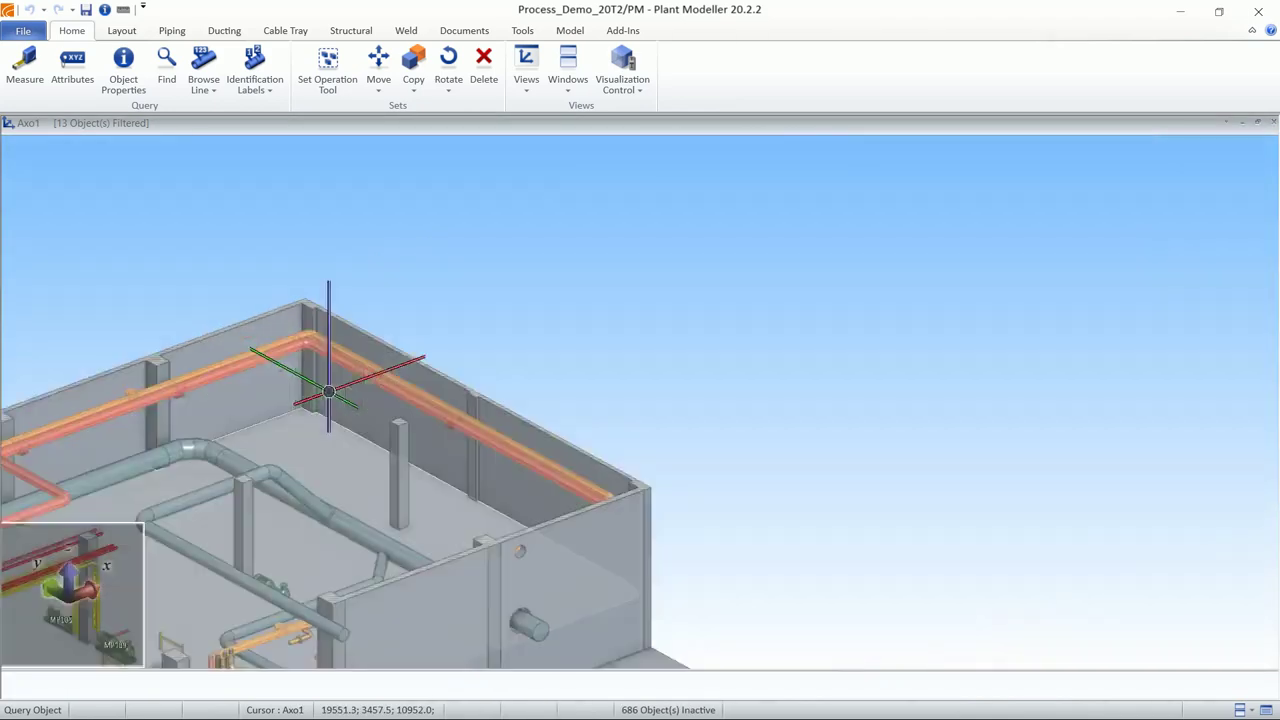
pyautogui.scroll(-6, 645, 441)
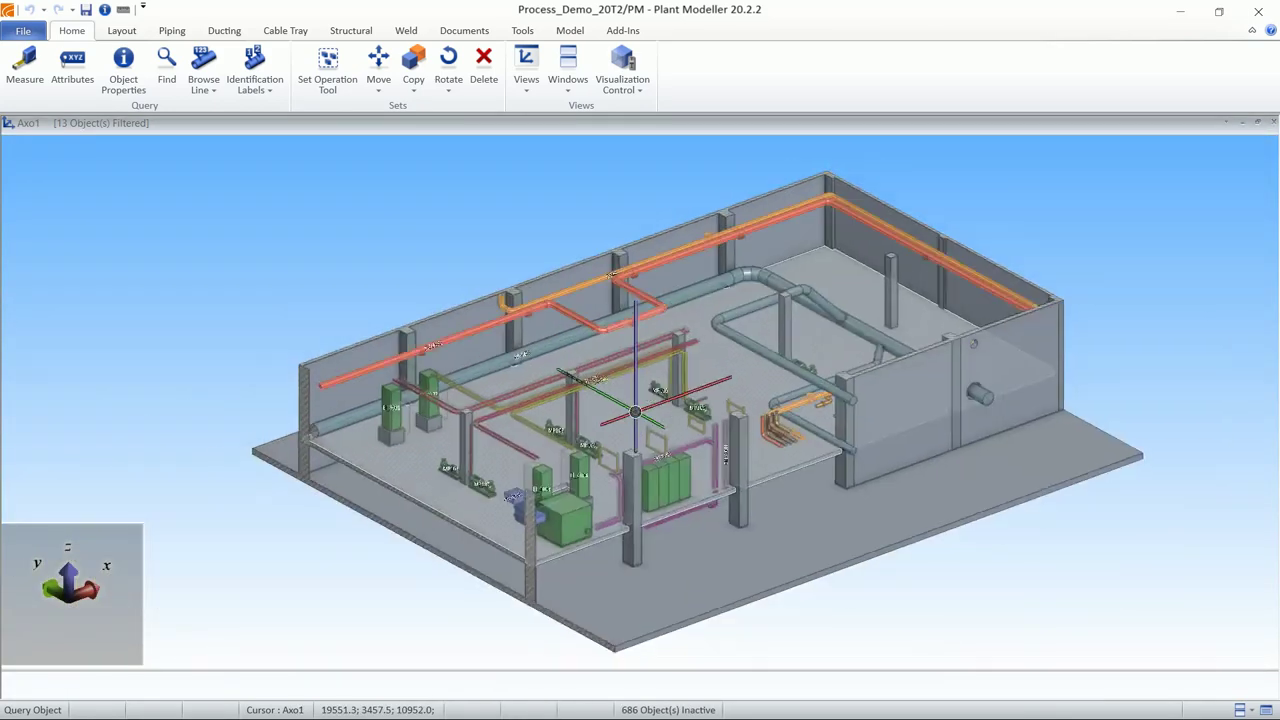
pyautogui.scroll(2, 645, 441)
pyautogui.scroll(3, 641, 410)
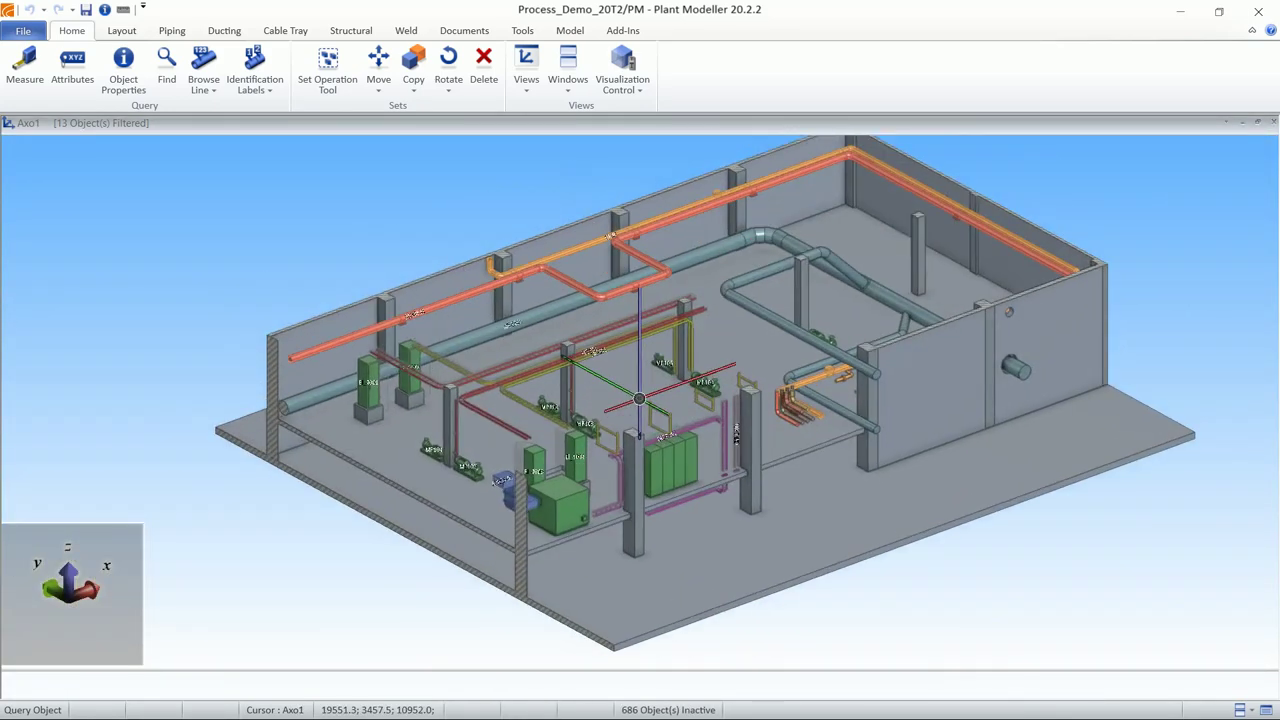
pyautogui.scroll(1, 639, 401)
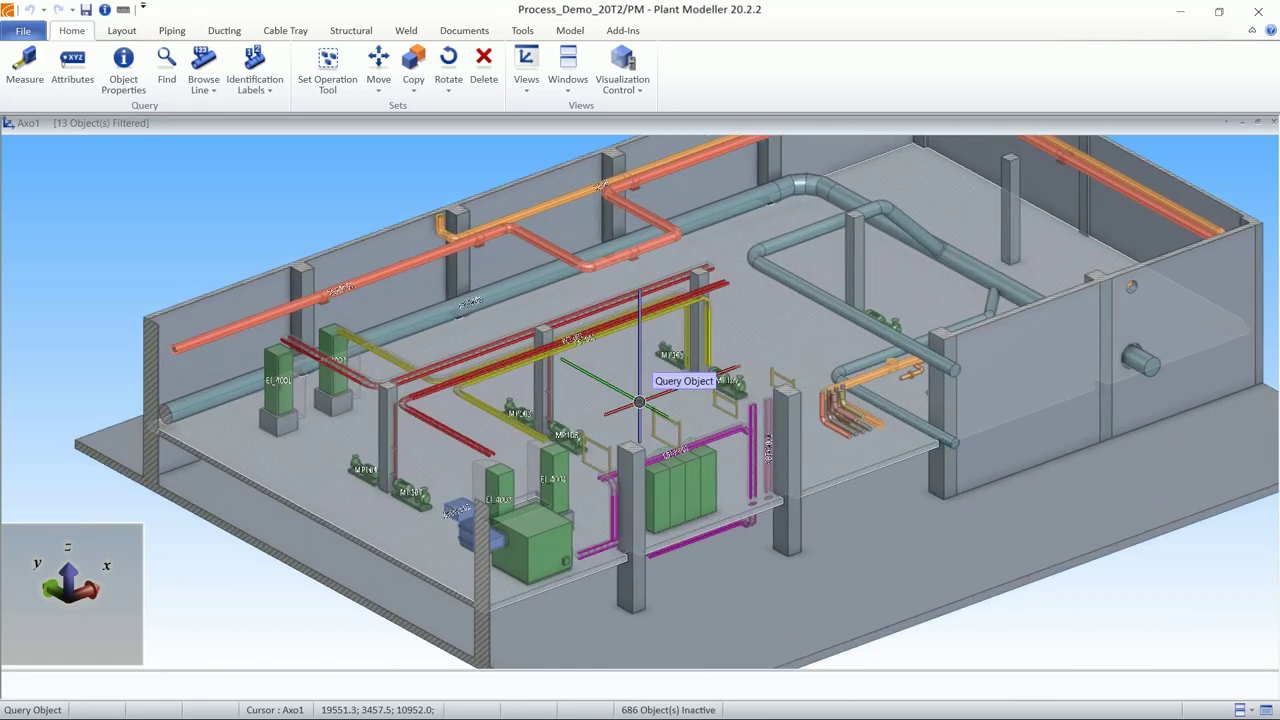
pyautogui.scroll(4, 639, 401)
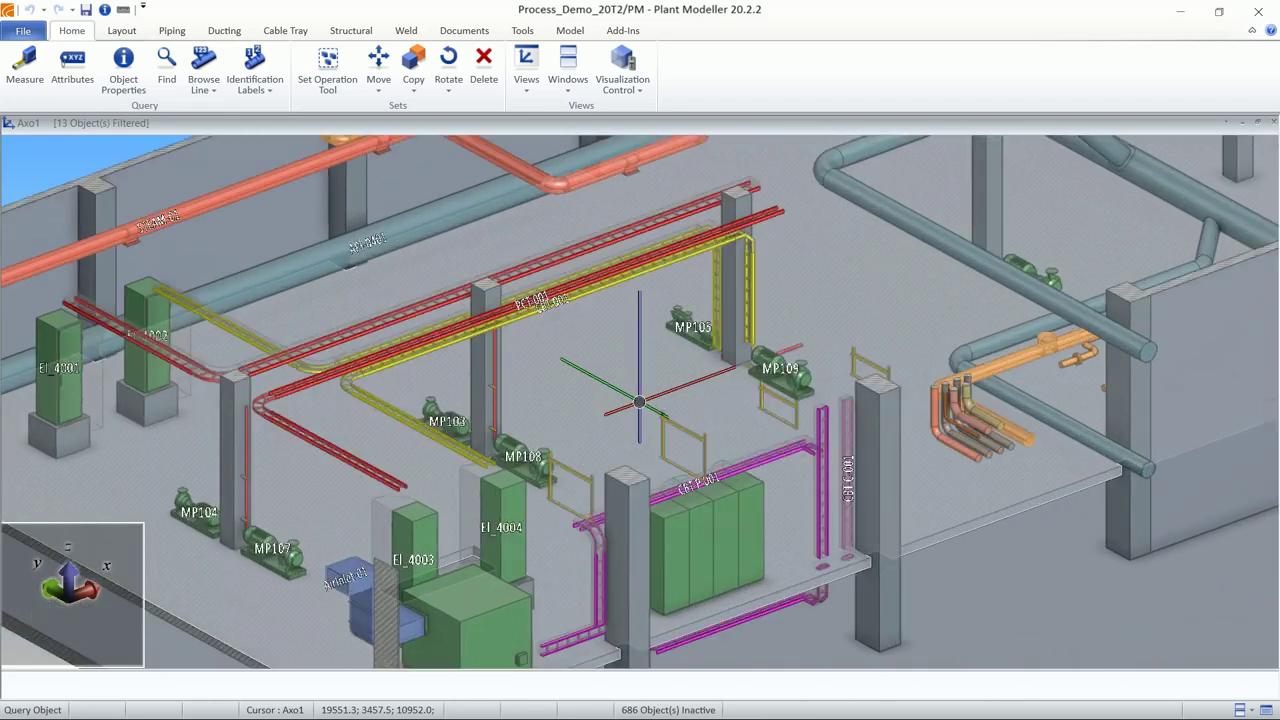
pyautogui.scroll(3, 639, 401)
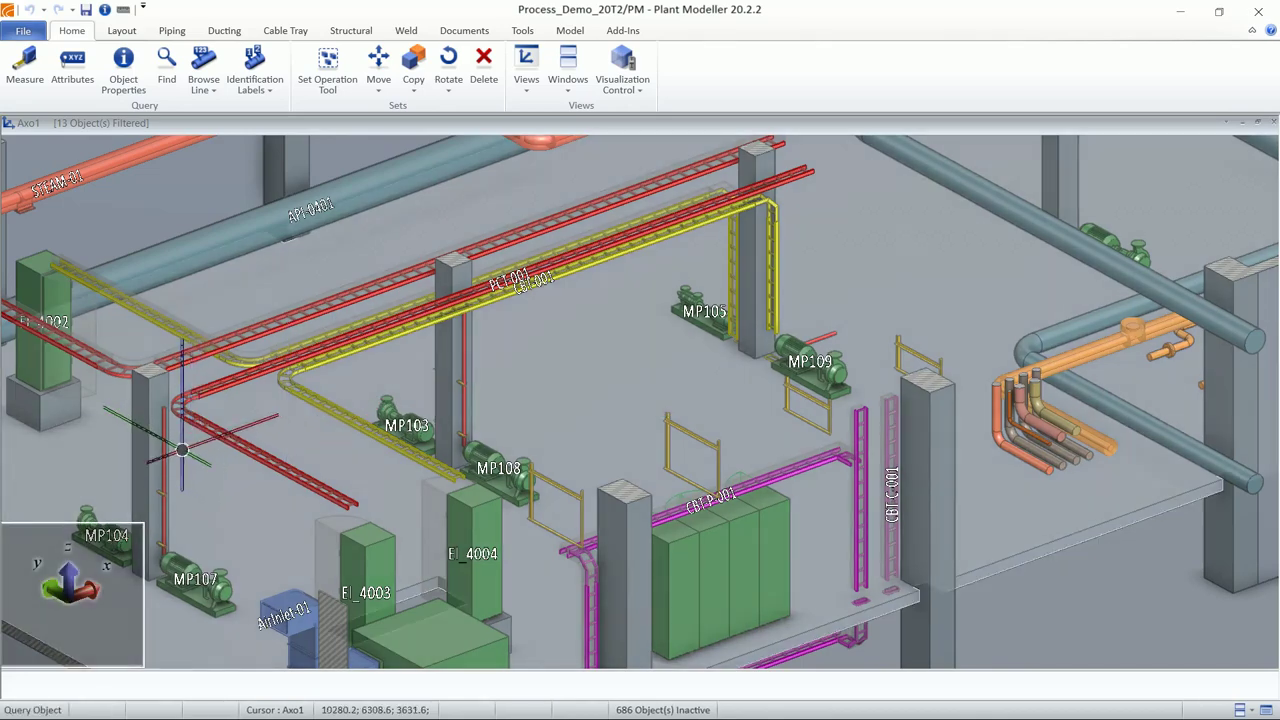
# Step: Inspect the red and yellow cable ladders near cabinets El_4001 and El_4002, selecting the service space above the red ladder
pyautogui.middleClick(182, 450)
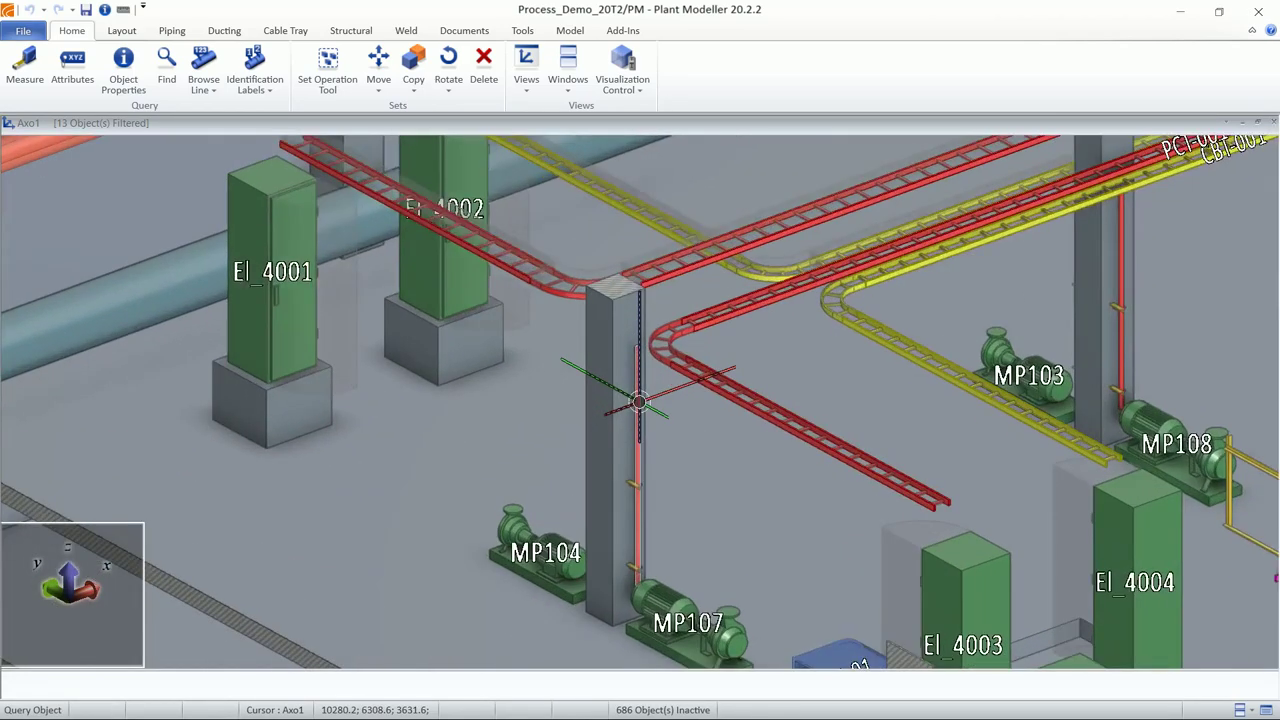
pyautogui.scroll(-4, 638, 401)
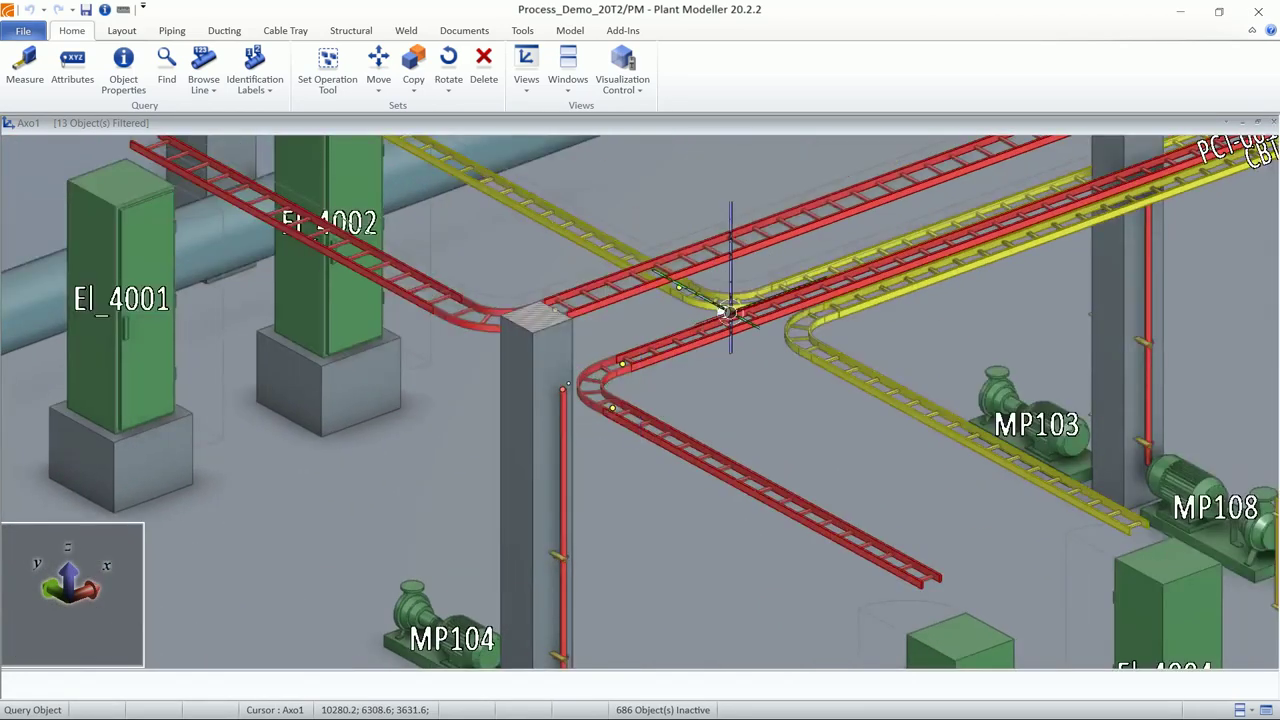
pyautogui.scroll(5, 638, 401)
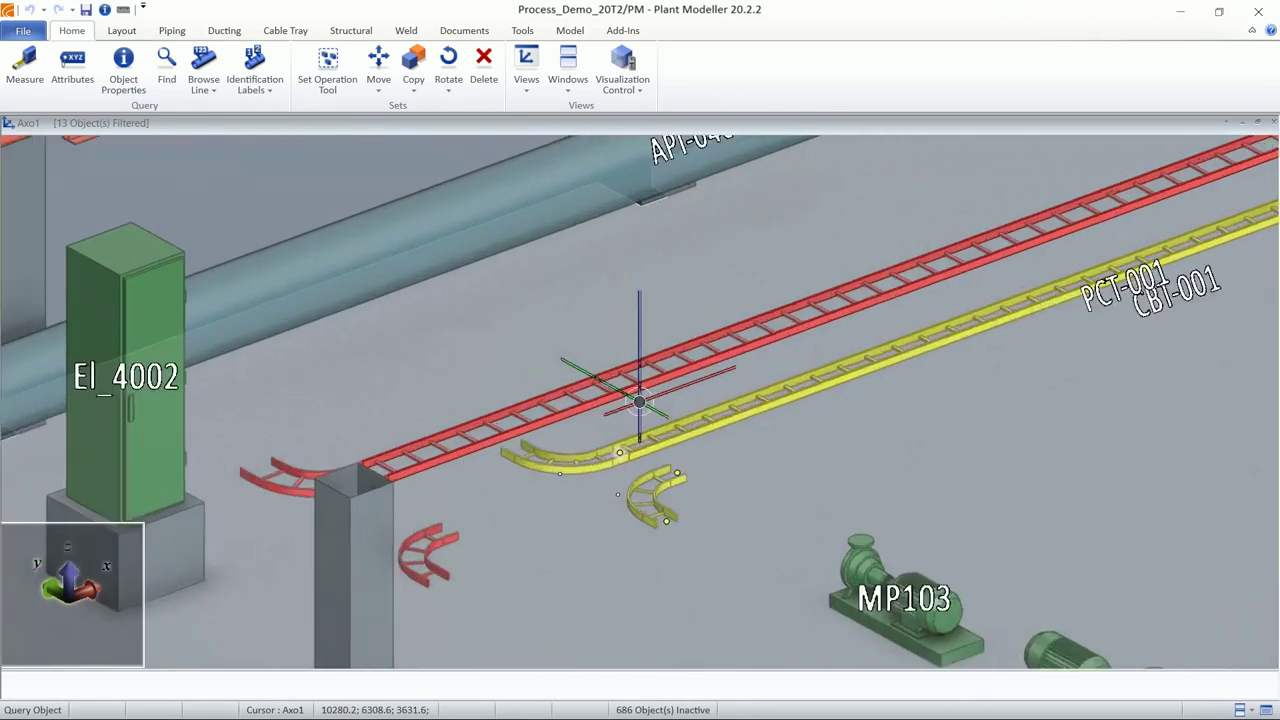
pyautogui.scroll(3, 638, 401)
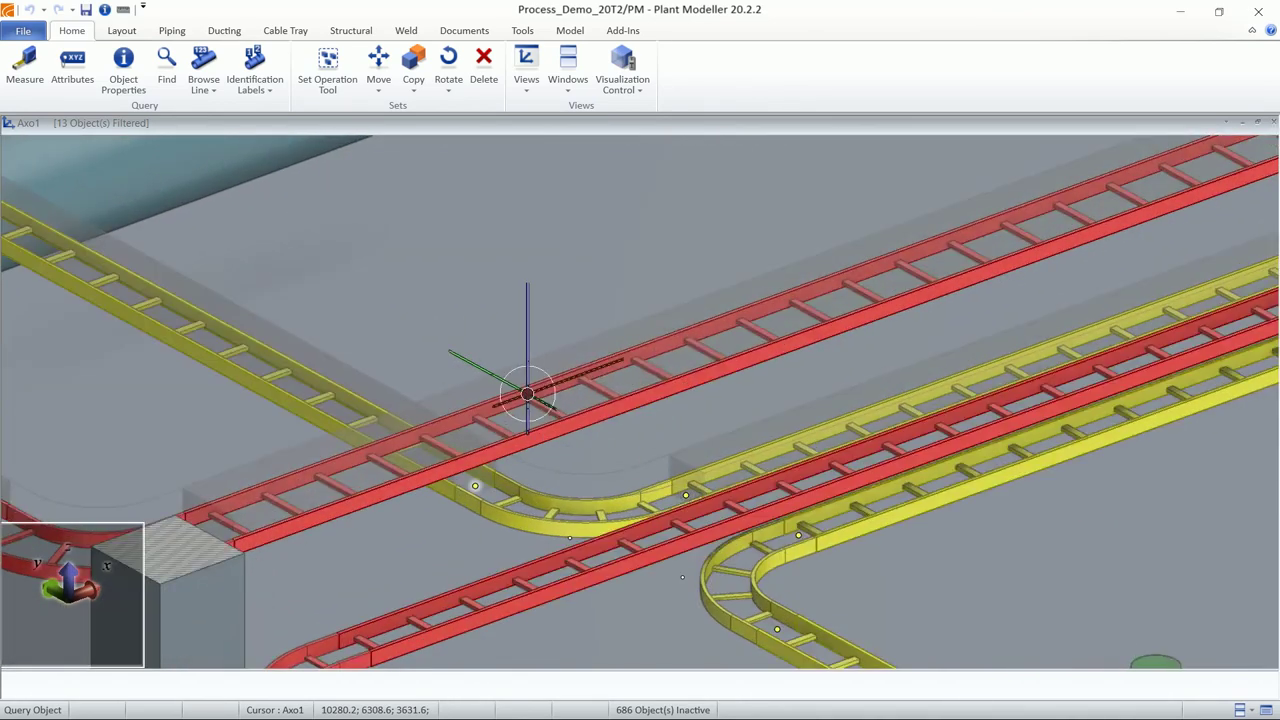
pyautogui.click(527, 395)
pyautogui.click(525, 390)
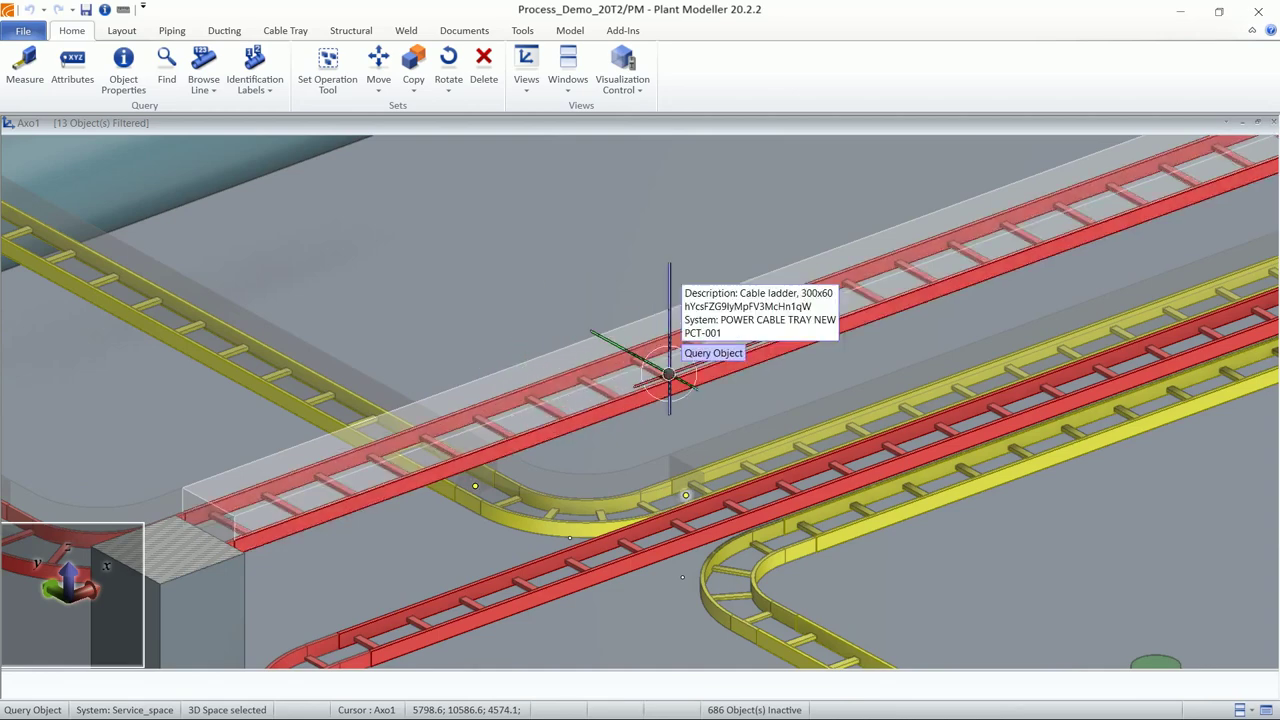
pyautogui.moveTo(668, 376)
pyautogui.scroll(-6, 668, 376)
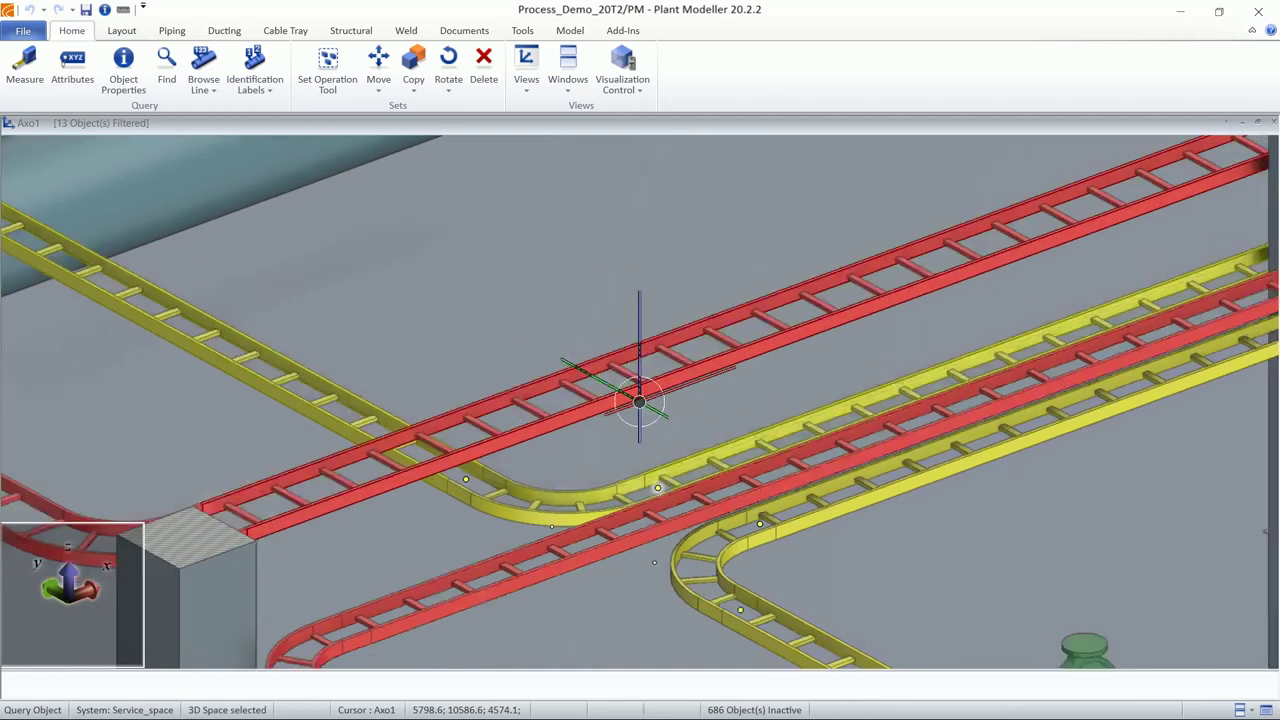
pyautogui.scroll(-5, 652, 420)
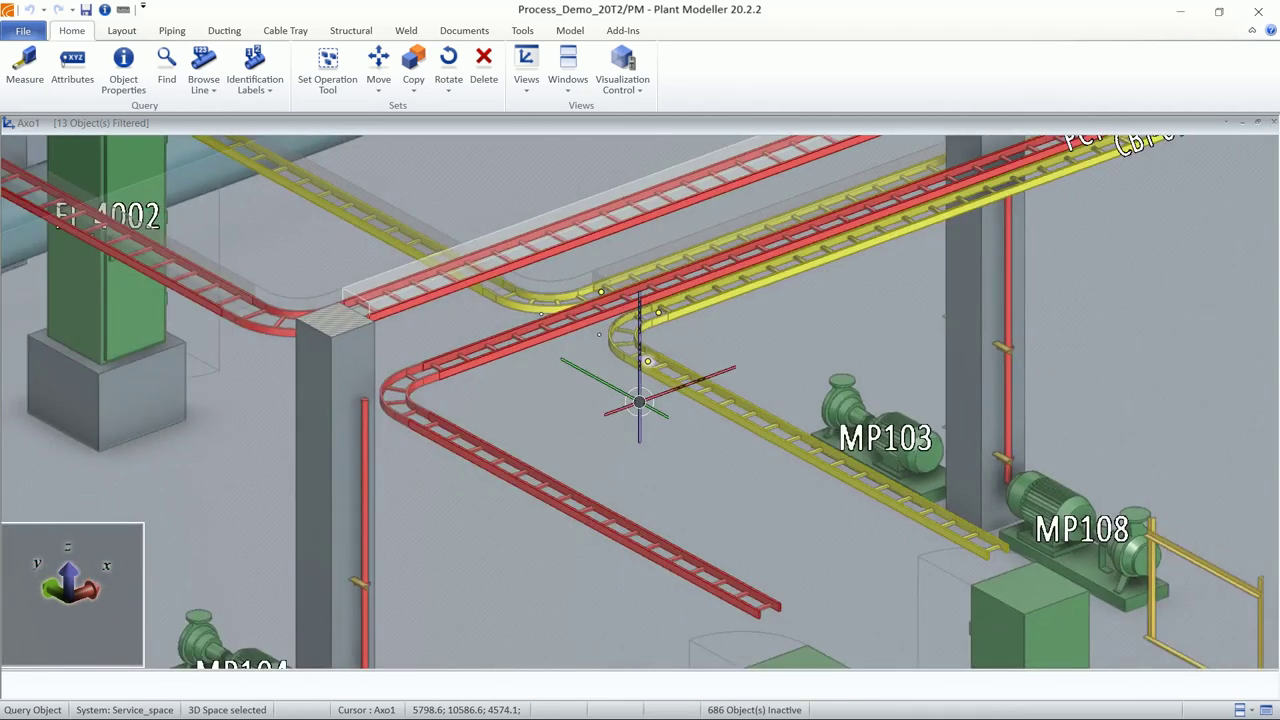
pyautogui.scroll(-3, 640, 402)
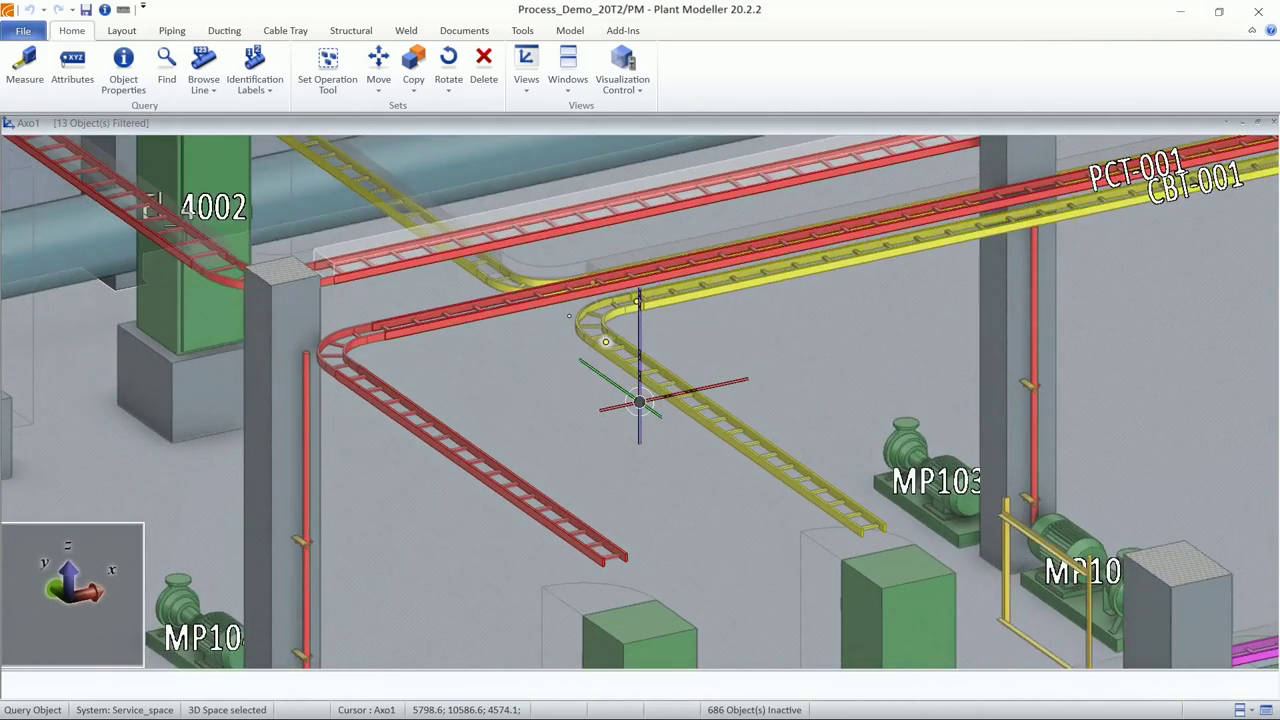
pyautogui.scroll(-3, 638, 402)
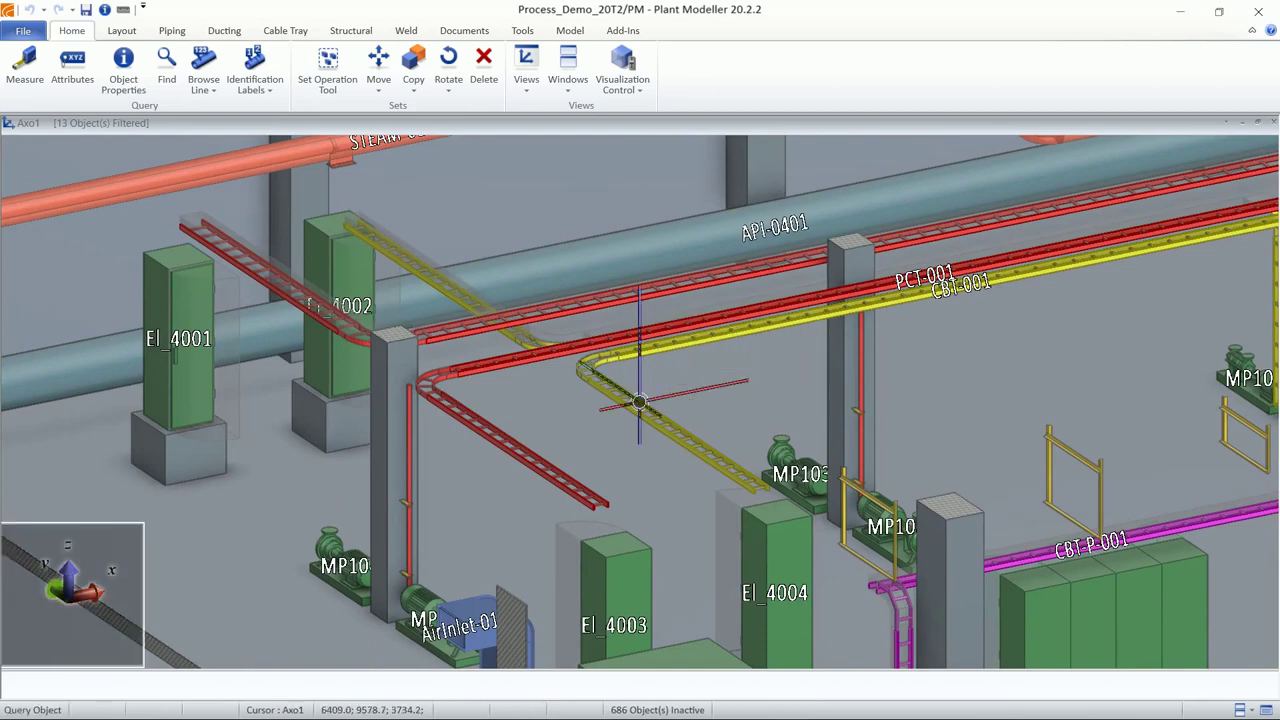
# Step: Examine the surroundings of pumps MP103 and MP108 and cabinets El_4003 and El_4004 in relation to the cable trays
pyautogui.middleClick(777, 466)
pyautogui.scroll(-1, 640, 402)
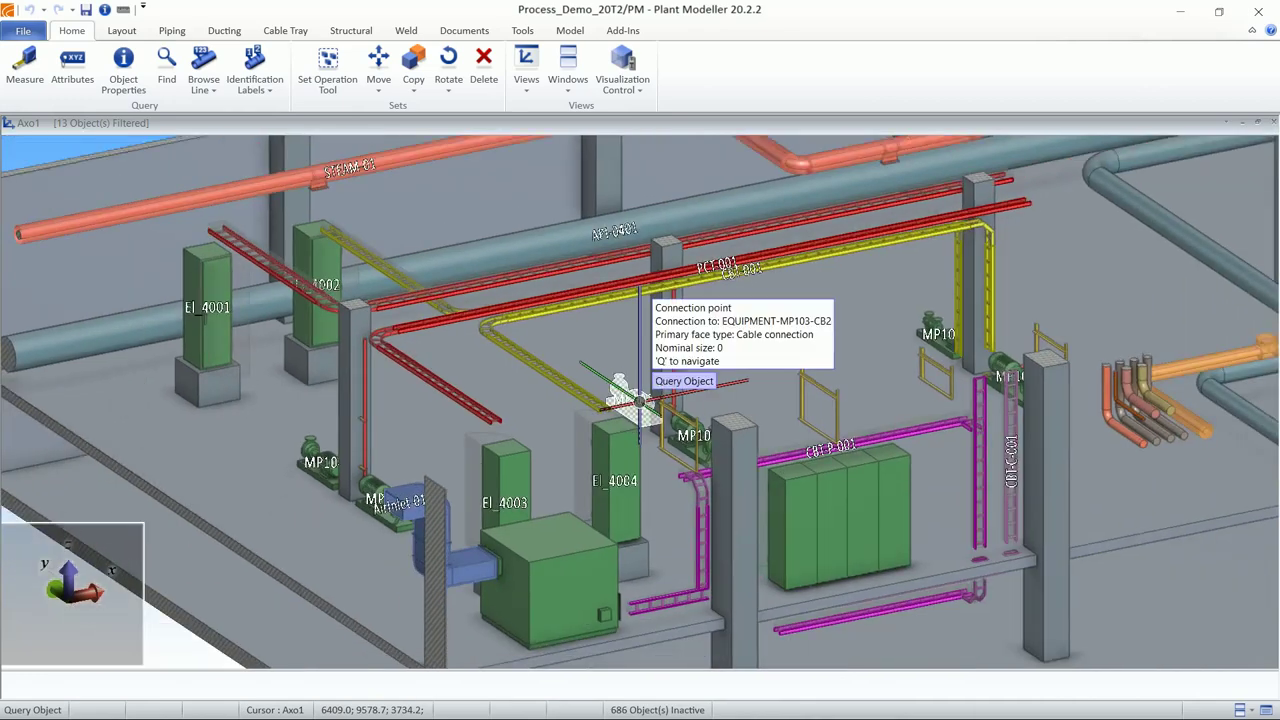
pyautogui.scroll(-1, 640, 402)
pyautogui.scroll(1, 638, 402)
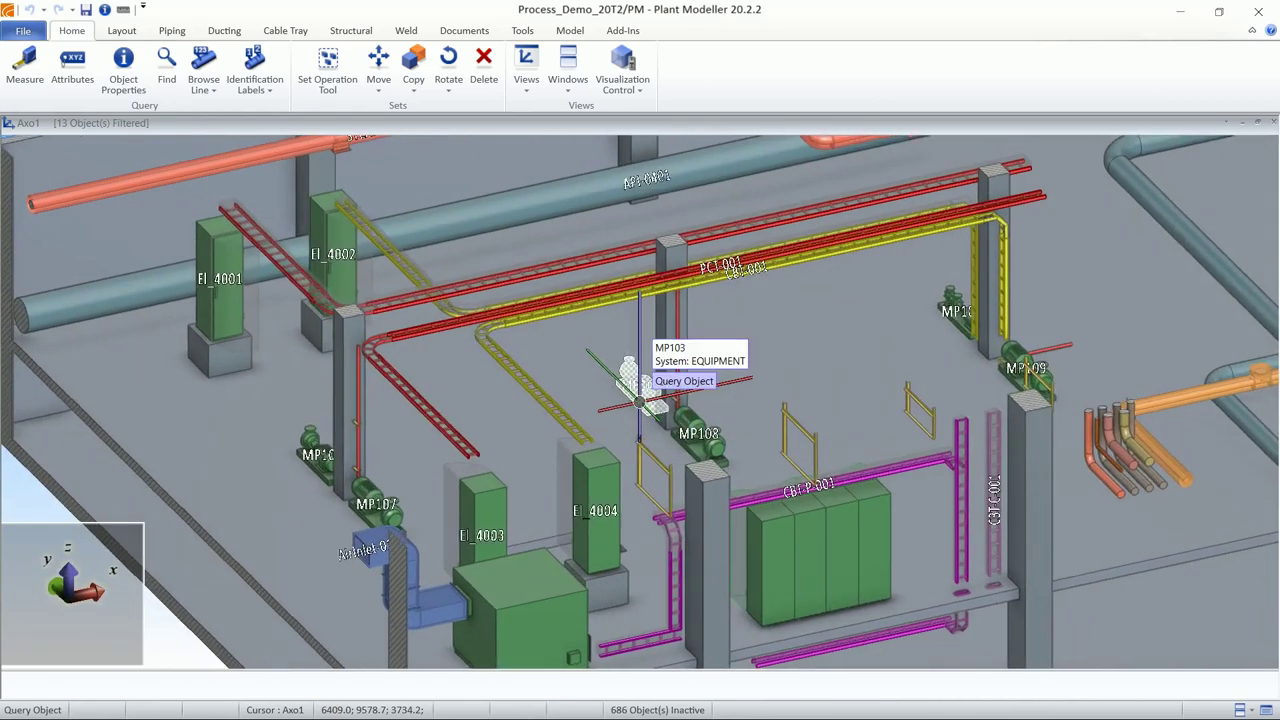
pyautogui.scroll(1, 638, 402)
pyautogui.scroll(-4, 638, 402)
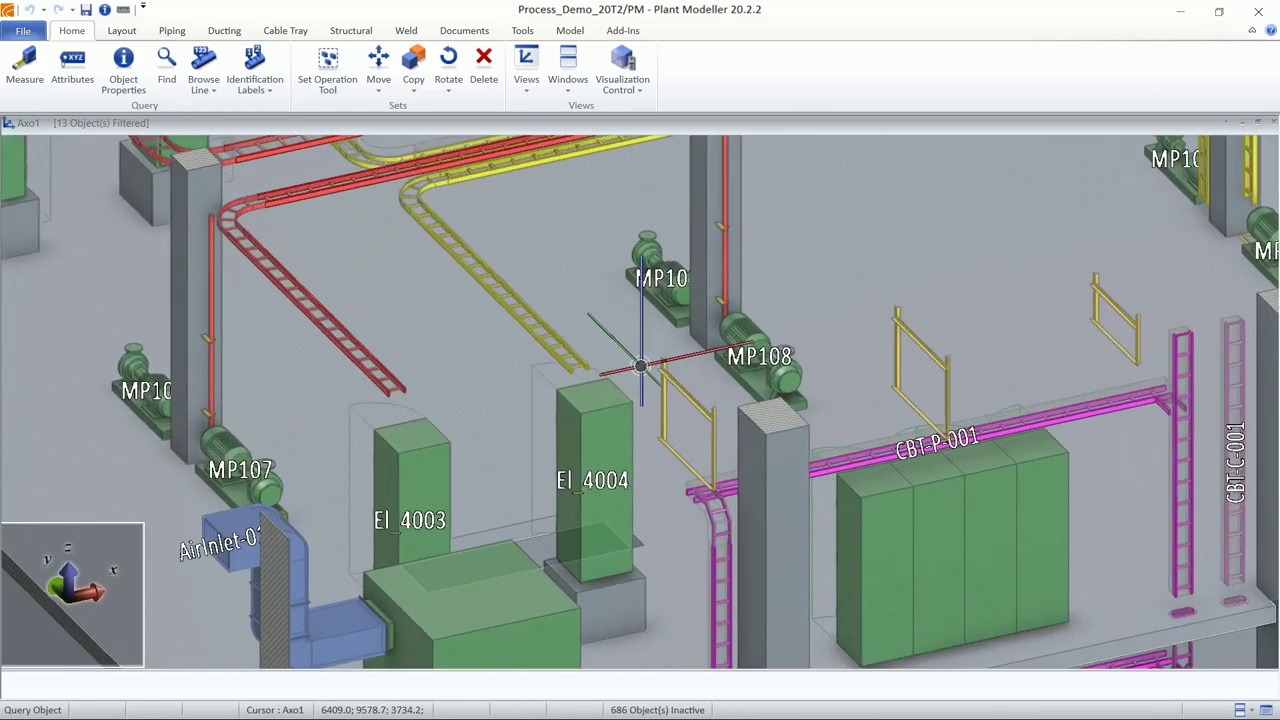
pyautogui.scroll(-1, 655, 375)
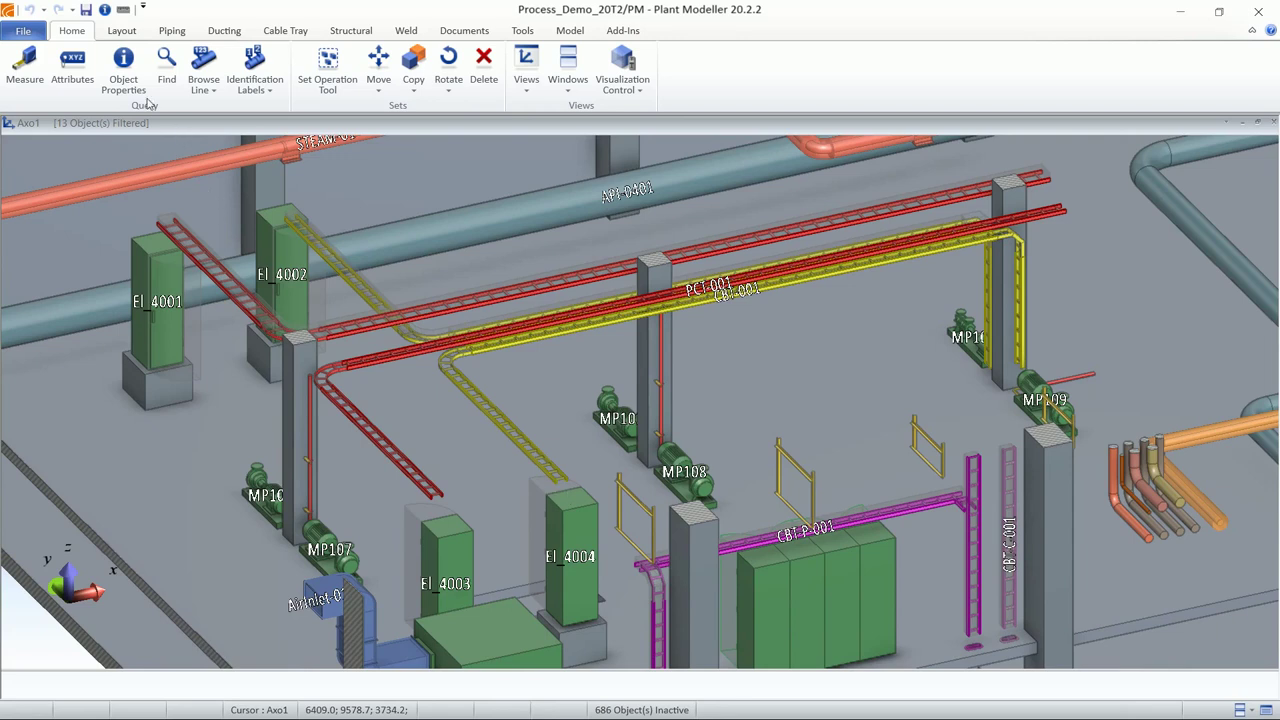
# Step: Open the Manage Cables dialog and reposition it over the model
pyautogui.click(519, 30)
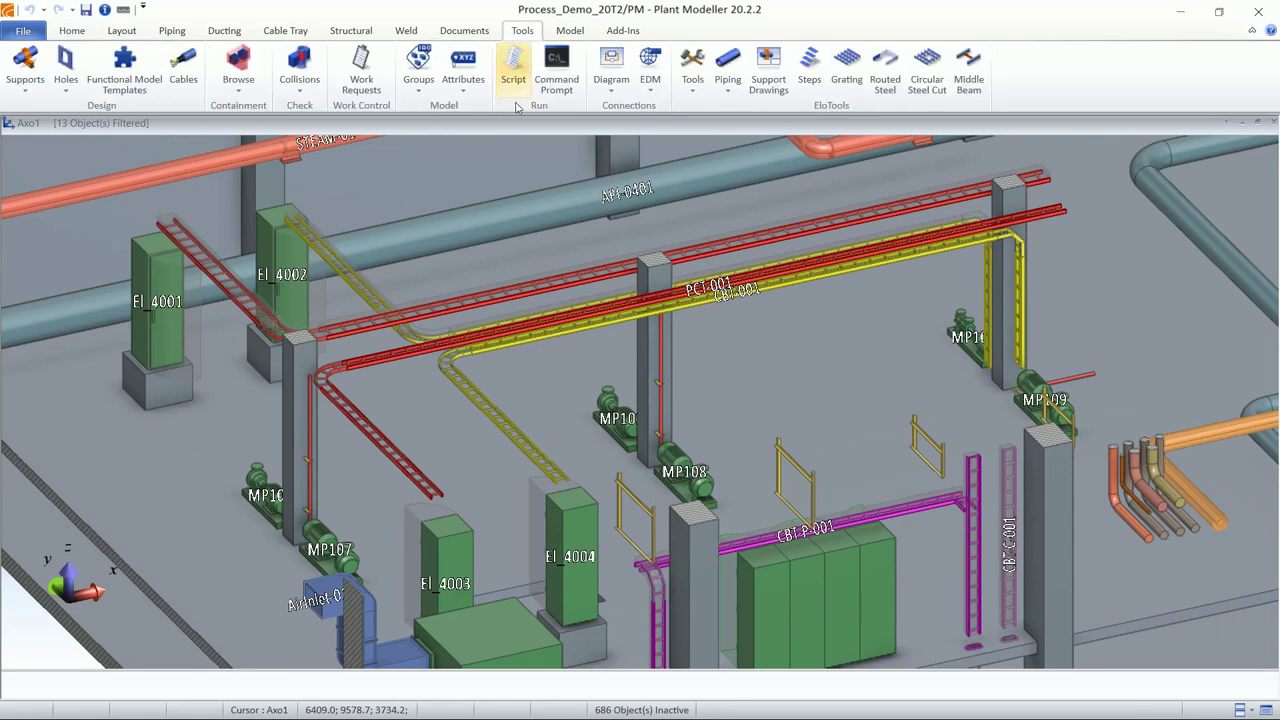
pyautogui.click(186, 68)
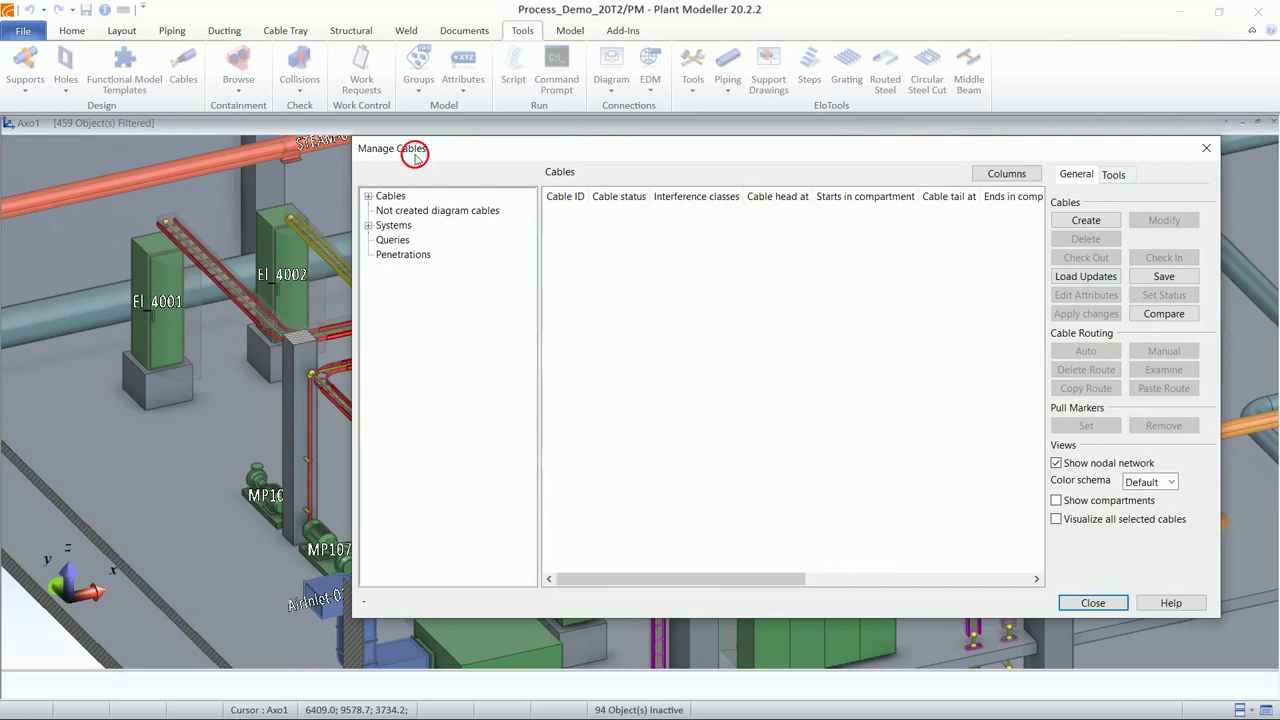
pyautogui.moveTo(409, 149); pyautogui.dragTo(354, 159)
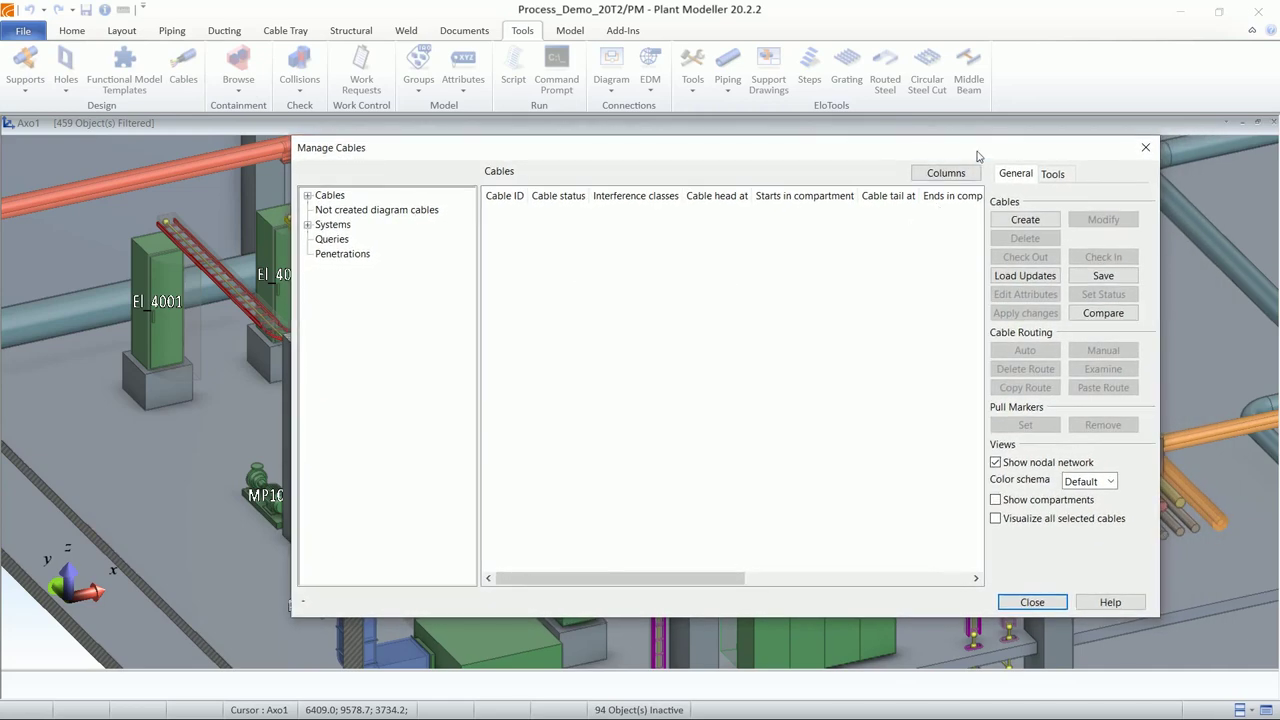
# Step: Start creating a new cable with ID CC-001 and assign it to the Control_cables system
pyautogui.click(1020, 219)
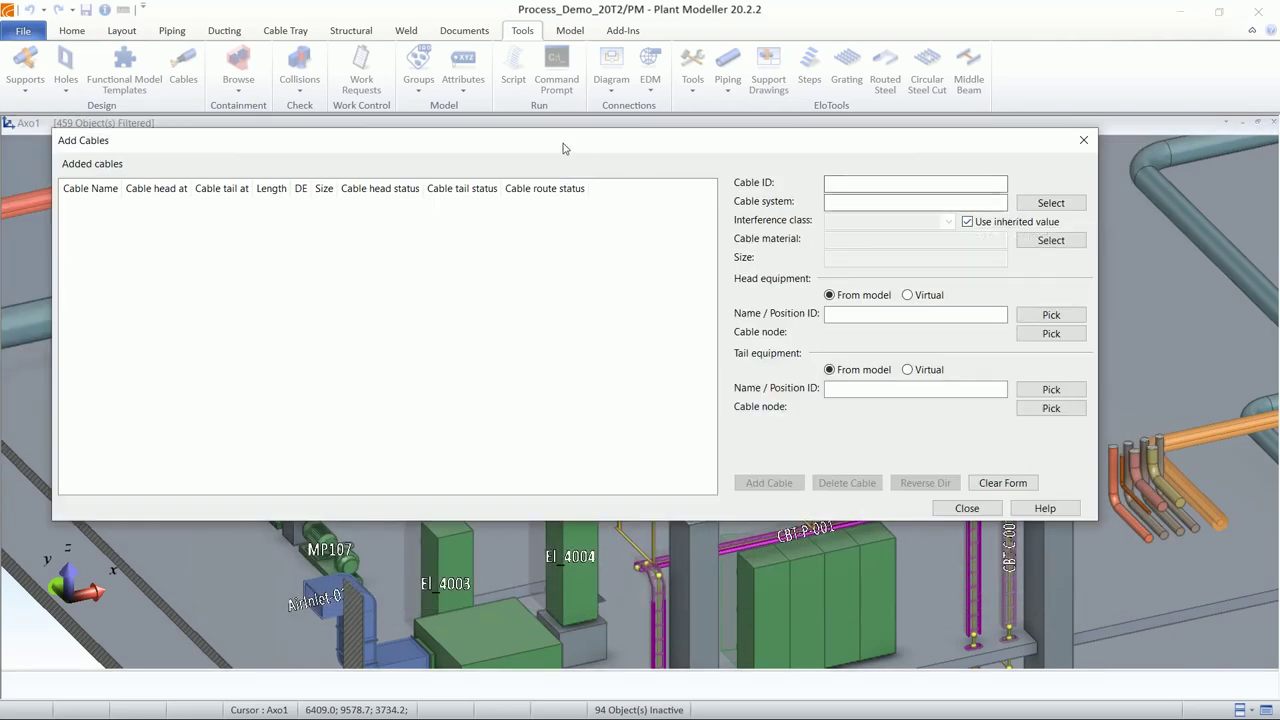
pyautogui.moveTo(565, 147); pyautogui.dragTo(627, 160)
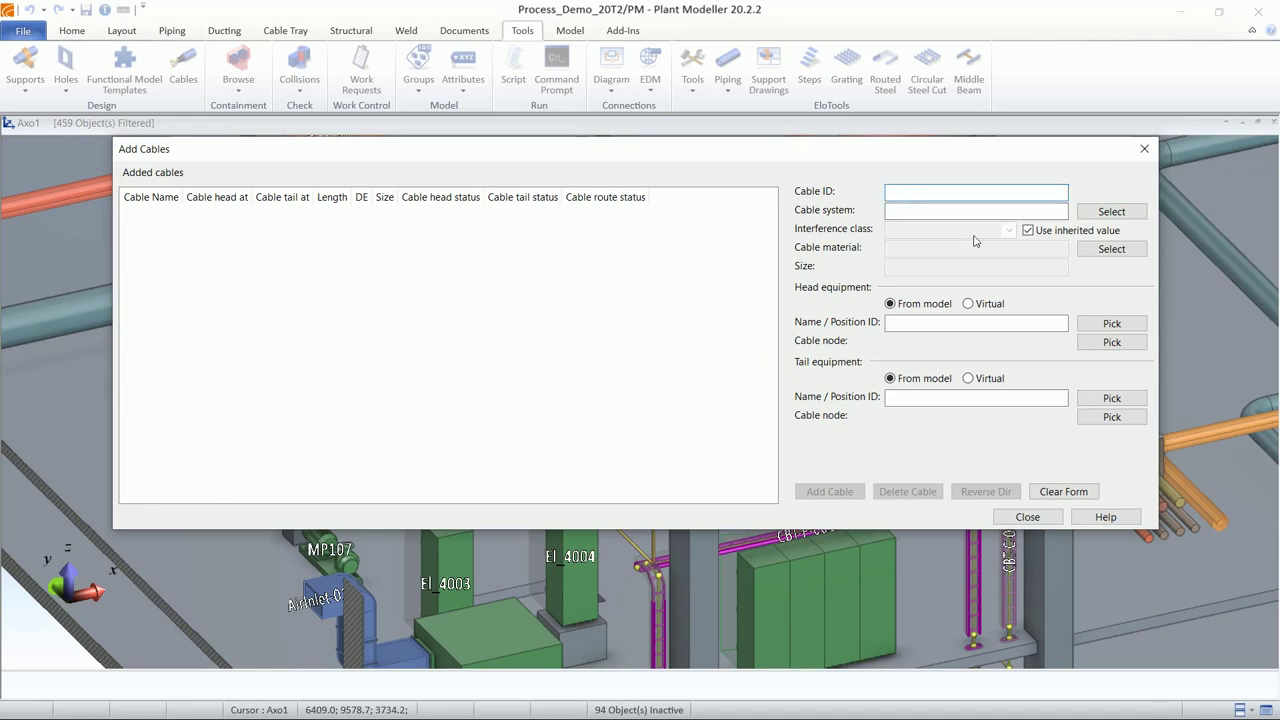
pyautogui.write('CC-001')
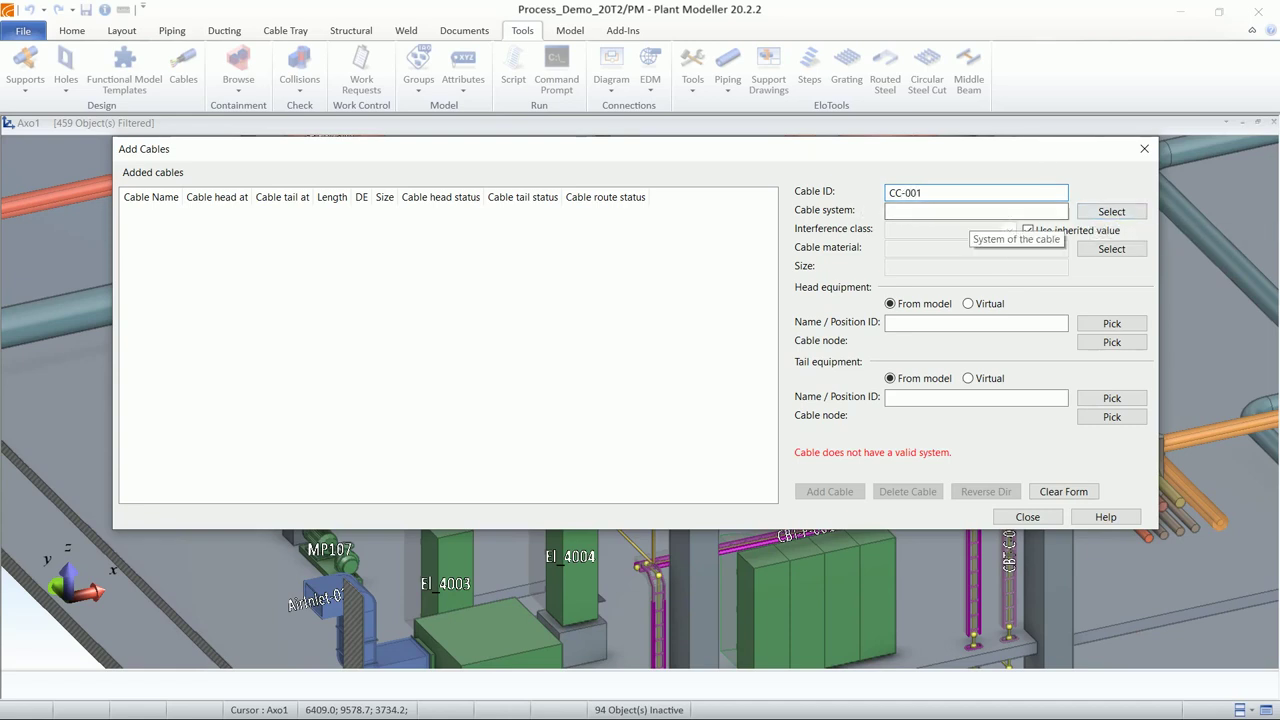
pyautogui.click(1102, 216)
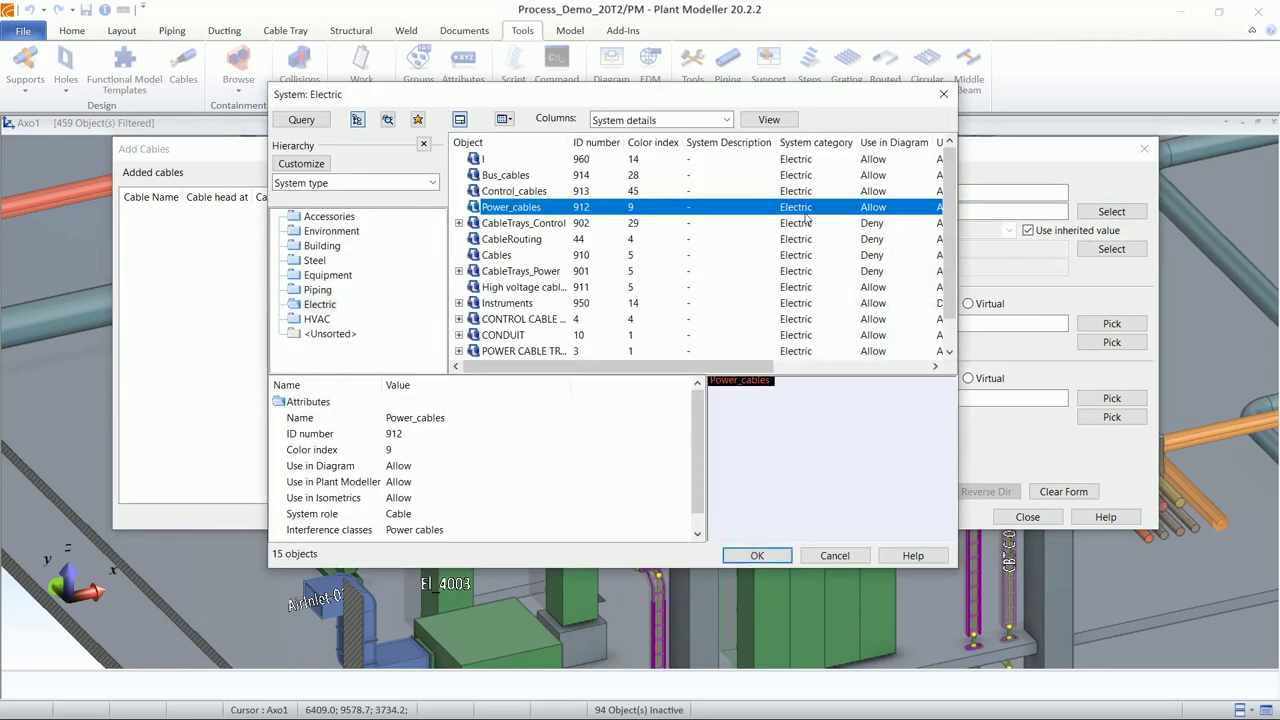
pyautogui.click(537, 190)
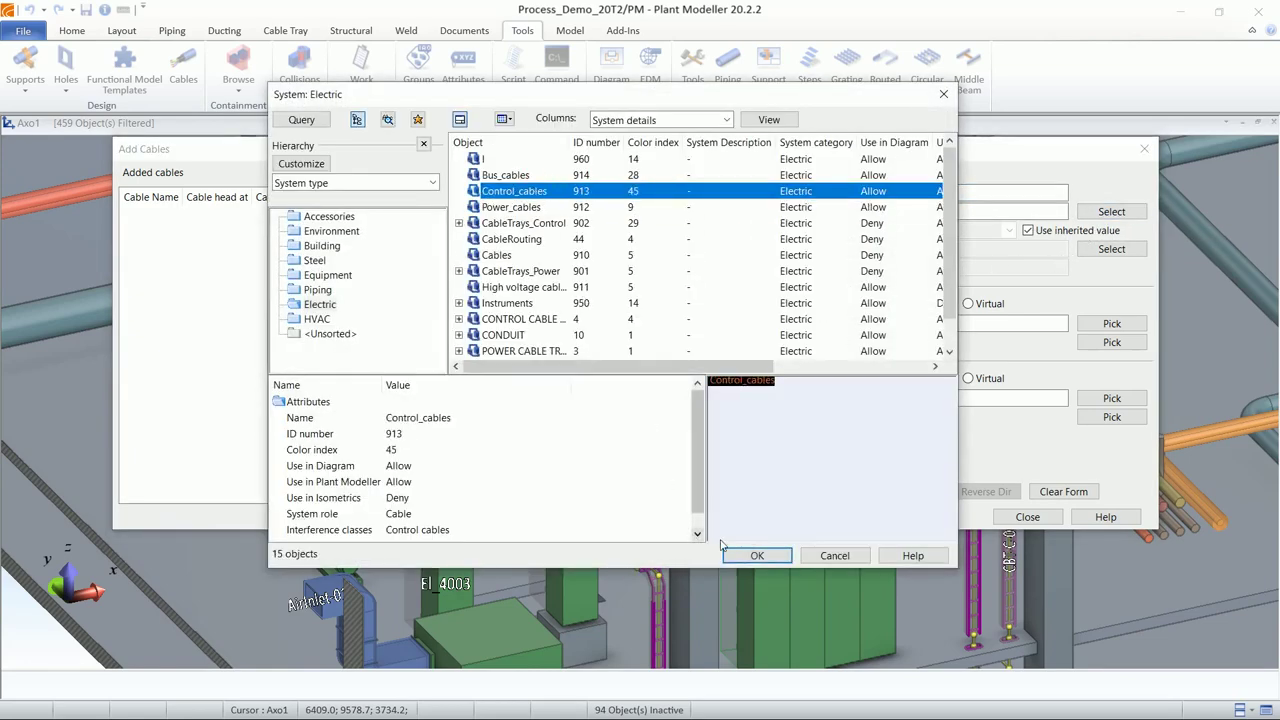
pyautogui.click(752, 556)
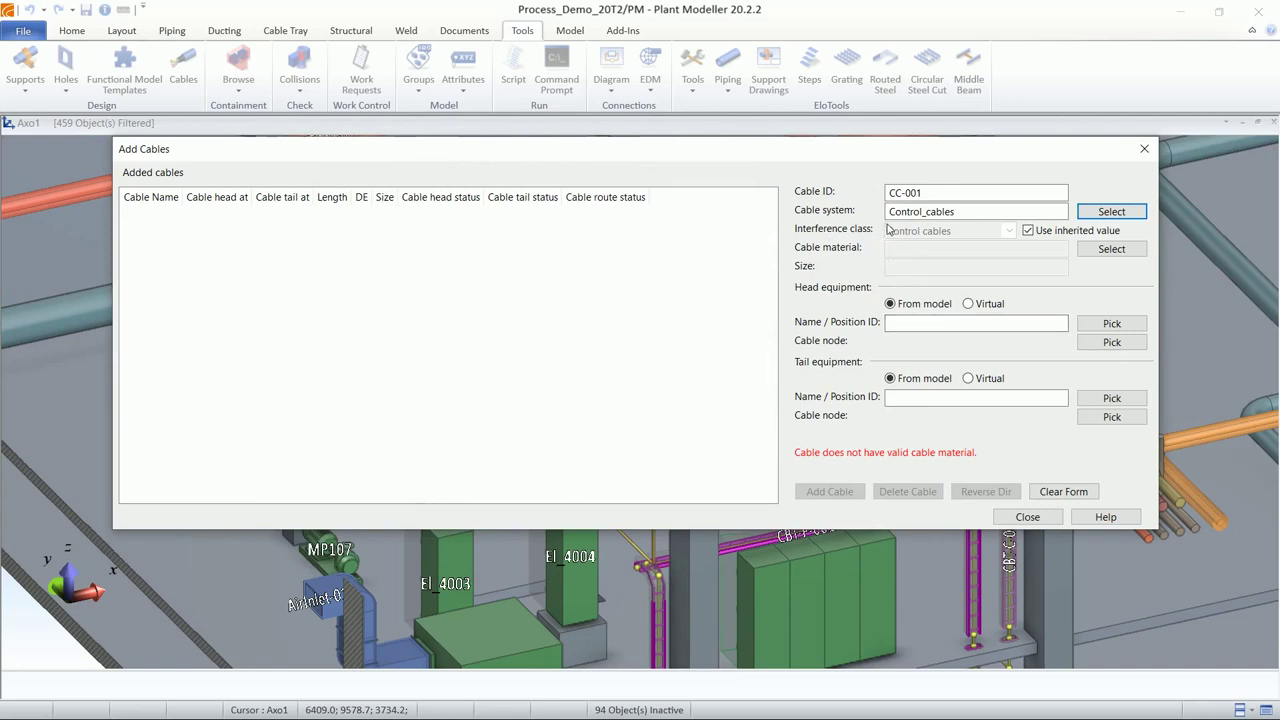
pyautogui.click(1028, 232)
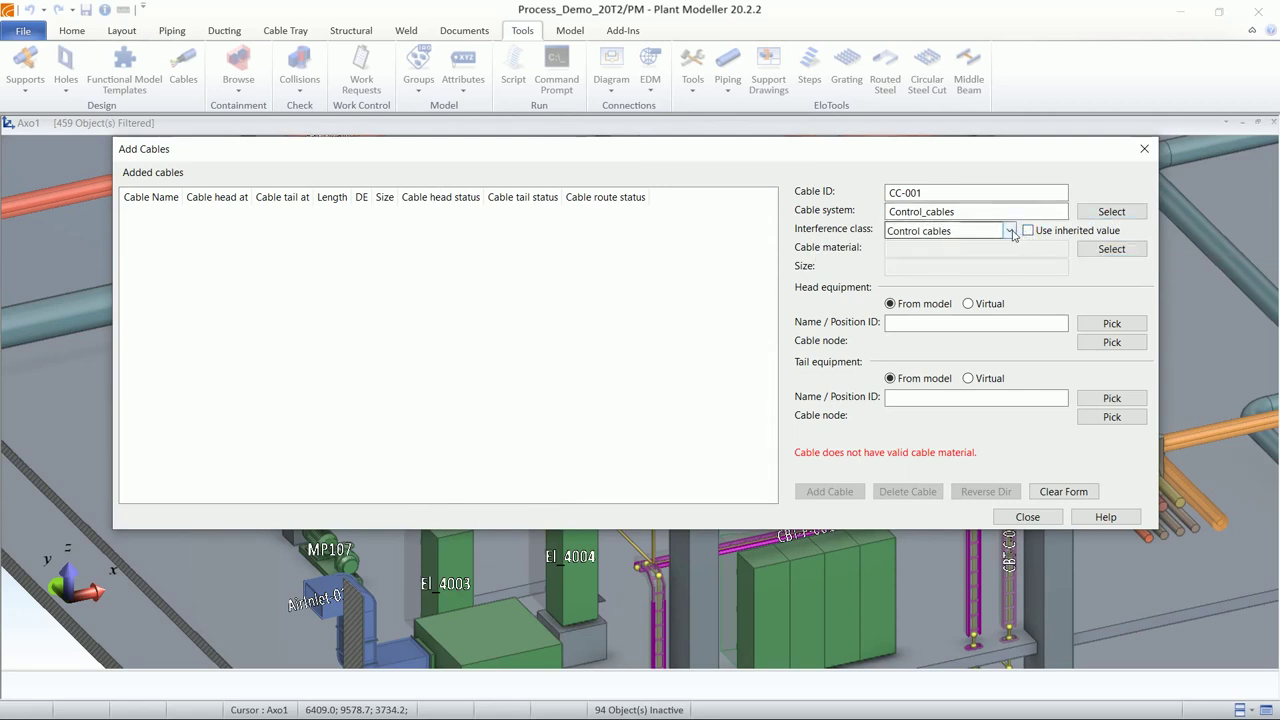
pyautogui.click(1009, 231)
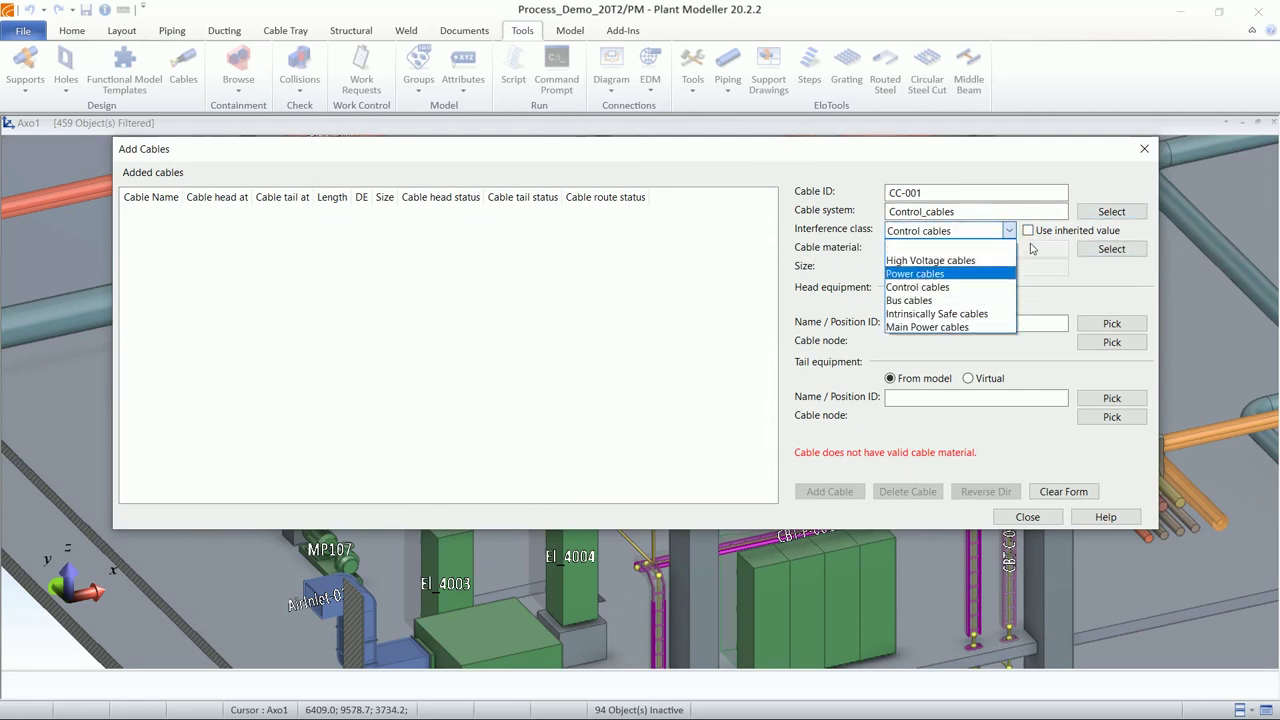
pyautogui.click(1031, 238)
pyautogui.click(1026, 233)
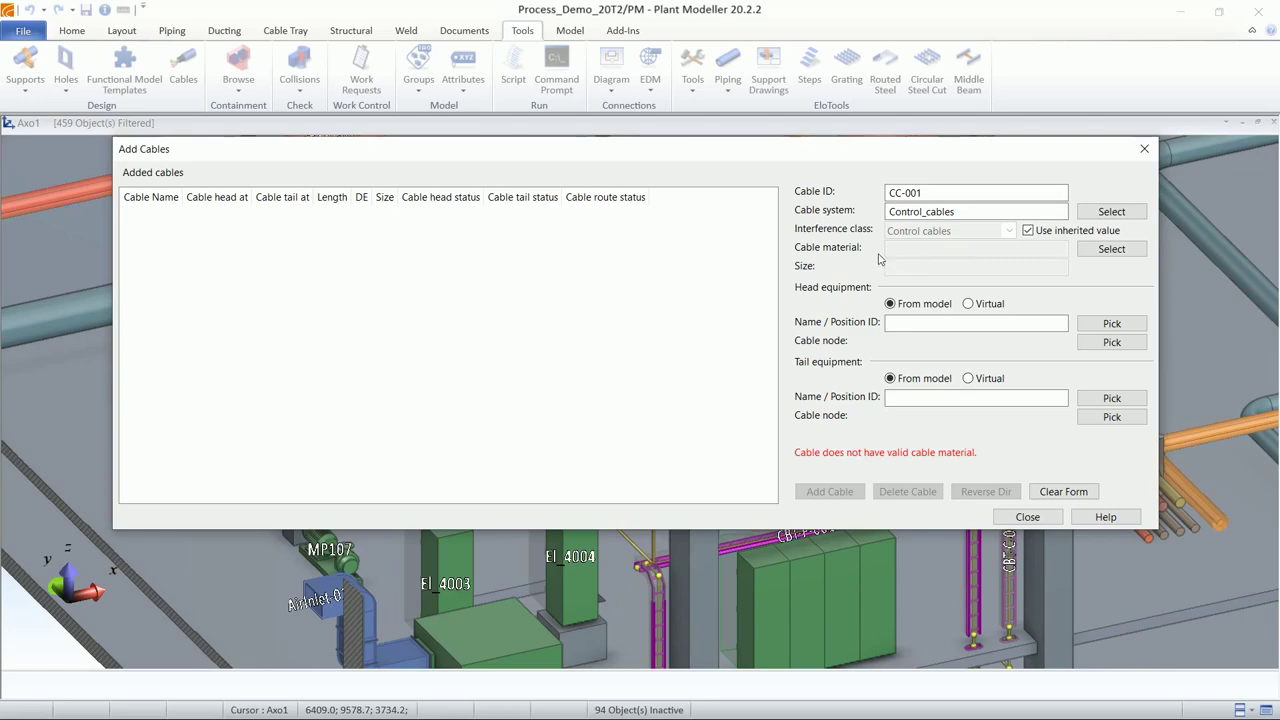
# Step: Choose PC4X6 from the PC catalog part as the cable material and size for CC-001
pyautogui.click(1100, 250)
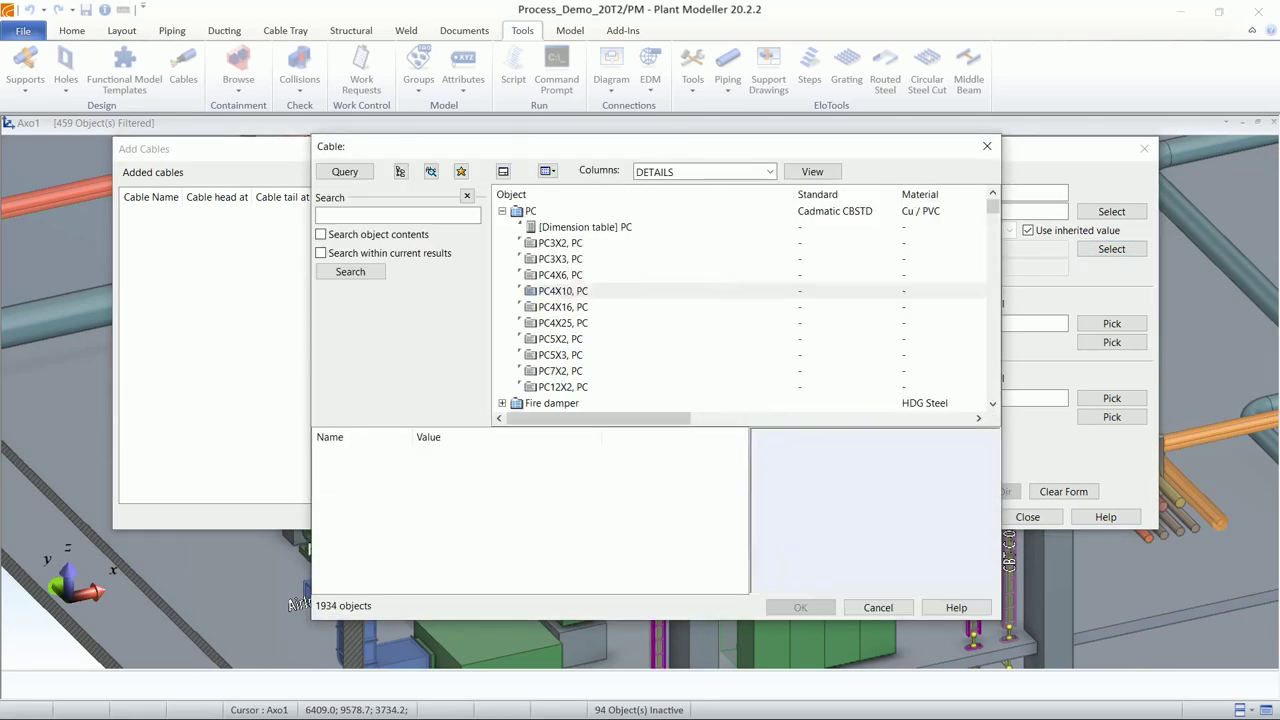
pyautogui.click(567, 276)
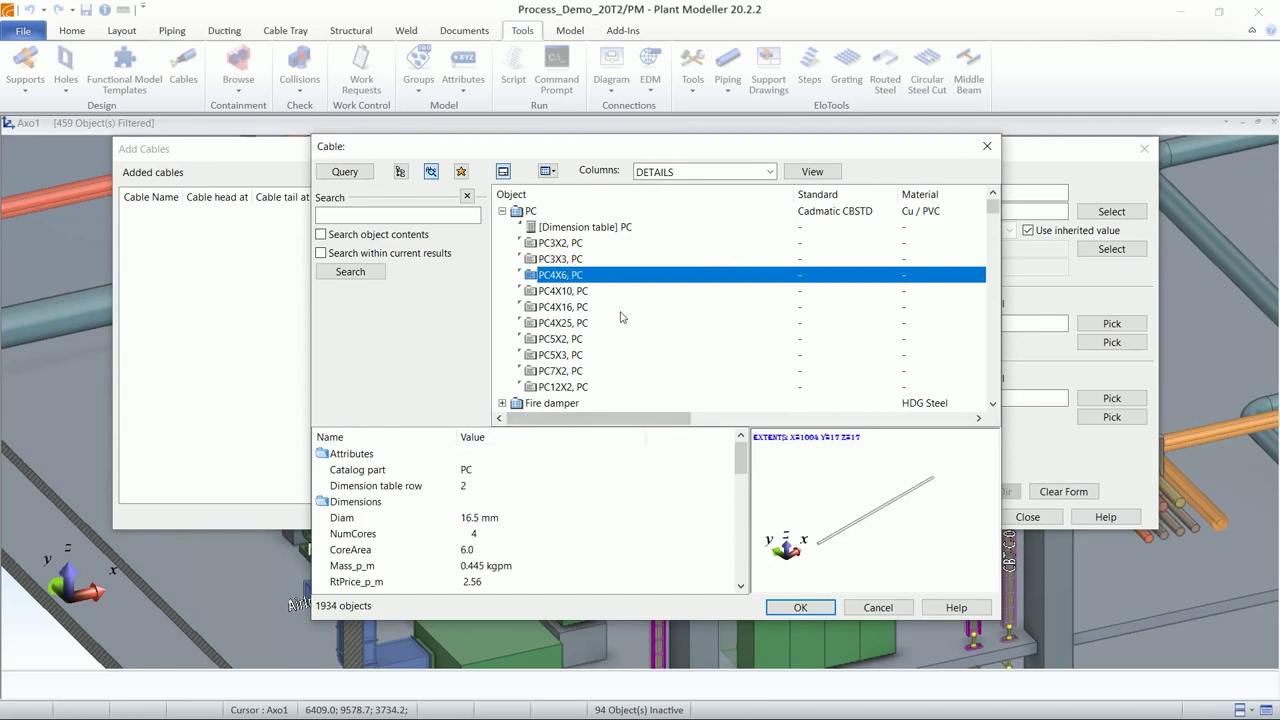
pyautogui.click(800, 608)
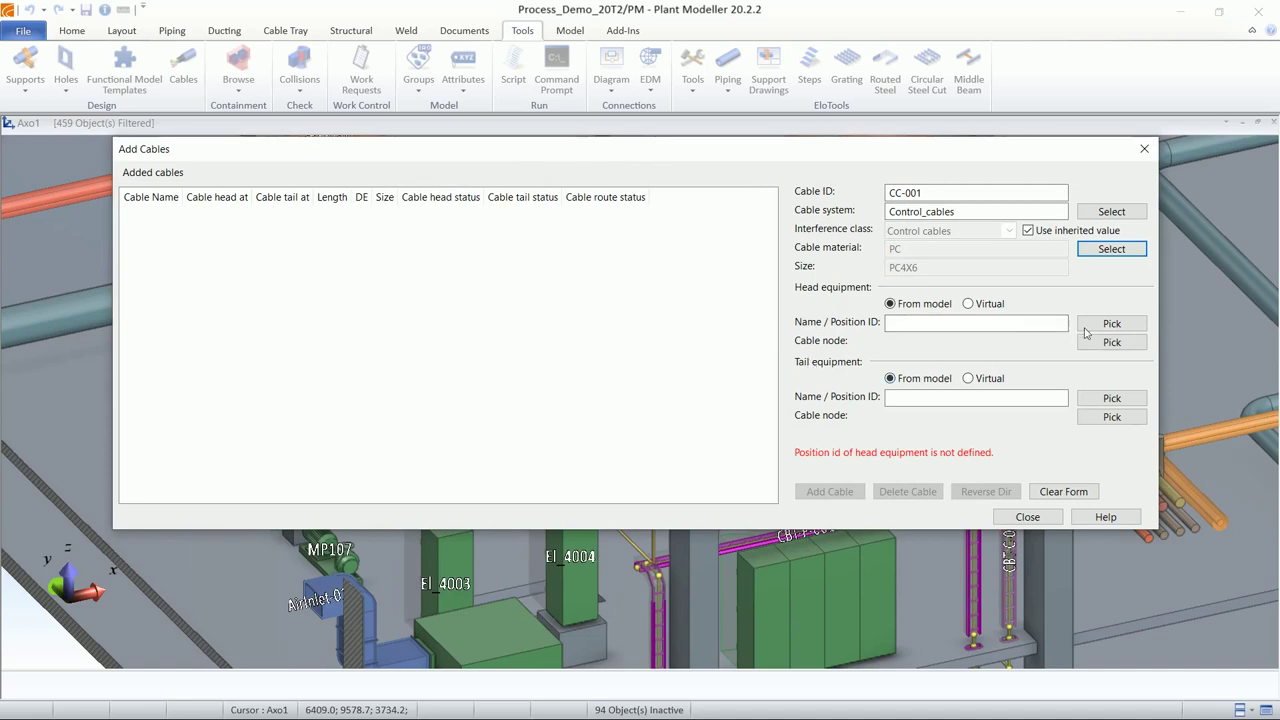
# Step: Set cabinet El_4004 as the head equipment of CC-001, selecting it in the model
pyautogui.click(975, 322)
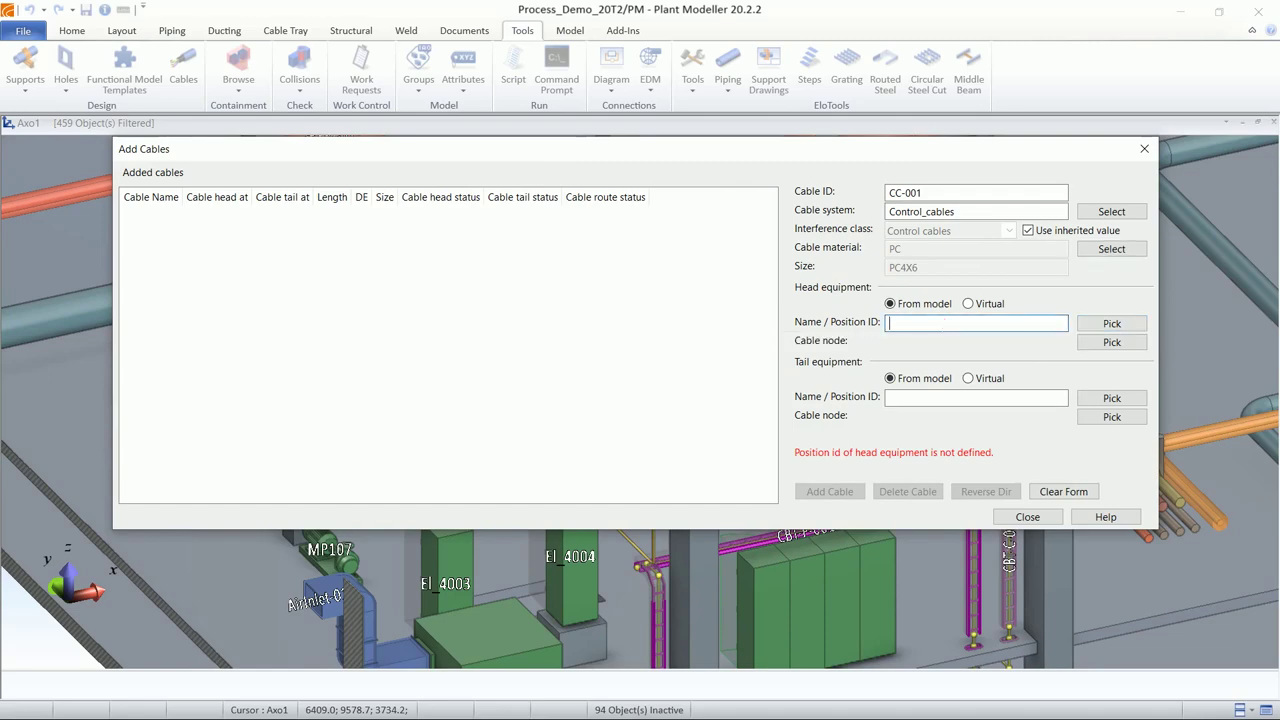
pyautogui.click(1112, 323)
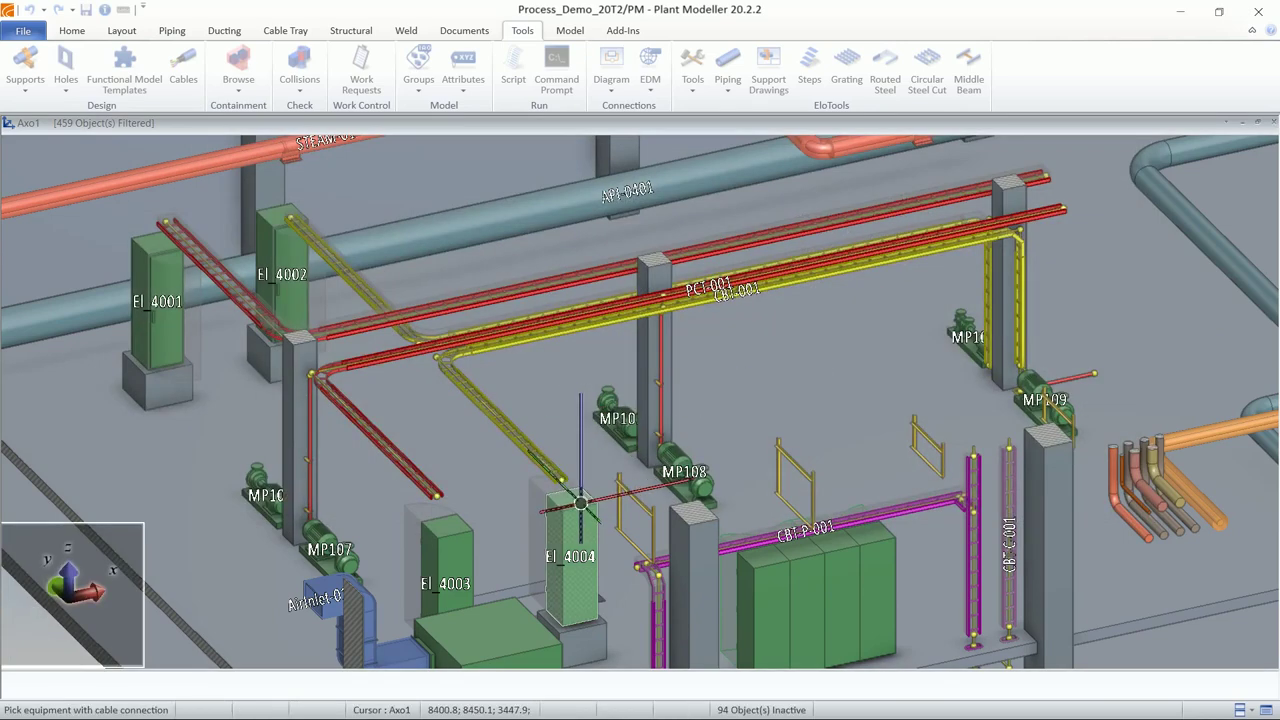
pyautogui.moveTo(571, 529); pyautogui.dragTo(640, 400, button='middle')
pyautogui.scroll(4, 640, 400)
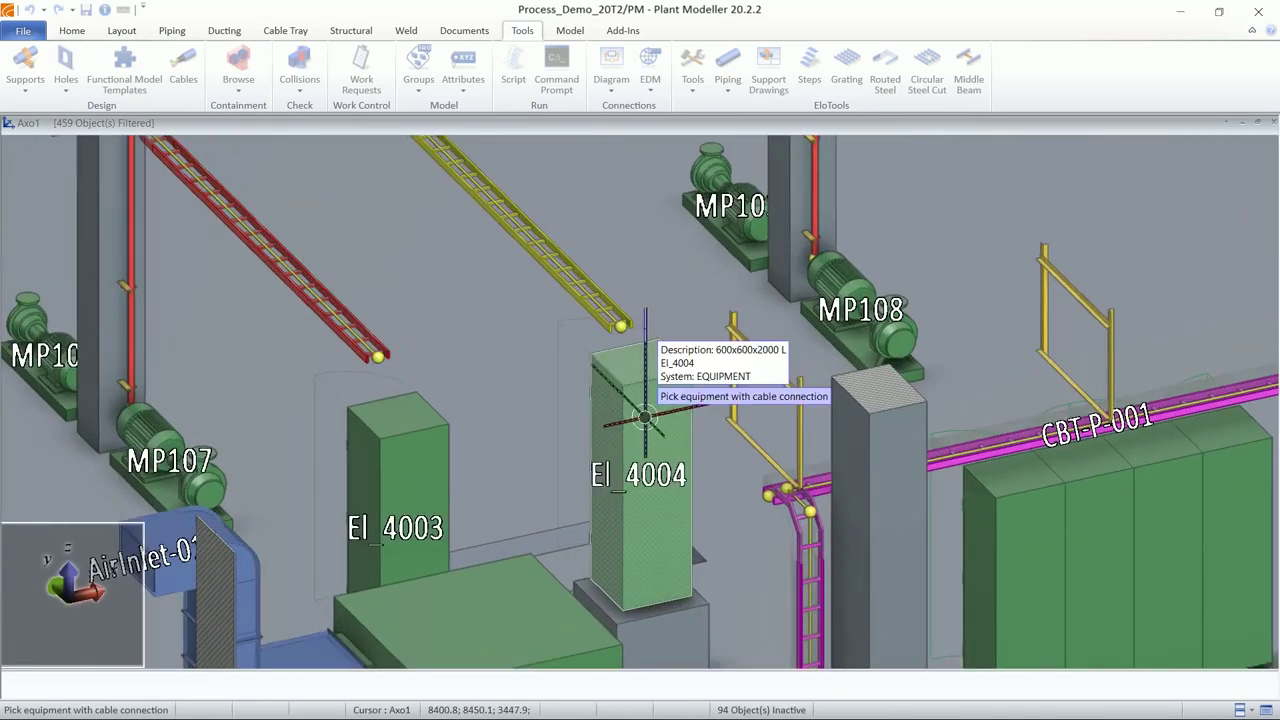
pyautogui.click(647, 422)
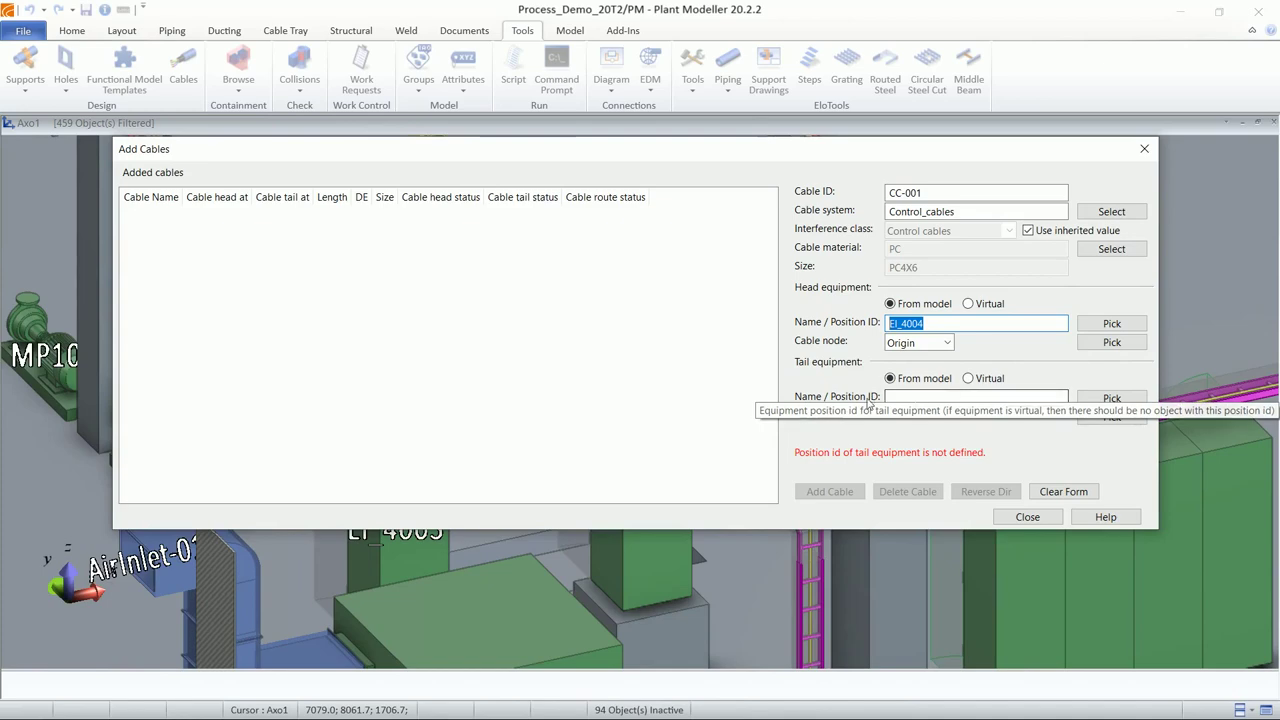
# Step: Set pump MP109 from the model as the tail equipment of CC-001 and add the cable to the list
pyautogui.click(1100, 398)
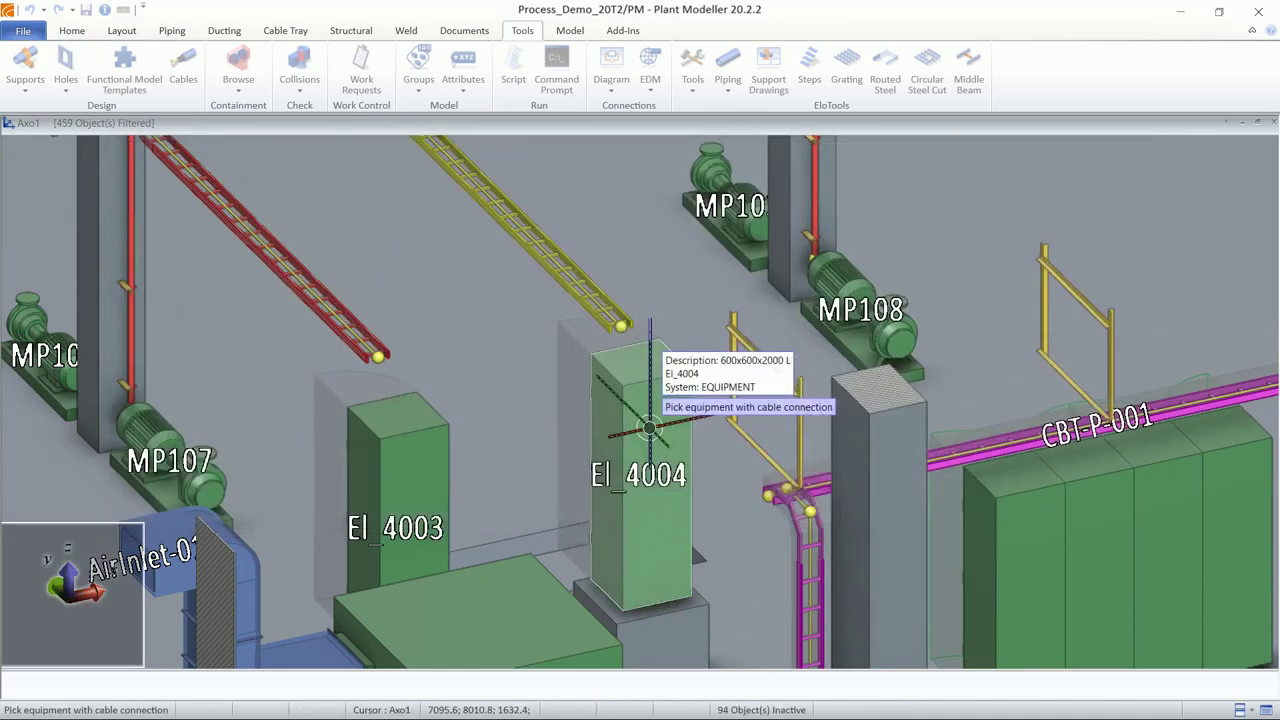
pyautogui.scroll(5, 655, 394)
pyautogui.scroll(-5, 772, 378)
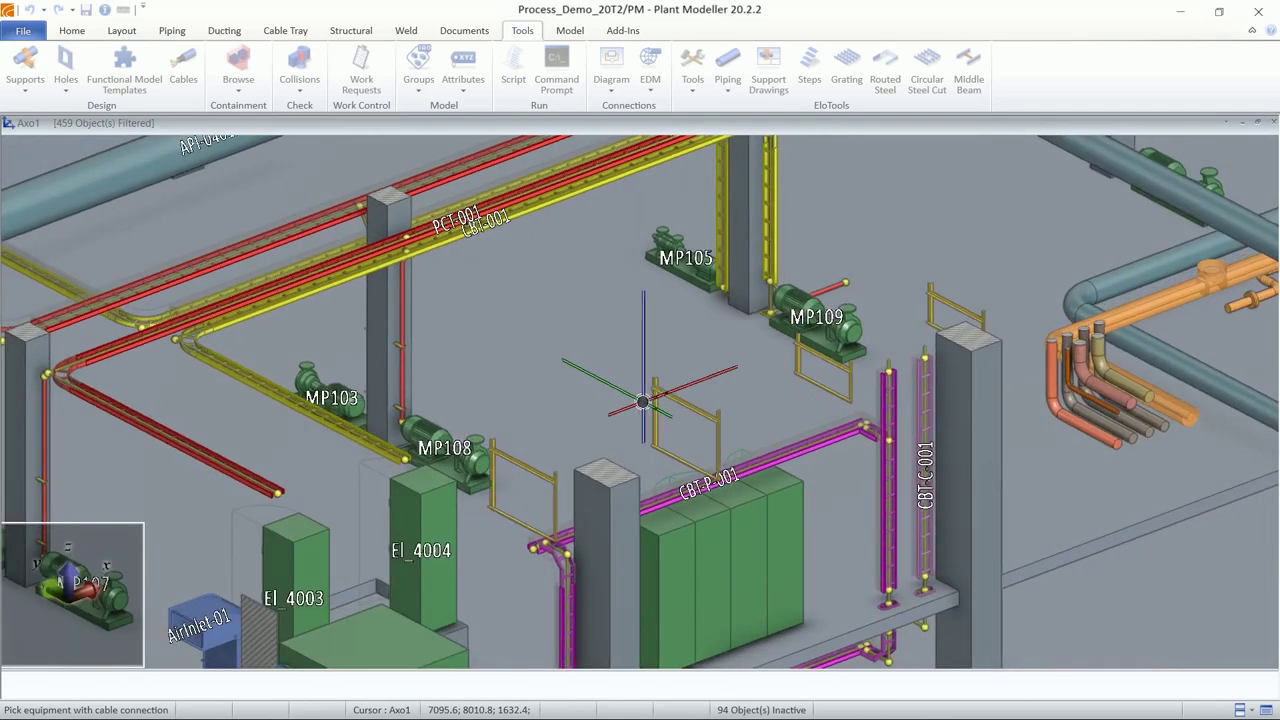
pyautogui.click(797, 318)
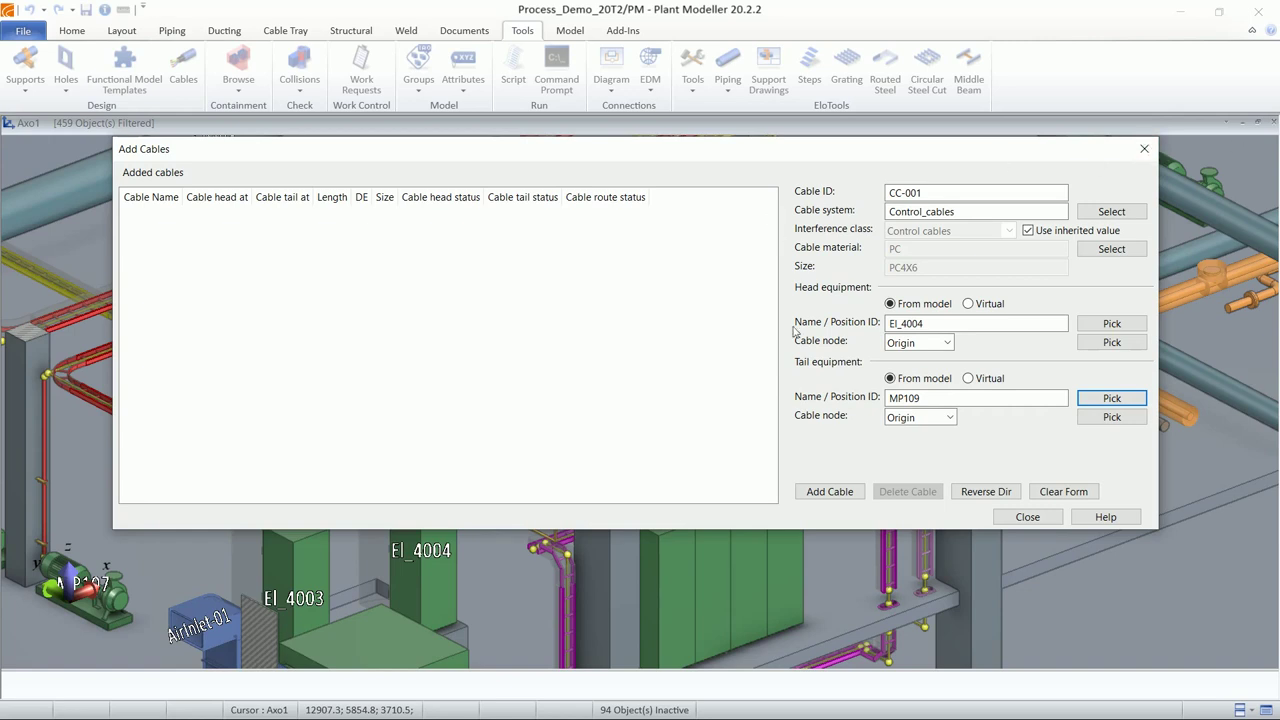
pyautogui.click(826, 493)
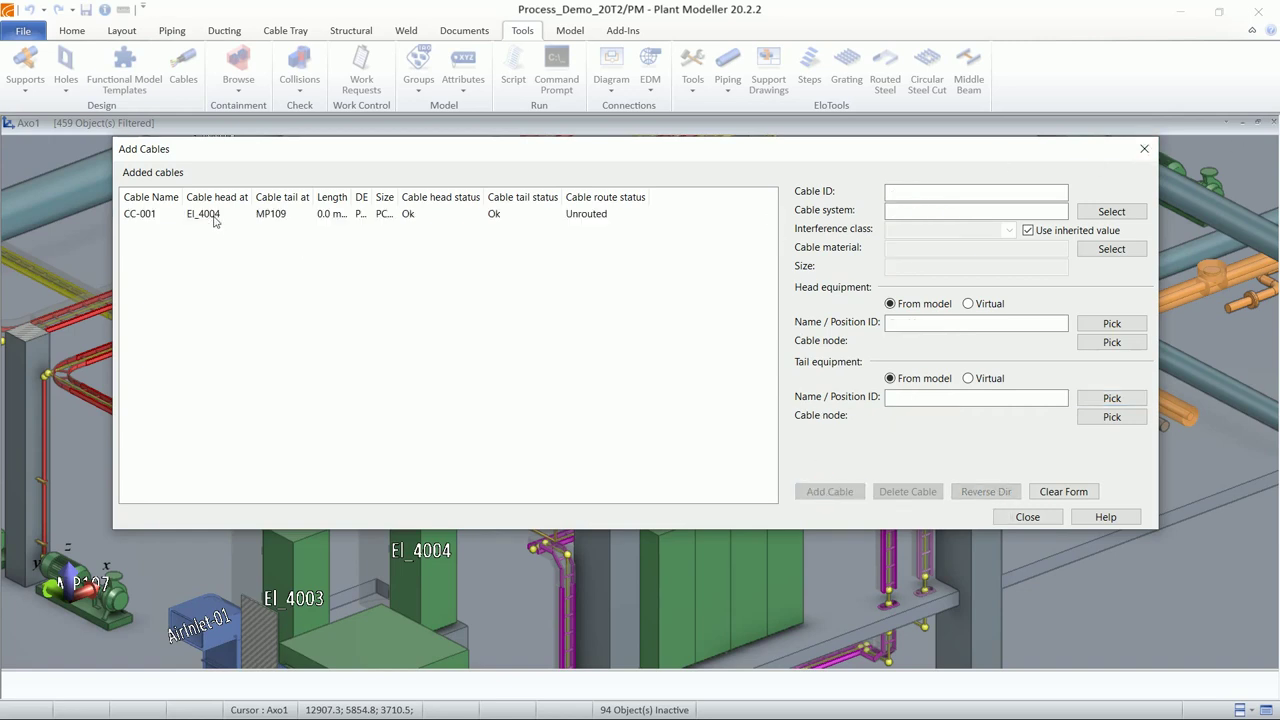
# Step: Define a second cable with ID PC-001 and assign it to the Power_cables system
pyautogui.click(894, 191)
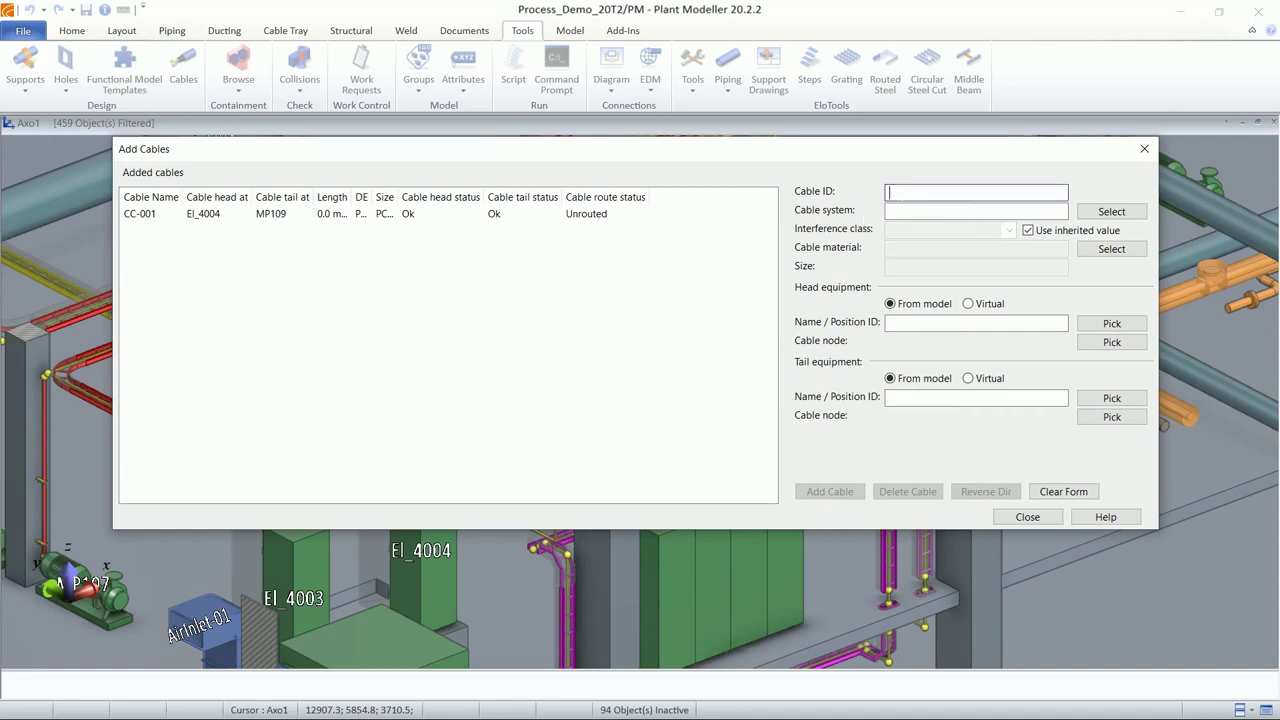
pyautogui.write('PC-001')
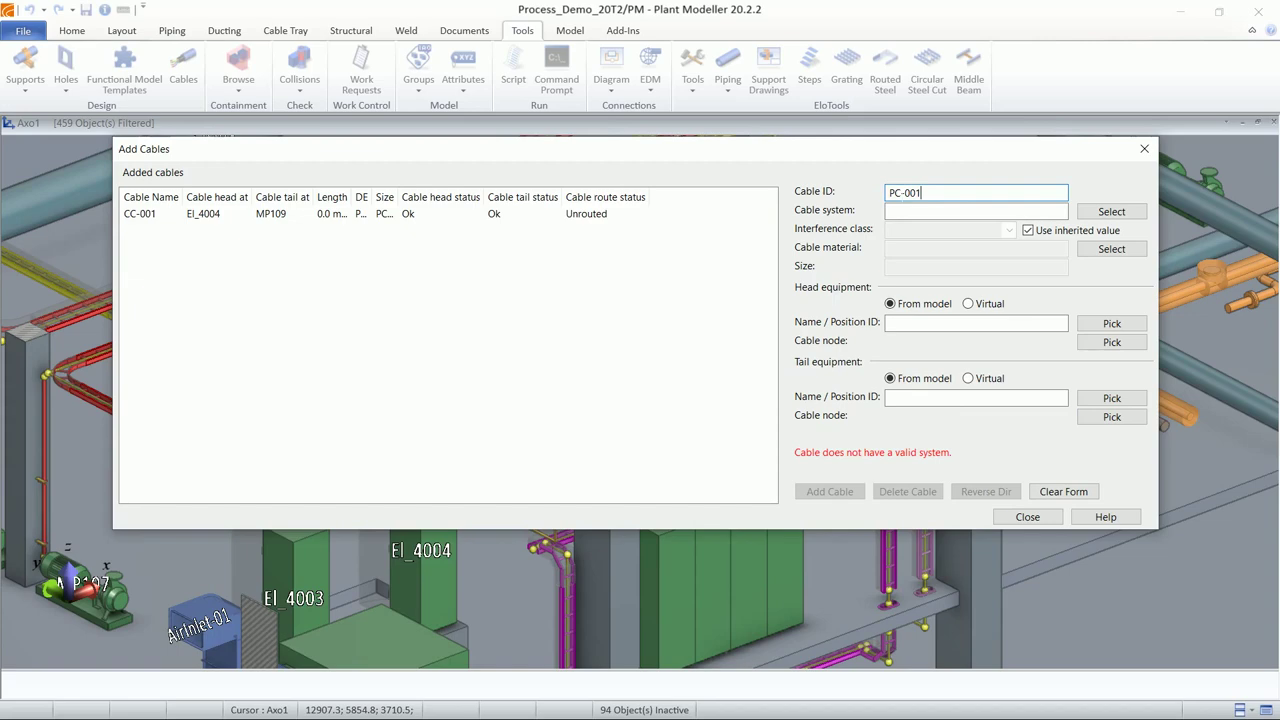
pyautogui.click(1130, 211)
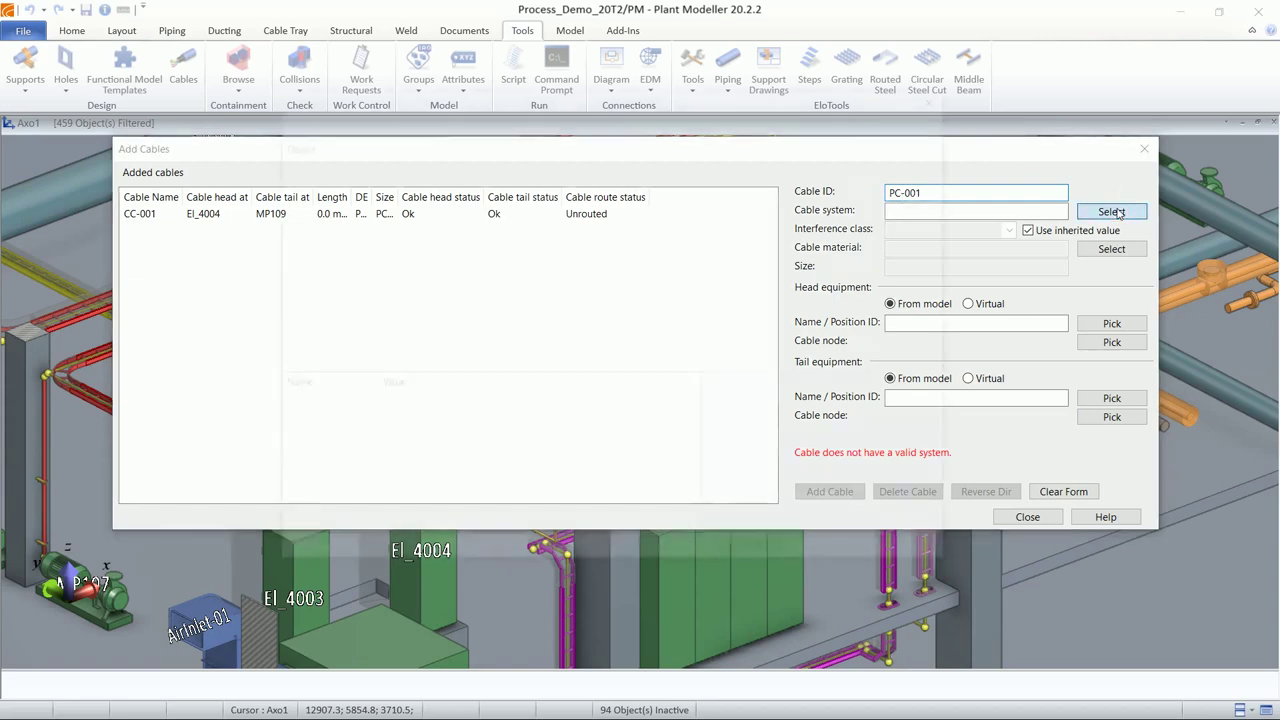
pyautogui.click(513, 207)
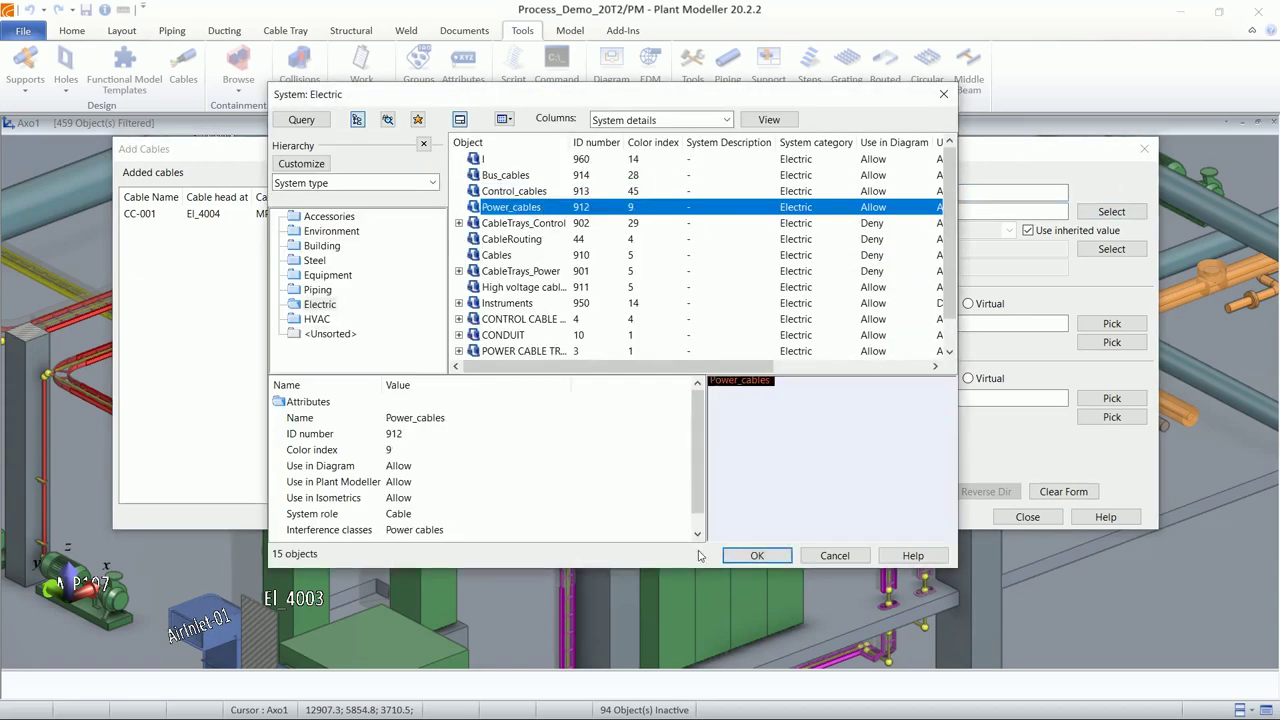
pyautogui.click(757, 555)
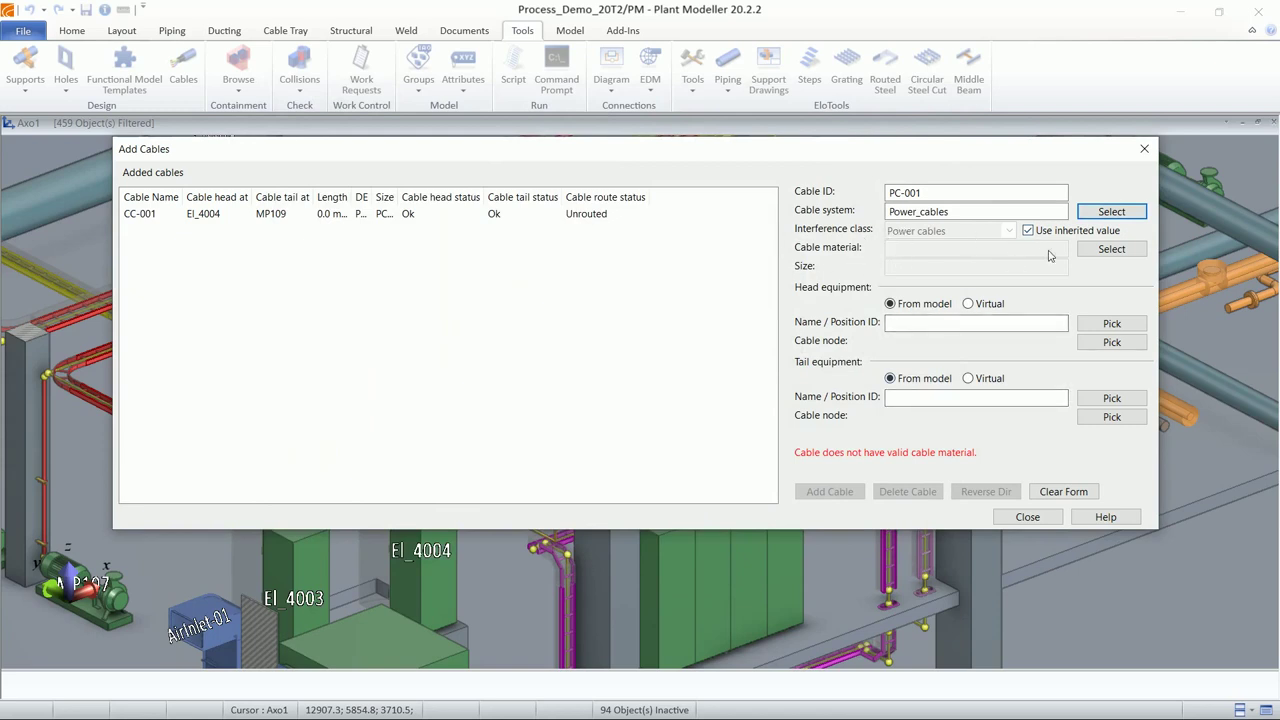
# Step: Choose PC4X10 as the material and size for PC-001 and set cabinet El_4004 from the model as its head equipment
pyautogui.click(1100, 252)
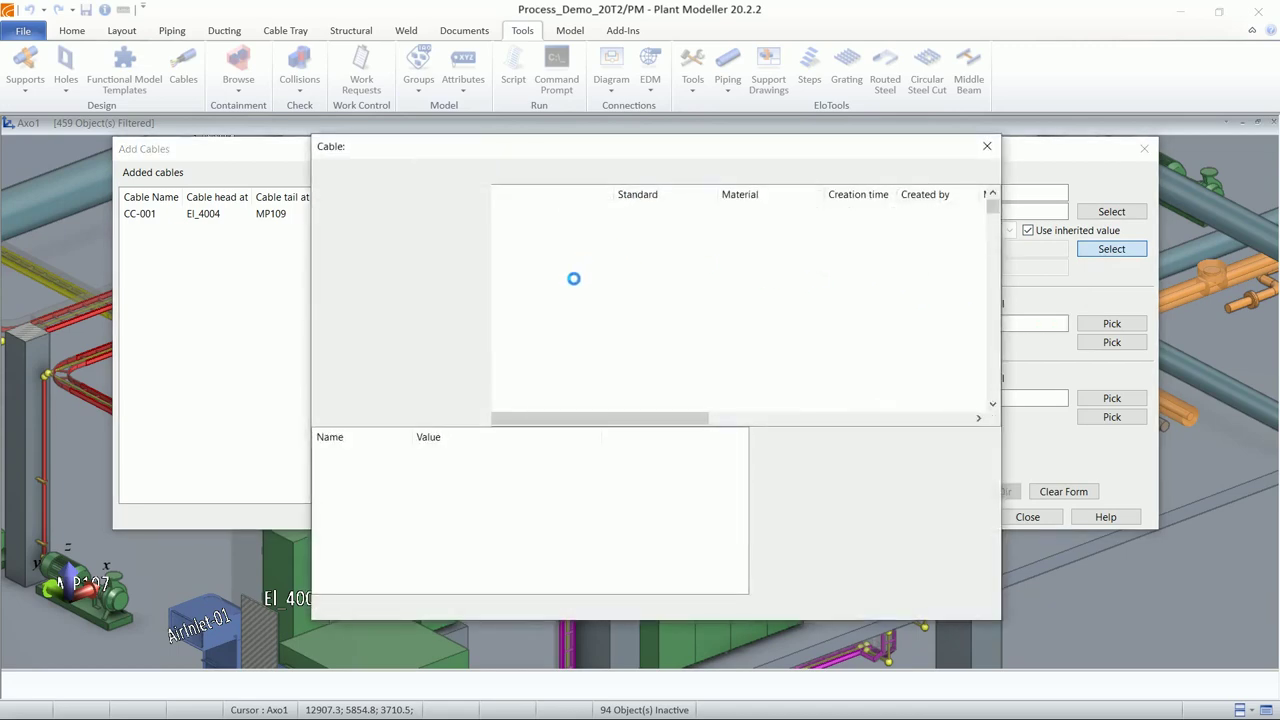
pyautogui.click(558, 275)
pyautogui.click(560, 291)
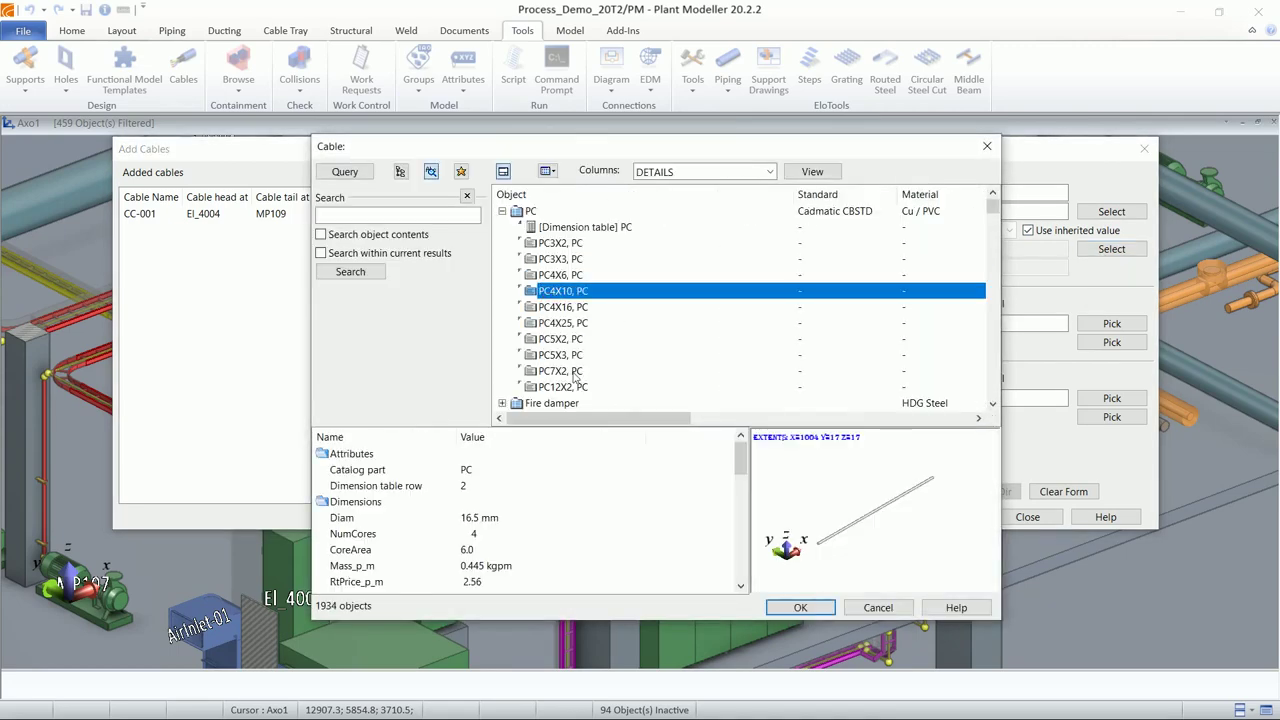
pyautogui.click(793, 606)
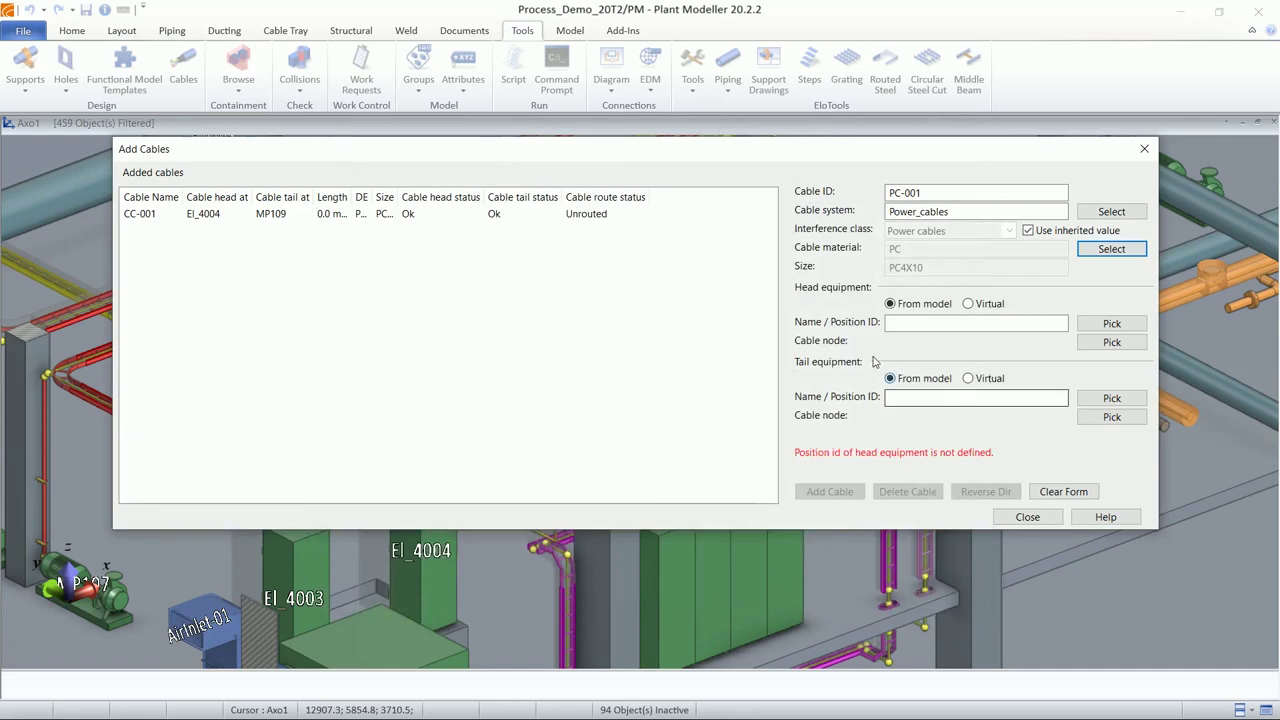
pyautogui.click(1088, 323)
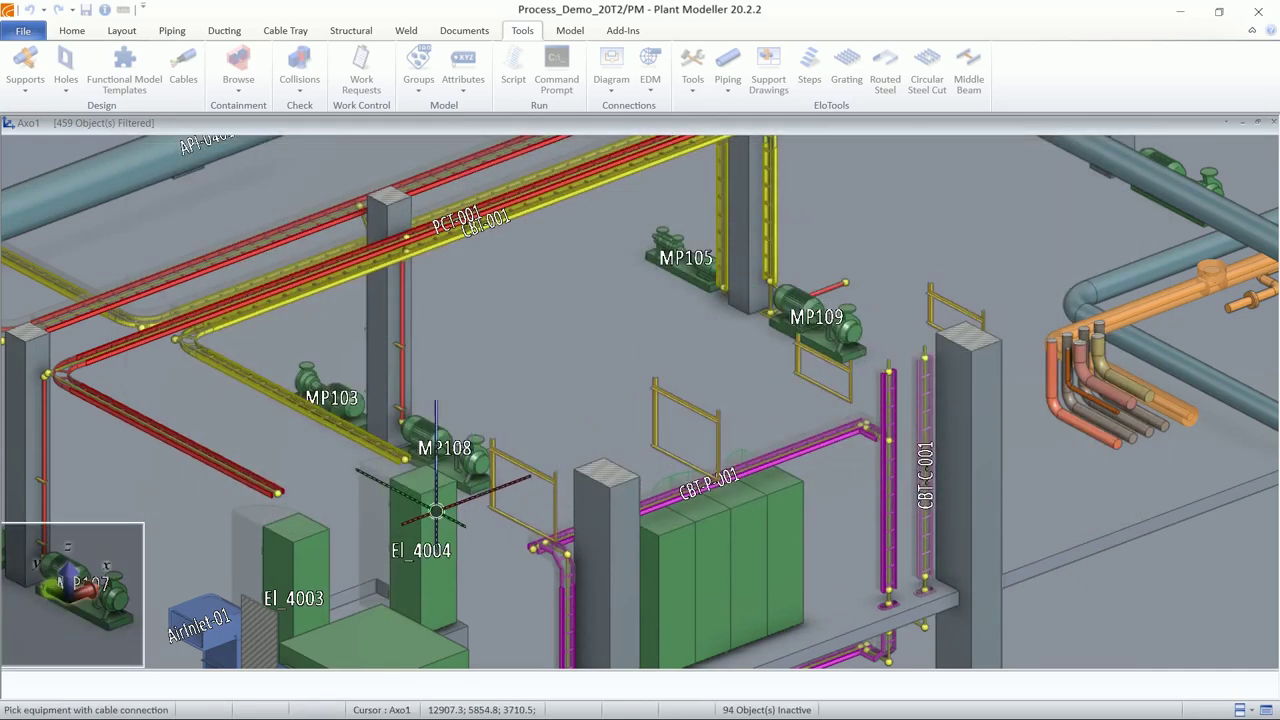
pyautogui.click(432, 510)
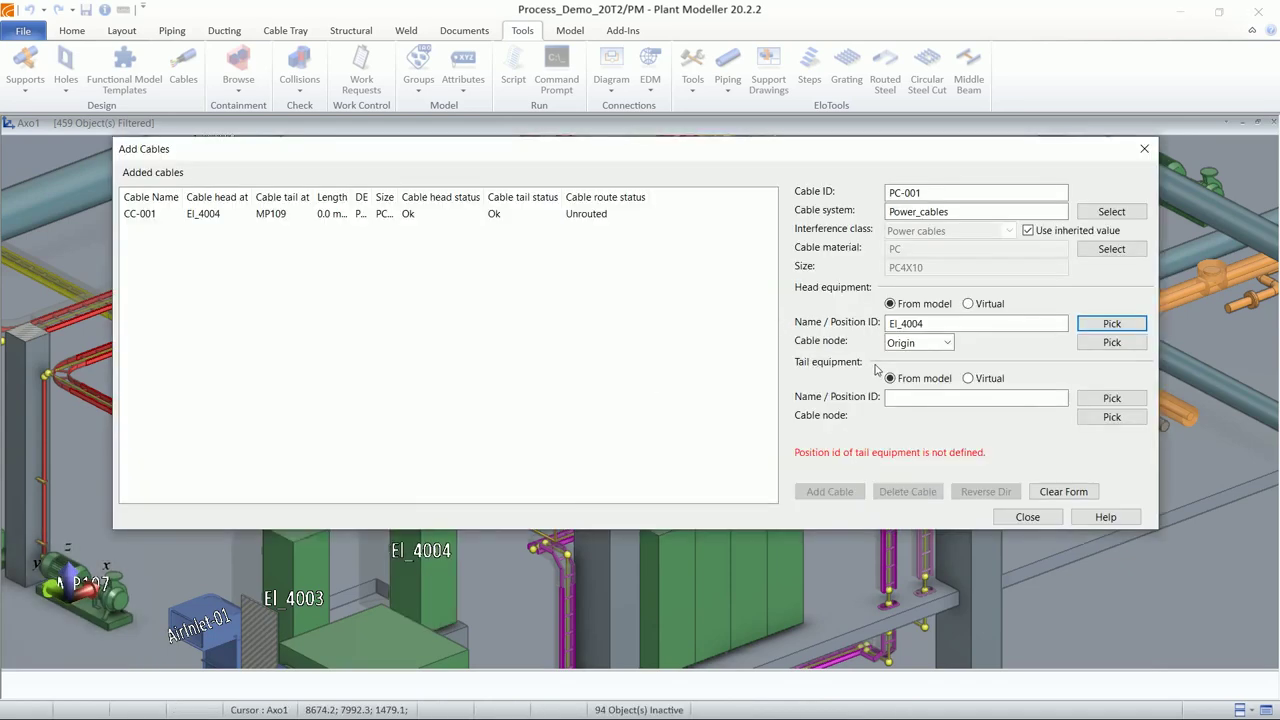
# Step: Make the tail equipment of PC-001 virtual and name it MP-0098
pyautogui.click(970, 381)
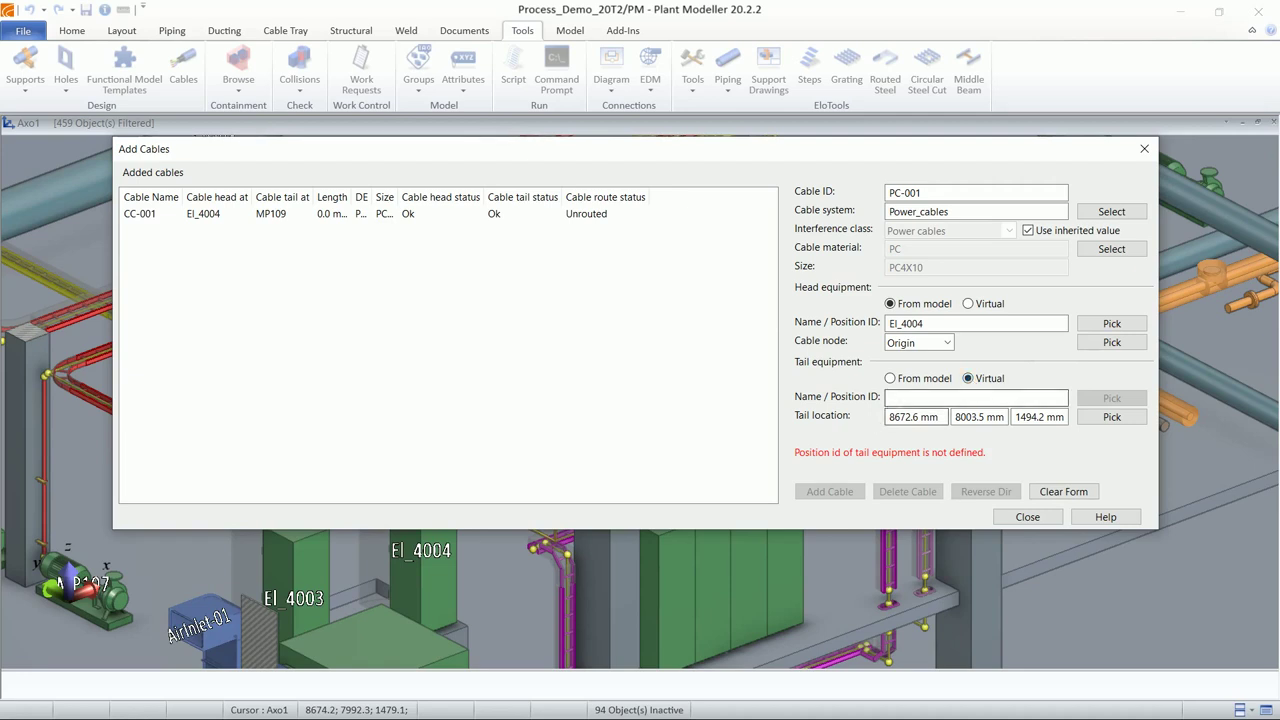
pyautogui.click(920, 398)
pyautogui.write('Mp')
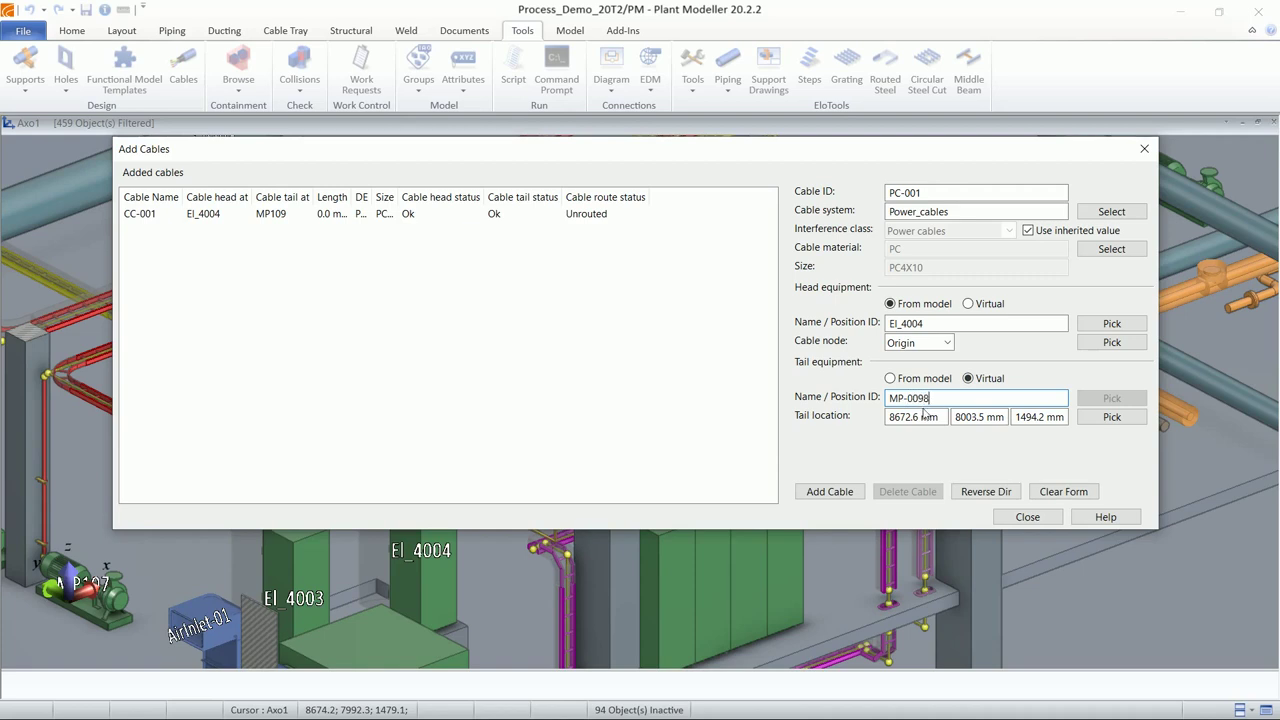
# Step: Set the virtual tail location to 16784, 8915, 2400 mm, add PC-001 to the list and finish adding cables
pyautogui.press('Tab')
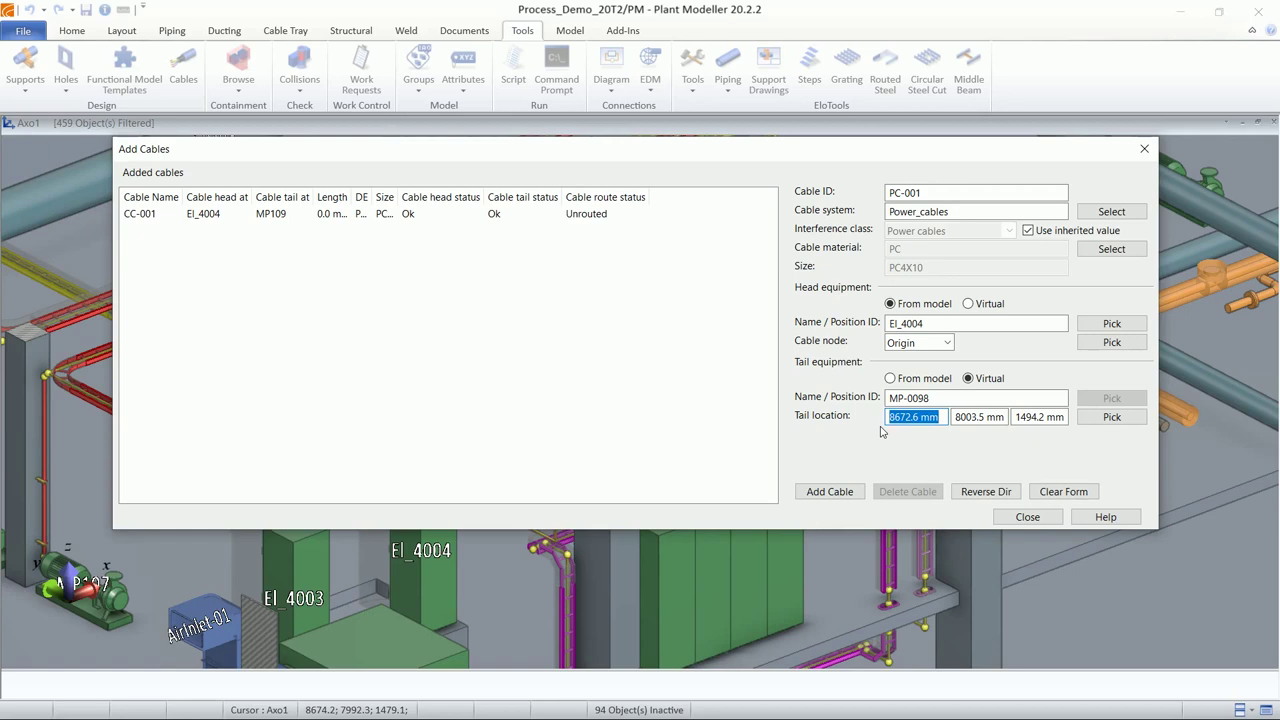
pyautogui.write('1')
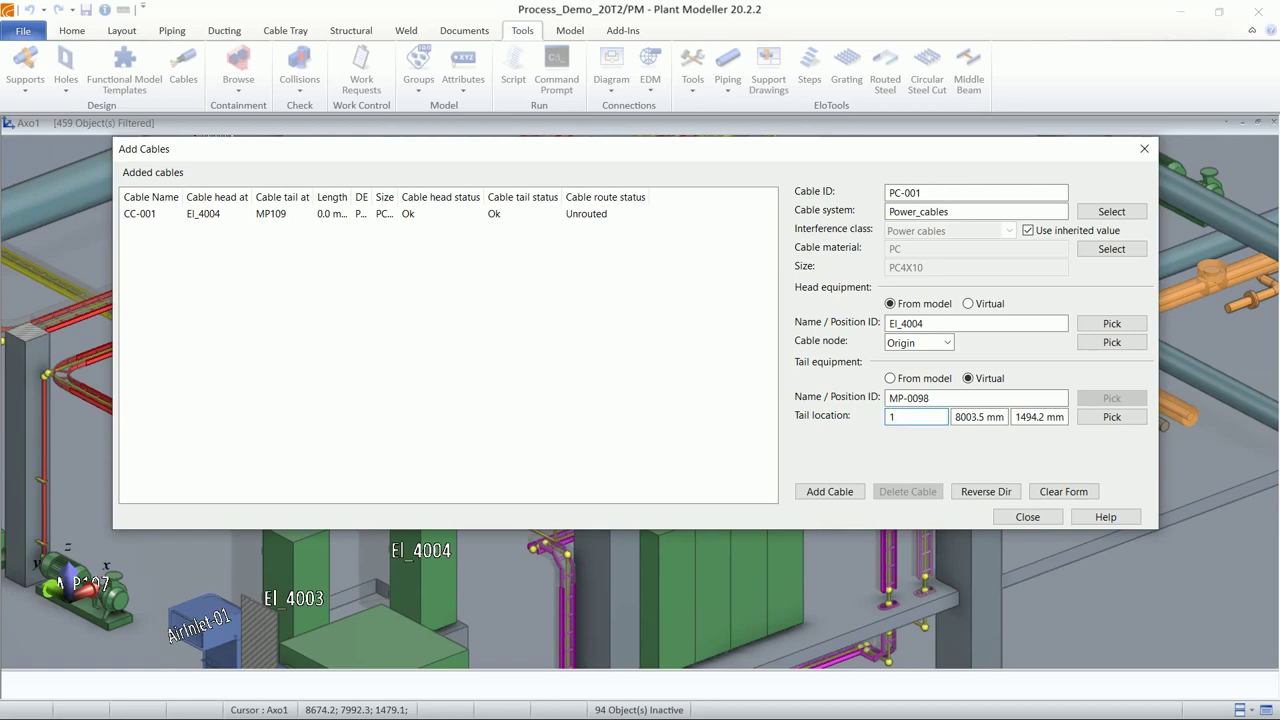
pyautogui.write('6784')
pyautogui.press('Tab')
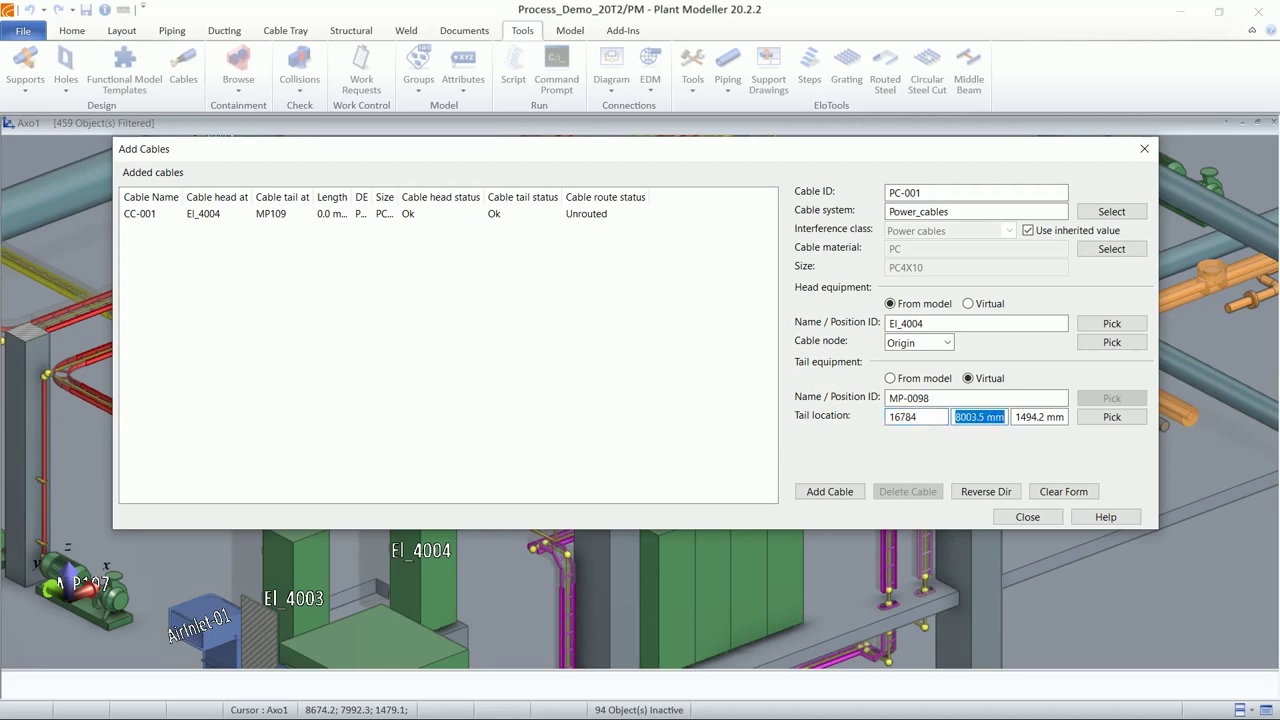
pyautogui.write('8915')
pyautogui.press('Tab')
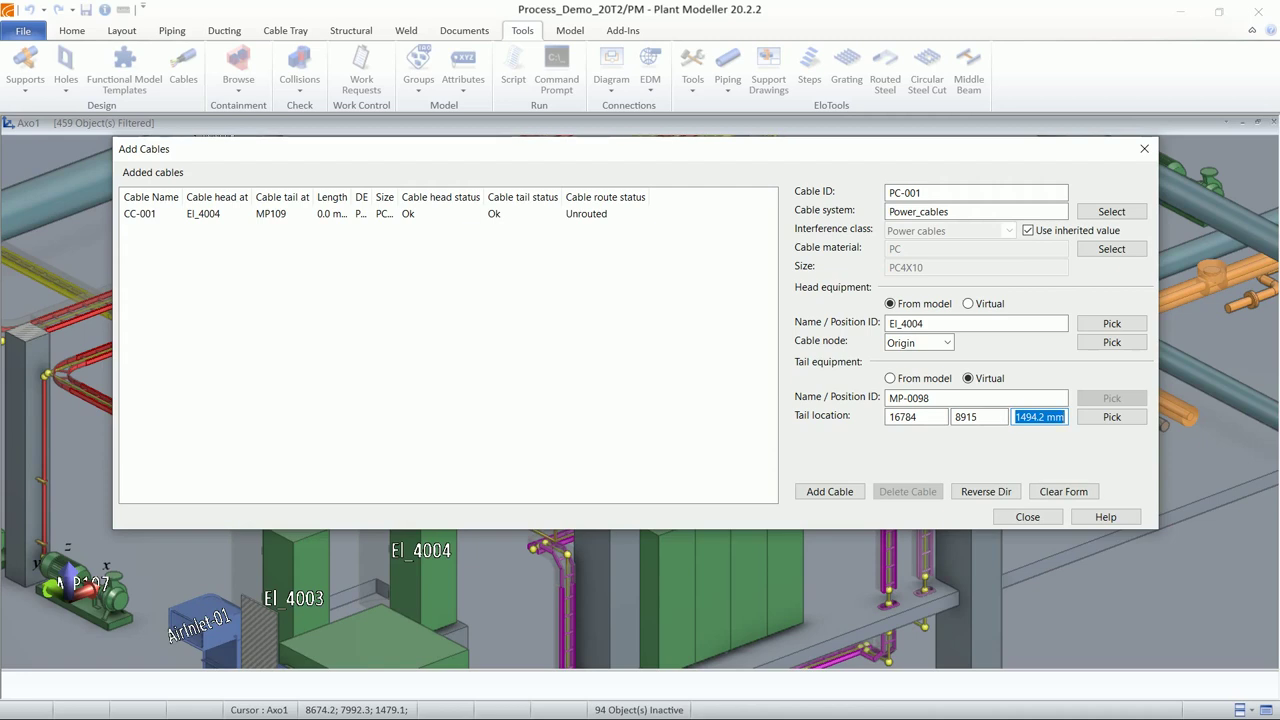
pyautogui.write('2400')
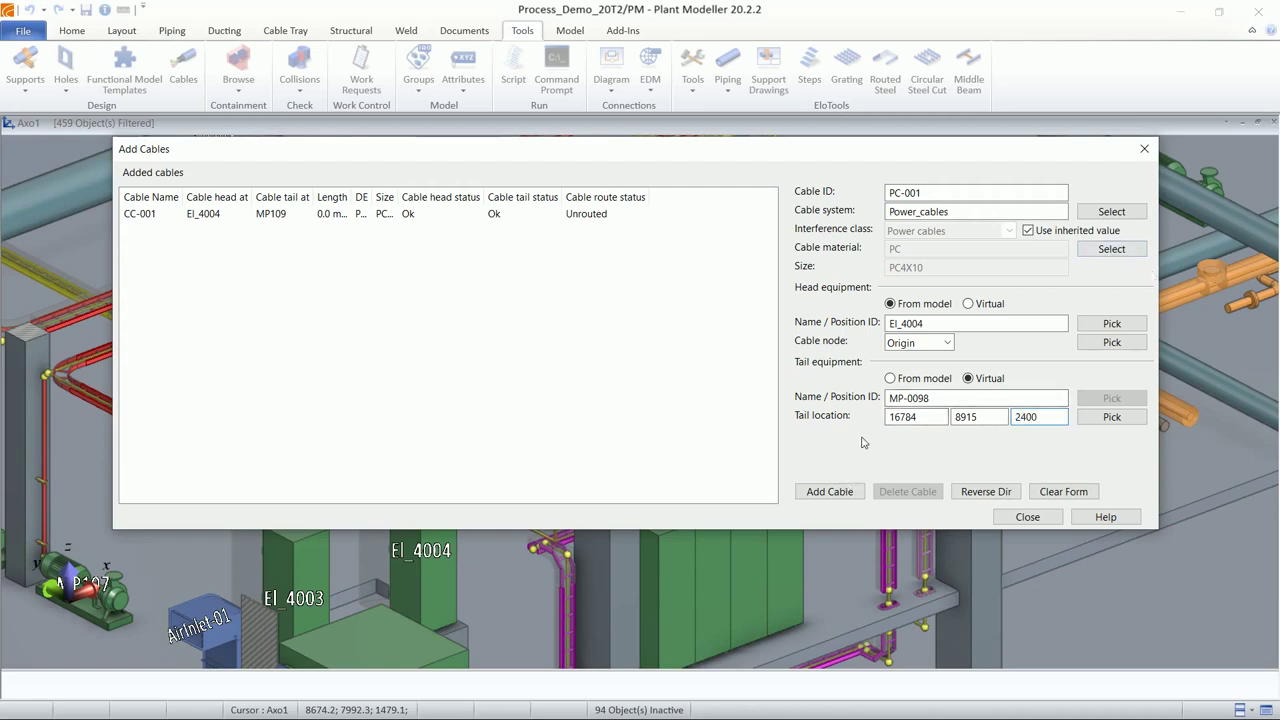
pyautogui.click(829, 491)
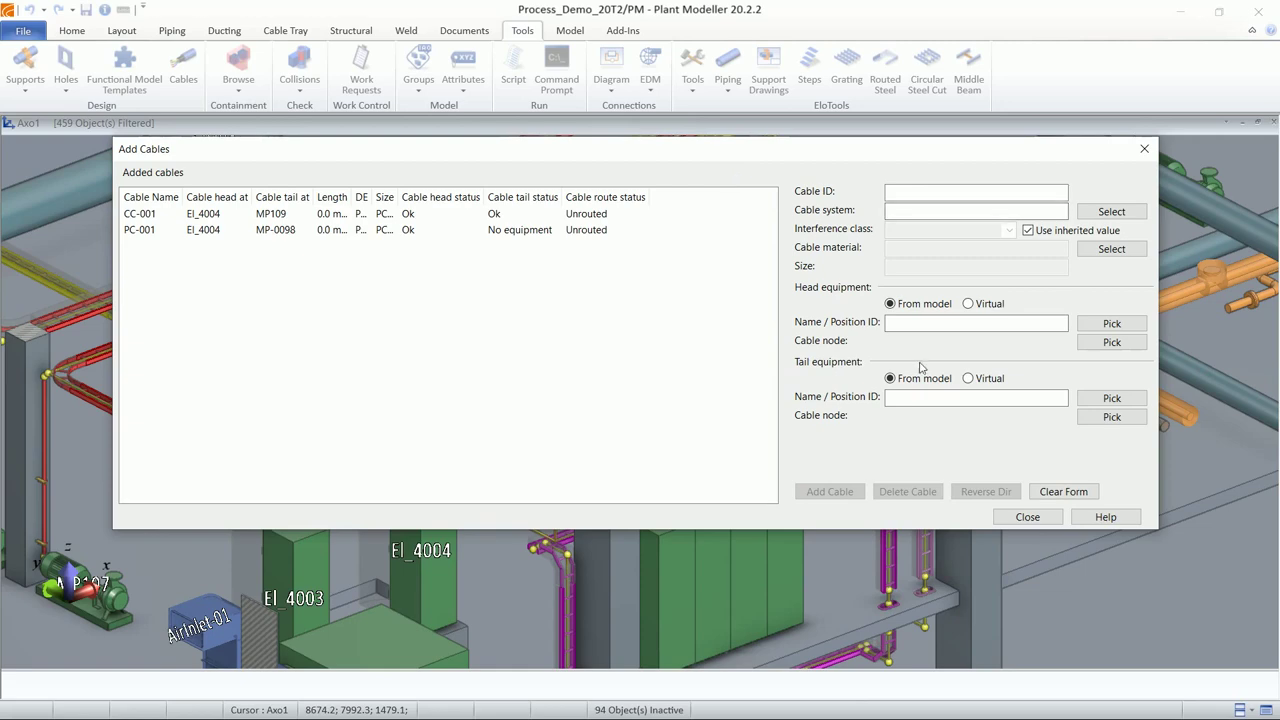
pyautogui.click(1027, 517)
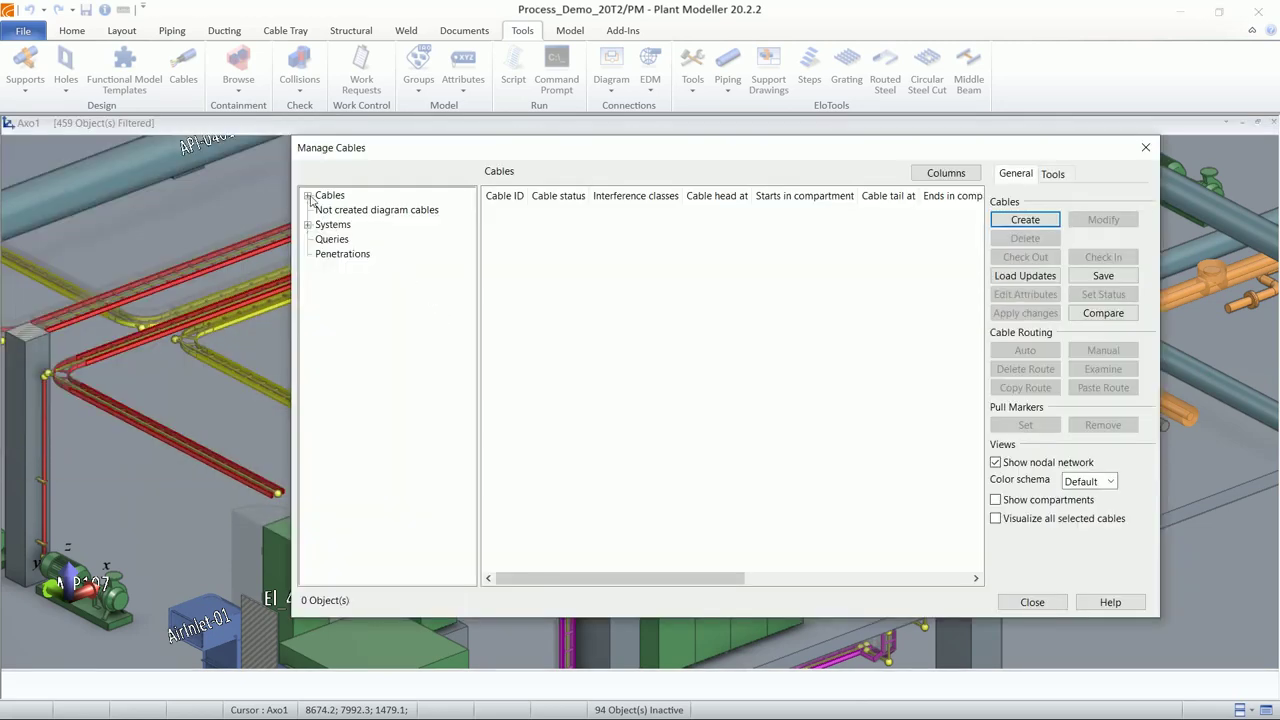
# Step: List the cables that are not routed and inspect the head and tail equipment of CC-001 in the model
pyautogui.click(309, 197)
pyautogui.click(350, 225)
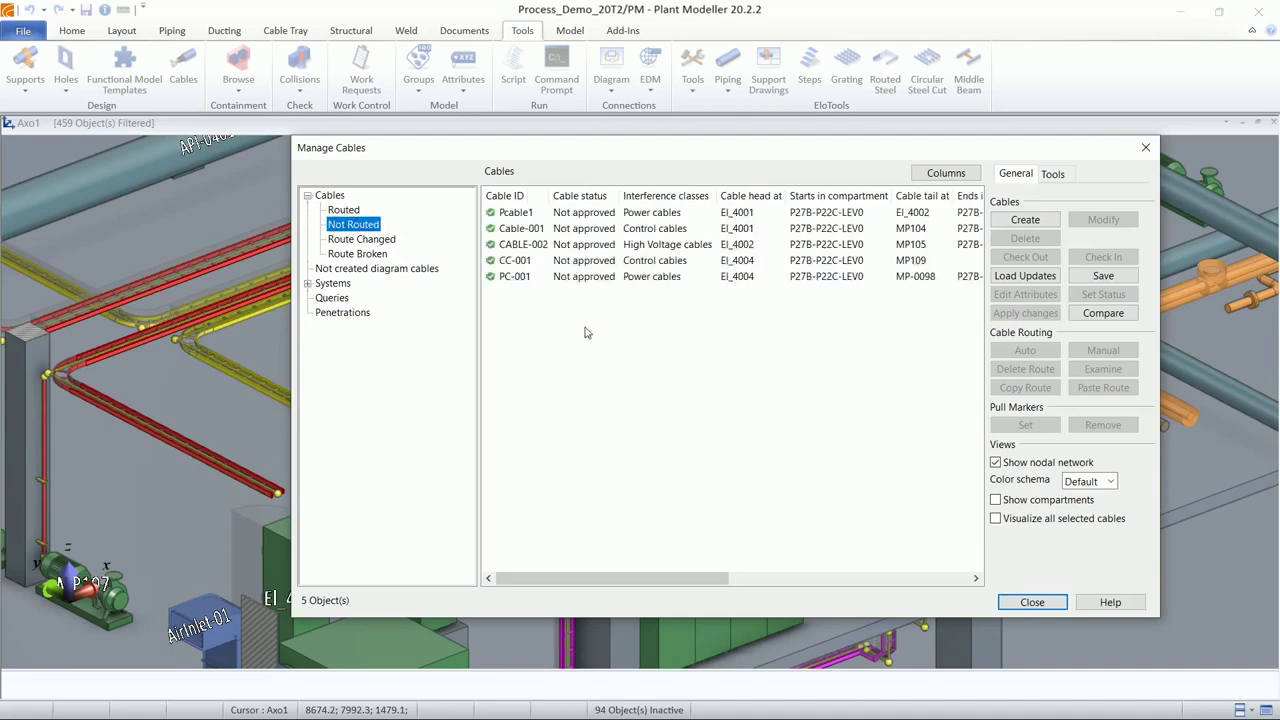
pyautogui.click(516, 262)
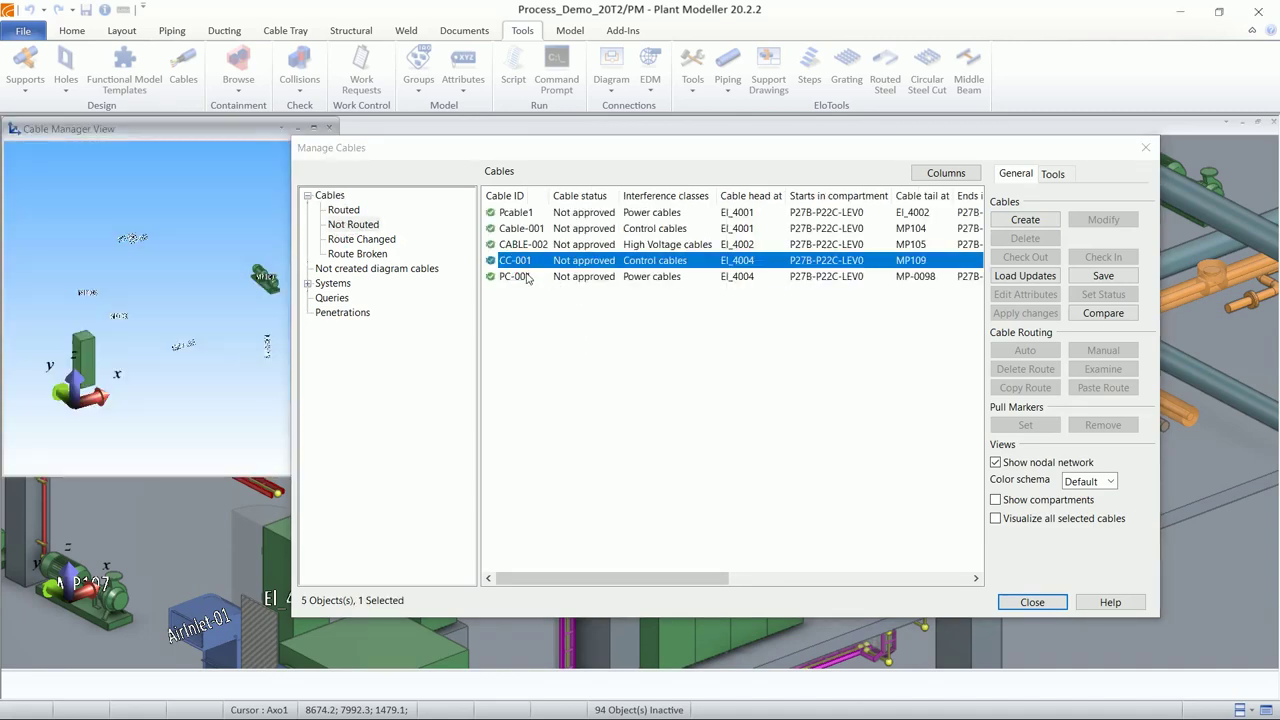
pyautogui.click(241, 313)
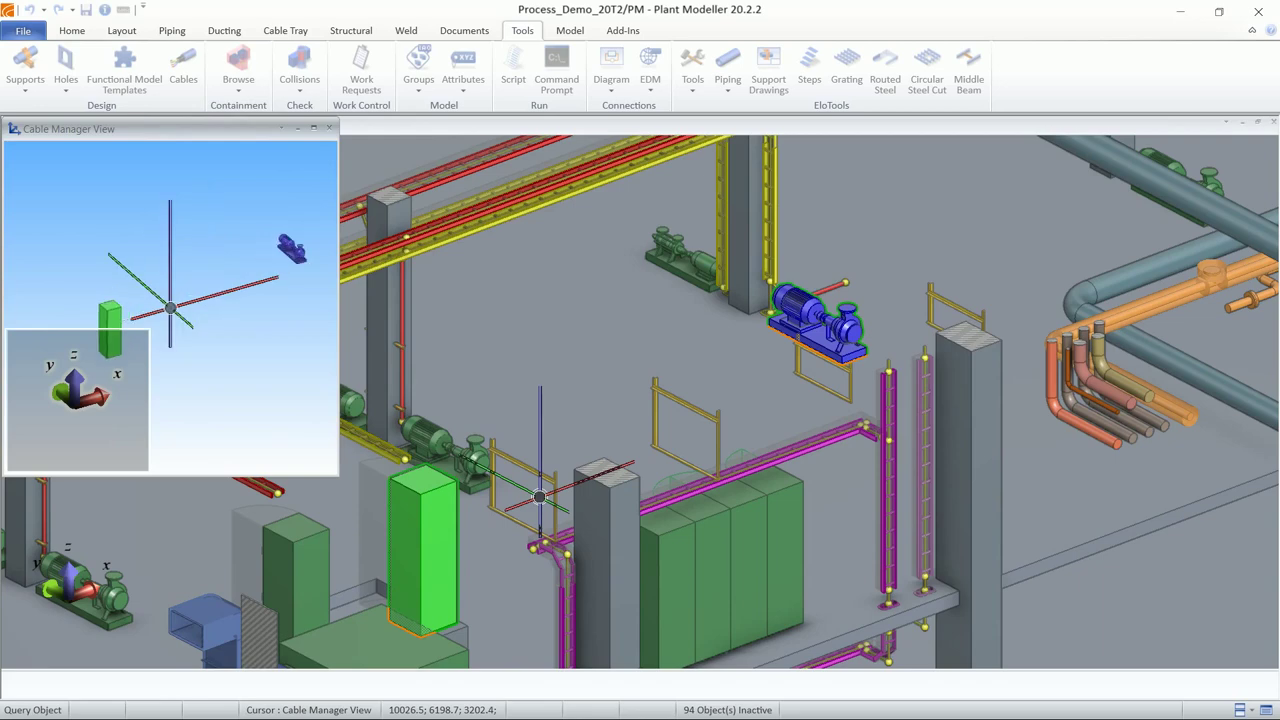
pyautogui.click(215, 353)
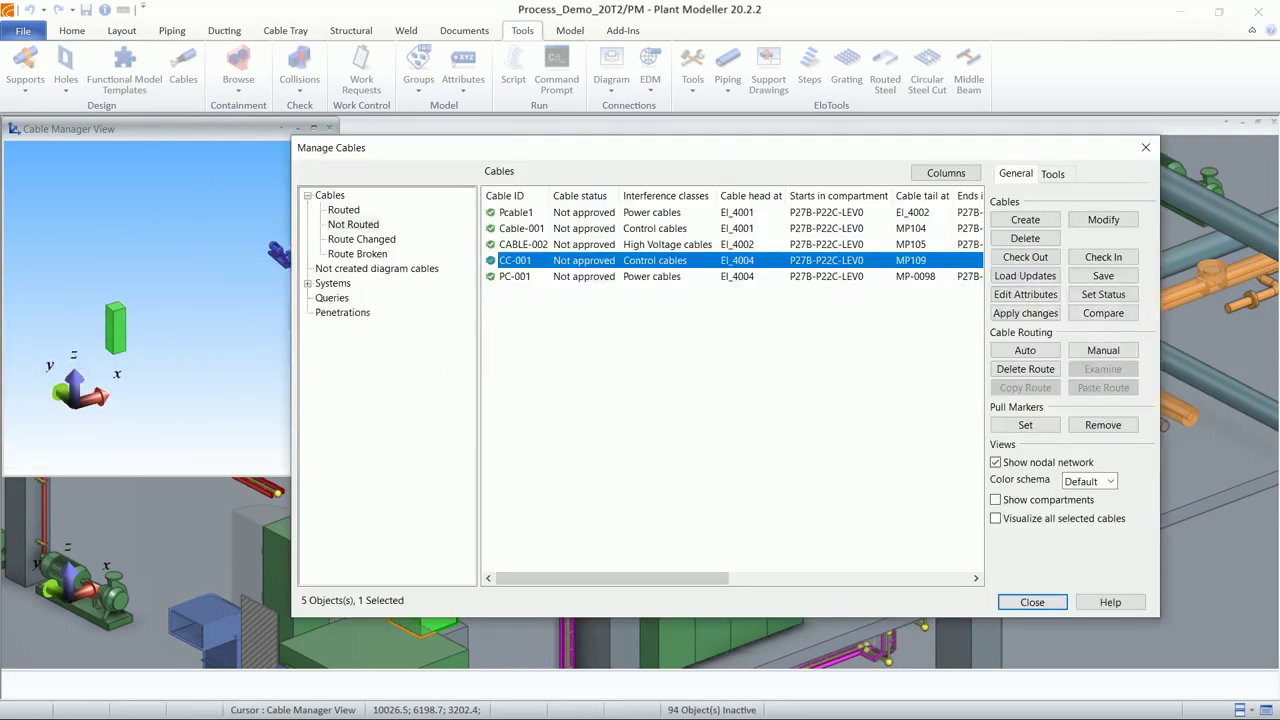
# Step: Inspect the head cabinet and virtual tail point of unrouted cable PC-001 in the cable view
pyautogui.click(514, 276)
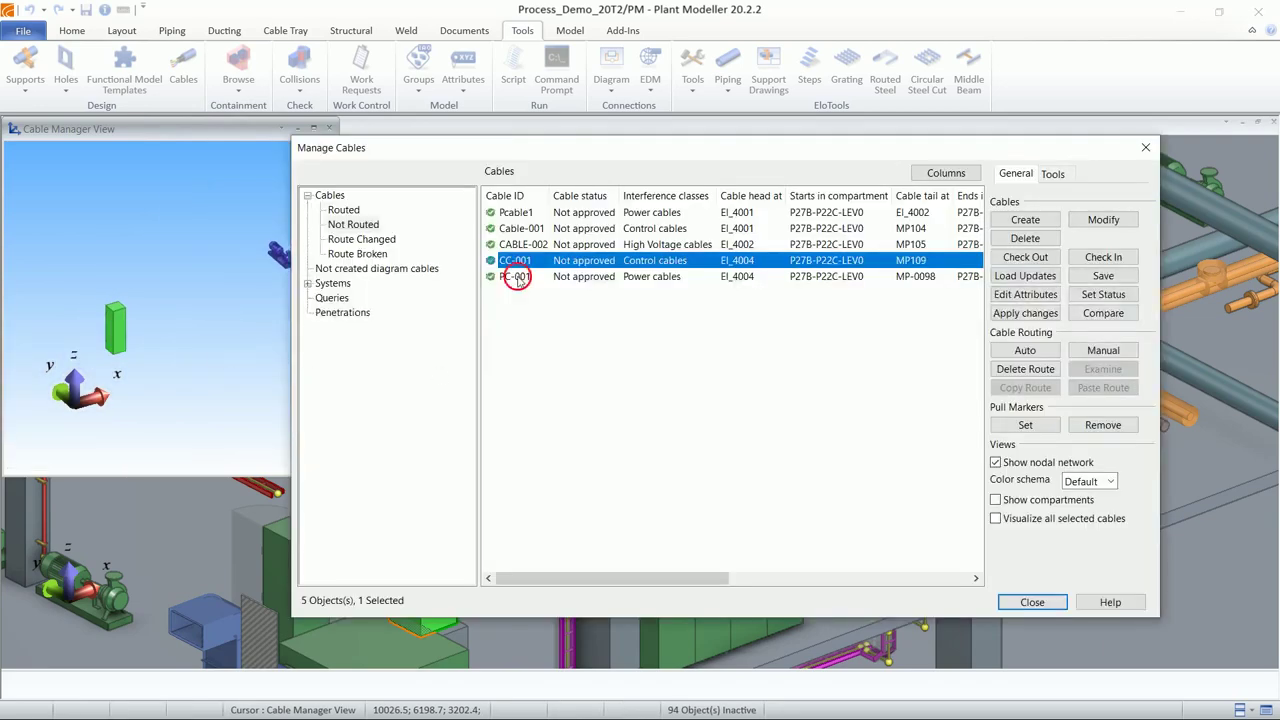
pyautogui.click(180, 347)
pyautogui.click(264, 266)
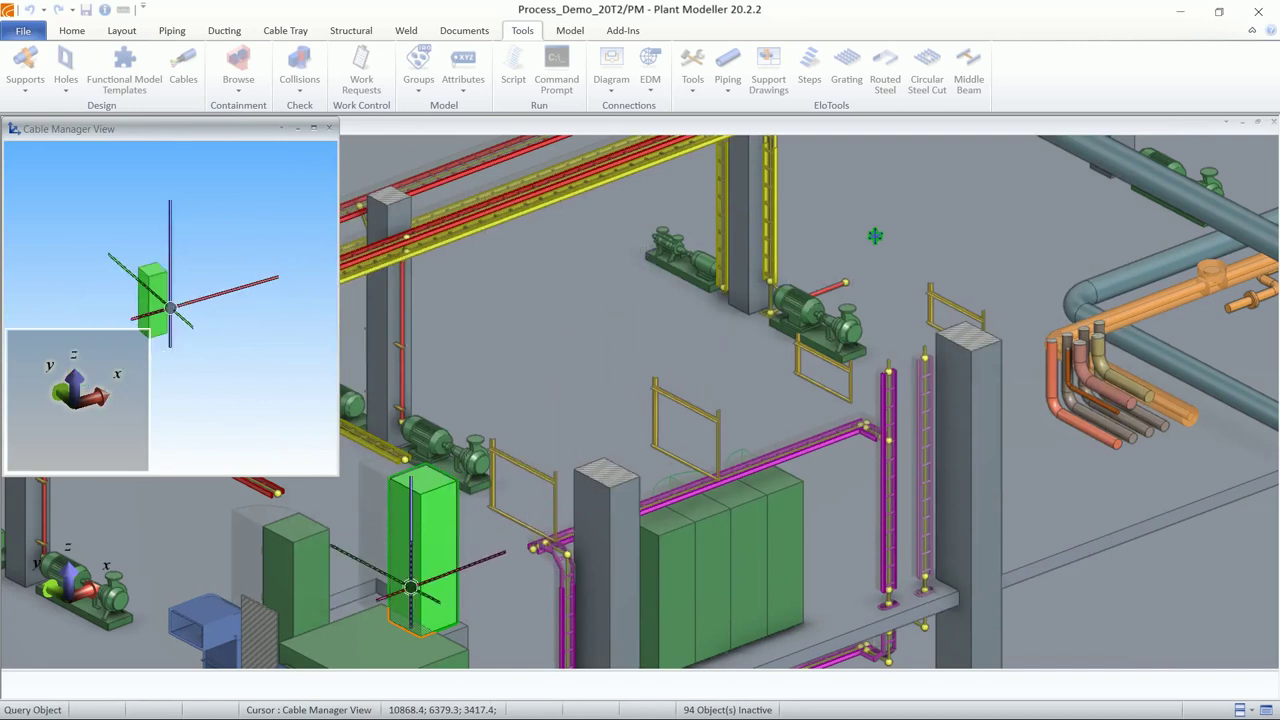
pyautogui.moveTo(287, 232); pyautogui.dragTo(137, 270)
pyautogui.rightClick(182, 272)
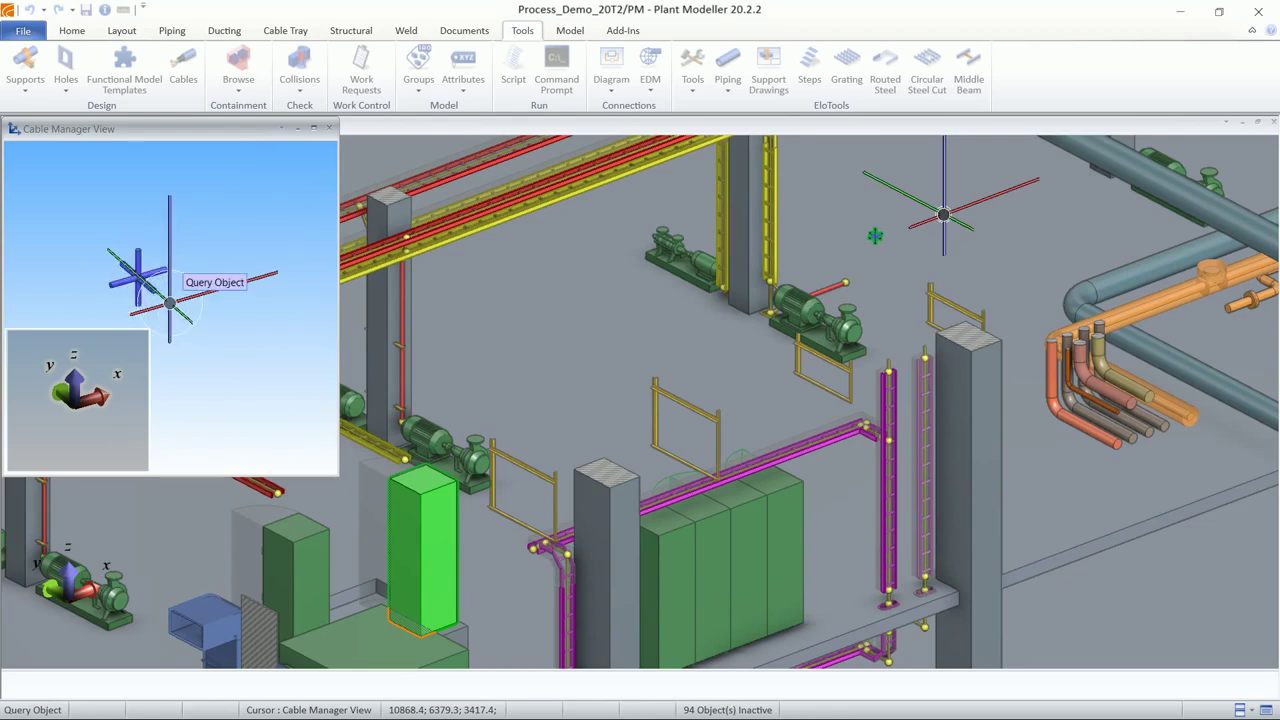
pyautogui.click(215, 282)
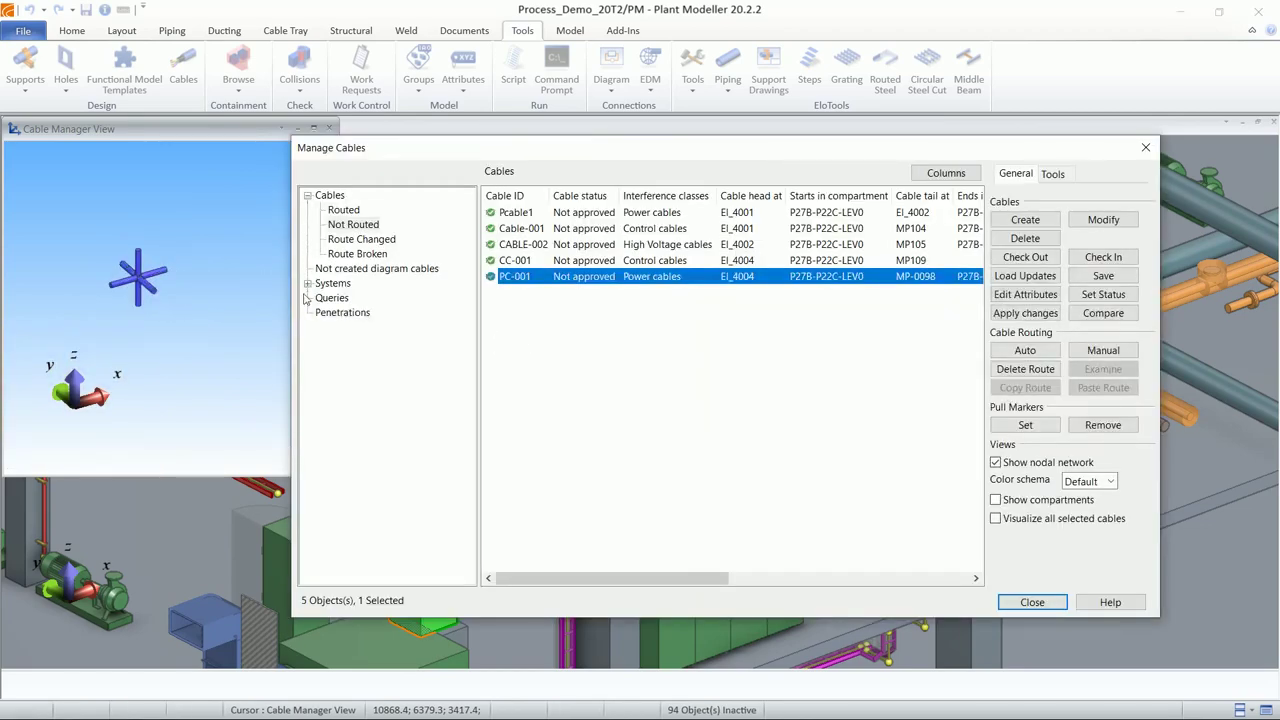
pyautogui.click(527, 334)
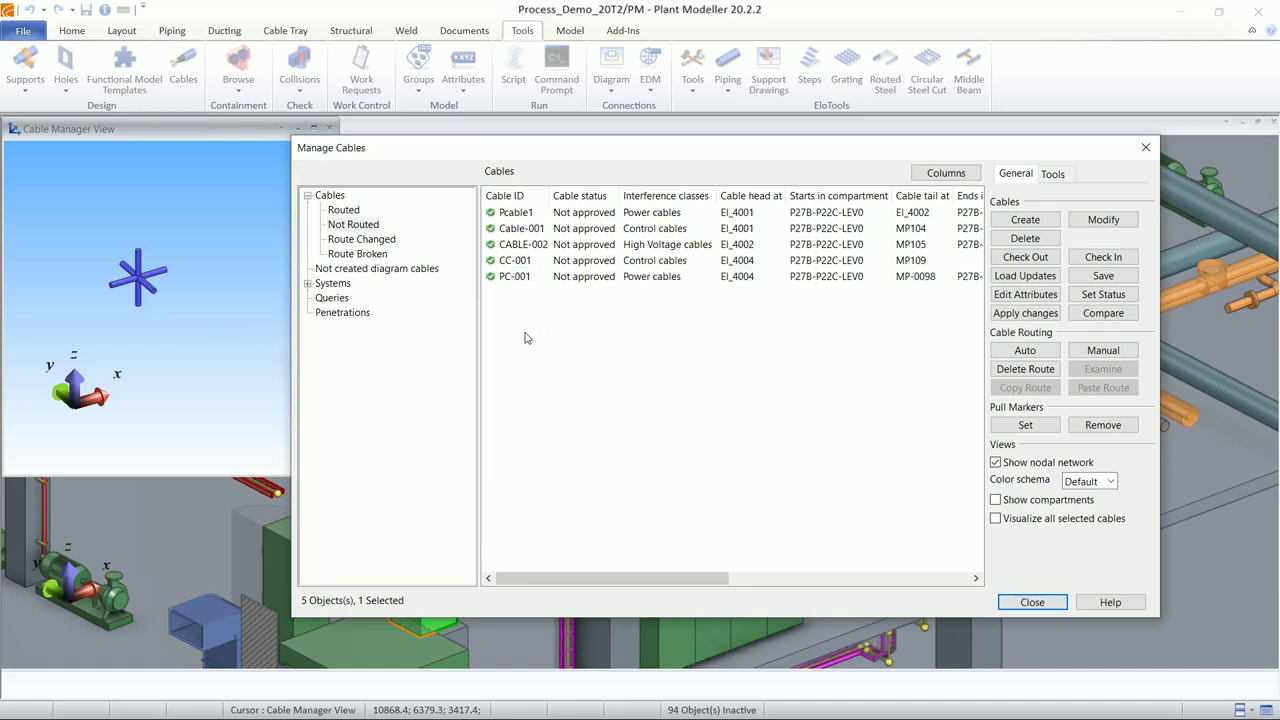
# Step: Route cables CC-001 and PC-001 together with automatic routing
pyautogui.click(520, 261)
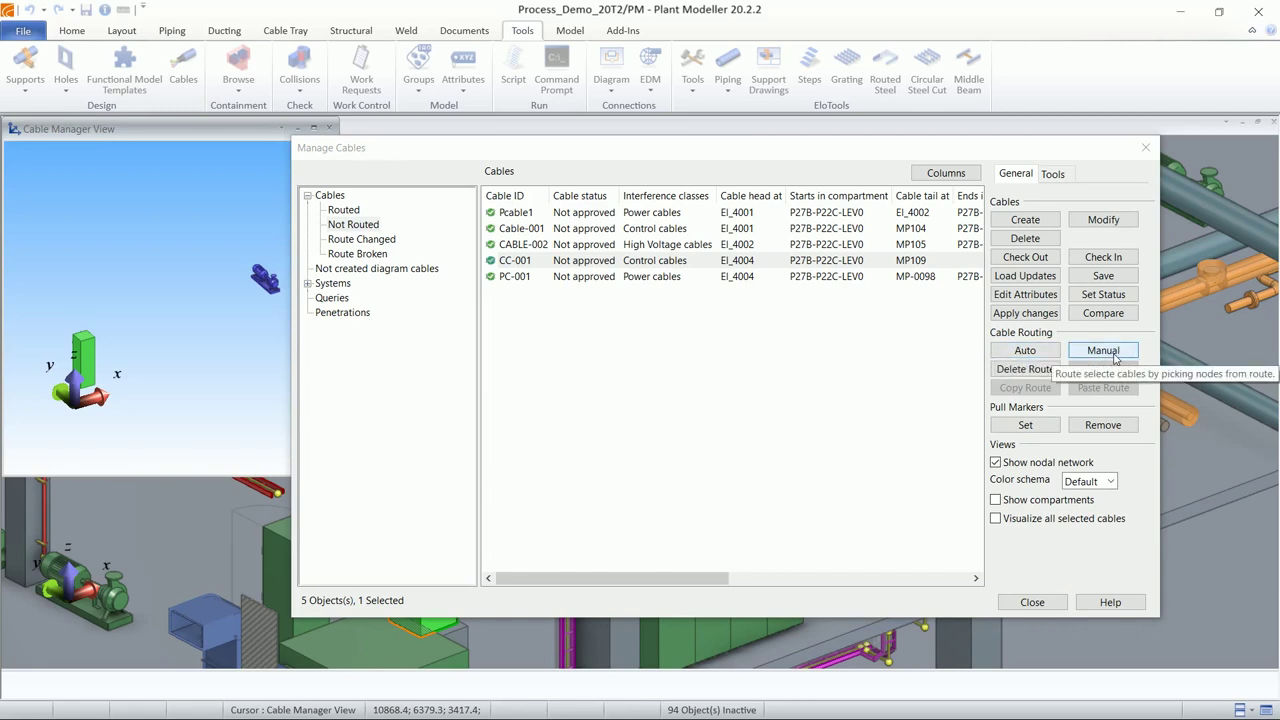
pyautogui.click(606, 266)
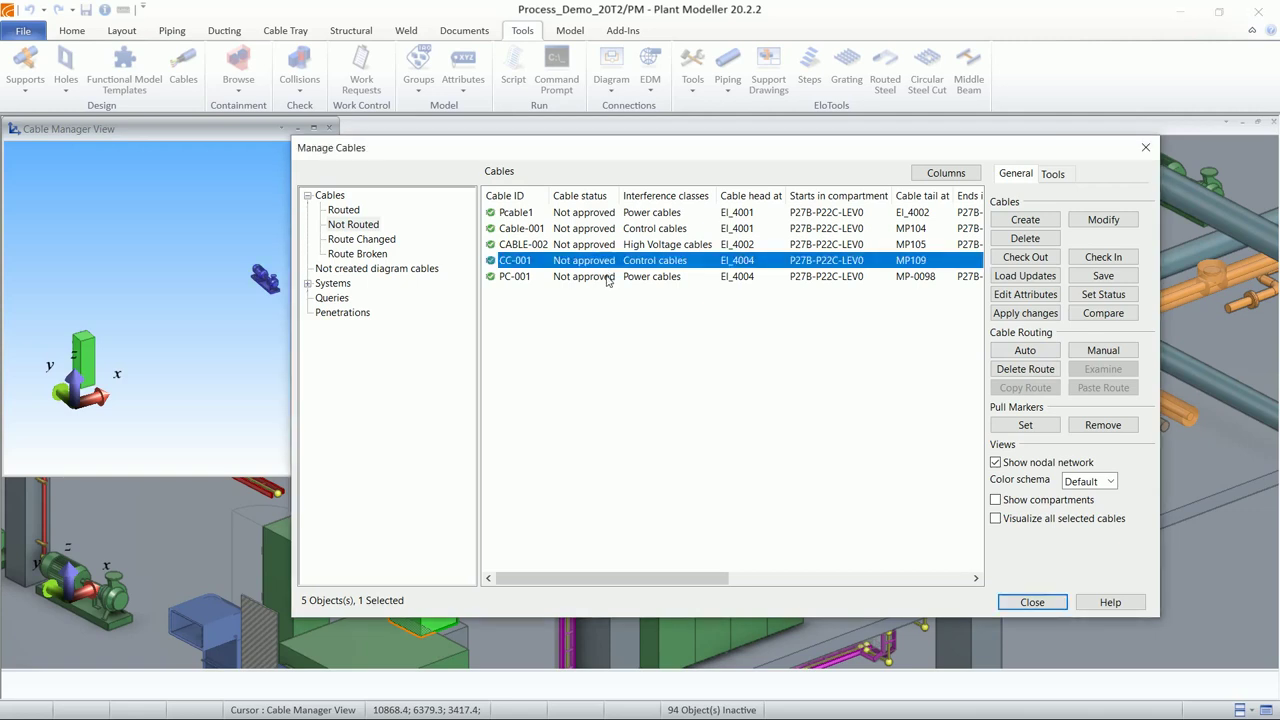
pyautogui.keyDown('ctrl'); pyautogui.click(606, 277); pyautogui.keyUp('ctrl')
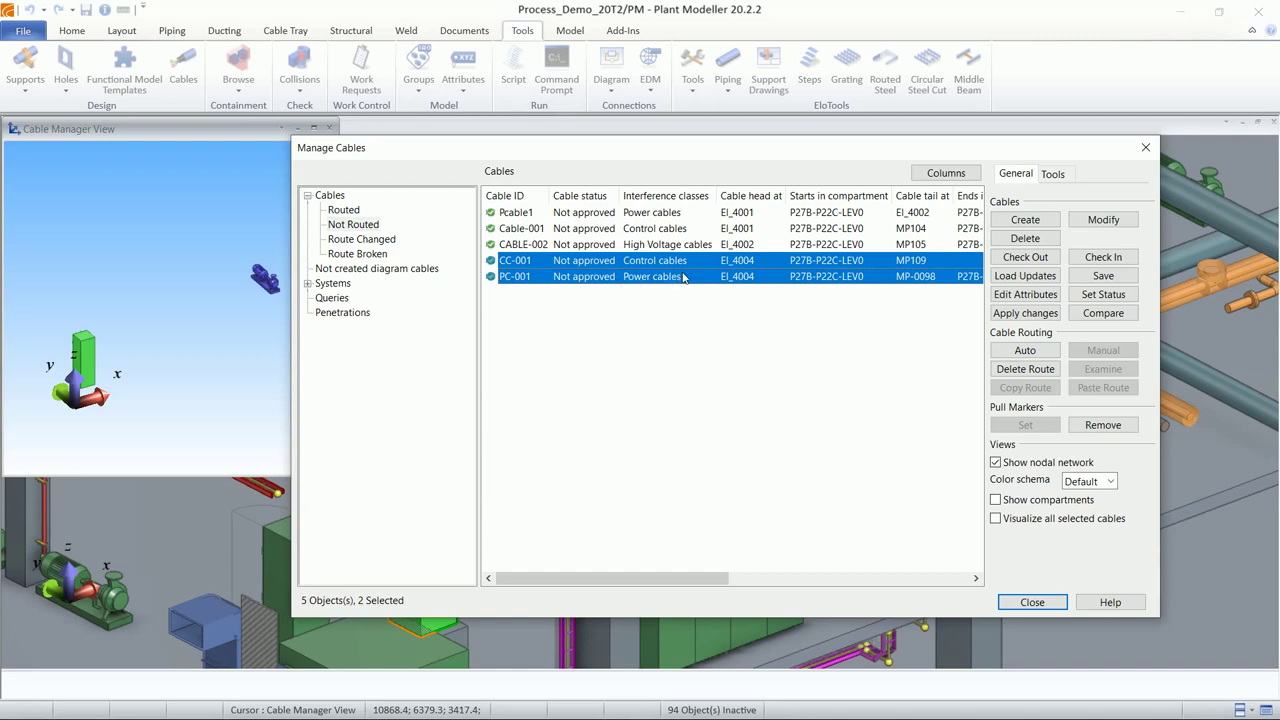
pyautogui.click(1047, 353)
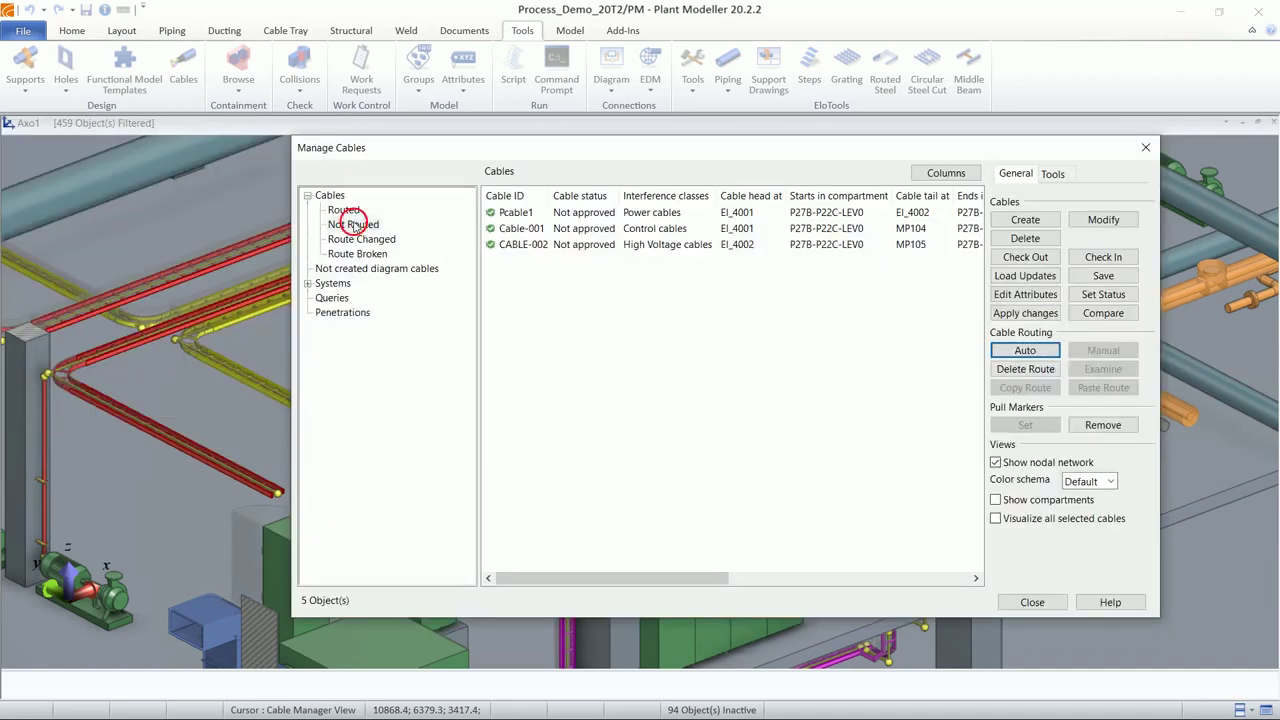
# Step: Check the unrouted and routed cable lists and examine the route of CC-001 from cabinet to pump
pyautogui.click(355, 224)
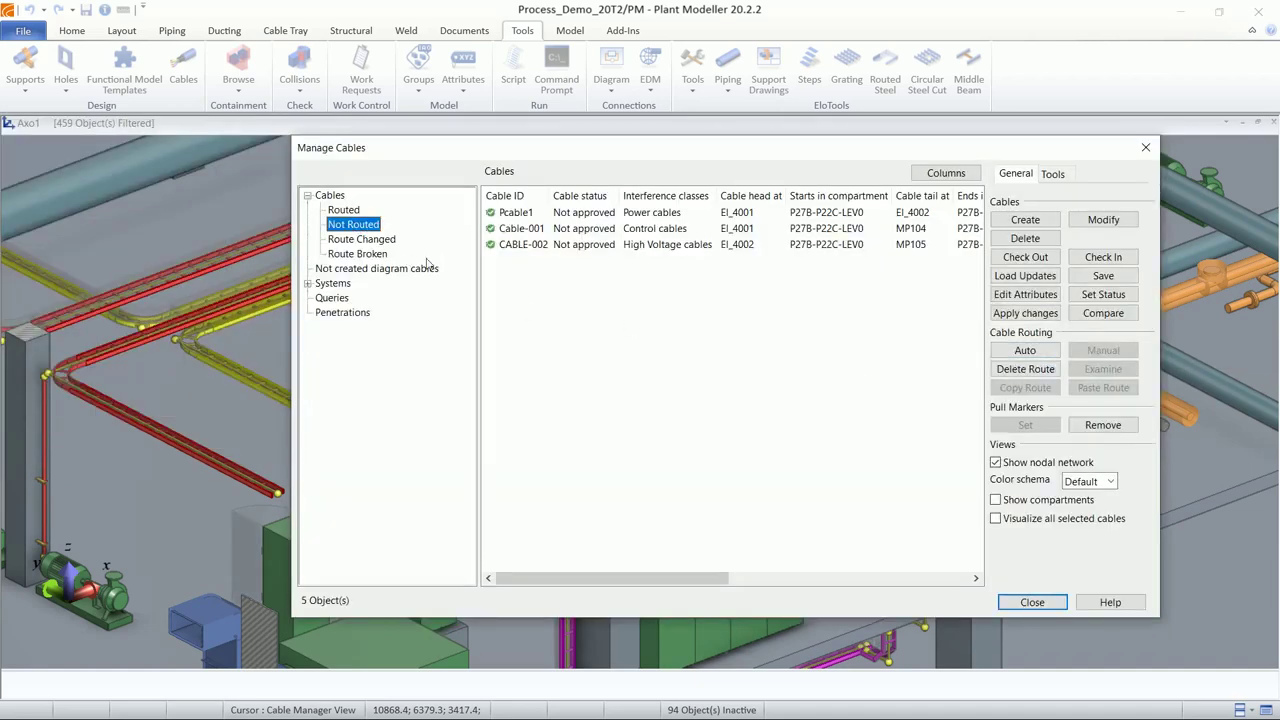
pyautogui.click(341, 210)
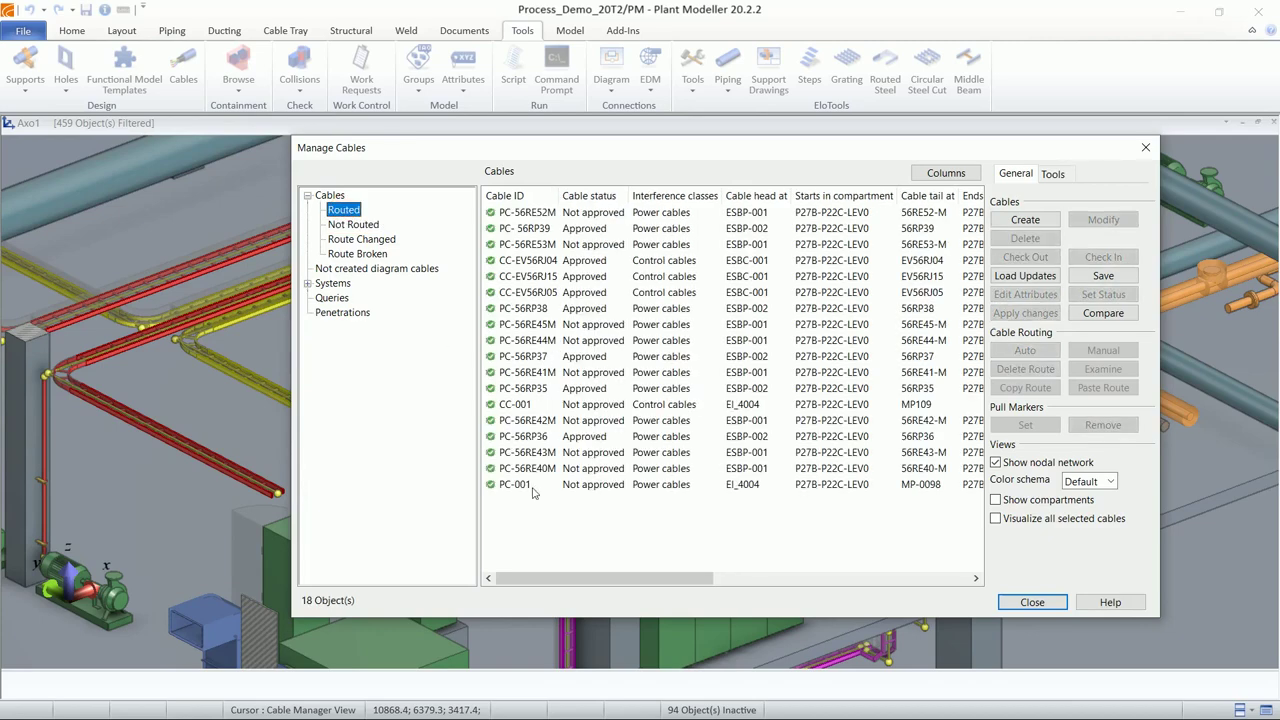
pyautogui.click(525, 407)
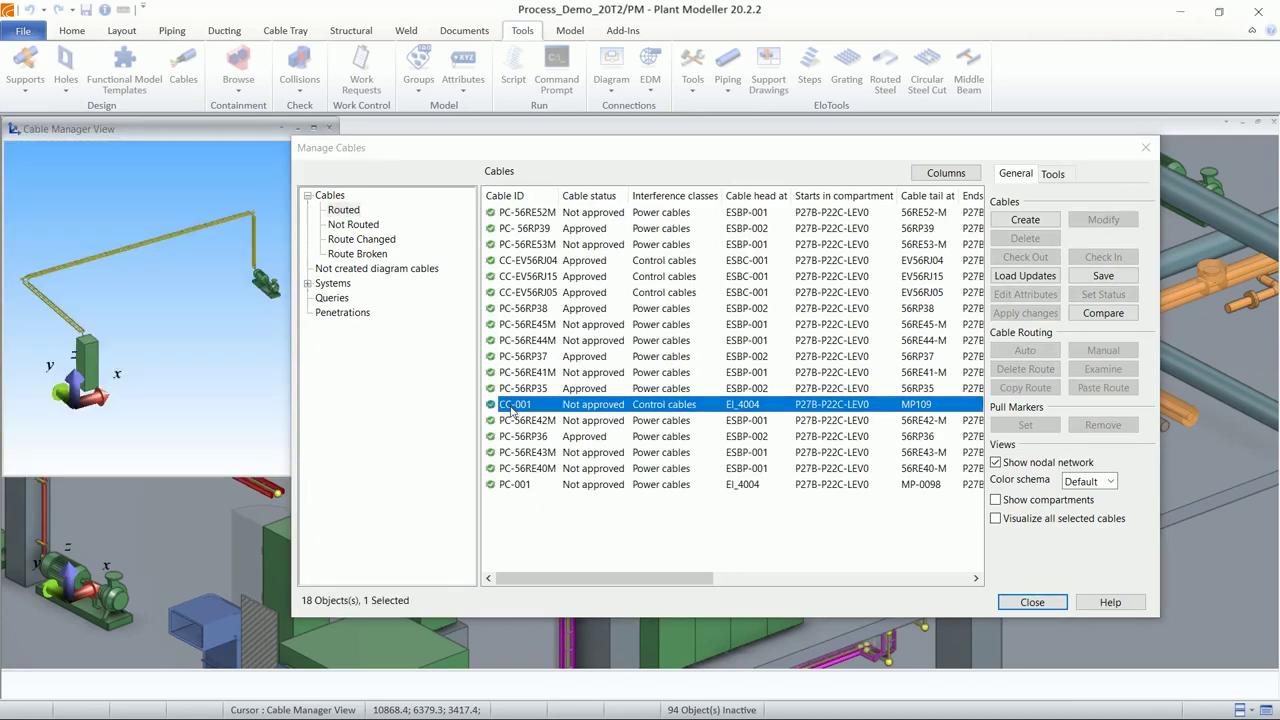
pyautogui.click(58, 338)
pyautogui.scroll(3, 152, 320)
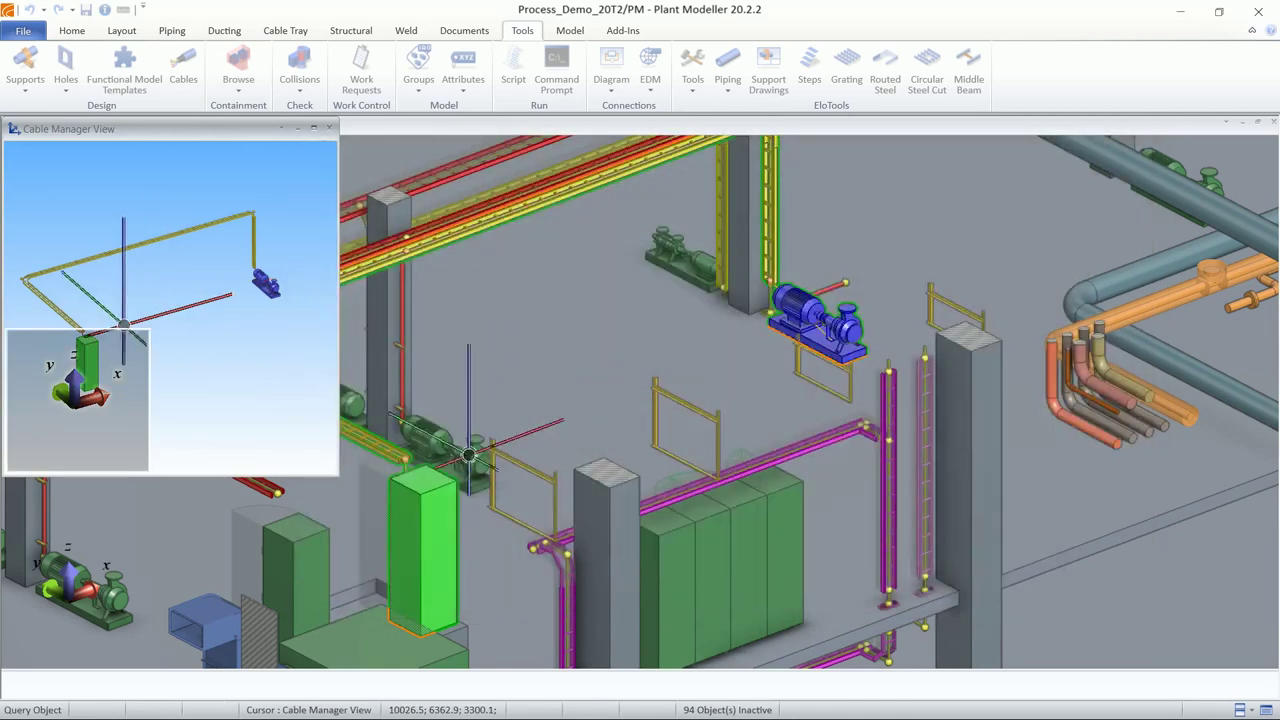
pyautogui.scroll(5, 152, 320)
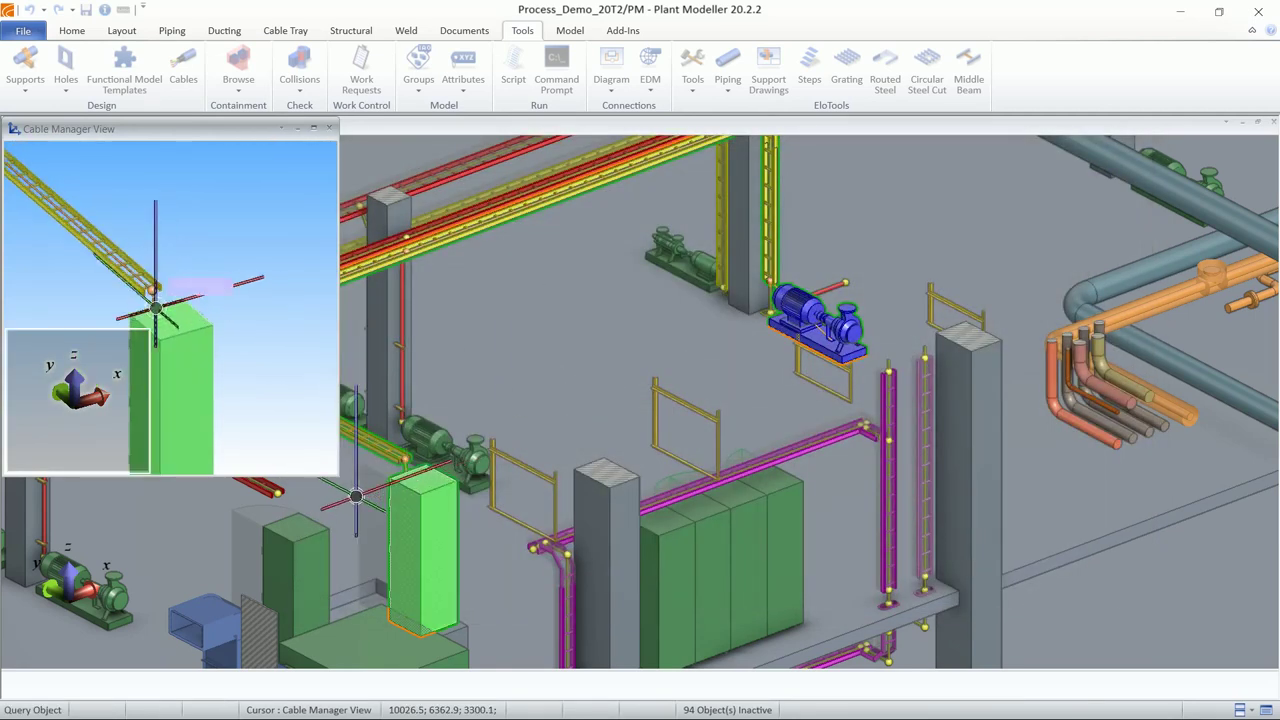
pyautogui.scroll(-6, 170, 306)
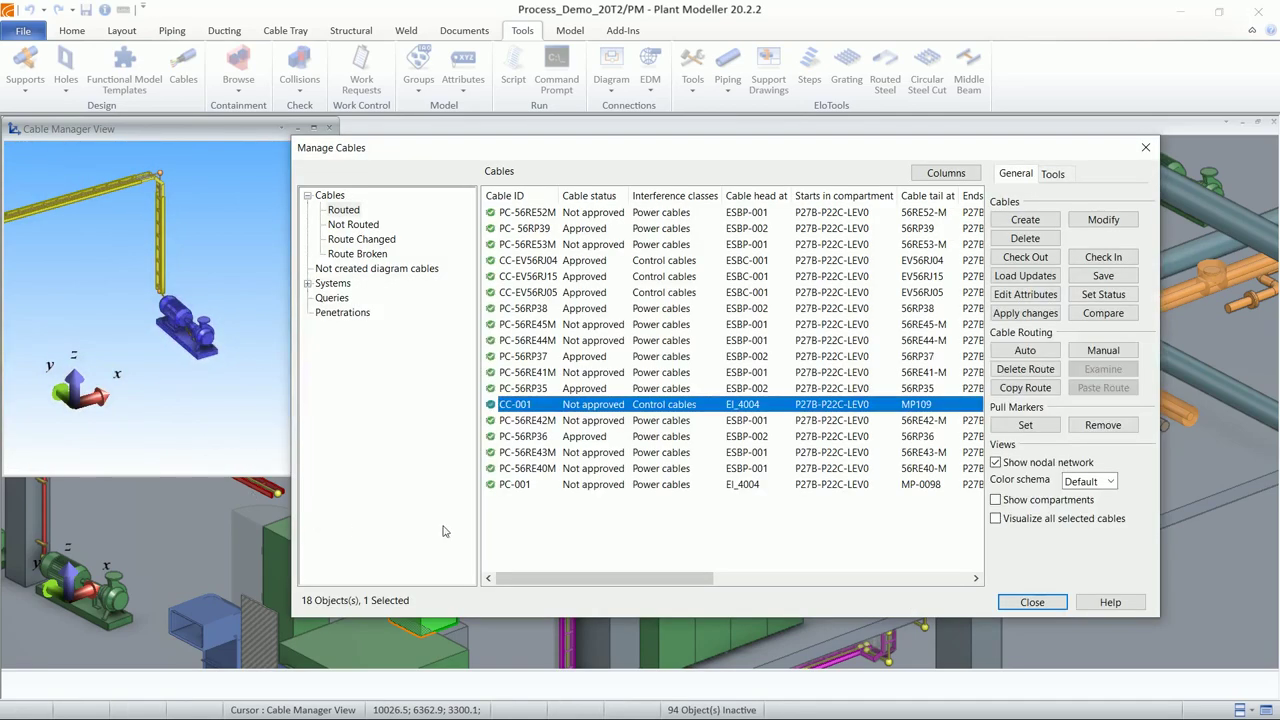
# Step: Examine the route of PC-001 near its virtual tail and along the cable trays
pyautogui.click(515, 484)
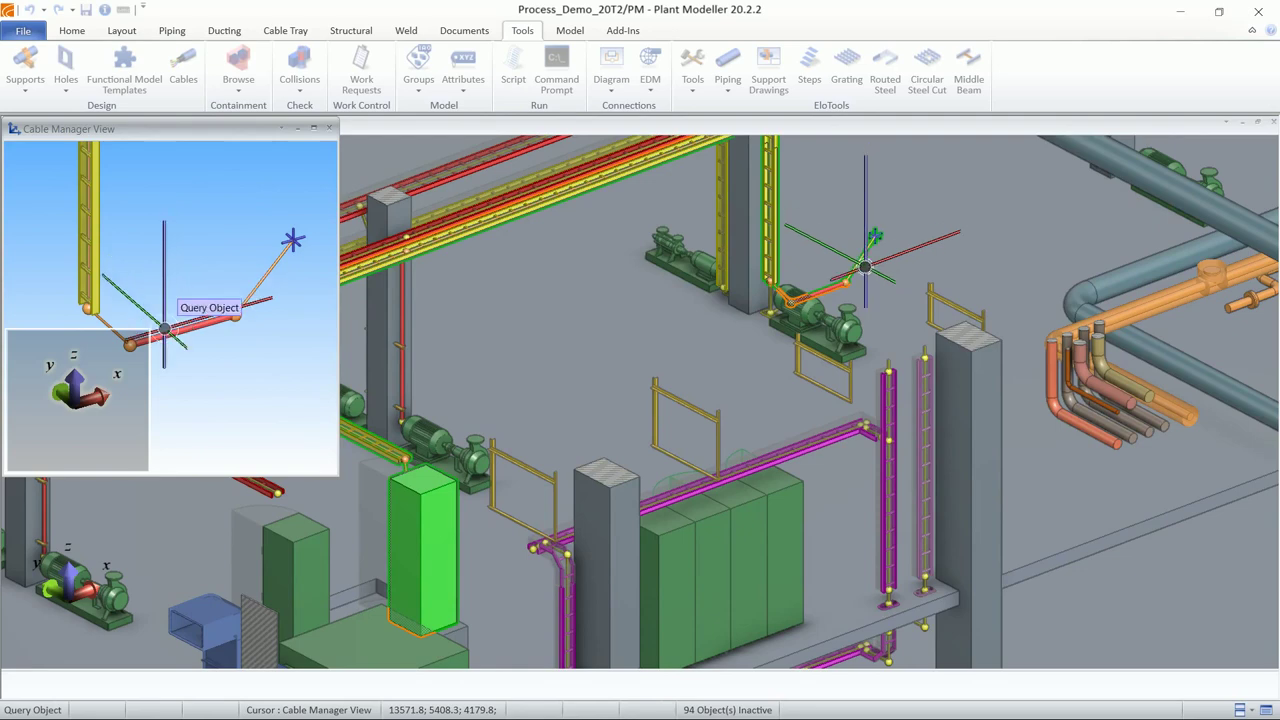
pyautogui.click(165, 328)
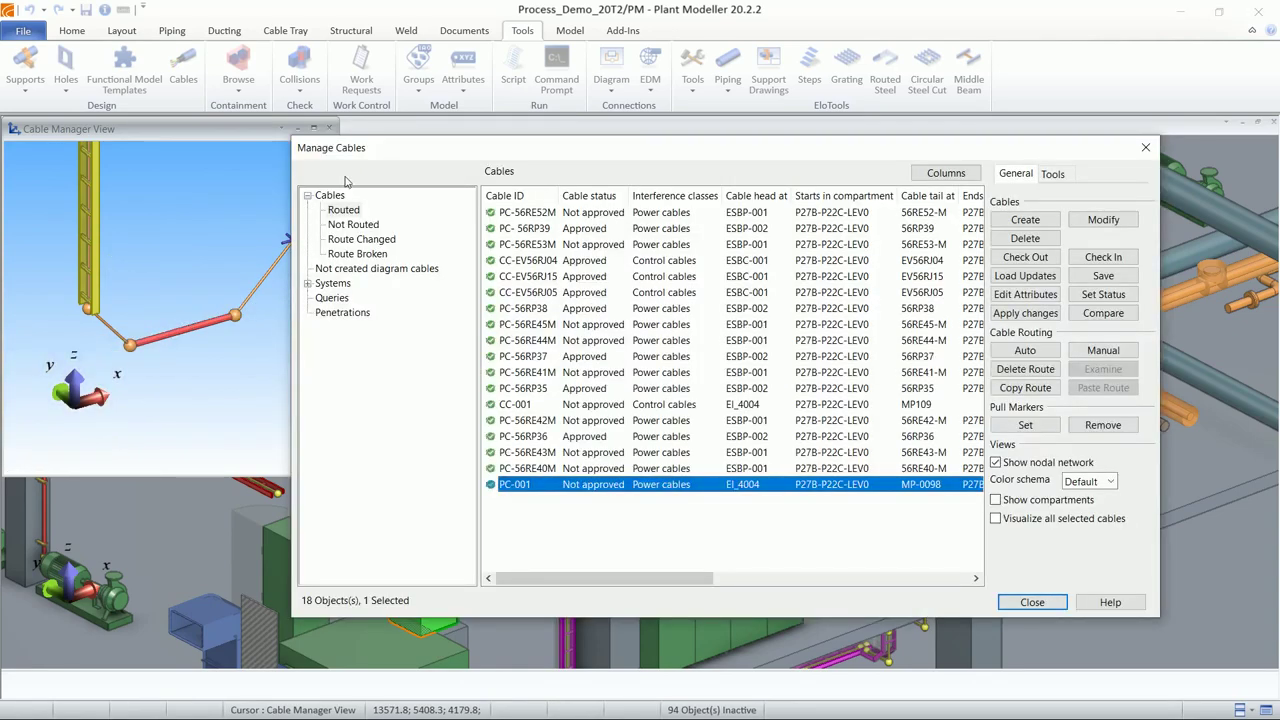
pyautogui.moveTo(371, 144); pyautogui.dragTo(426, 131)
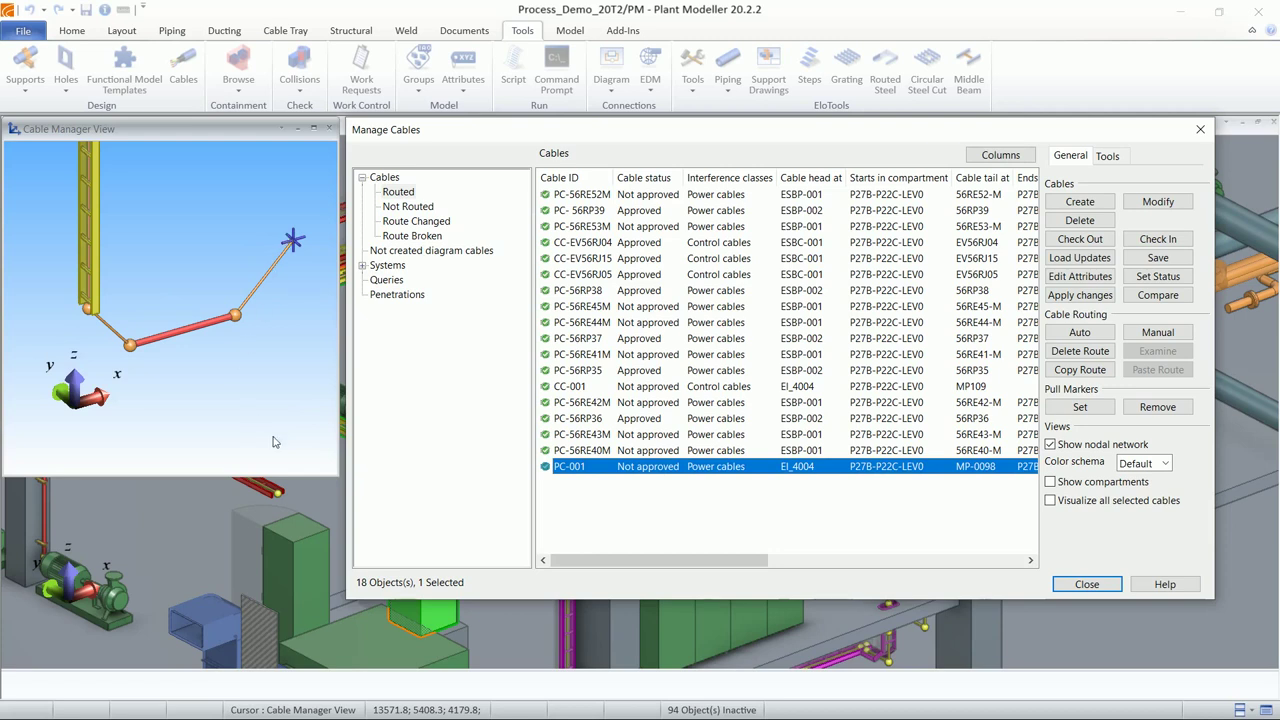
pyautogui.click(580, 475)
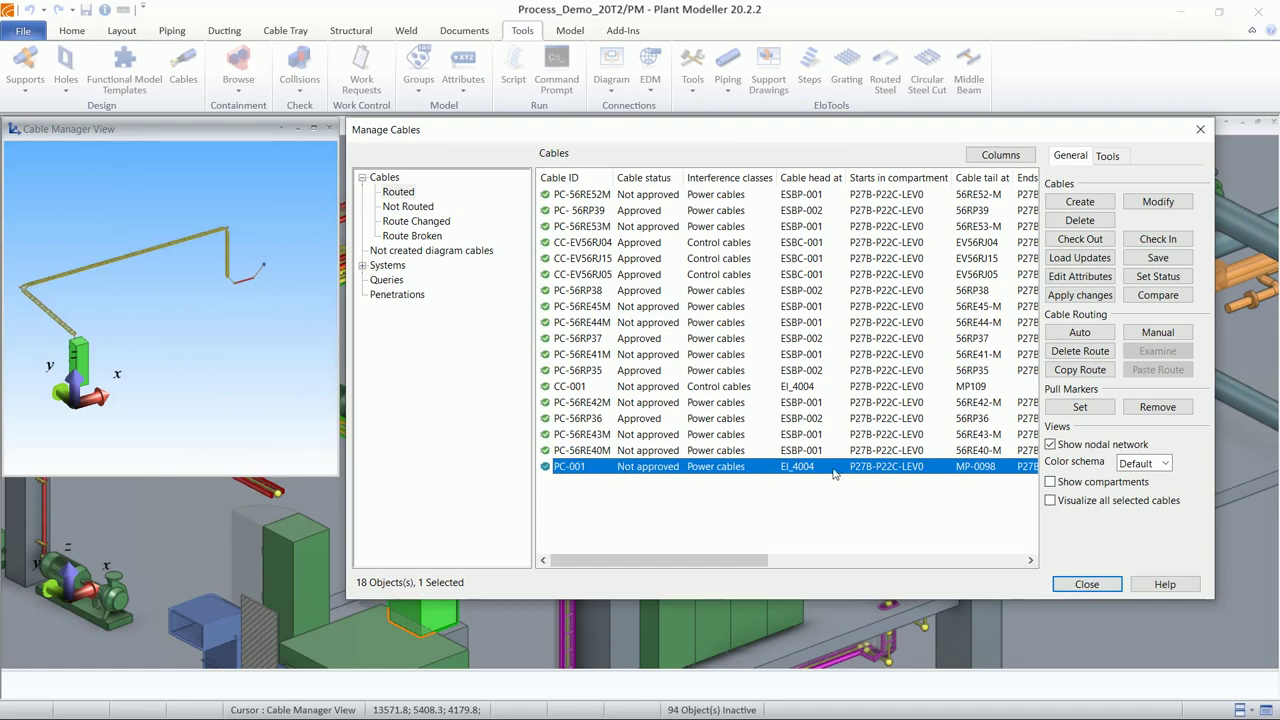
# Step: Reroute PC-001 manually by setting its last node at the lower end of the vertical cable tray, accept the route and check it
pyautogui.click(1165, 338)
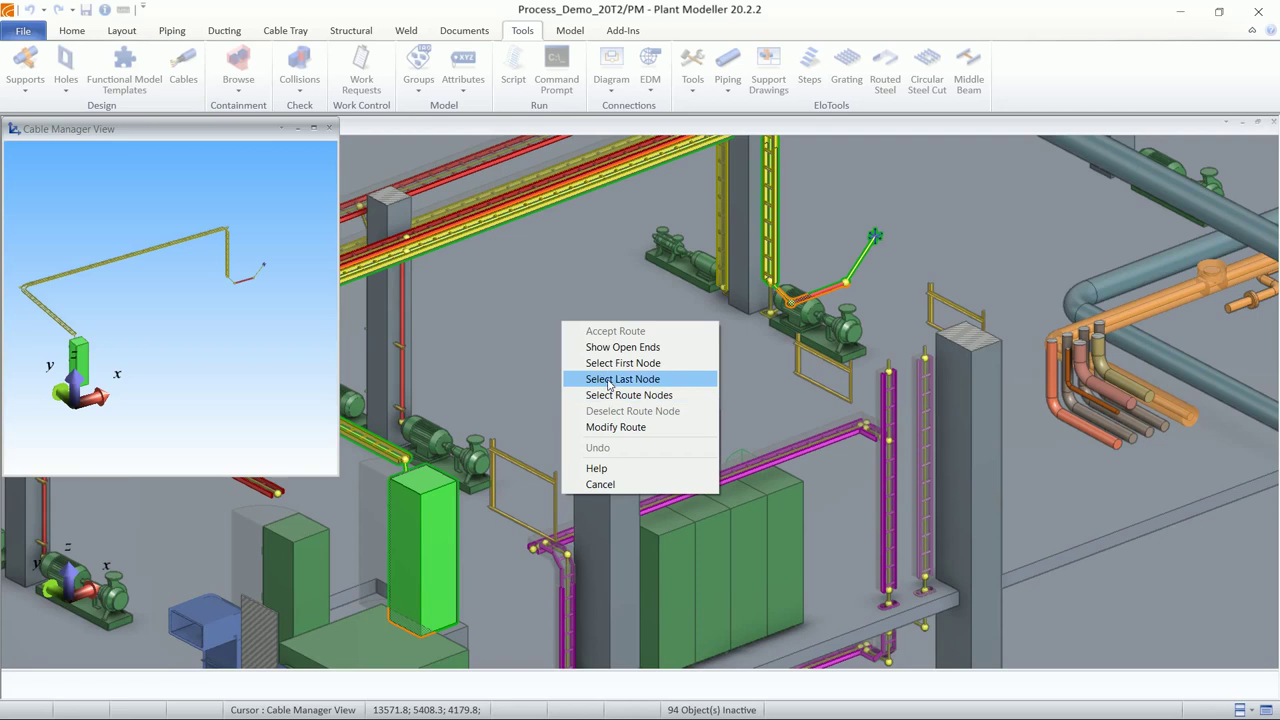
pyautogui.click(620, 379)
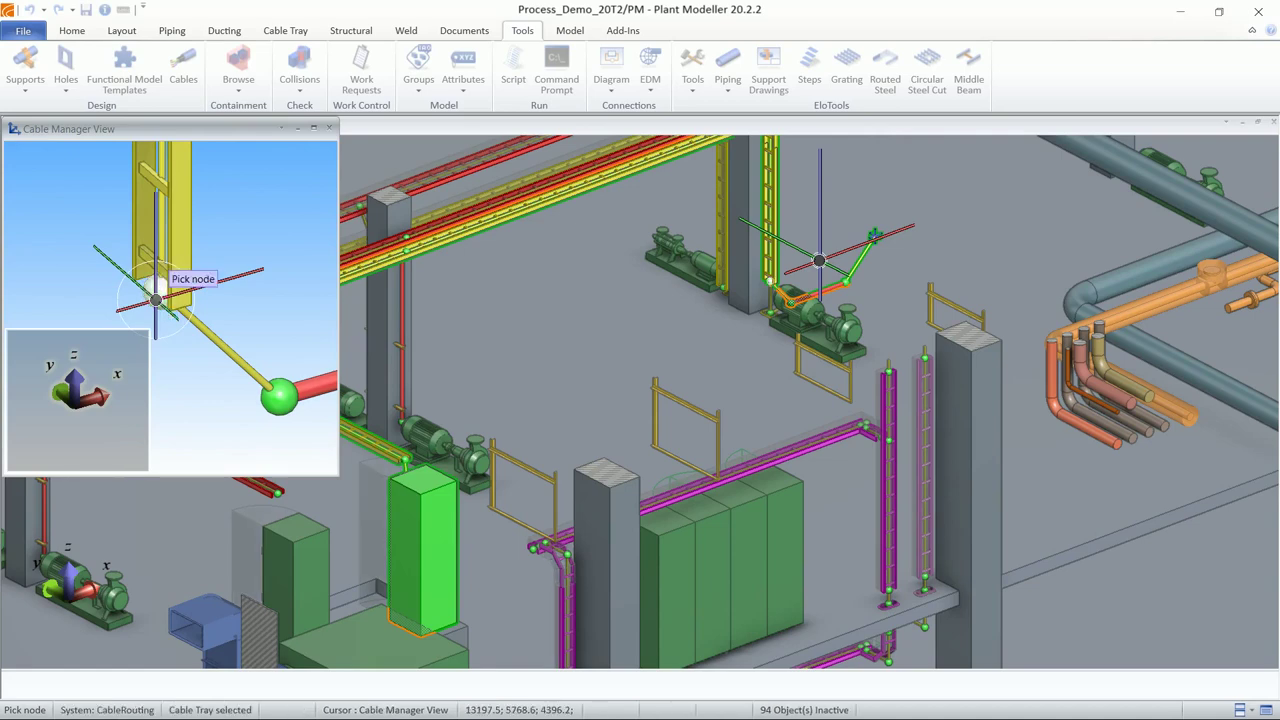
pyautogui.rightClick(562, 322)
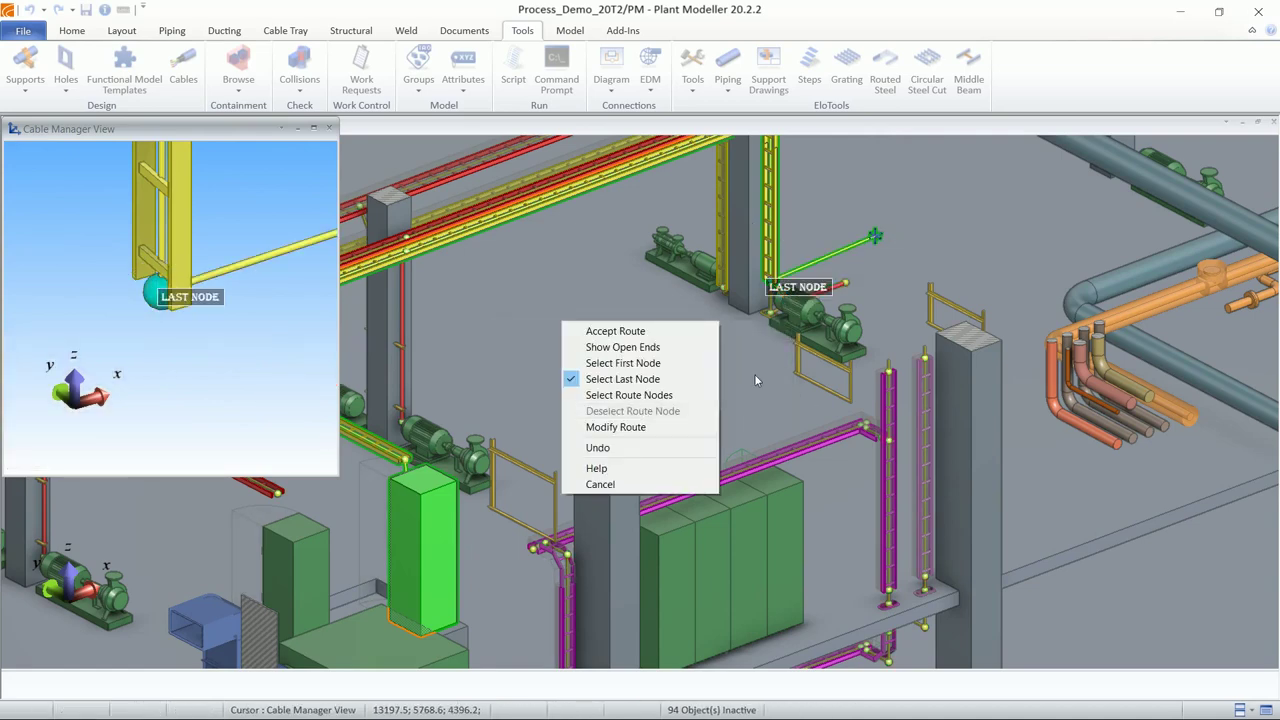
pyautogui.click(639, 333)
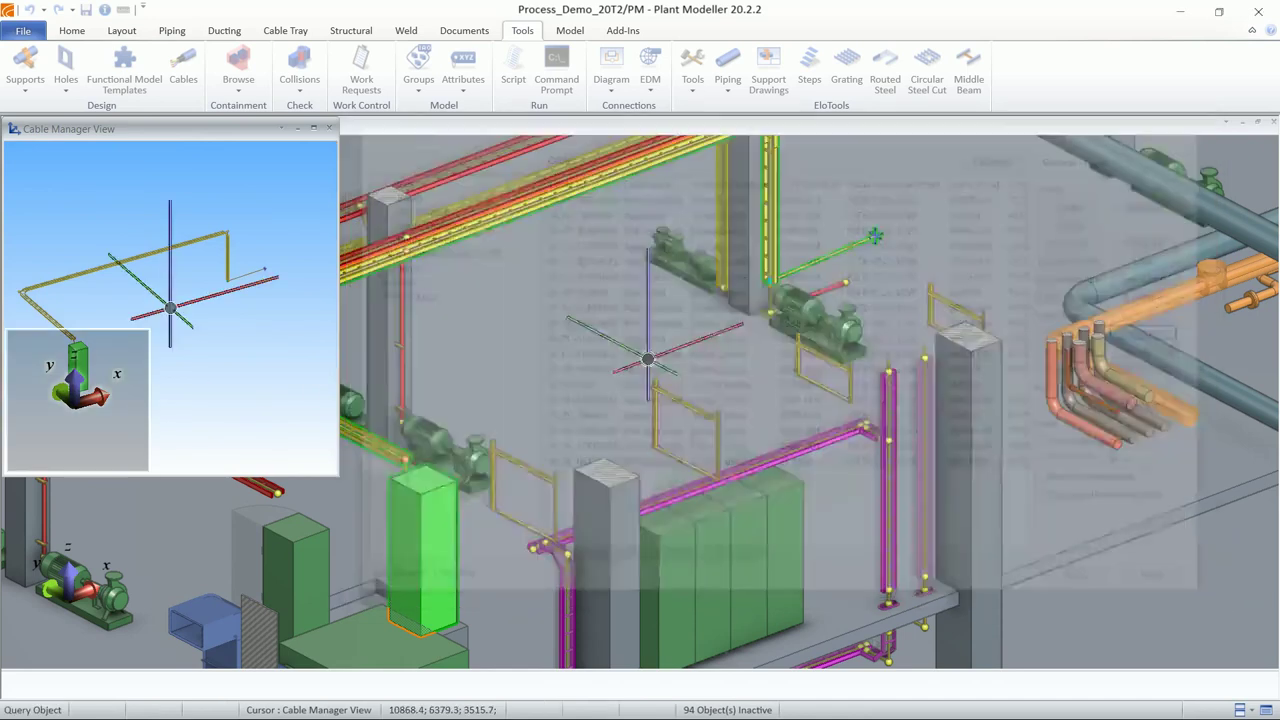
pyautogui.click(222, 331)
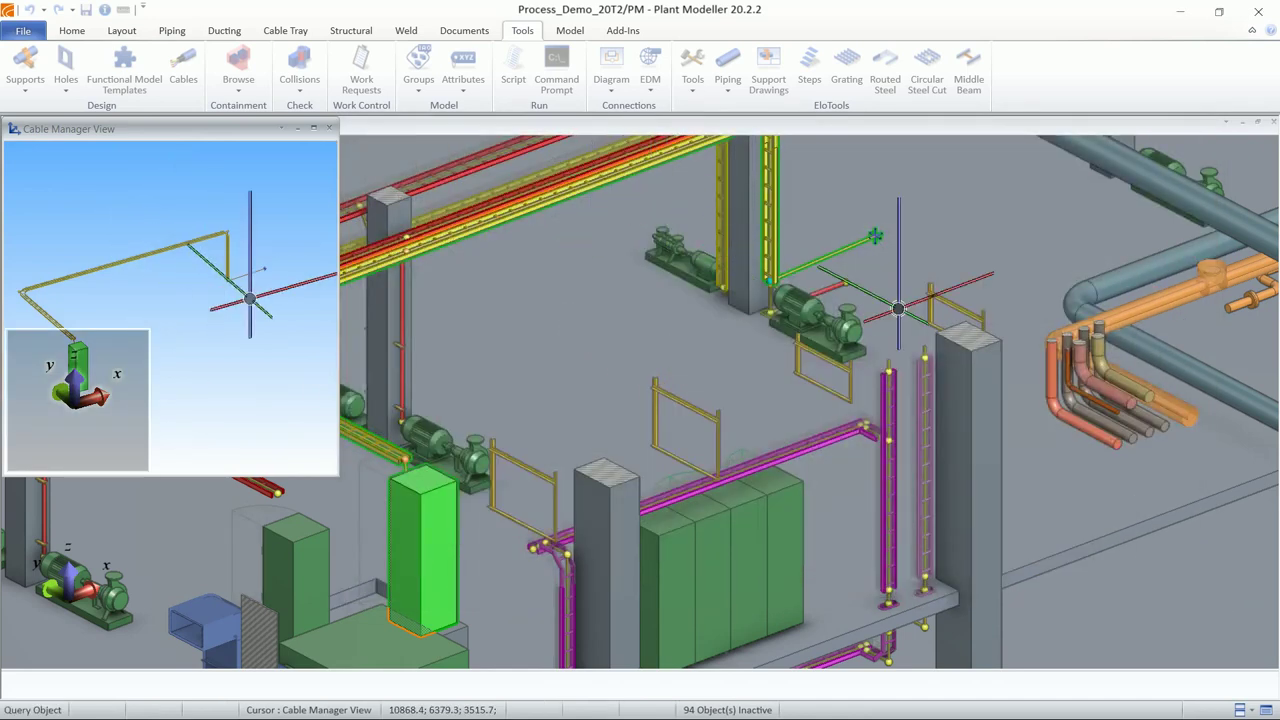
pyautogui.moveTo(250, 298); pyautogui.dragTo(141, 290, button='middle')
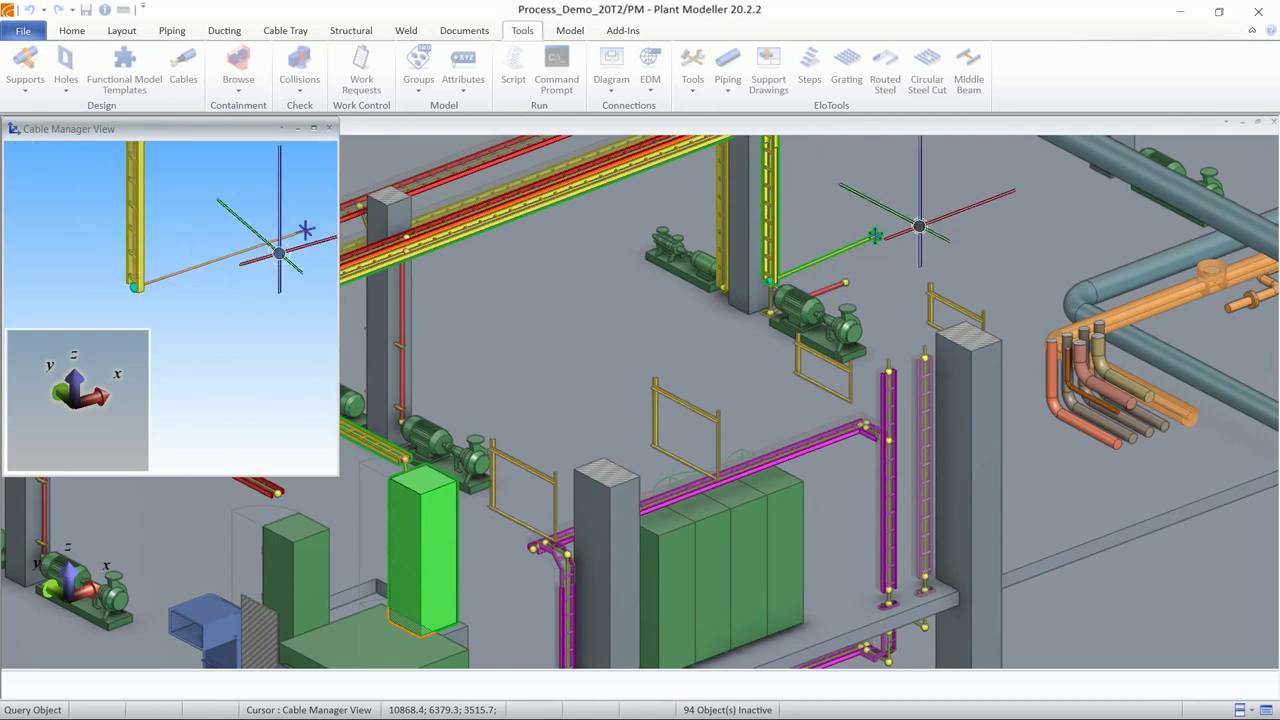
pyautogui.scroll(-3, 280, 252)
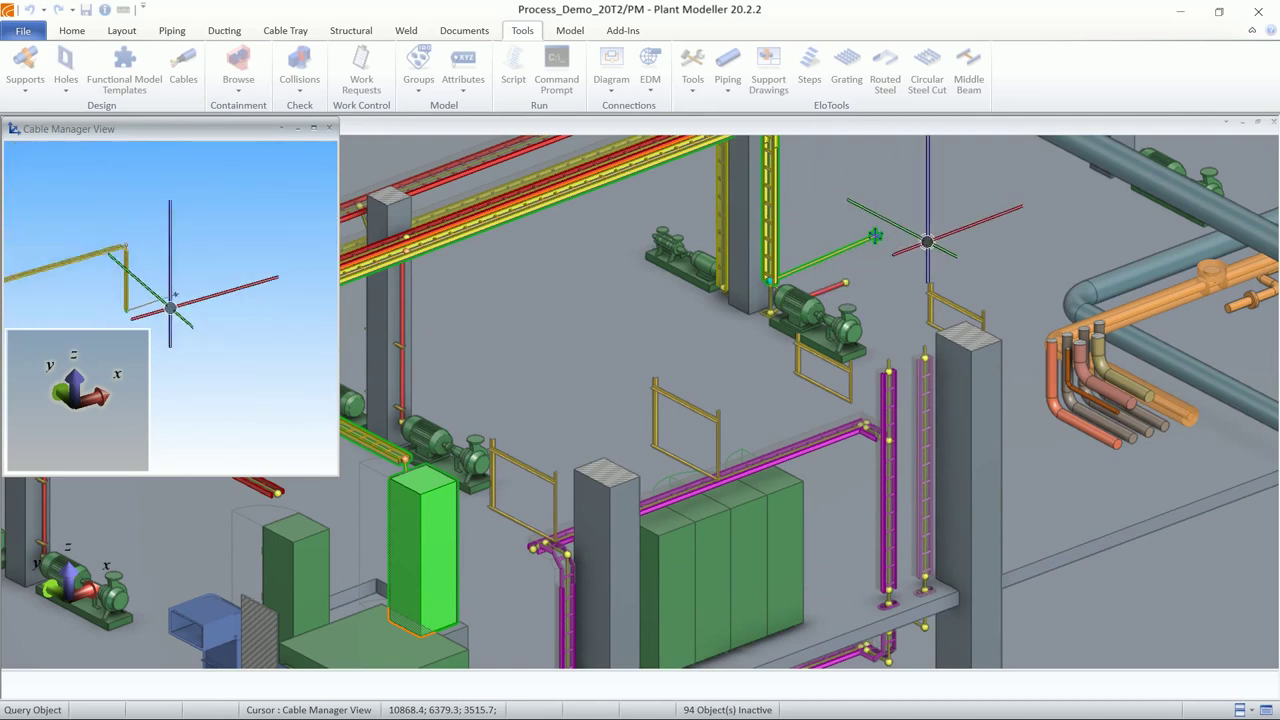
pyautogui.scroll(-2, 172, 310)
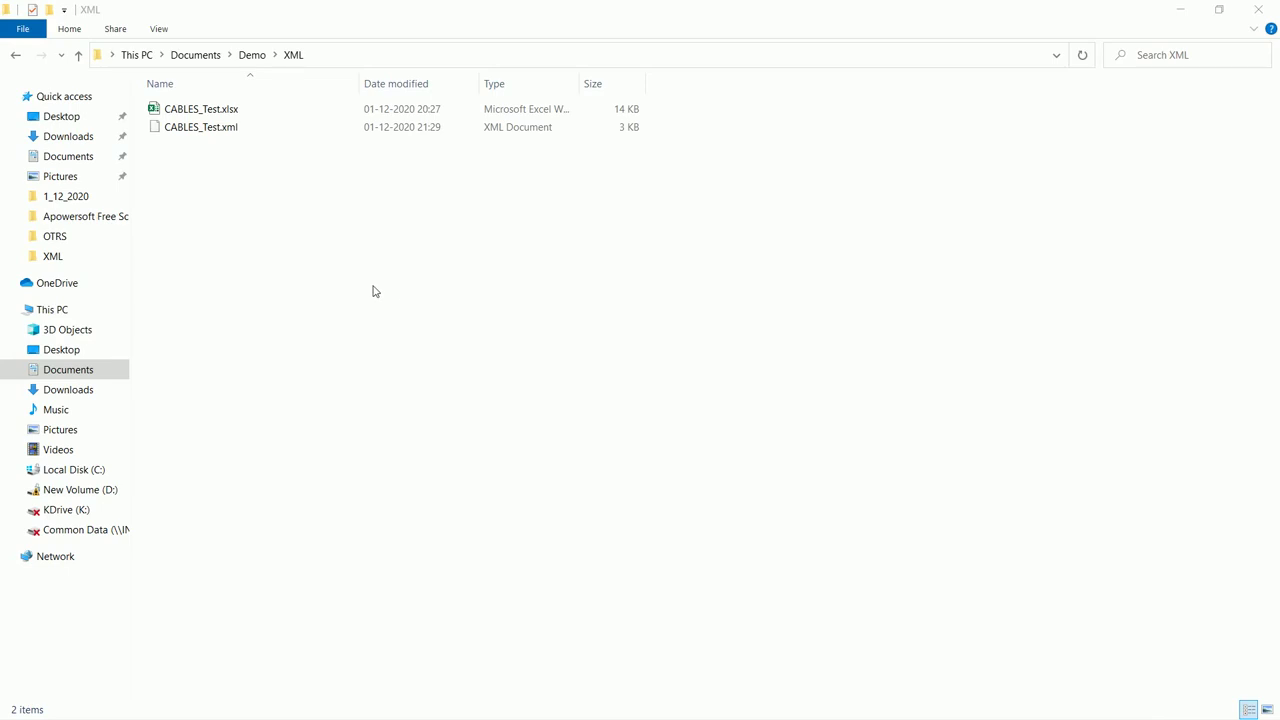
# Step: Open the CABLES_Test.xlsx workbook from the XML folder and go through the entries in the CableName column
pyautogui.click(304, 282)
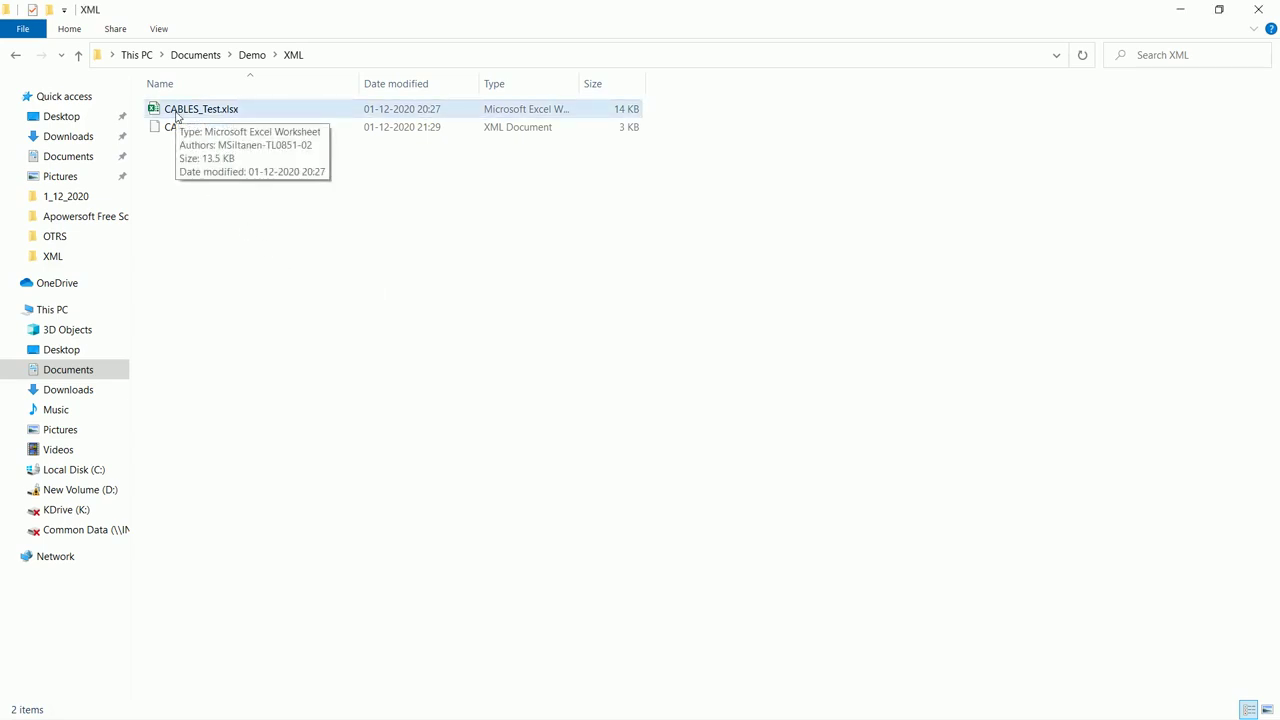
pyautogui.doubleClick(176, 116)
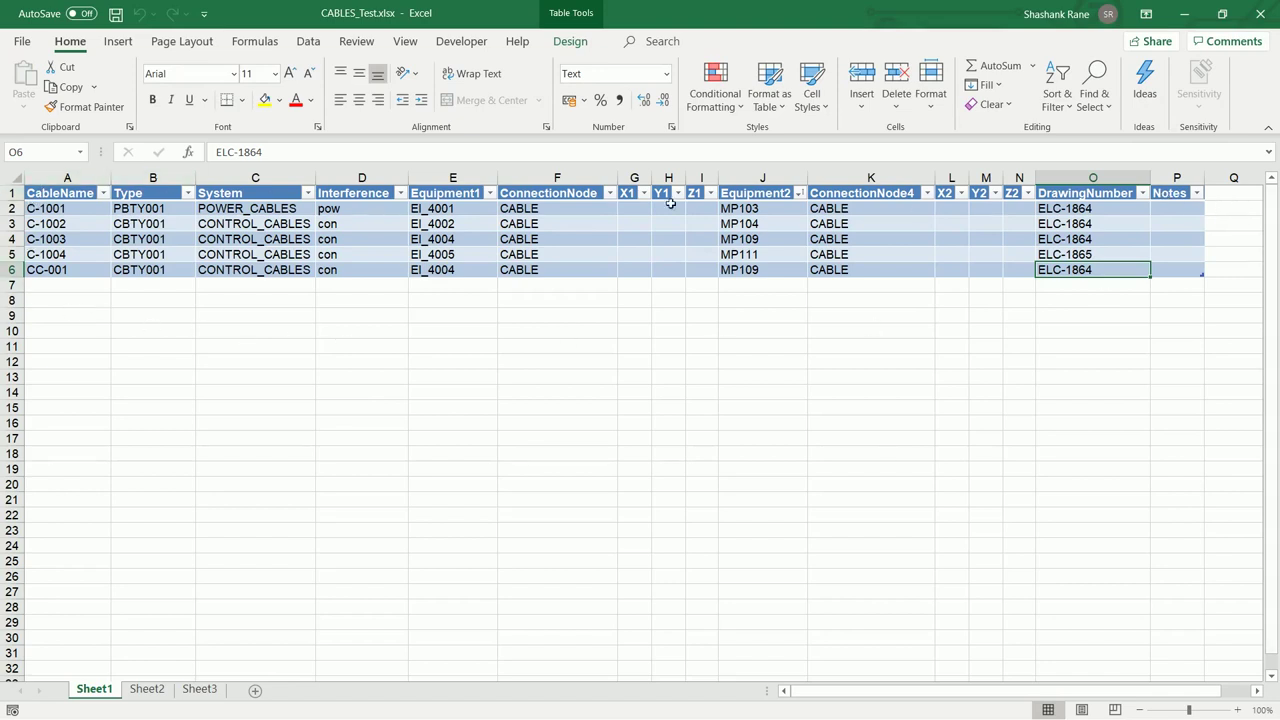
pyautogui.click(60, 211)
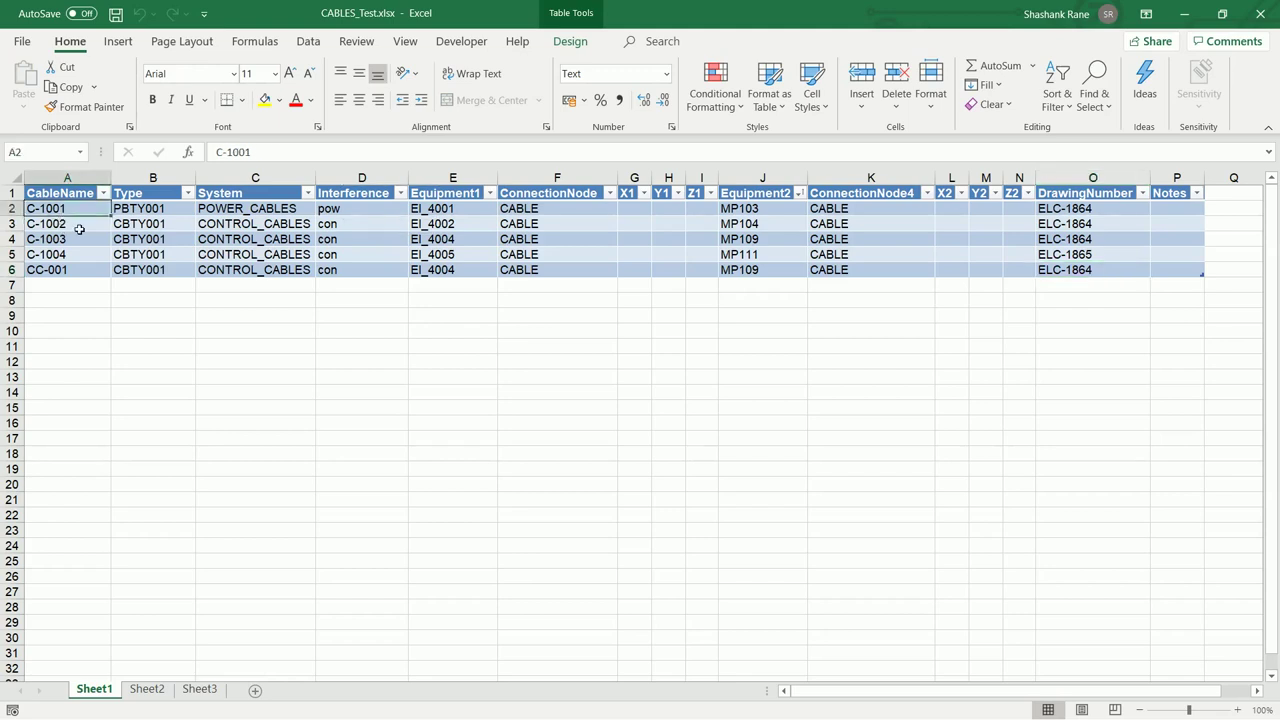
pyautogui.click(79, 230)
pyautogui.click(78, 242)
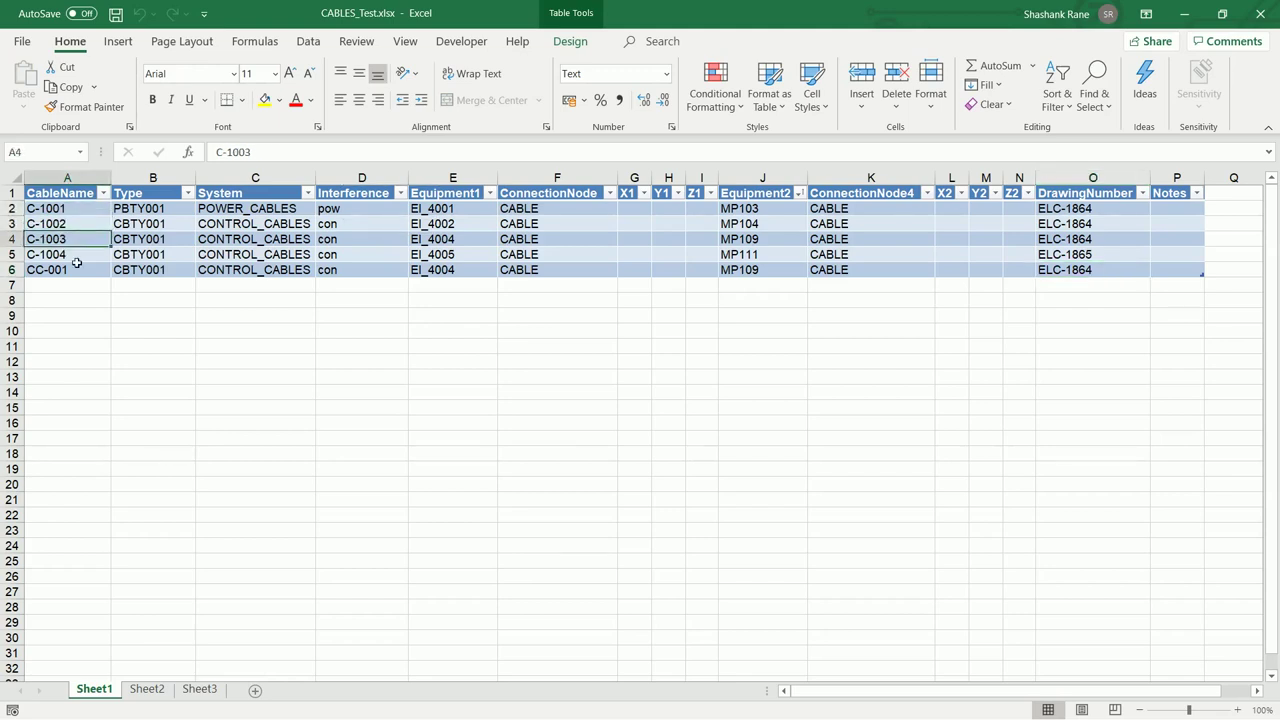
pyautogui.click(76, 256)
pyautogui.click(74, 276)
pyautogui.click(70, 212)
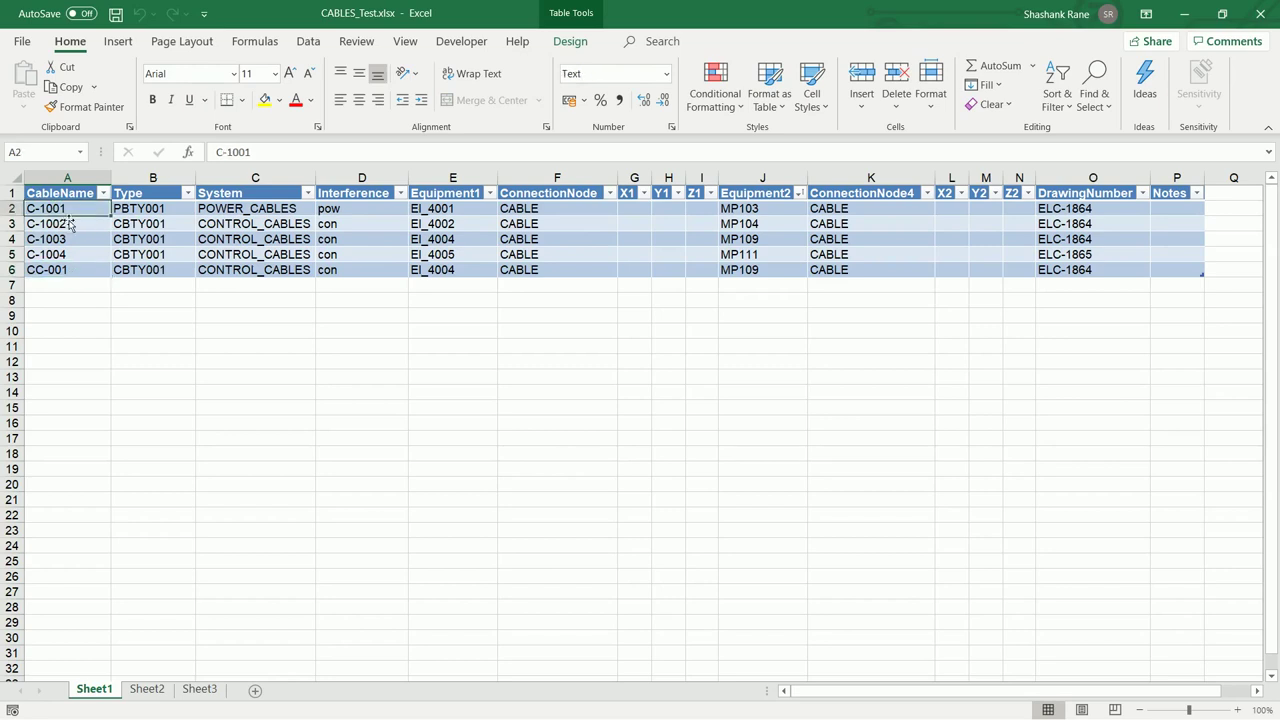
# Step: Review the Type and System columns, comparing the power cable row with the control cable rows
pyautogui.click(155, 213)
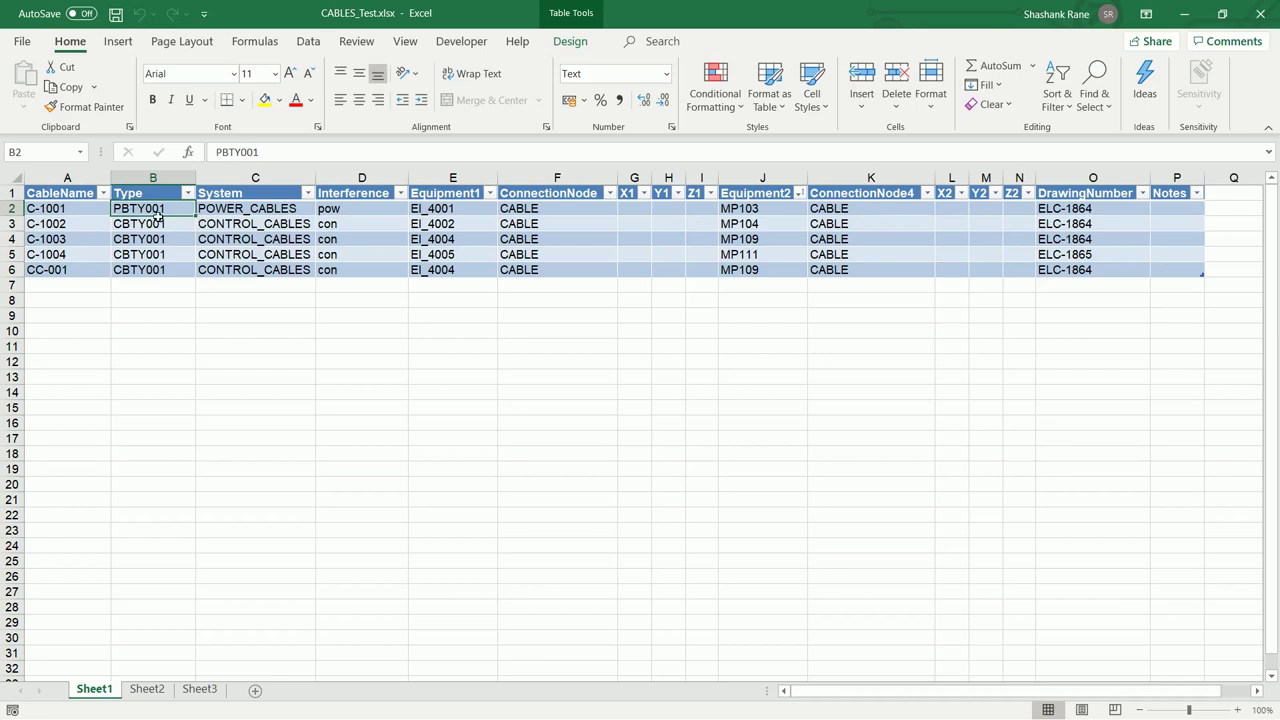
pyautogui.click(157, 229)
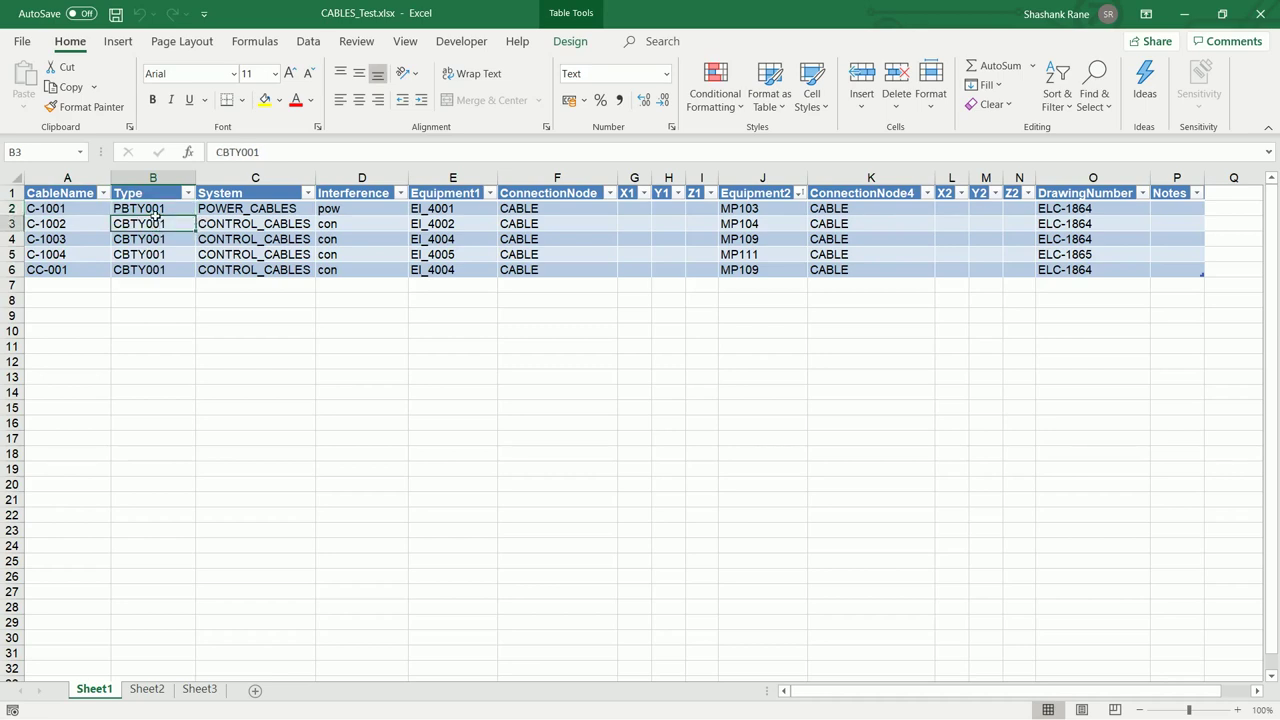
pyautogui.click(155, 213)
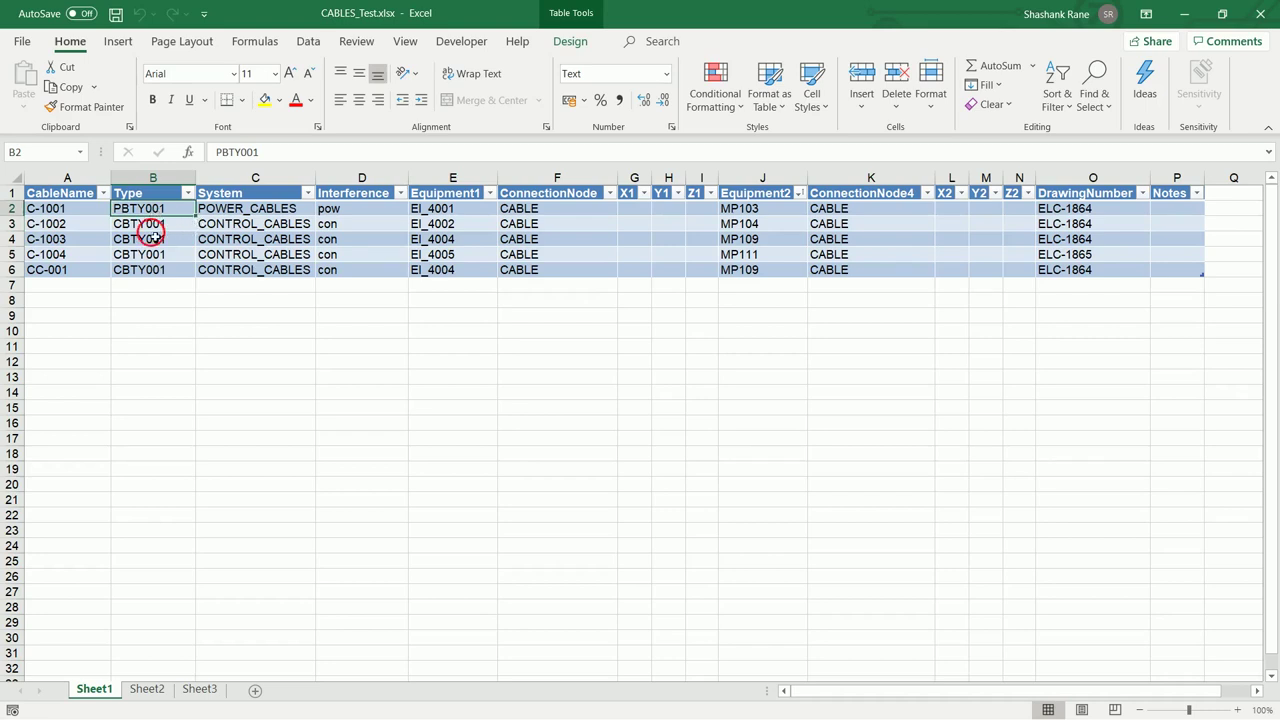
pyautogui.click(155, 240)
pyautogui.click(157, 225)
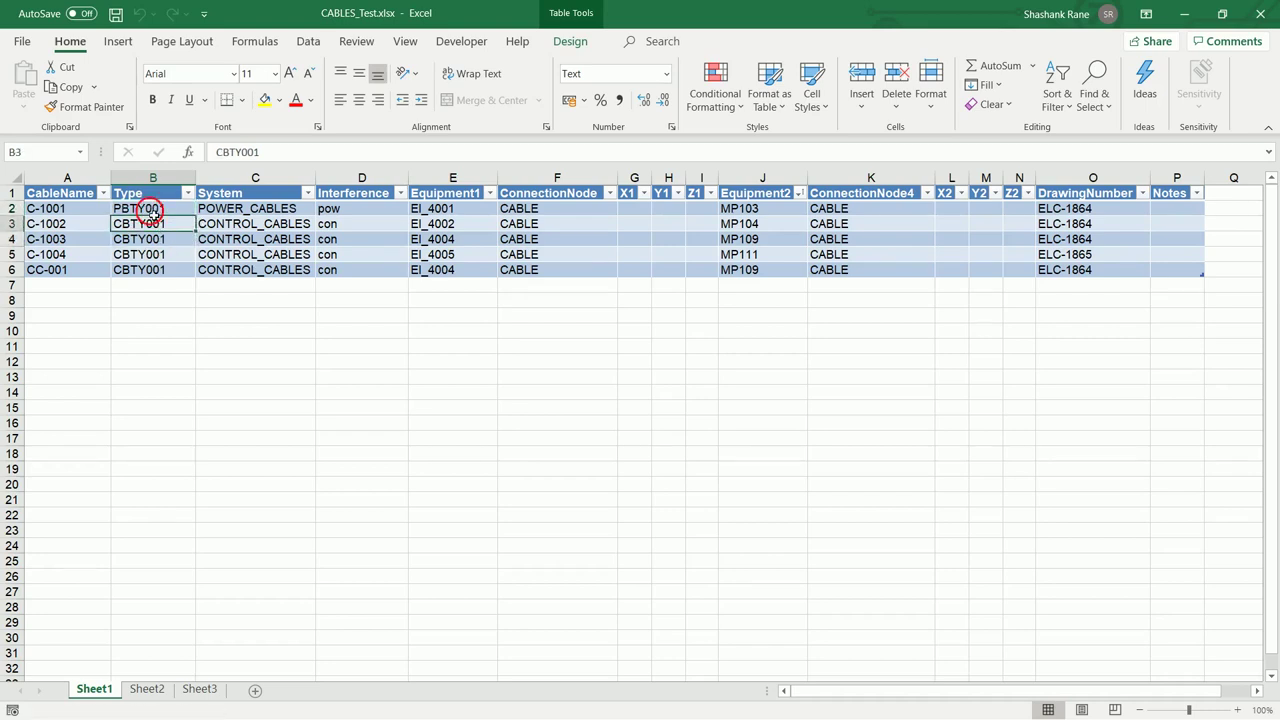
pyautogui.click(152, 211)
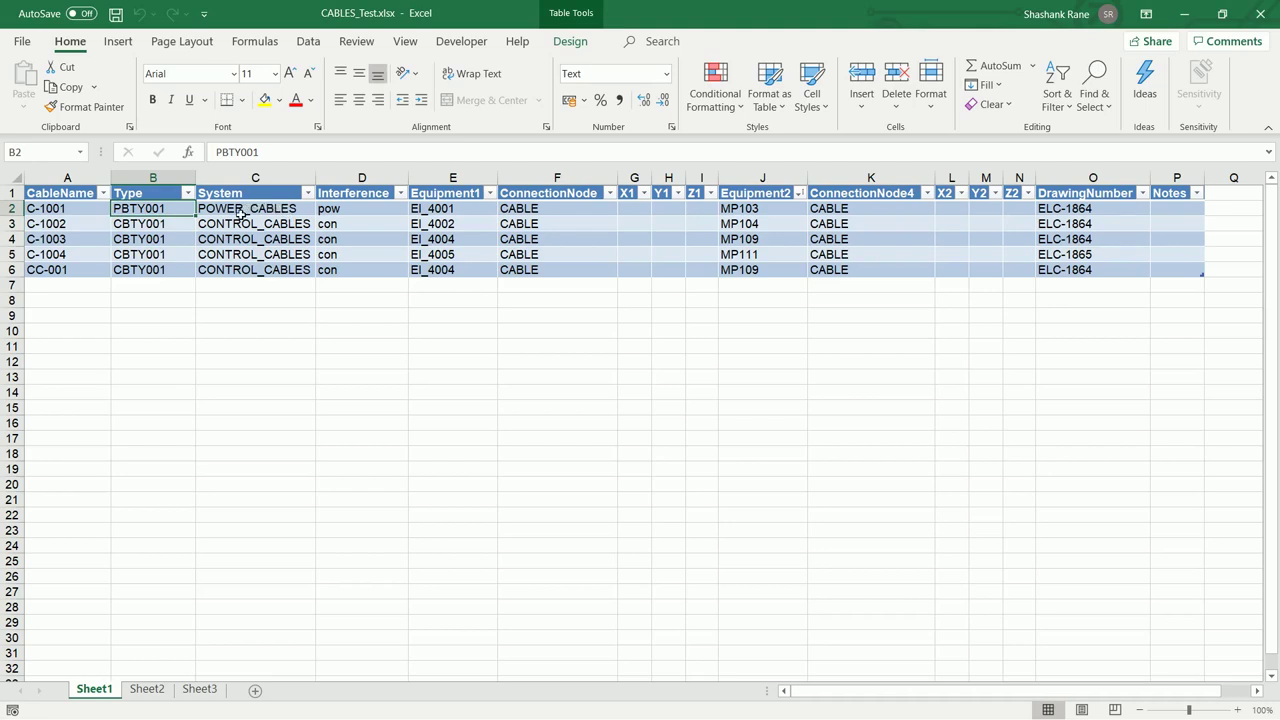
pyautogui.click(241, 214)
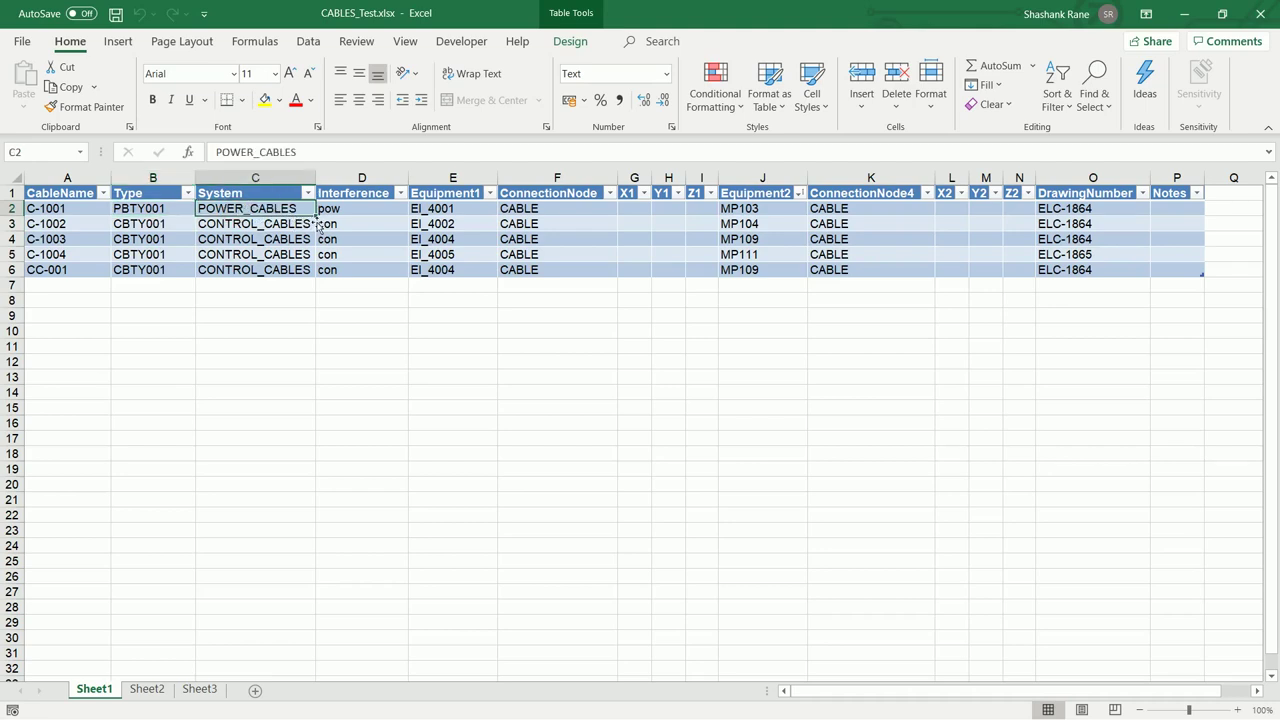
pyautogui.click(250, 228)
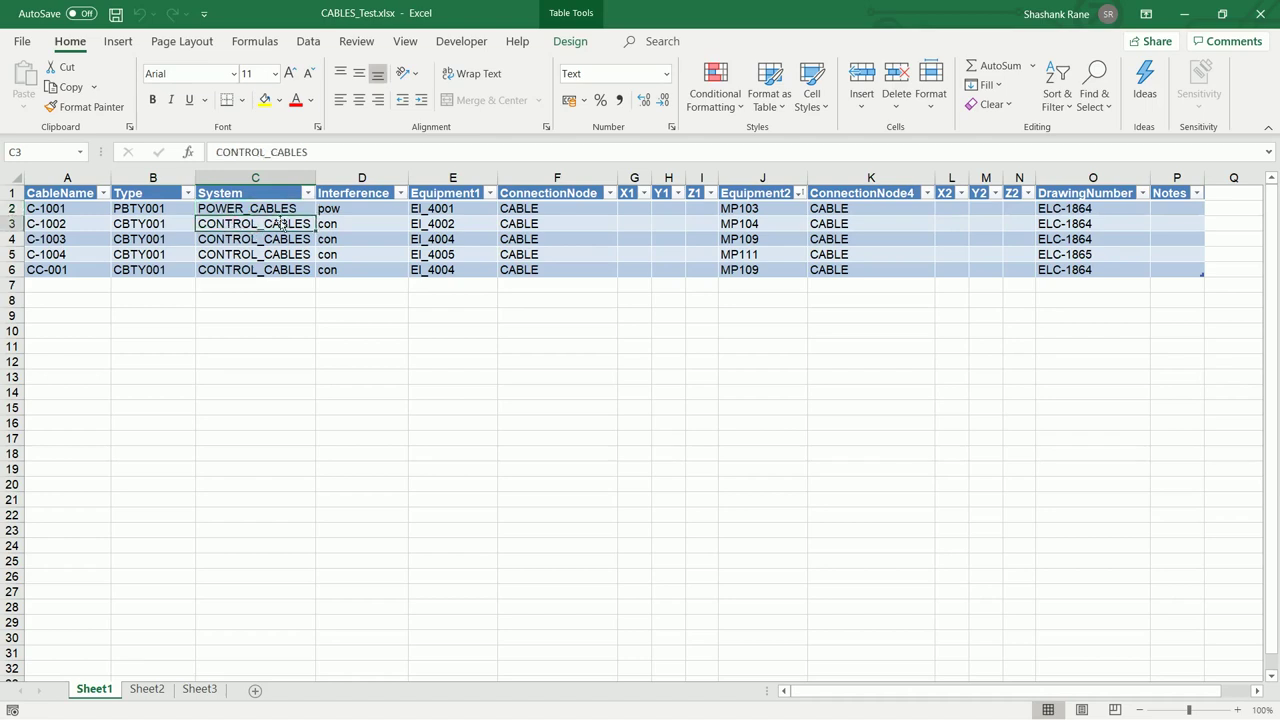
# Step: Examine the Interference column entries for the power cable and each of the control cables
pyautogui.click(346, 213)
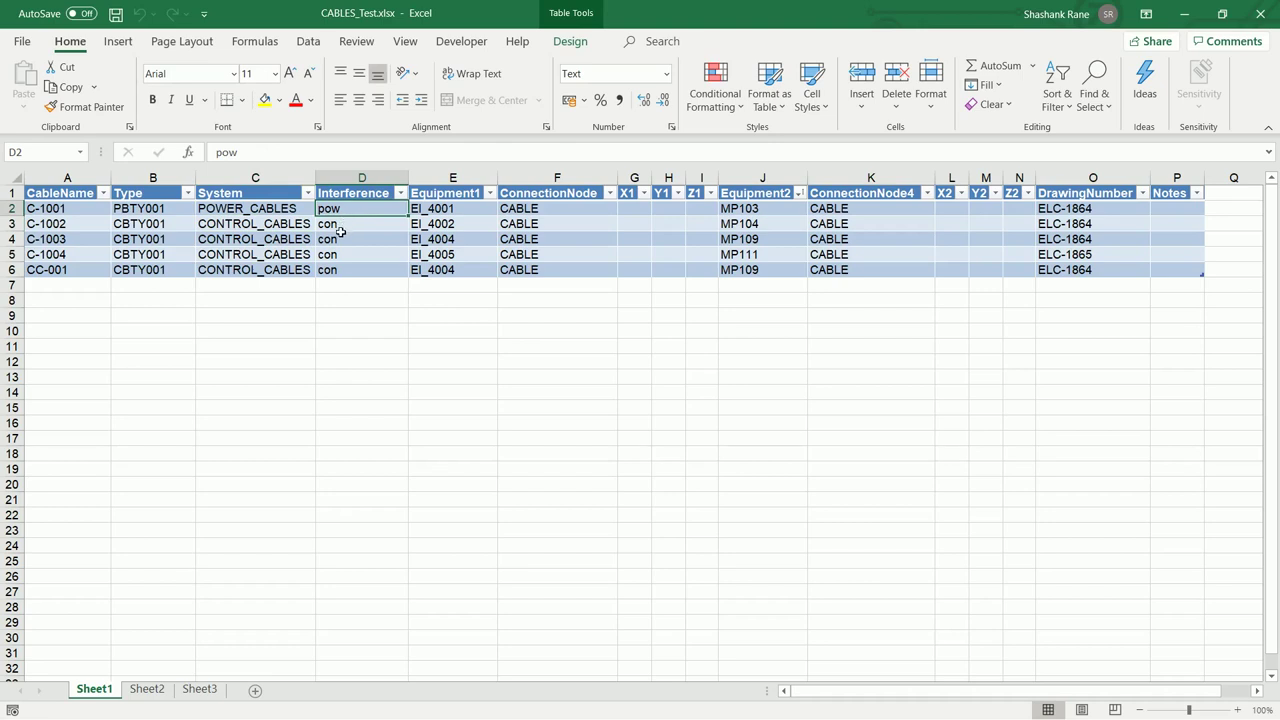
pyautogui.click(336, 224)
pyautogui.click(336, 239)
pyautogui.click(336, 254)
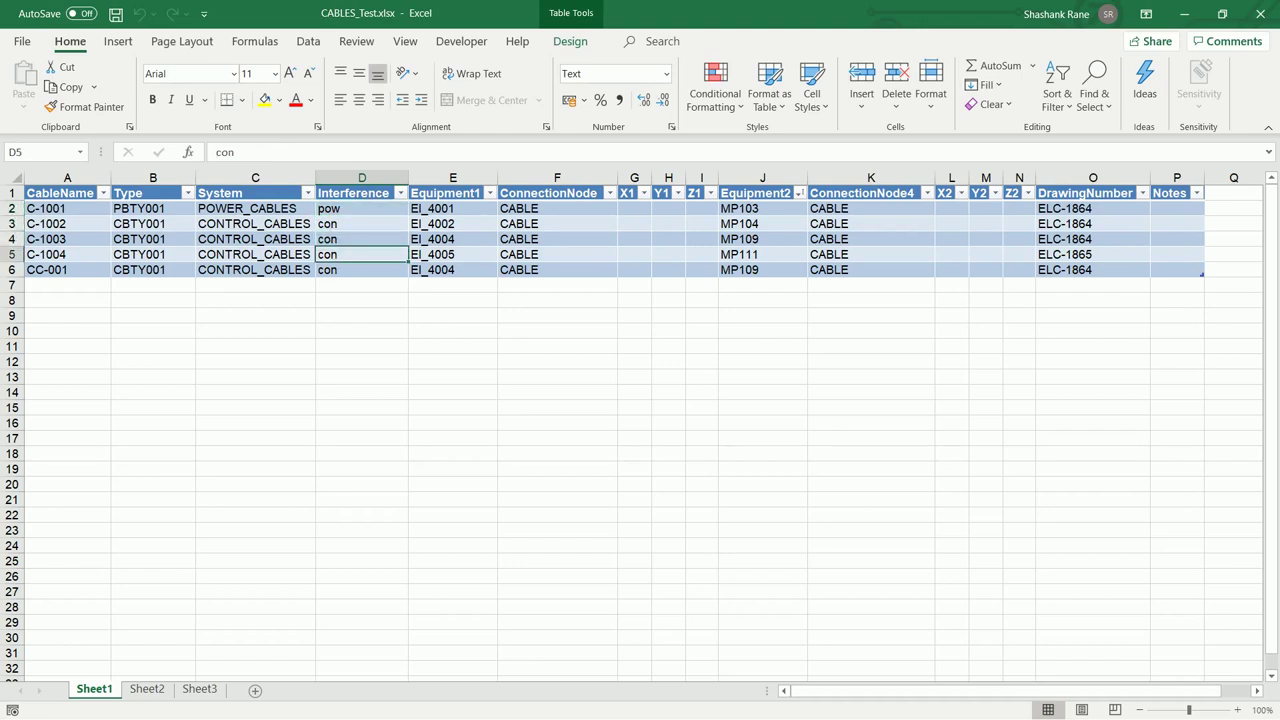
pyautogui.click(337, 270)
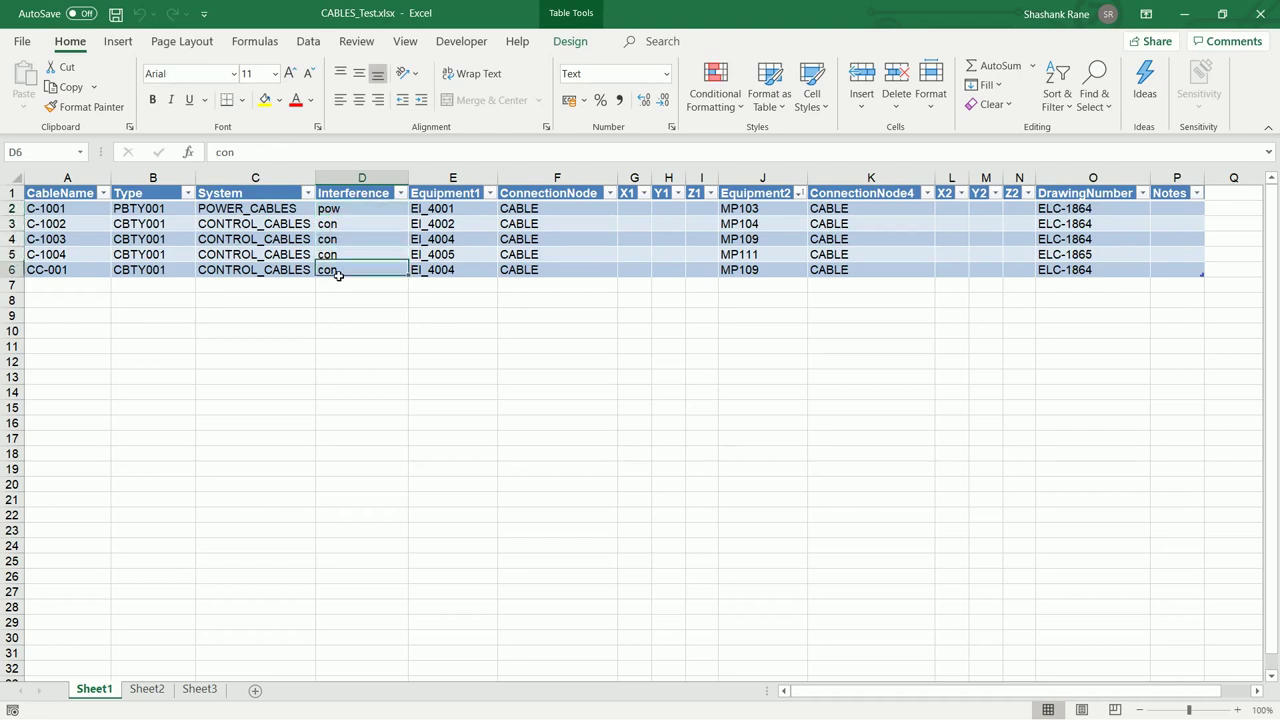
pyautogui.click(339, 225)
pyautogui.click(342, 243)
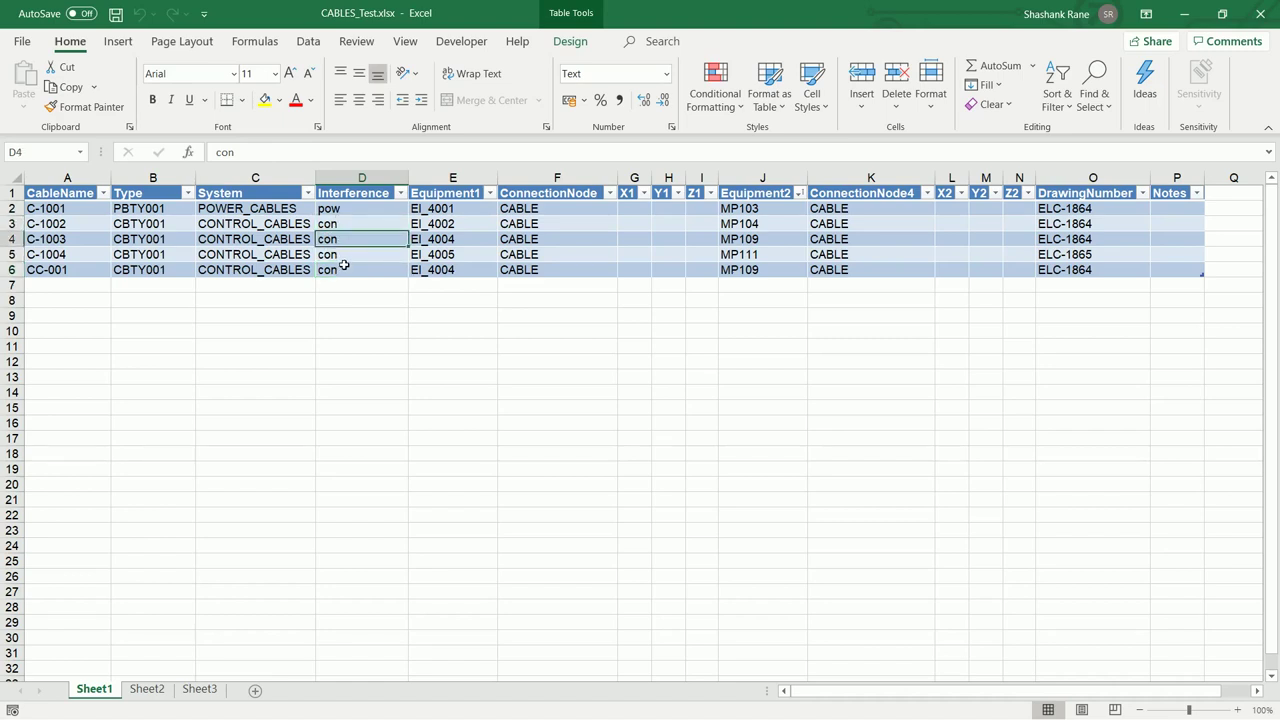
pyautogui.click(340, 257)
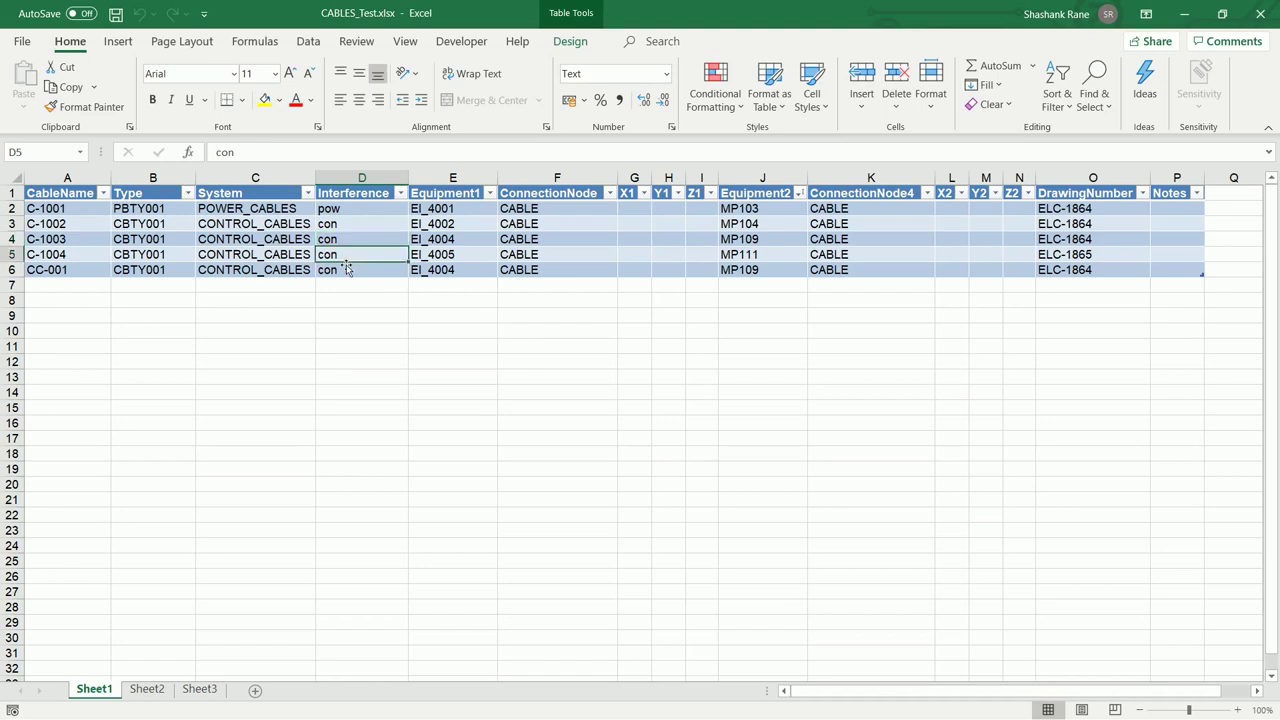
pyautogui.click(350, 226)
pyautogui.click(356, 251)
# Step: Review the start equipment in the Equipment1 column and the related X1, Y1 and Z1 coordinate columns
pyautogui.click(443, 212)
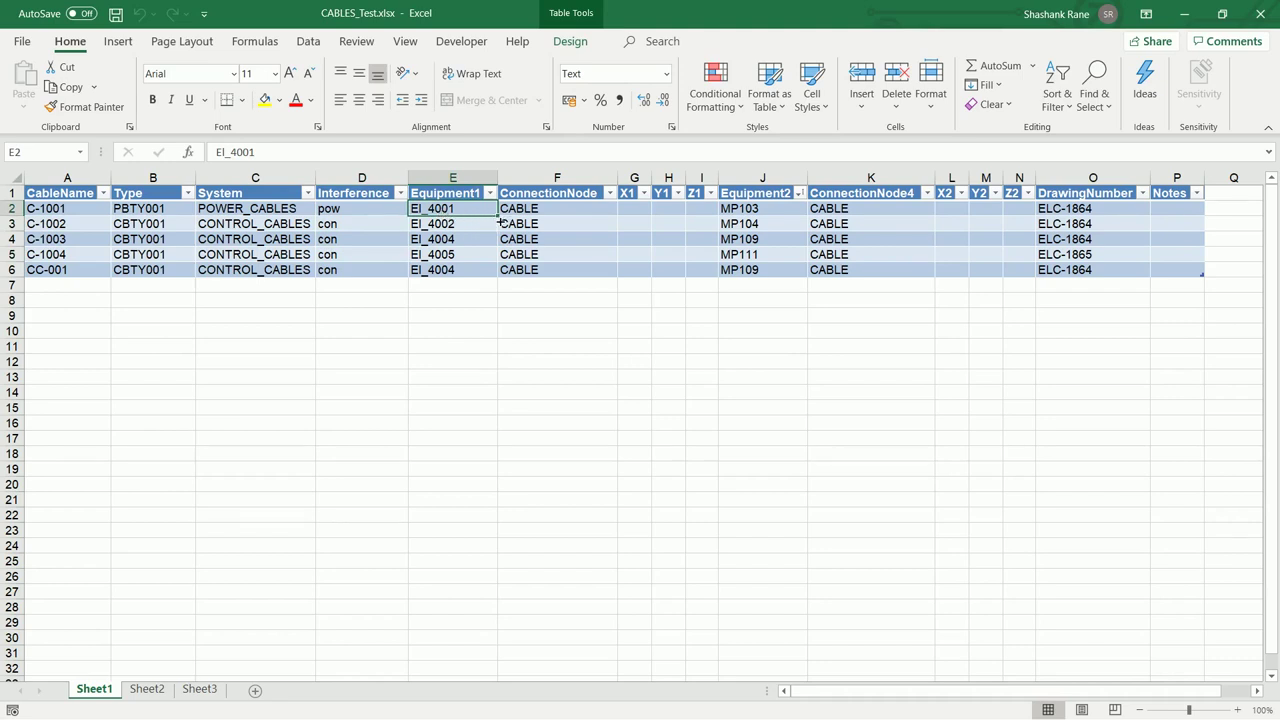
pyautogui.click(437, 222)
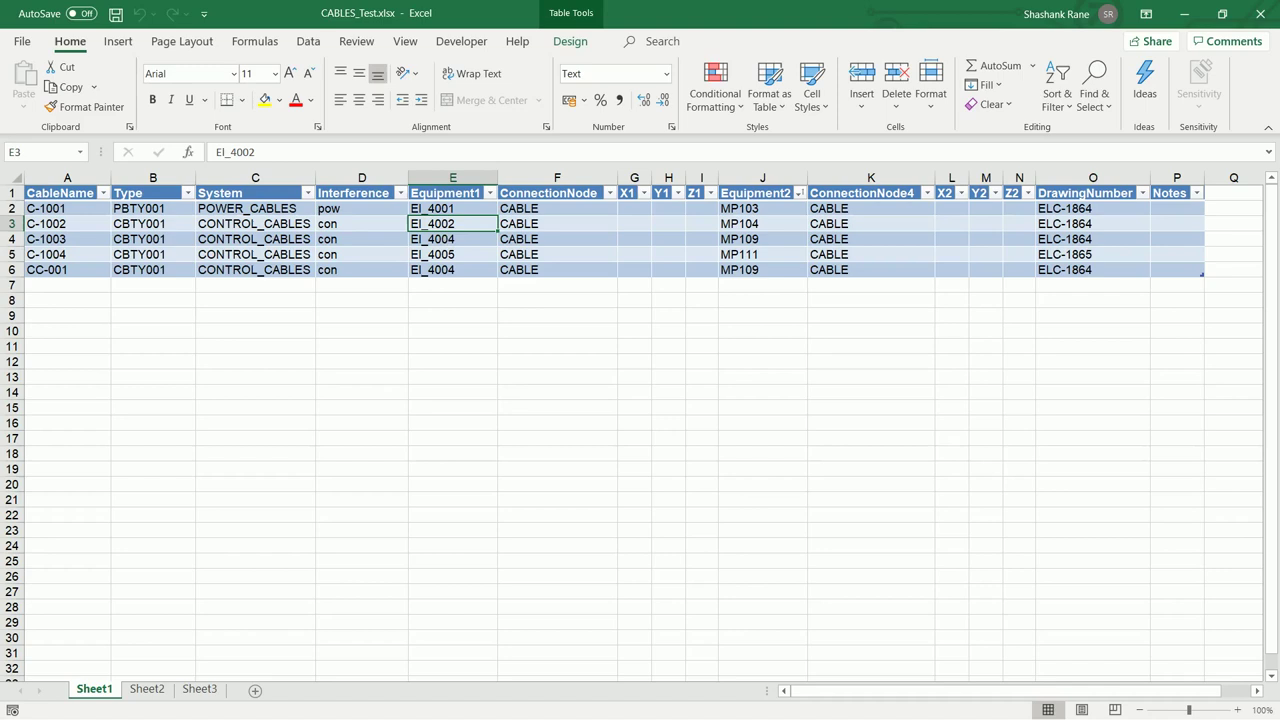
pyautogui.click(443, 244)
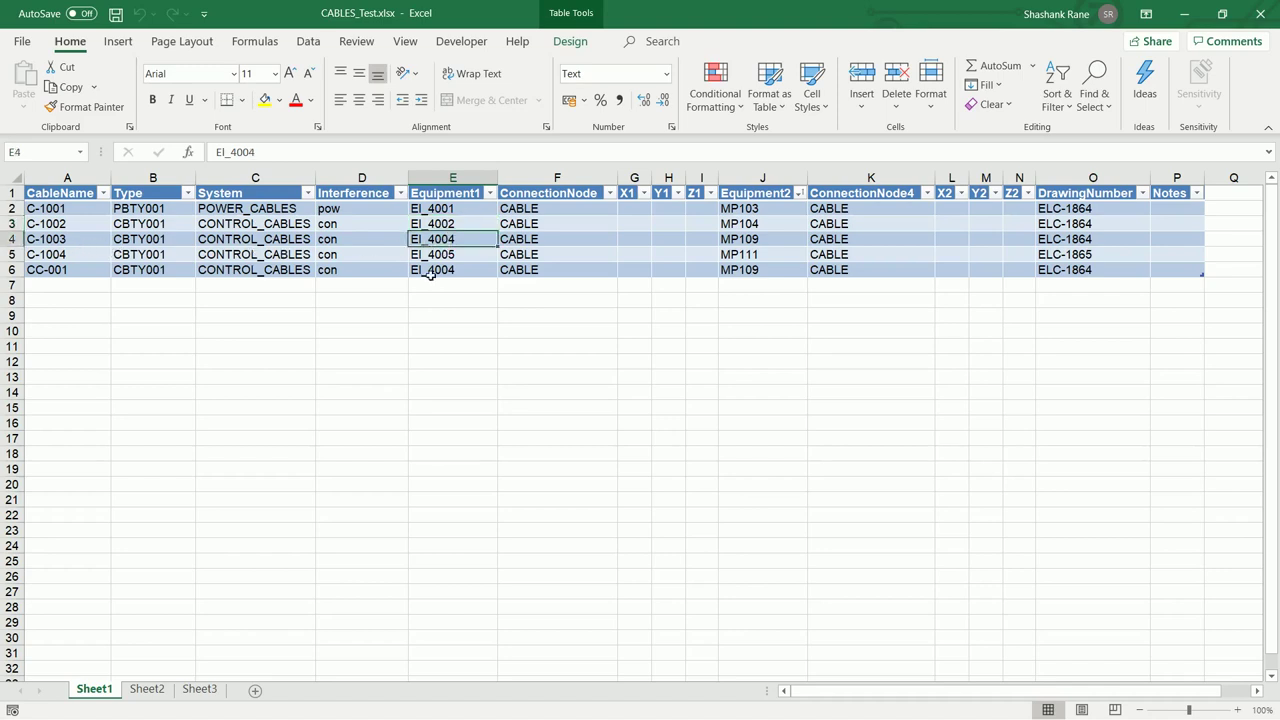
pyautogui.click(433, 255)
pyautogui.click(438, 225)
pyautogui.click(444, 212)
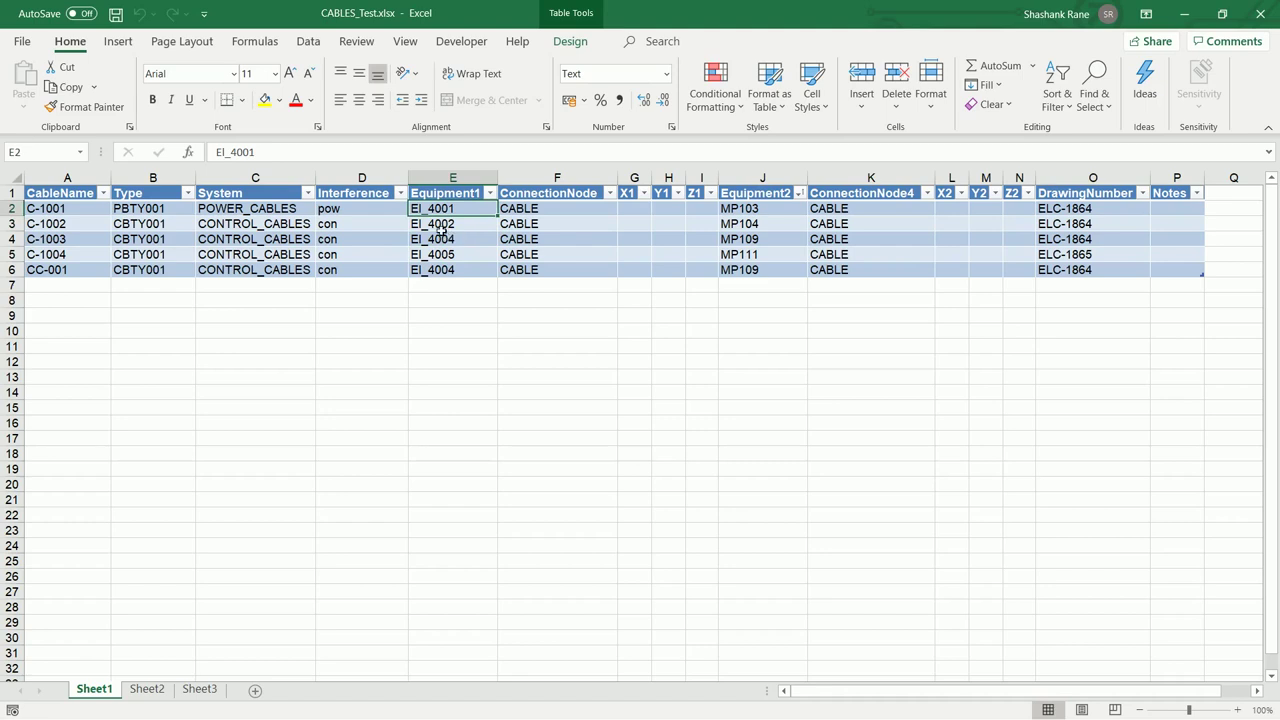
pyautogui.click(634, 215)
pyautogui.click(668, 214)
pyautogui.click(707, 216)
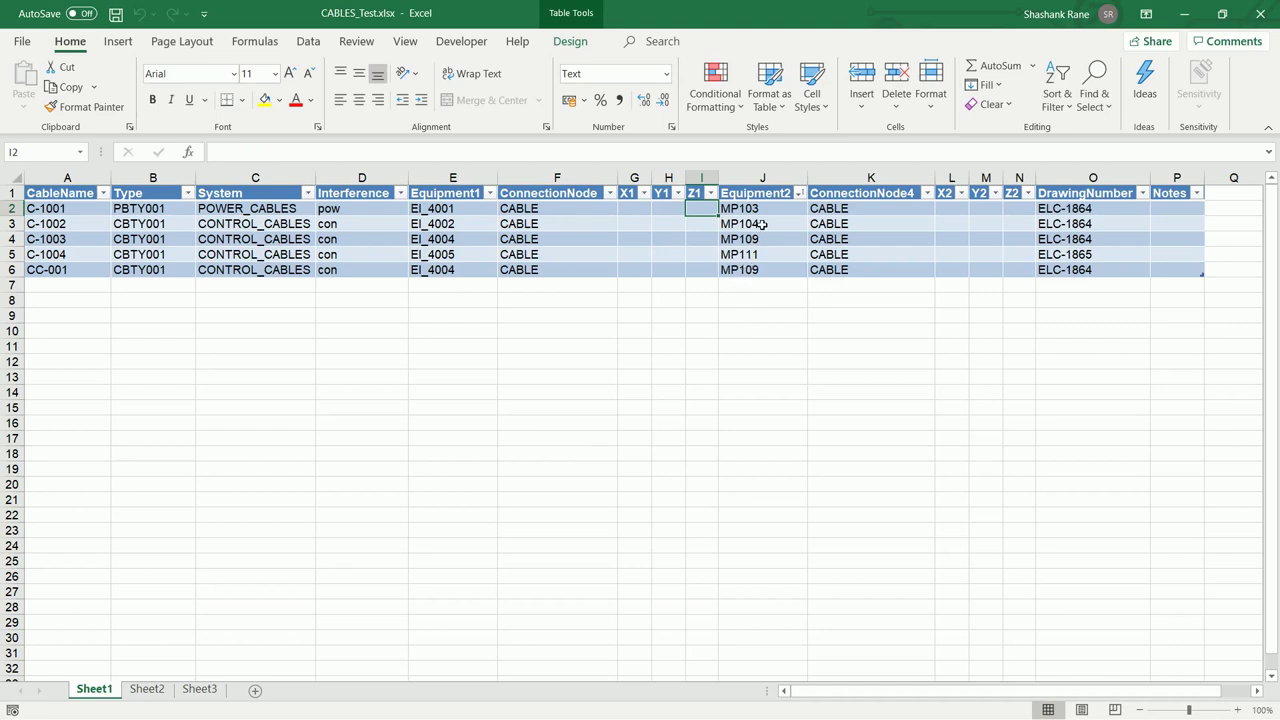
# Step: Review the end equipment in the Equipment2 column and the related X2, Y2 and Z2 coordinate columns
pyautogui.press('Right')
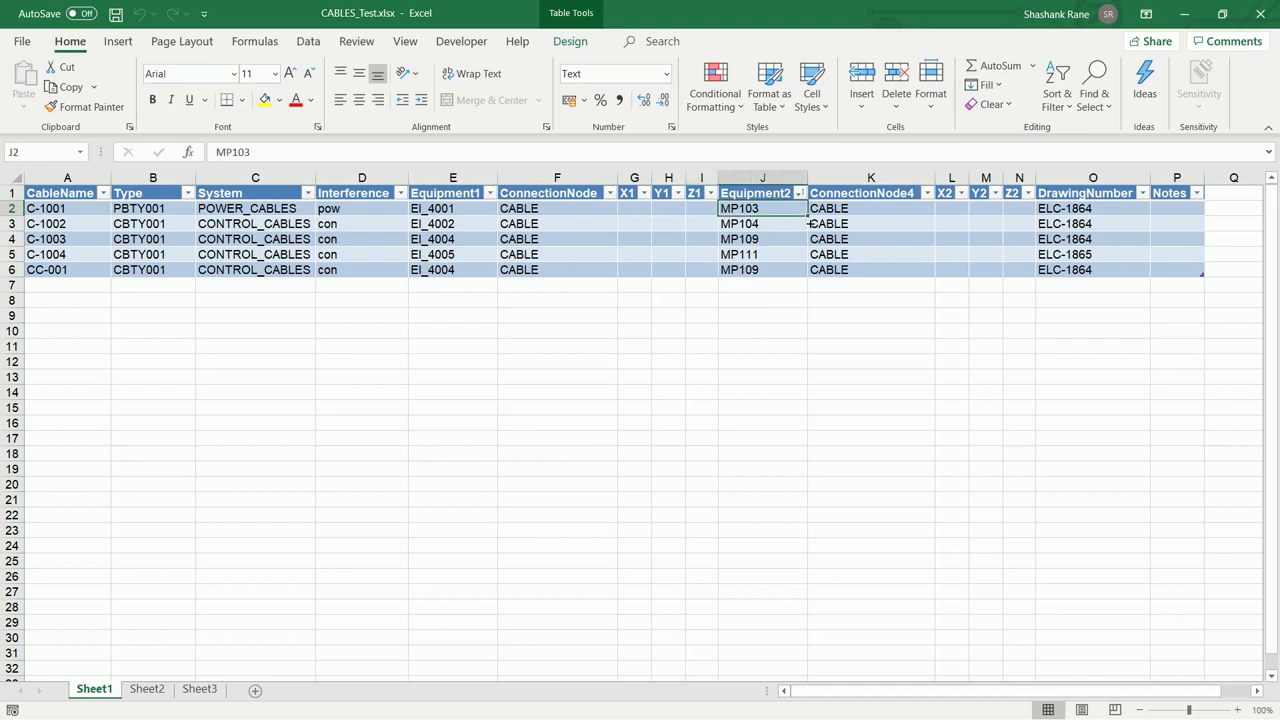
pyautogui.click(752, 241)
pyautogui.click(768, 258)
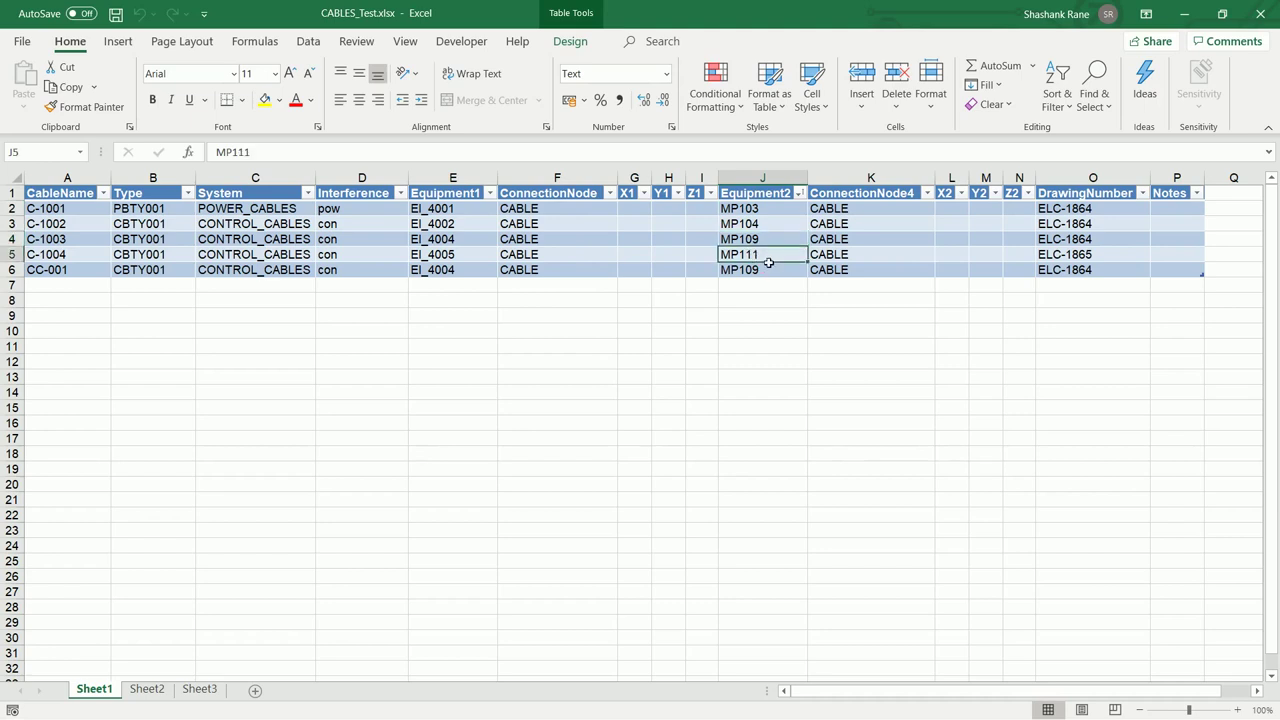
pyautogui.click(953, 210)
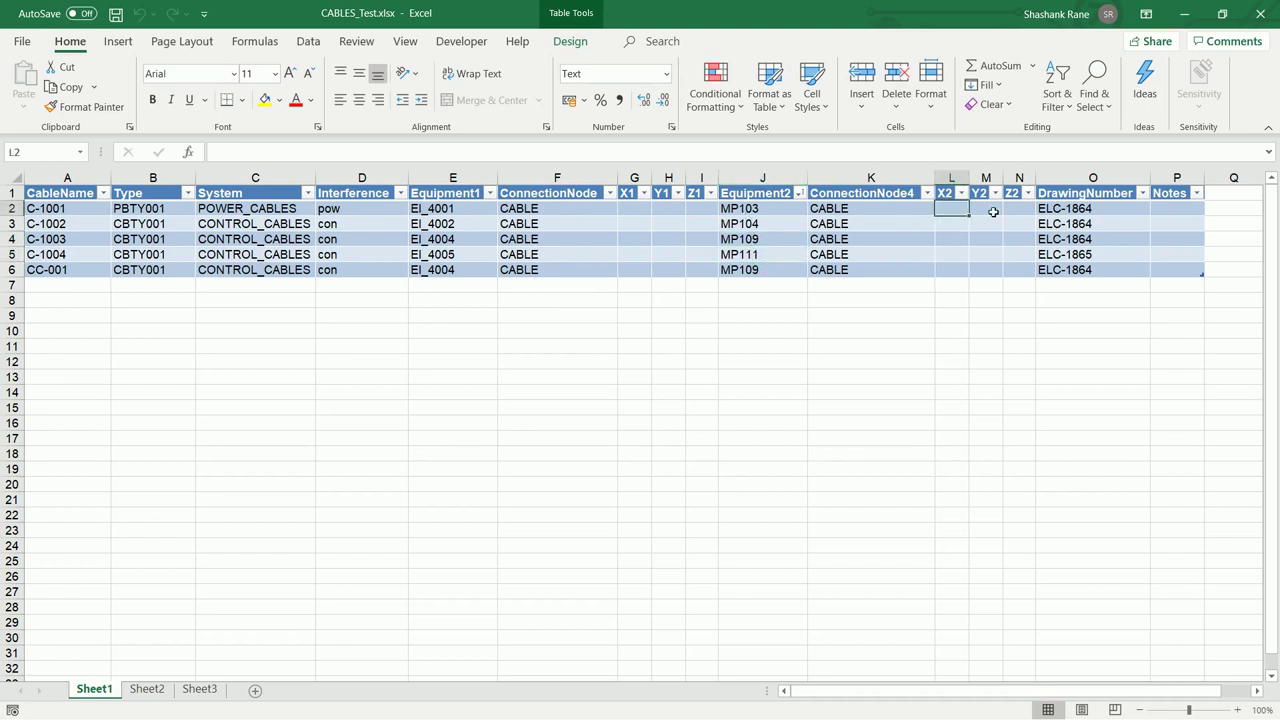
pyautogui.click(990, 210)
pyautogui.click(1016, 216)
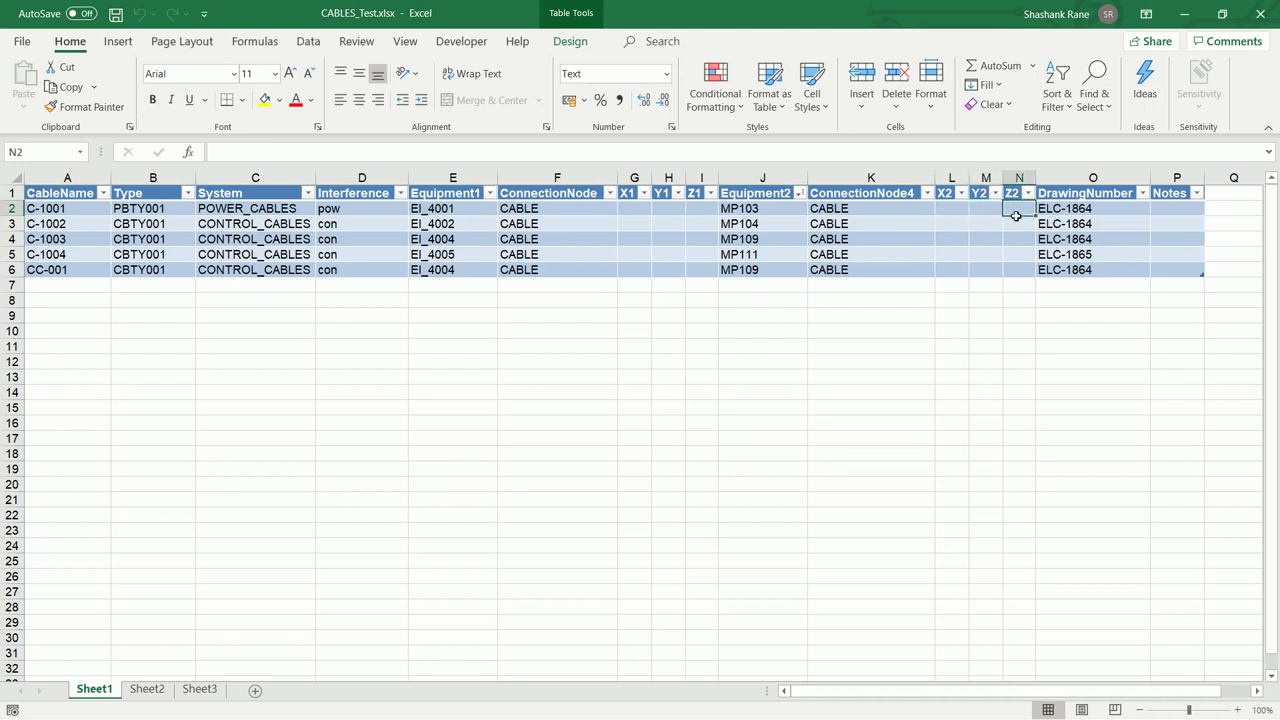
# Step: Go through the drawing numbers assigned to the cables C-1001 to C-1004
pyautogui.click(1091, 210)
pyautogui.click(1090, 225)
pyautogui.click(1088, 240)
pyautogui.click(1085, 255)
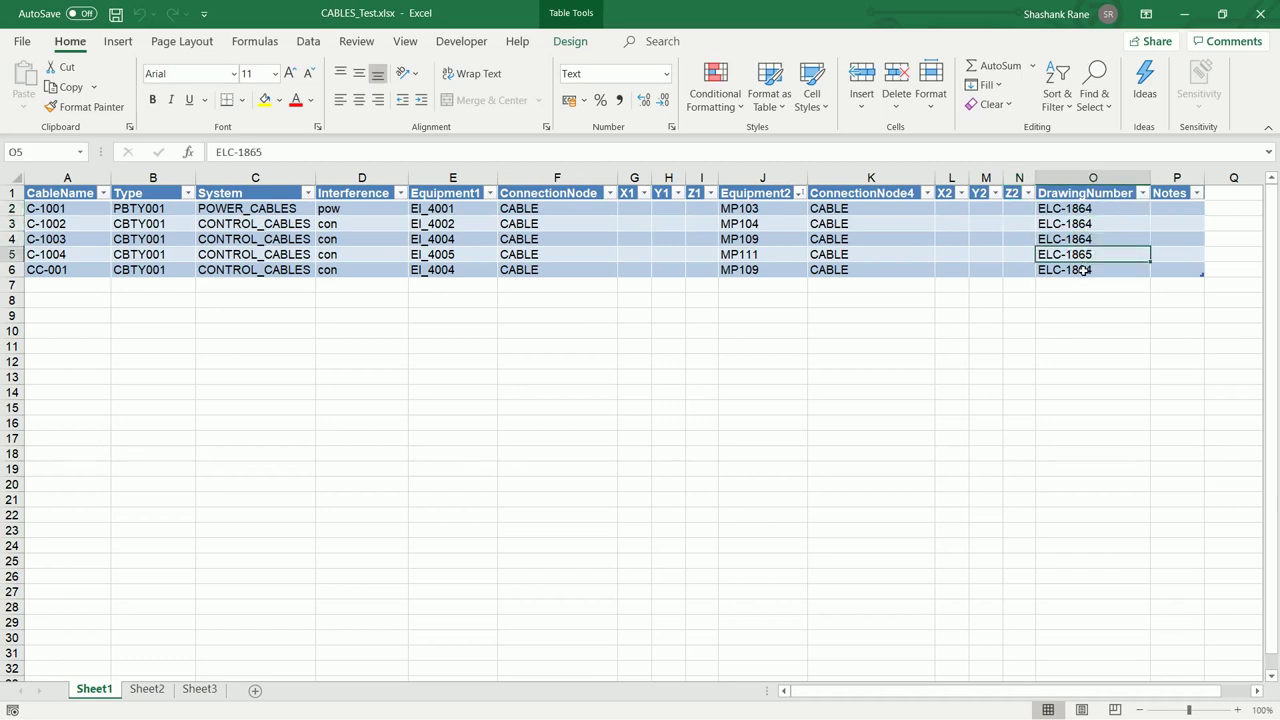
# Step: Save the cable workbook as XML Data named CABLES_Test in Documents > Demo > XML, replacing the existing file
pyautogui.click(1083, 270)
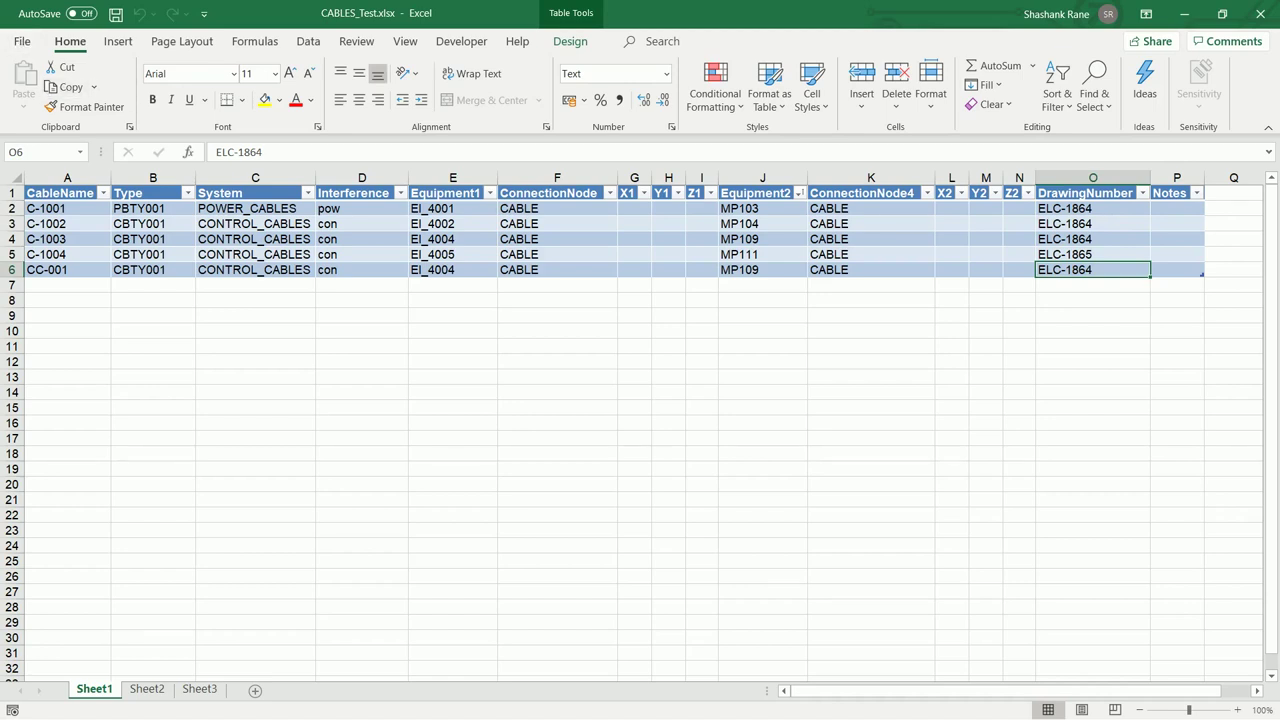
pyautogui.click(22, 42)
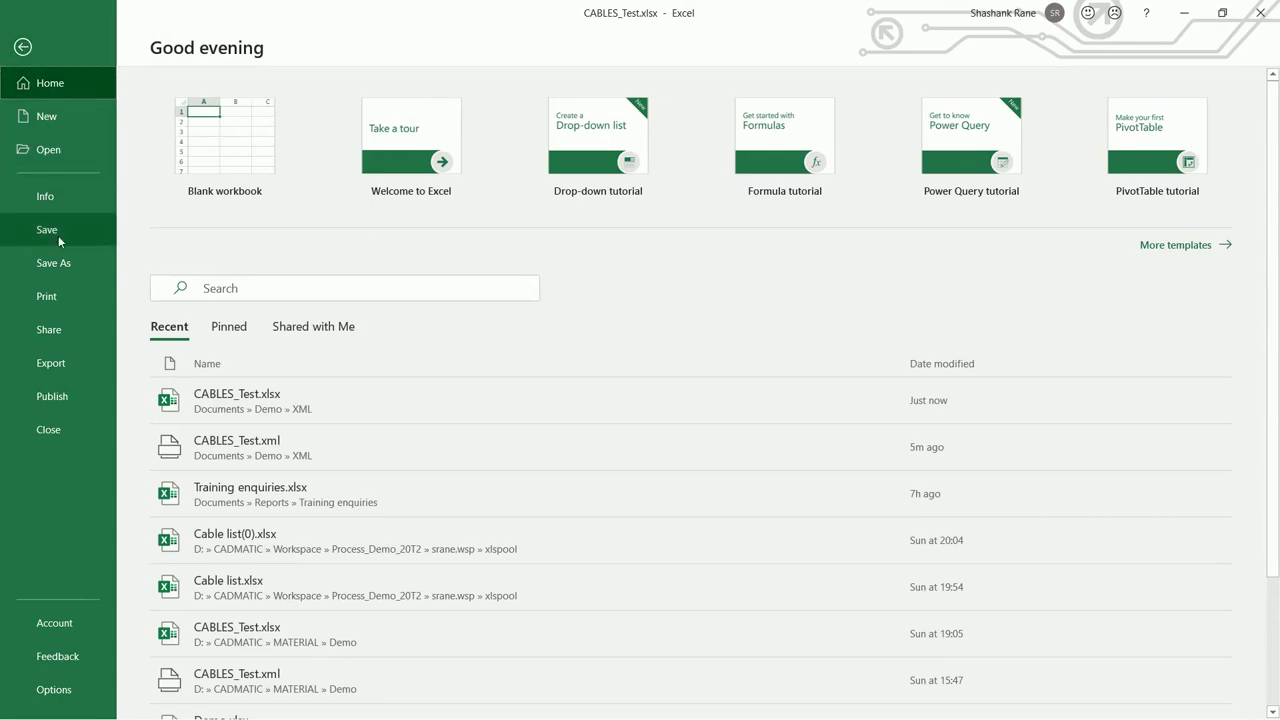
pyautogui.click(55, 265)
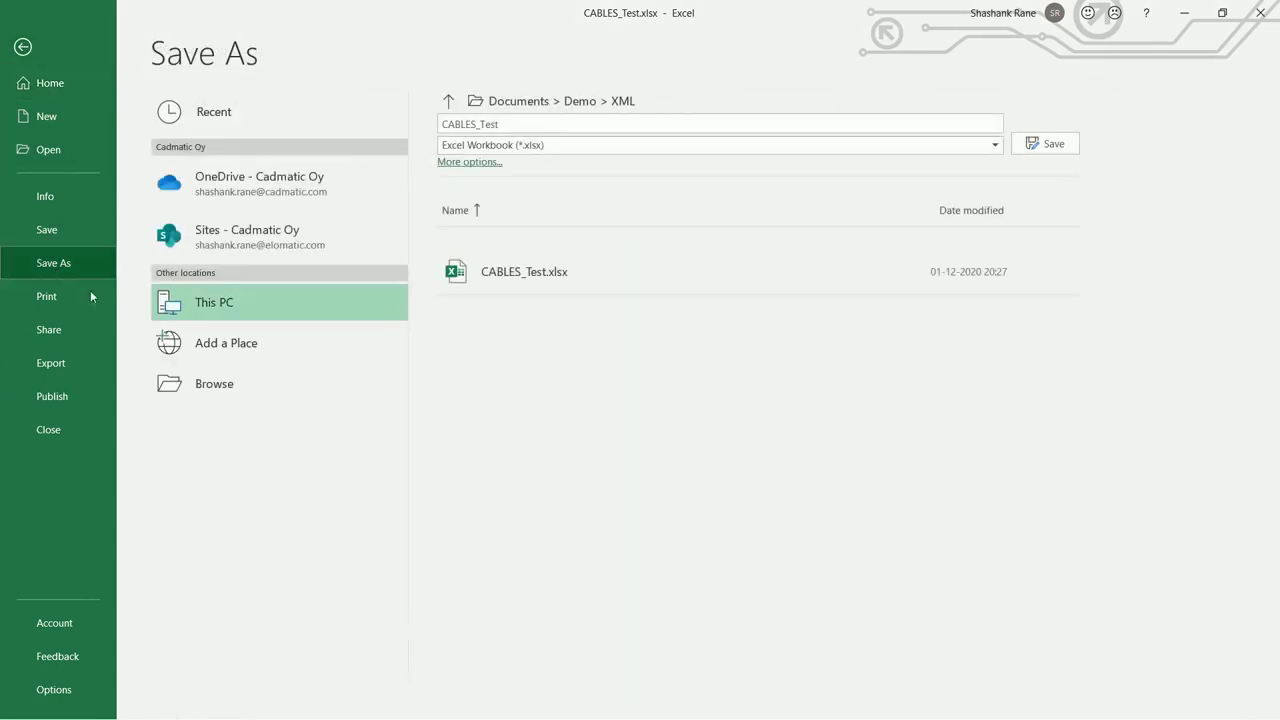
pyautogui.click(585, 145)
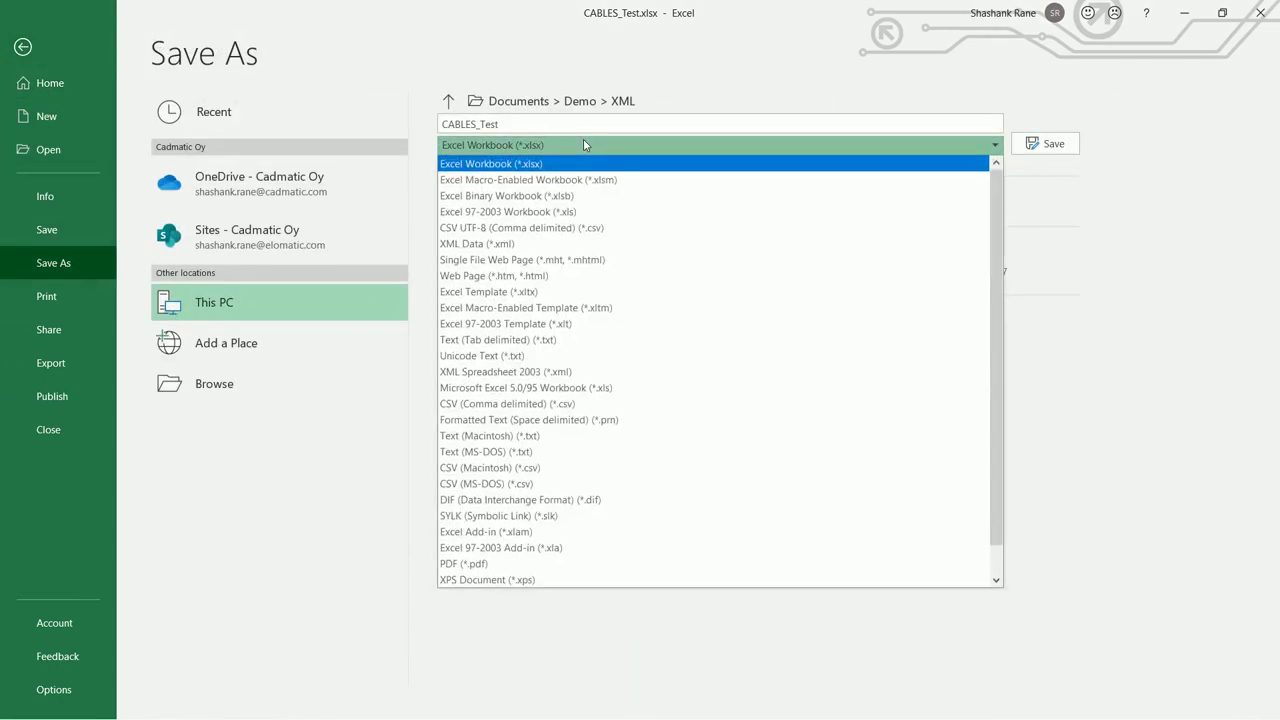
pyautogui.click(469, 248)
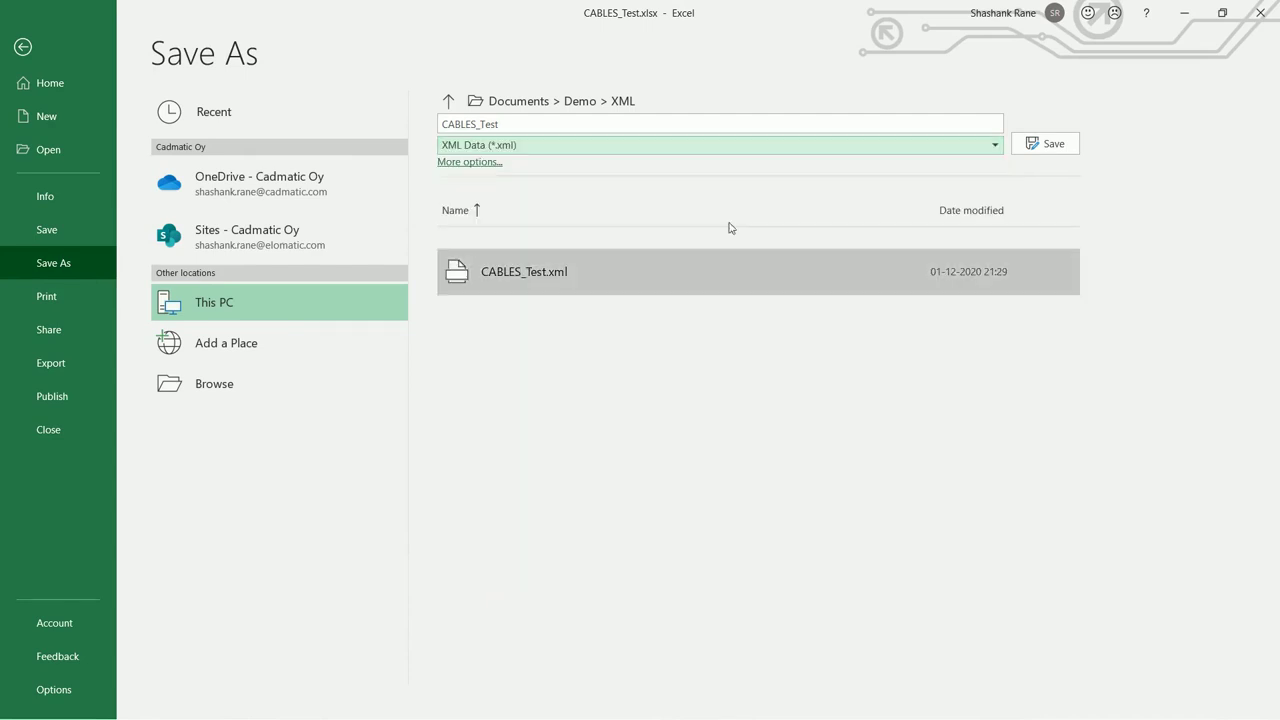
pyautogui.click(1036, 144)
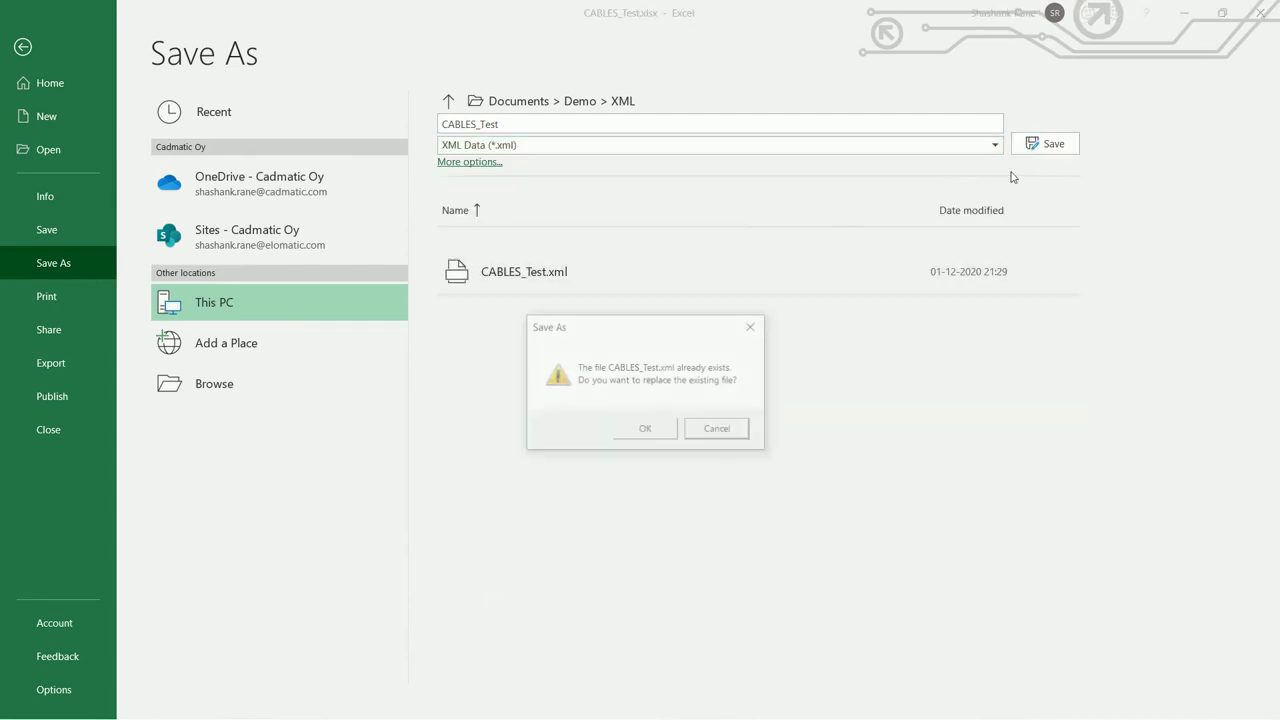
pyautogui.click(643, 430)
pyautogui.click(610, 413)
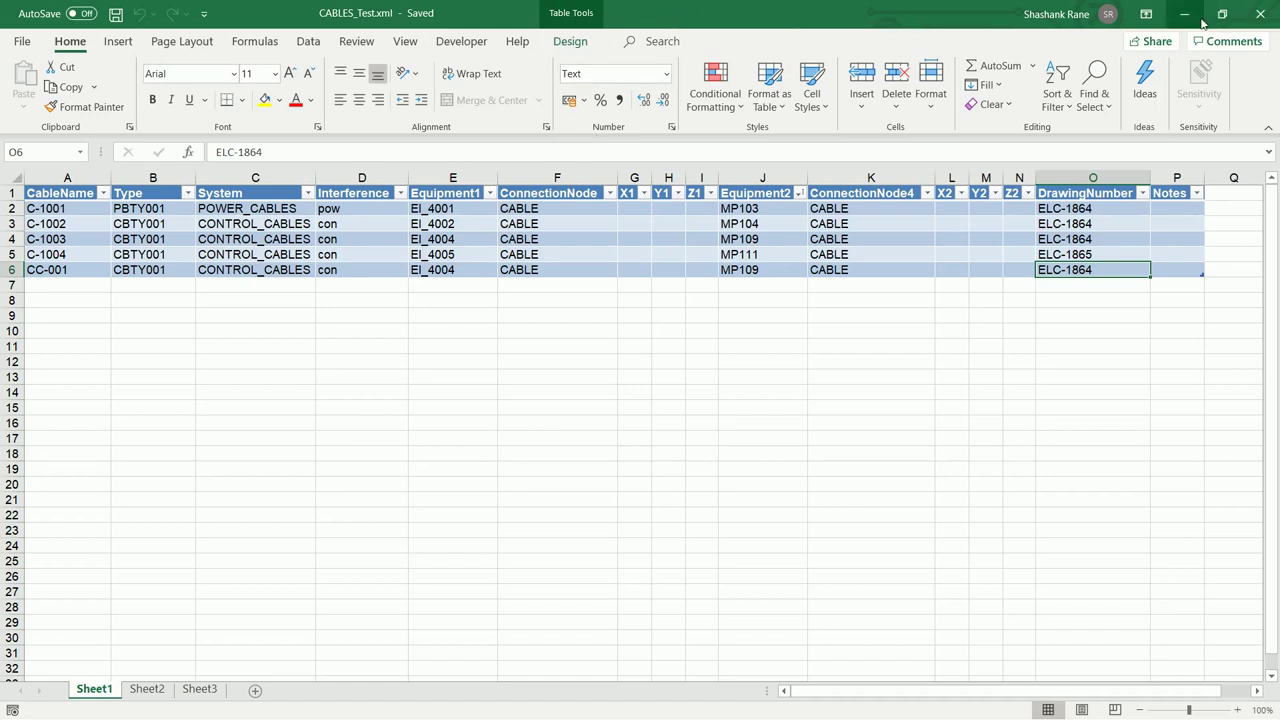
# Step: Switch to Plant Modeller and open the cable manager's import and export tools
pyautogui.hotkey('alt', 'Tab')
pyautogui.hotkey('alt', 'Tab')
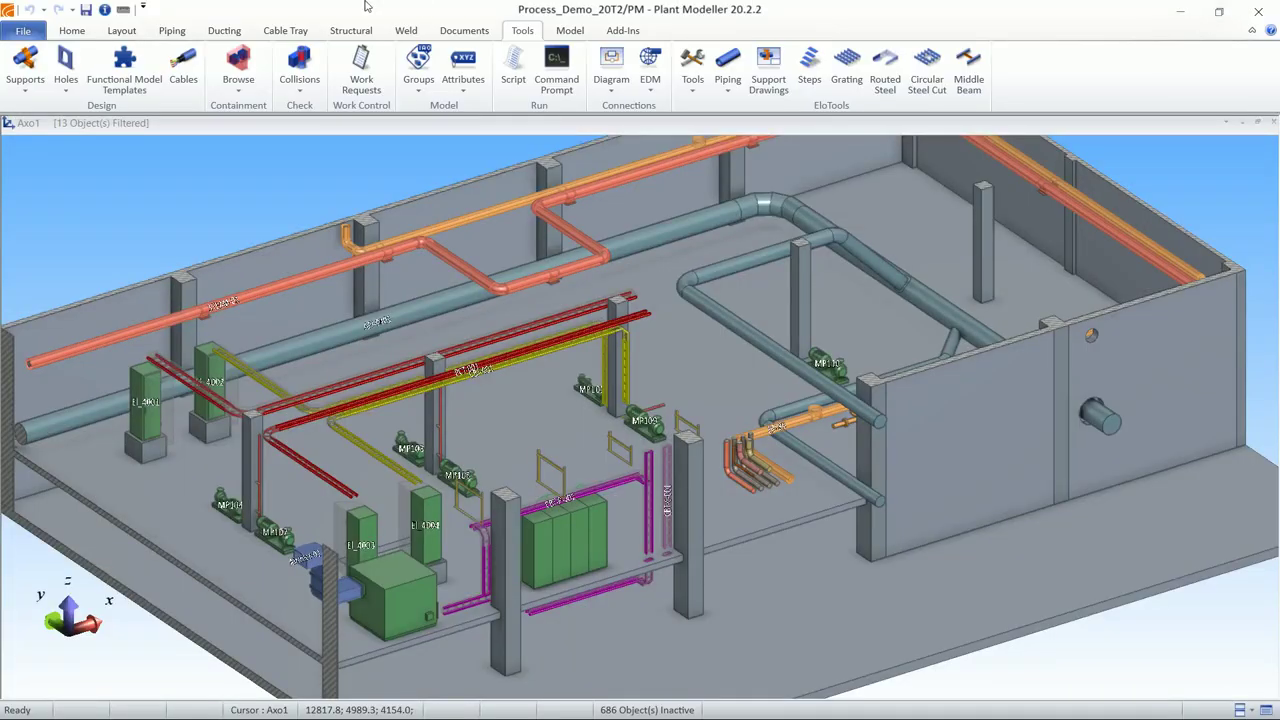
pyautogui.click(190, 72)
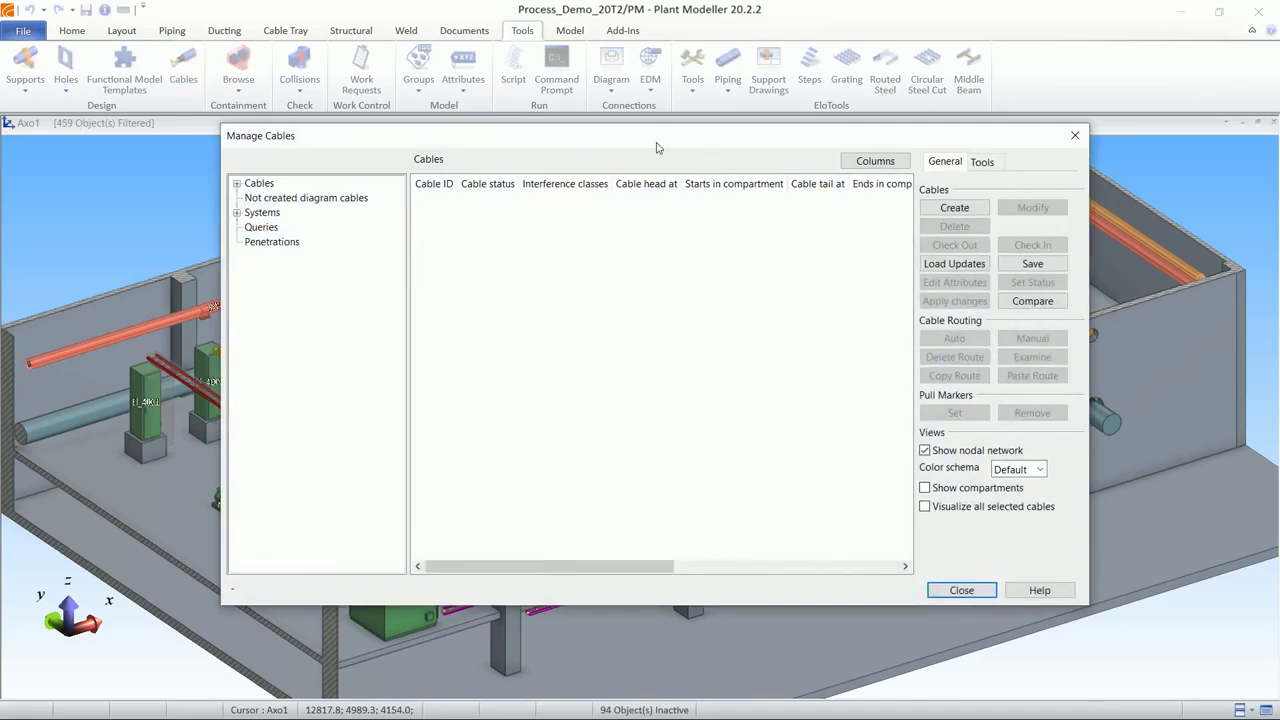
pyautogui.moveTo(658, 149); pyautogui.dragTo(663, 160)
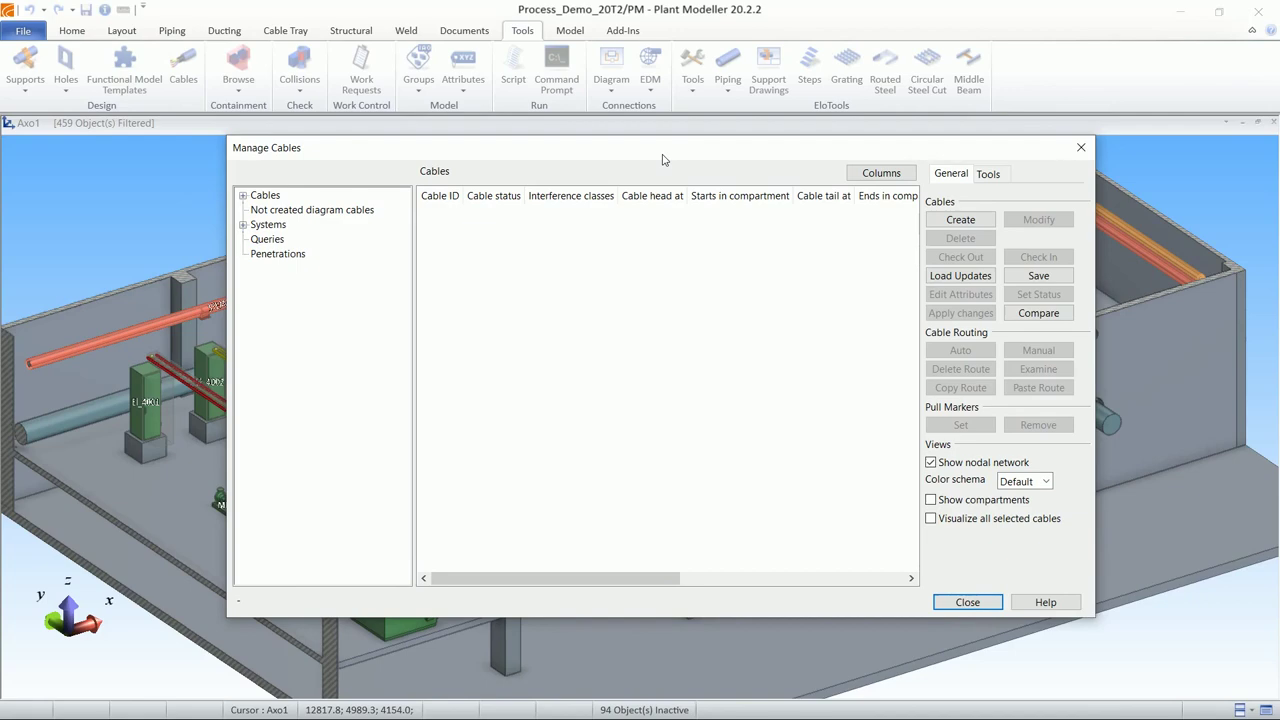
pyautogui.click(992, 177)
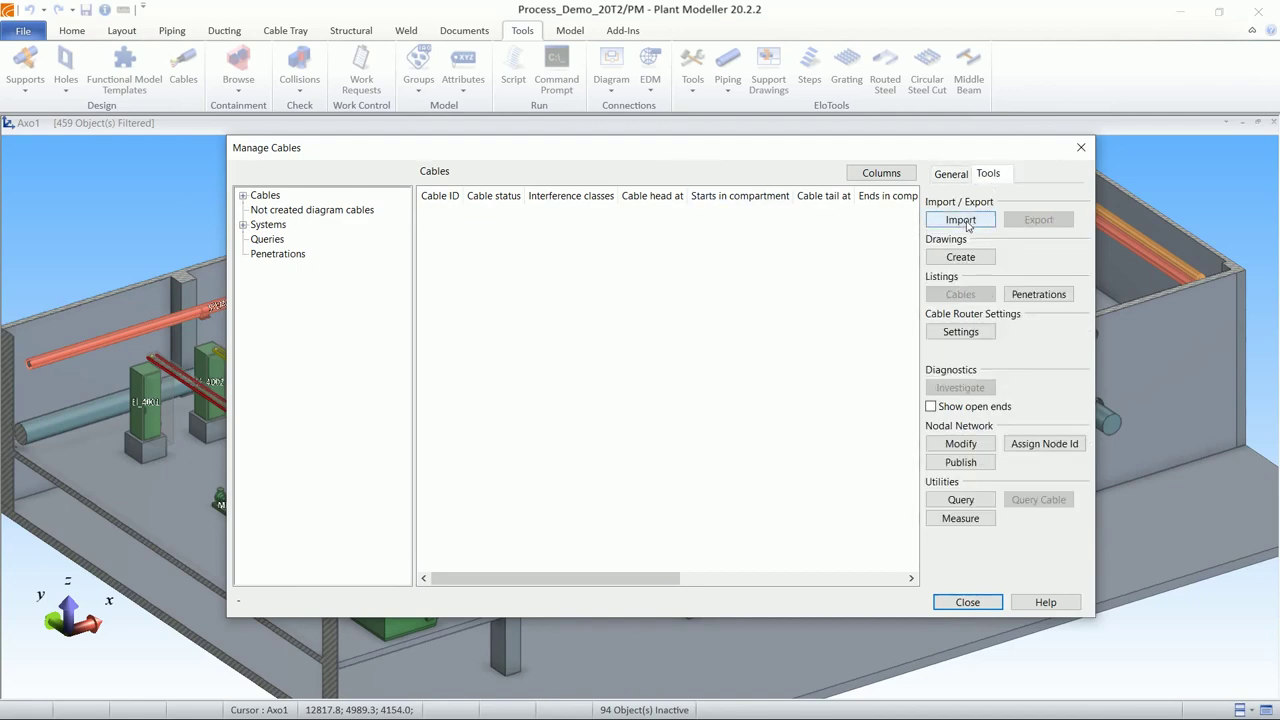
# Step: Load CABLES_Test.xml from Documents > Demo > XML into the cable import
pyautogui.click(967, 226)
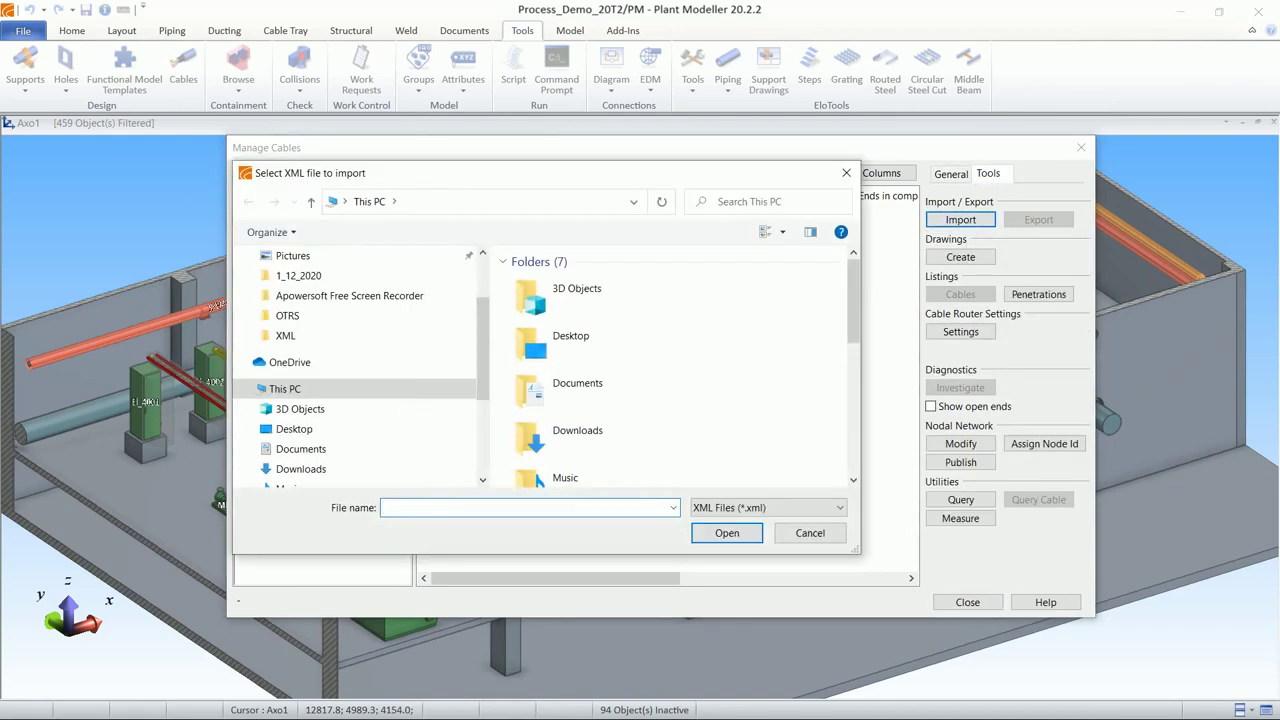
pyautogui.moveTo(632, 181); pyautogui.dragTo(717, 194)
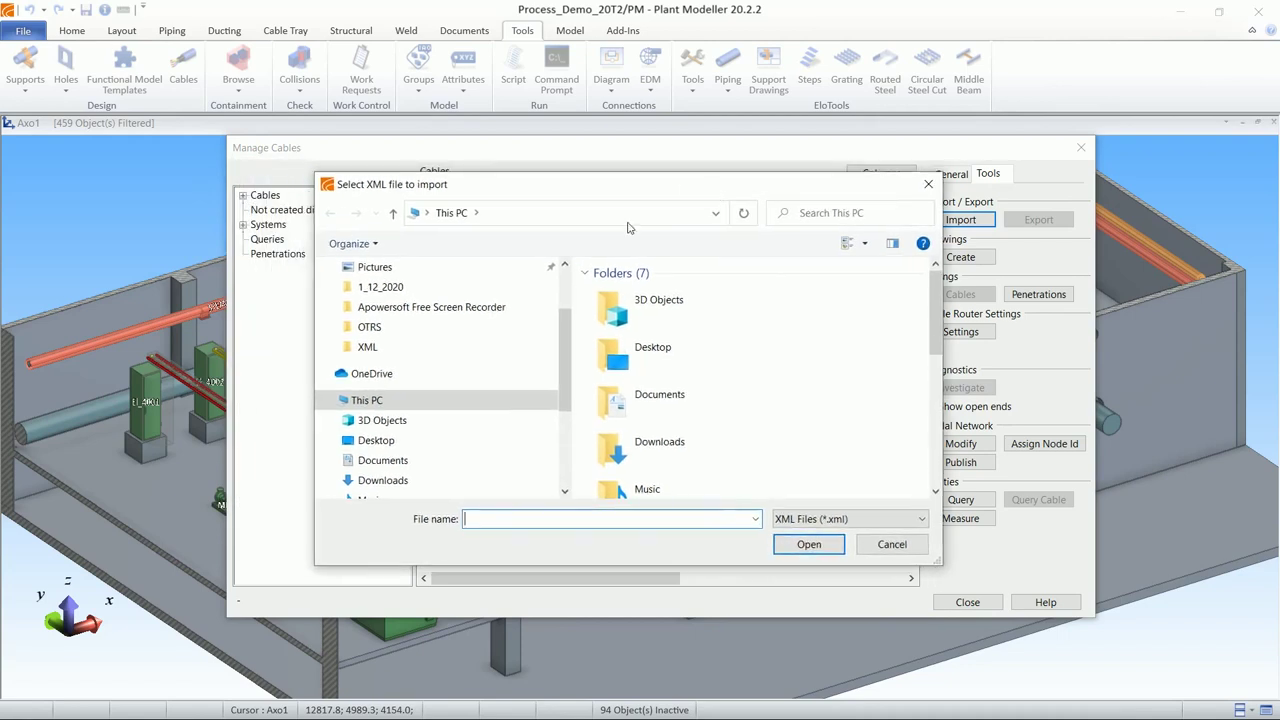
pyautogui.scroll(1, 386, 350)
pyautogui.scroll(1, 385, 357)
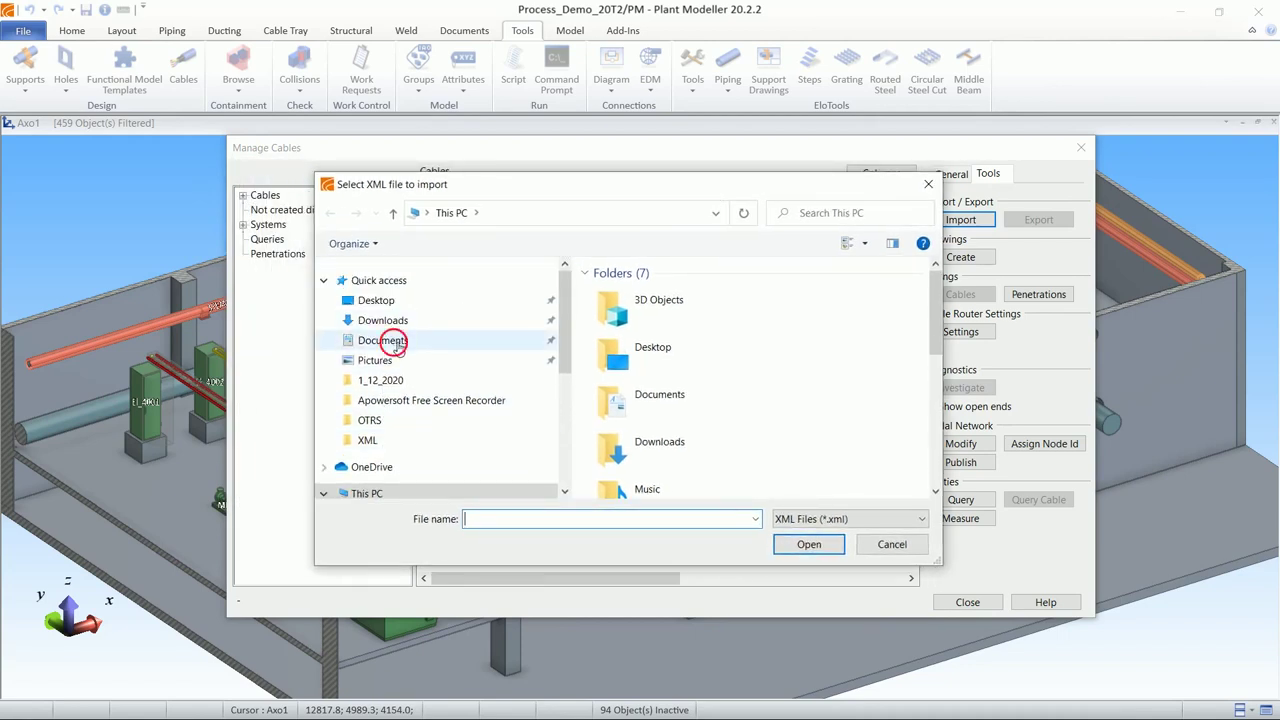
pyautogui.click(392, 341)
pyautogui.doubleClick(648, 345)
pyautogui.doubleClick(634, 300)
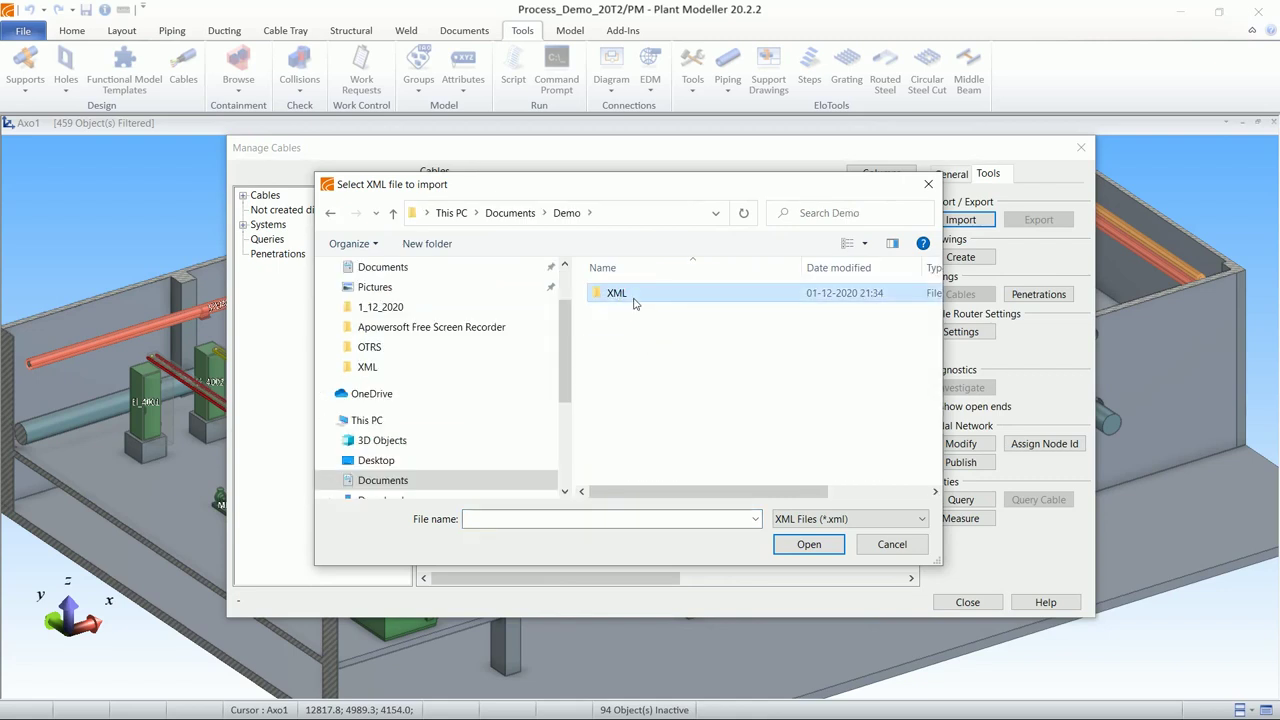
pyautogui.moveTo(615, 193); pyautogui.dragTo(608, 193)
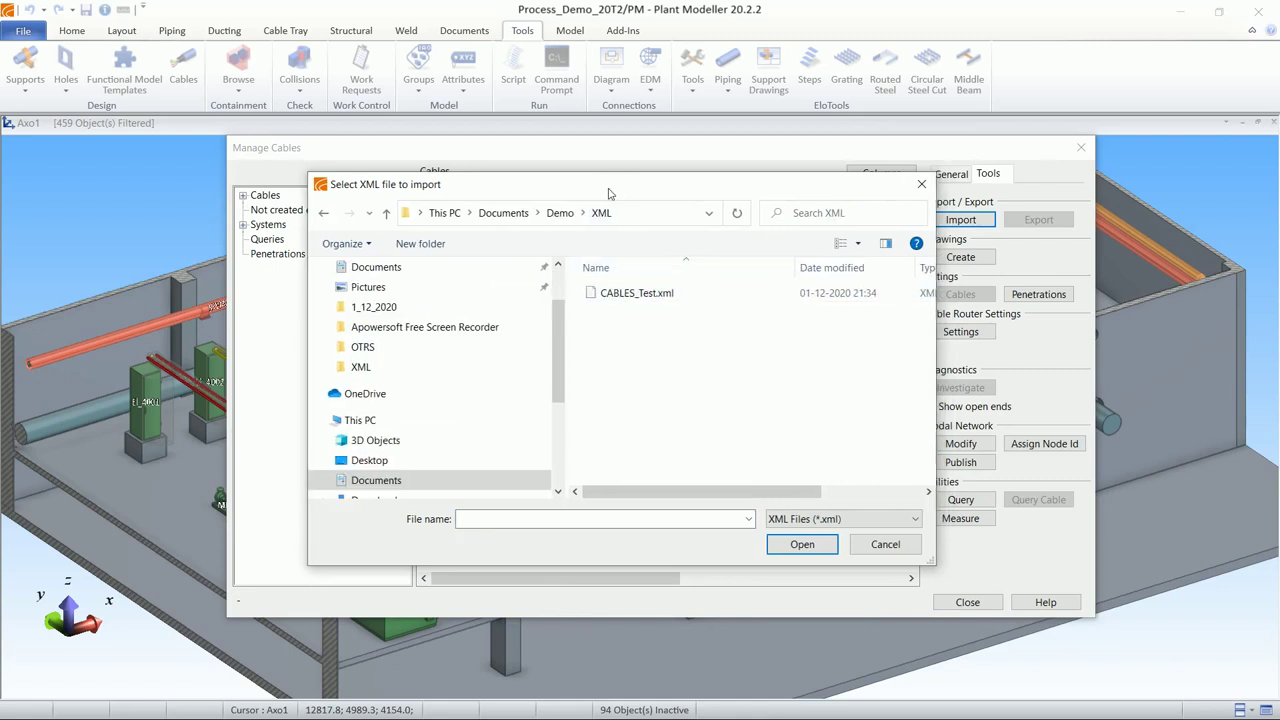
pyautogui.click(629, 297)
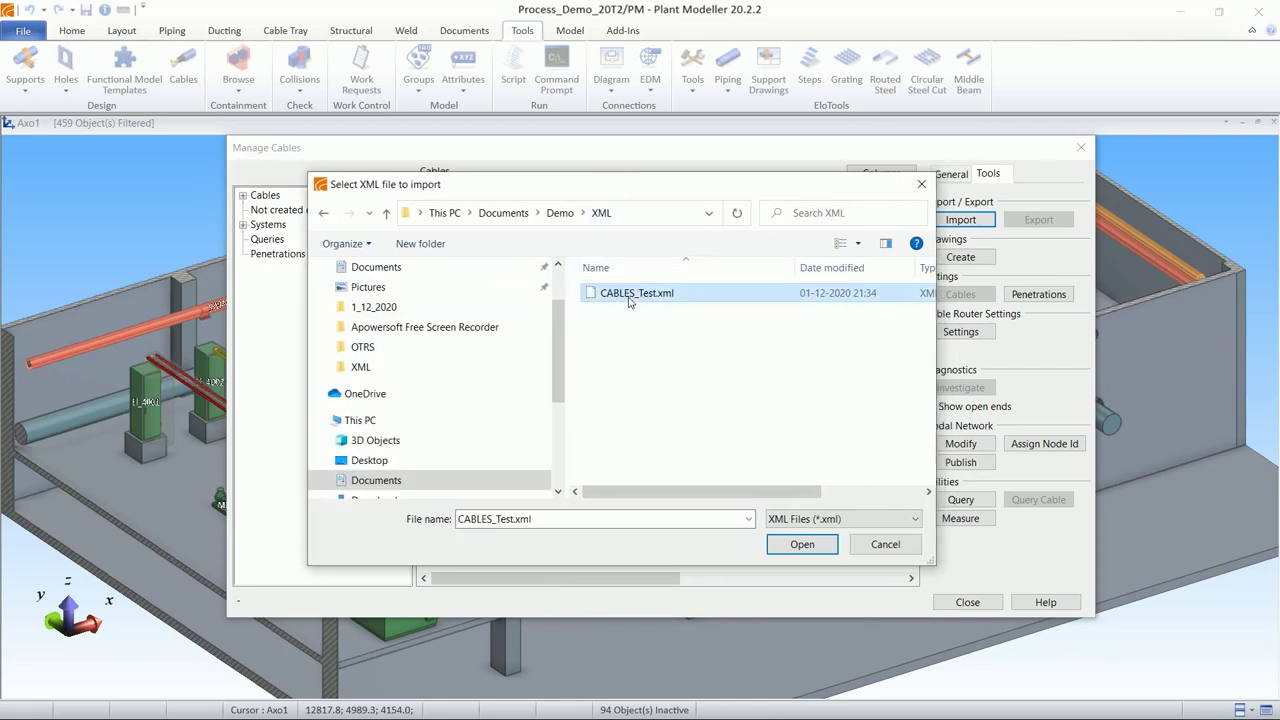
pyautogui.click(801, 546)
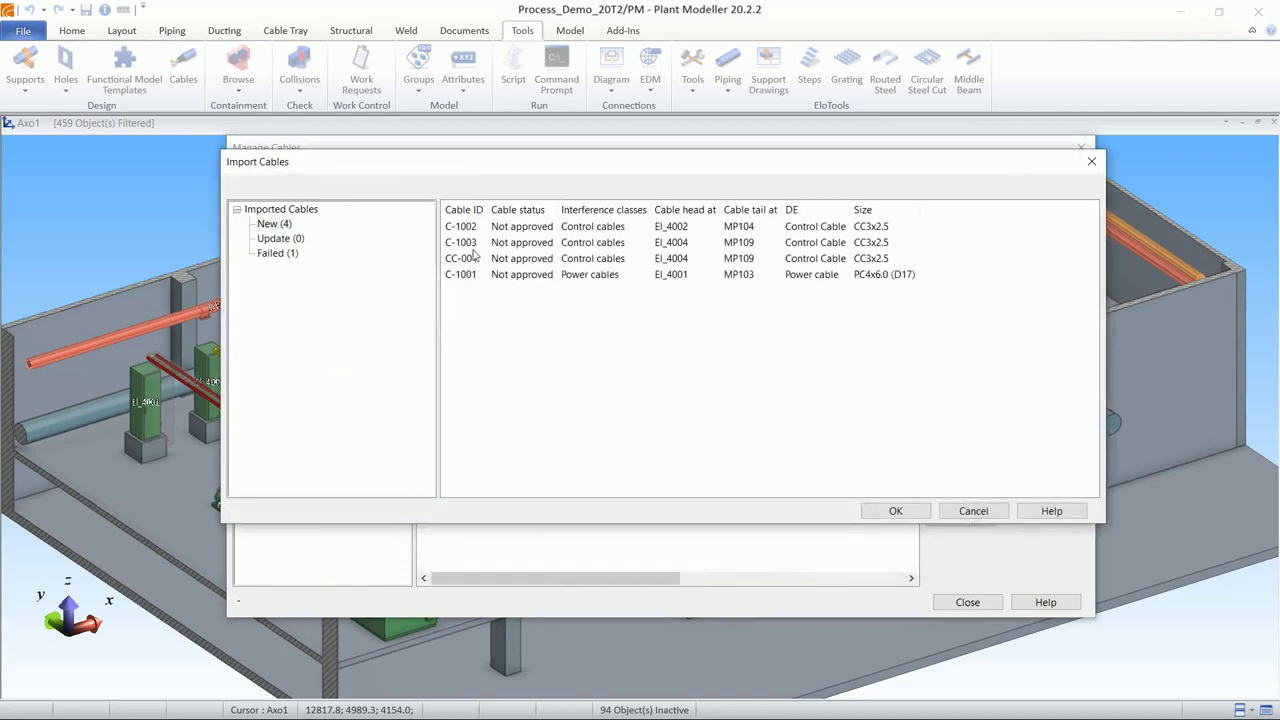
# Step: Go through the new cables C-1002, C-1003, CC-001 and C-1001 in the import preview
pyautogui.moveTo(445, 178)
pyautogui.mouseDown()
pyautogui.moveTo(469, 191)
pyautogui.moveTo(454, 197)
pyautogui.mouseUp()
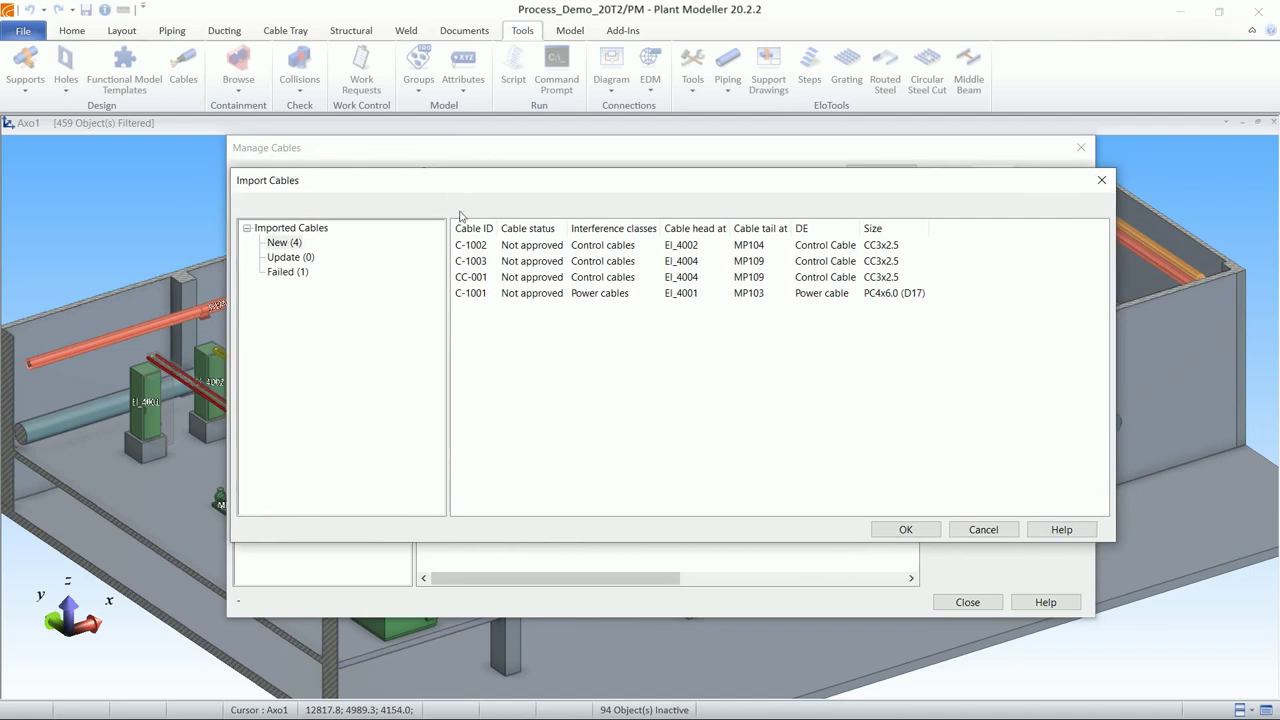
pyautogui.click(285, 243)
pyautogui.click(490, 249)
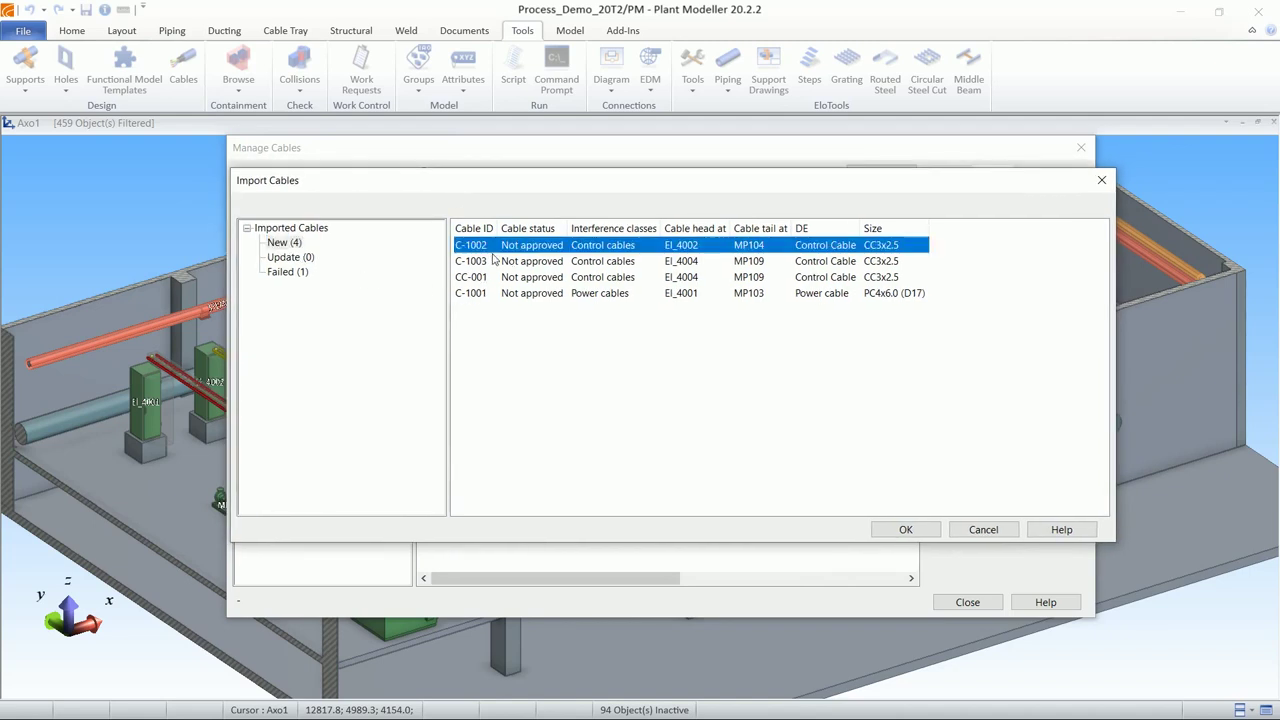
pyautogui.click(493, 261)
pyautogui.click(493, 277)
pyautogui.click(492, 295)
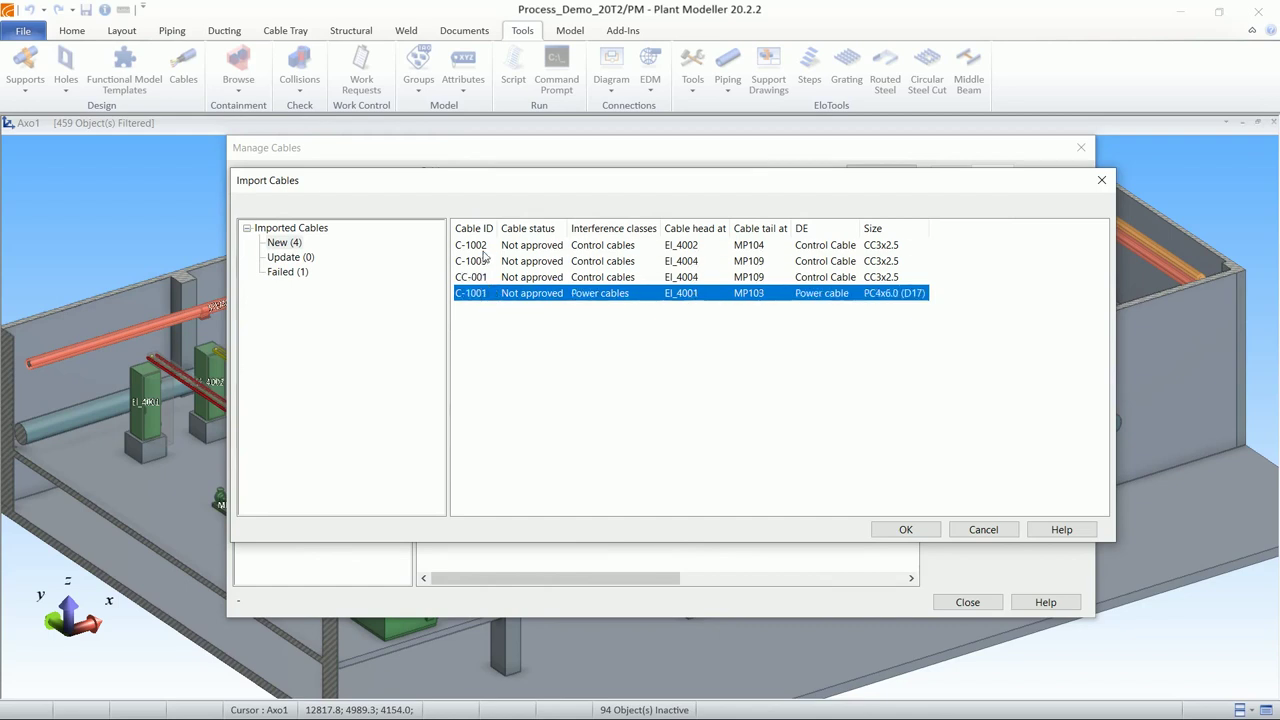
# Step: Check the updated and failed import categories, including the description for C-1004, and accept the cable import
pyautogui.click(290, 257)
pyautogui.click(296, 245)
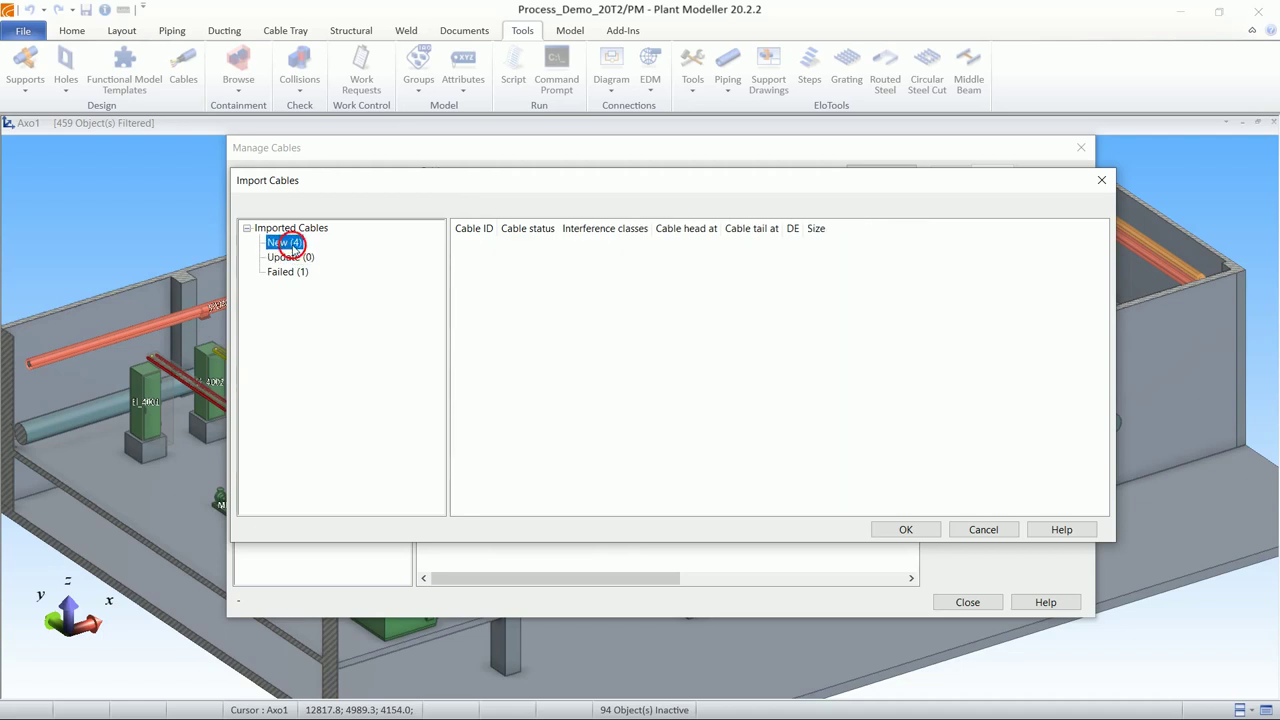
pyautogui.click(300, 261)
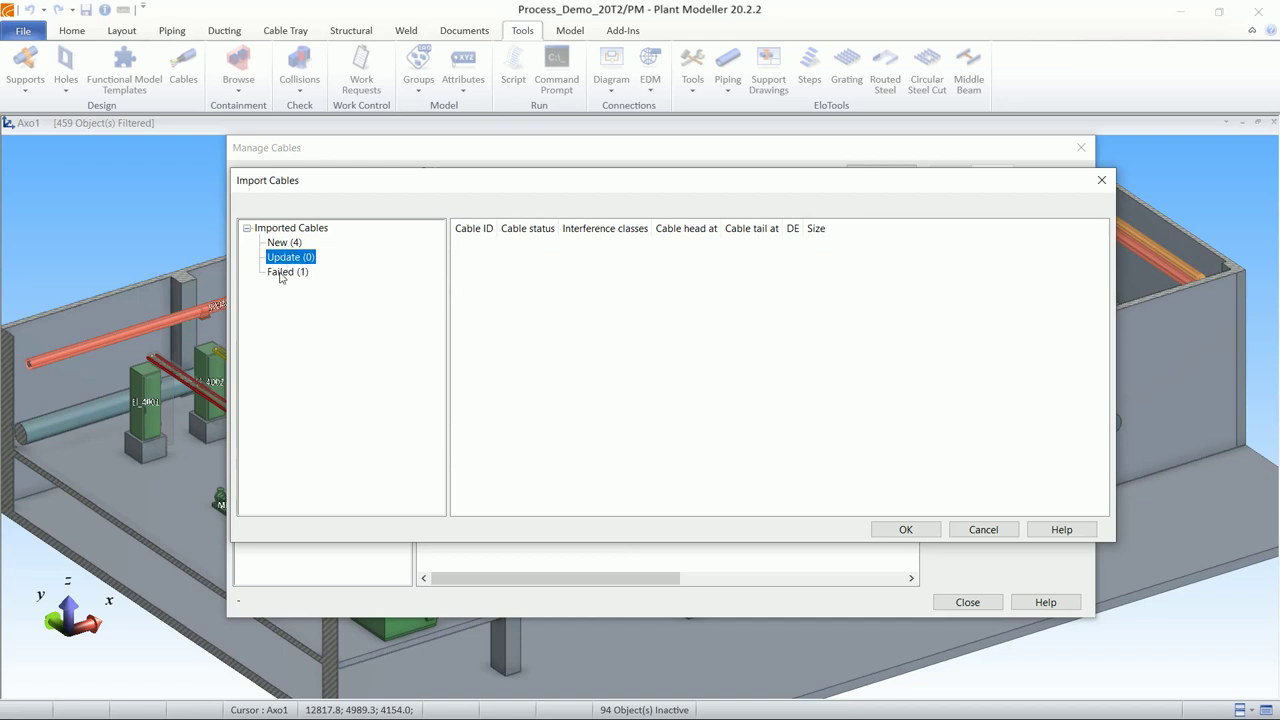
pyautogui.click(282, 273)
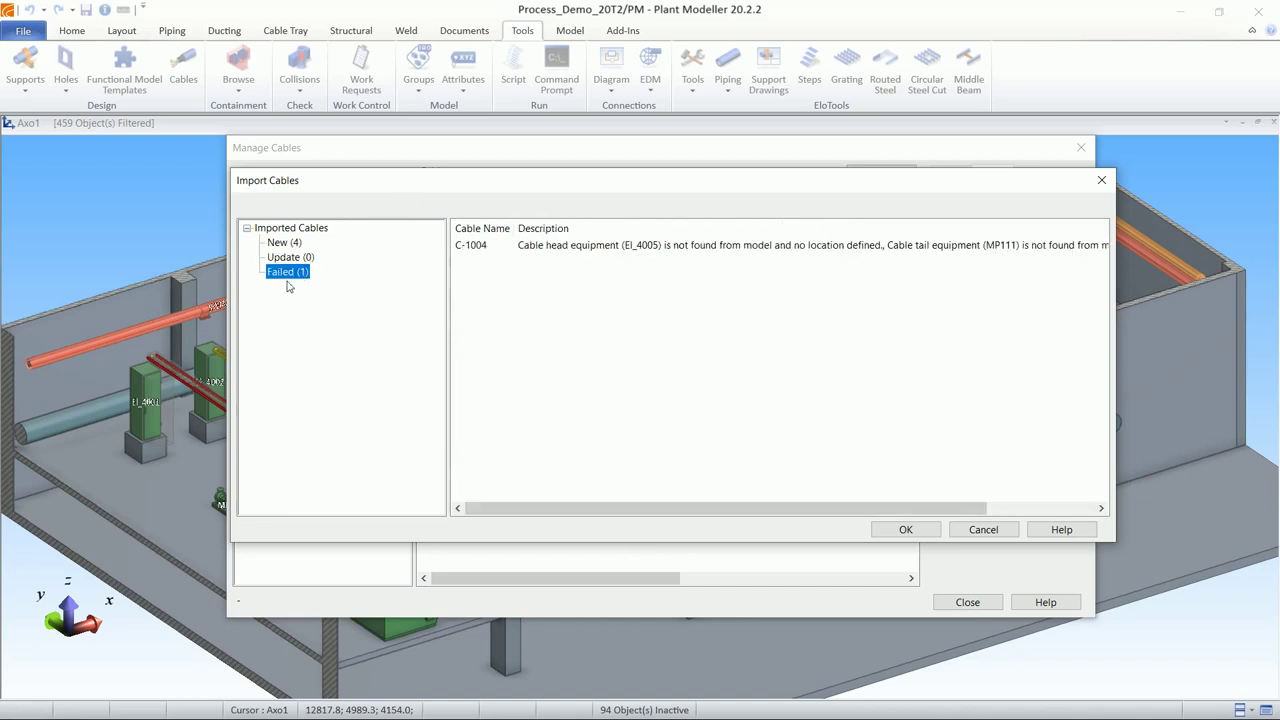
pyautogui.click(471, 248)
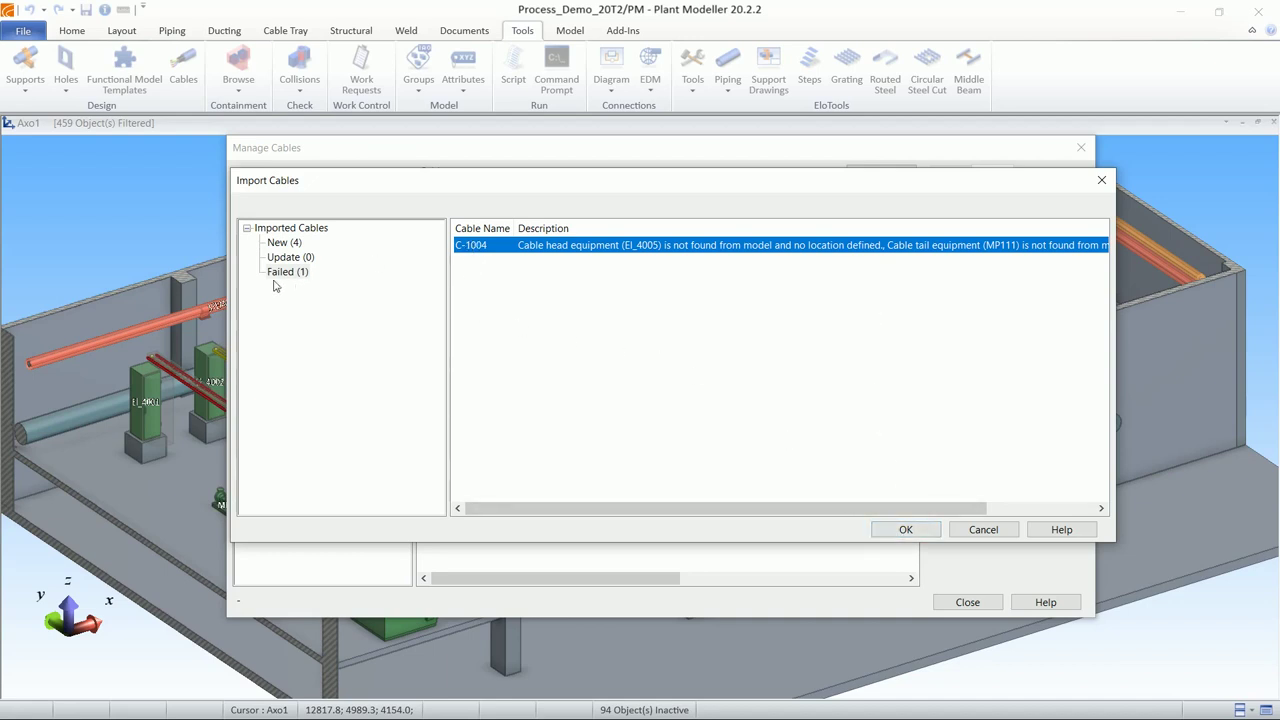
pyautogui.click(905, 530)
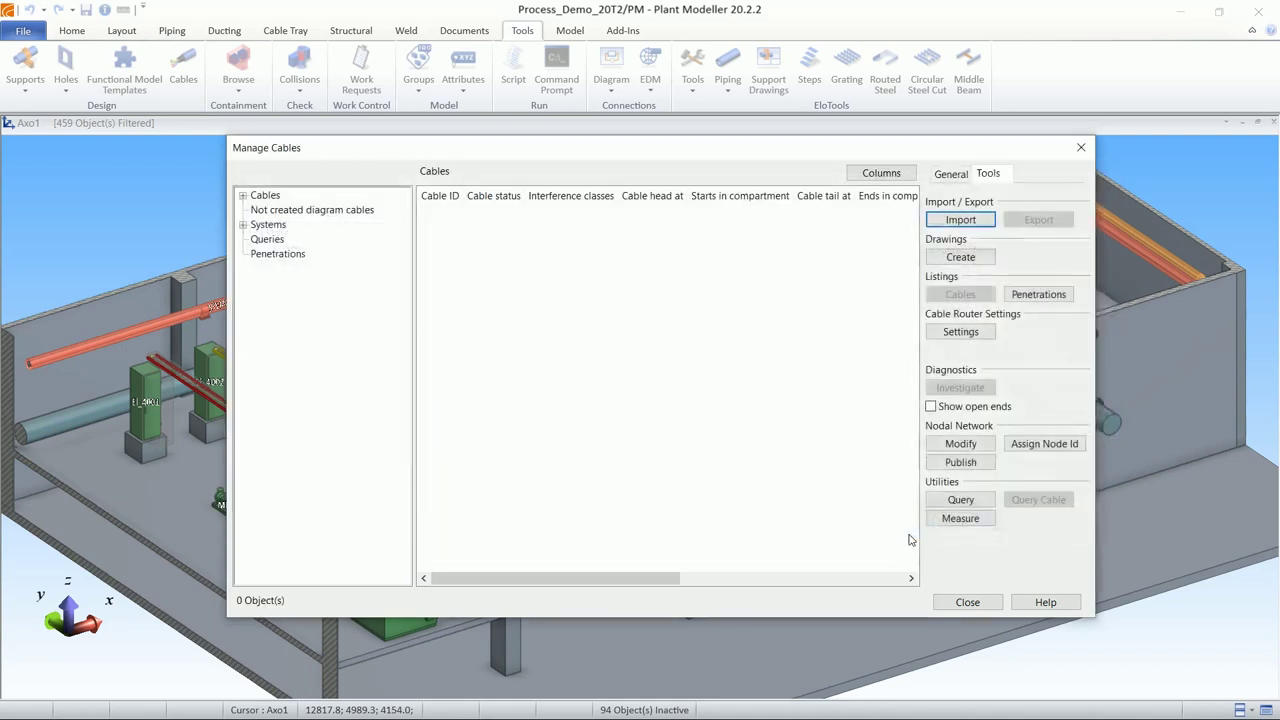
# Step: List the unrouted cables and inspect the imported C-1002, C-1003, CC-001 and C-1001 with the cable view uncovered
pyautogui.click(242, 196)
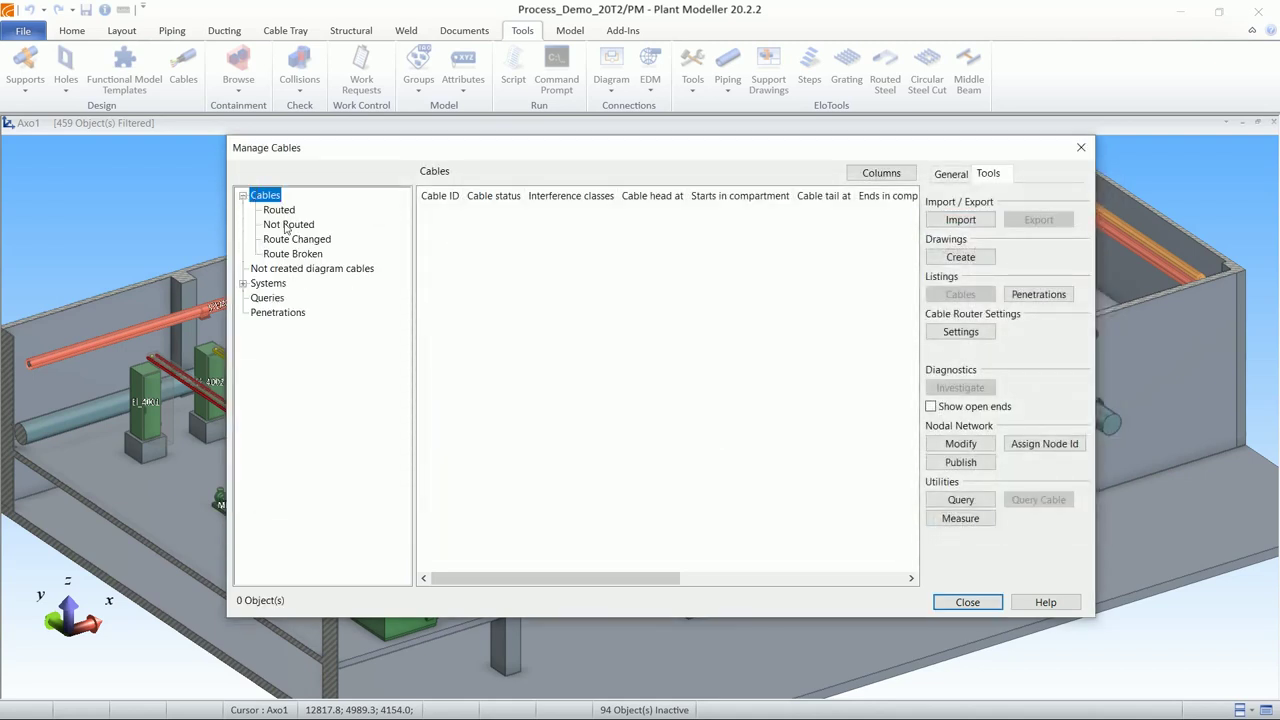
pyautogui.click(286, 226)
pyautogui.click(452, 262)
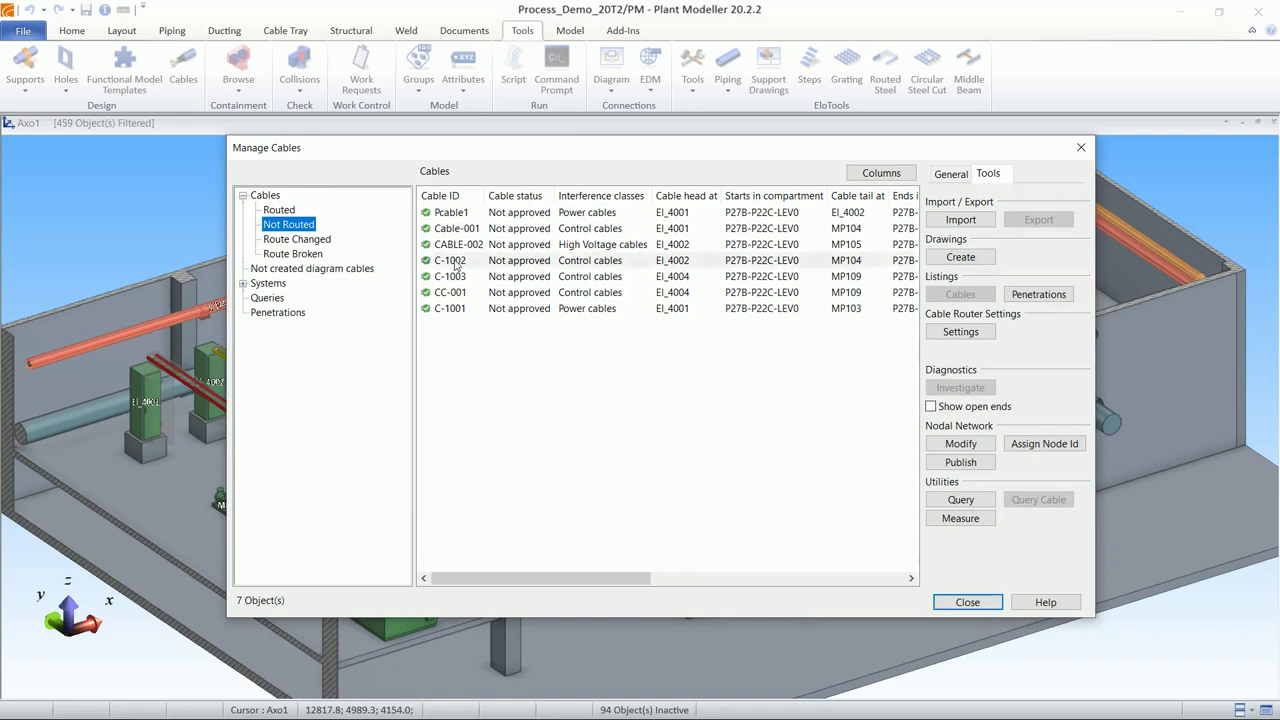
pyautogui.click(462, 278)
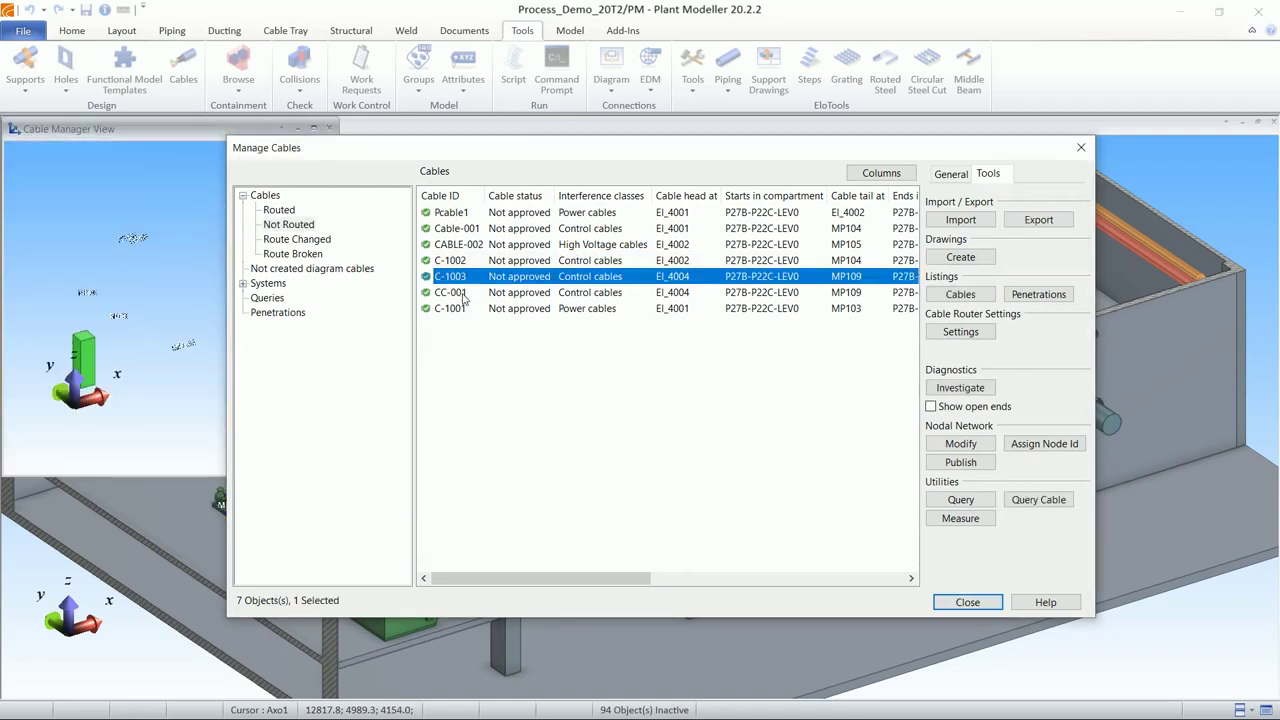
pyautogui.click(463, 294)
pyautogui.click(463, 309)
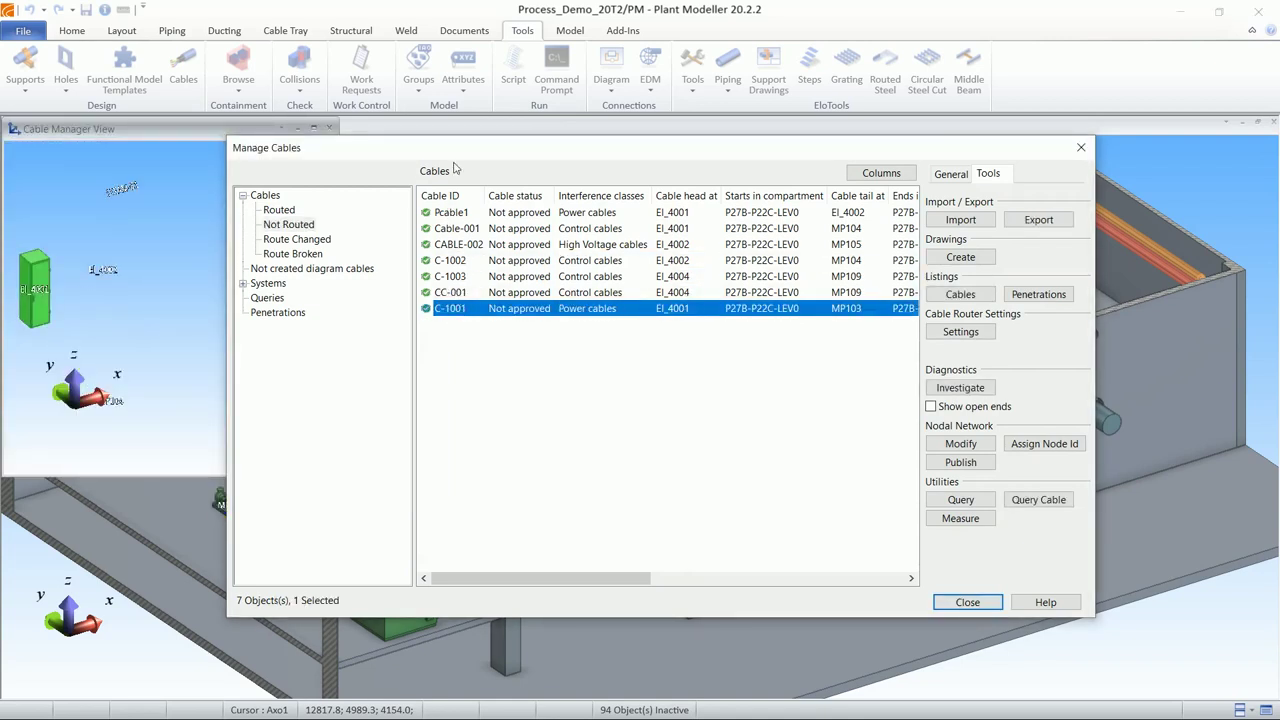
pyautogui.moveTo(455, 160); pyautogui.dragTo(612, 131)
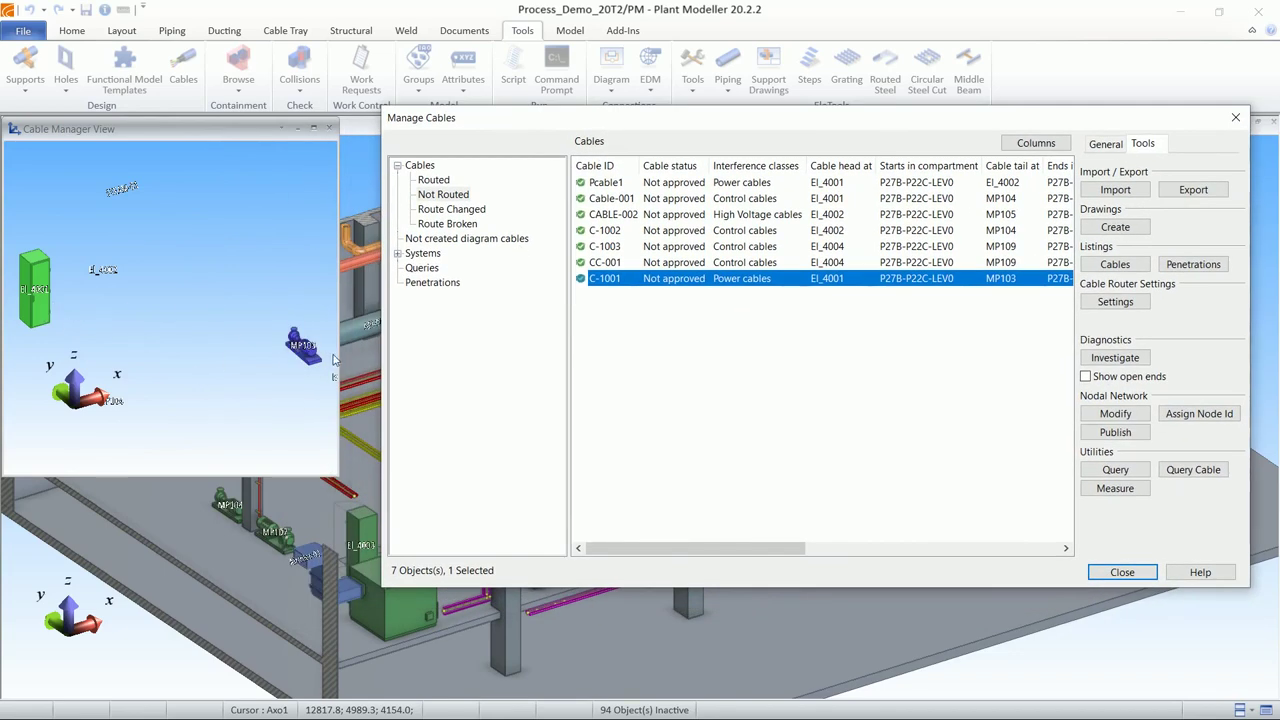
# Step: Route cable CC-001 automatically and list the routed cables
pyautogui.click(620, 265)
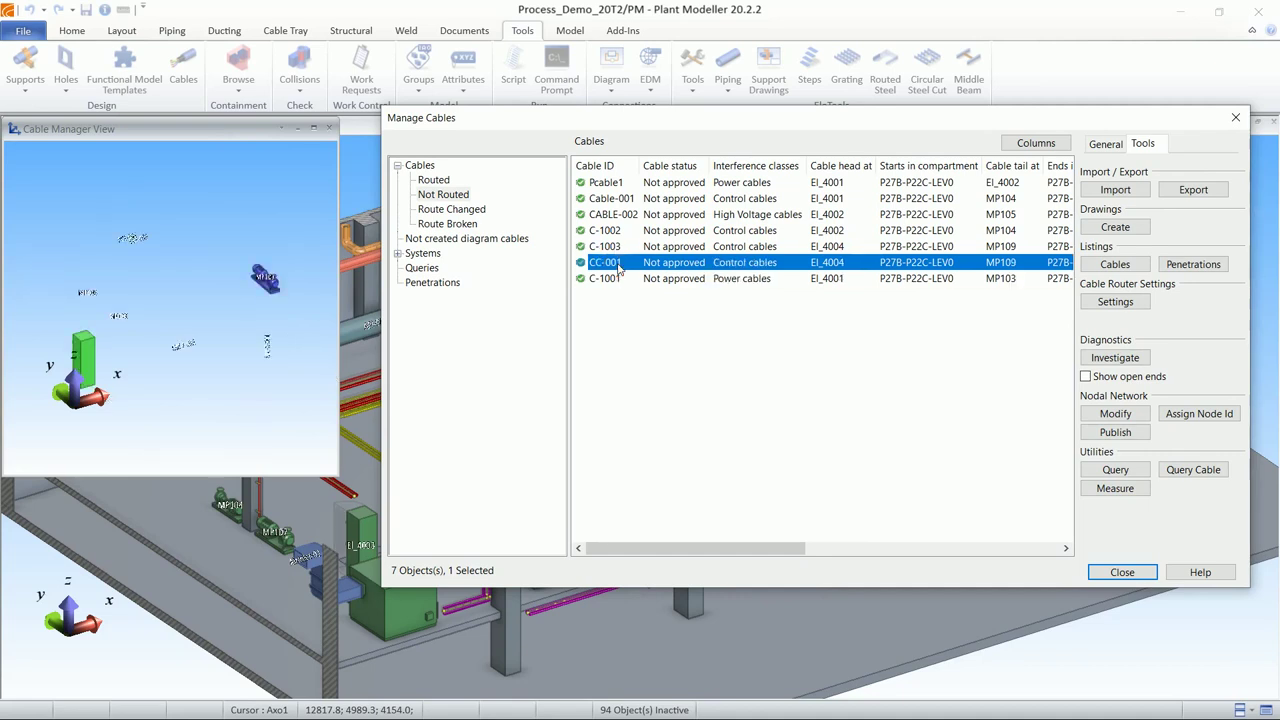
pyautogui.click(1117, 150)
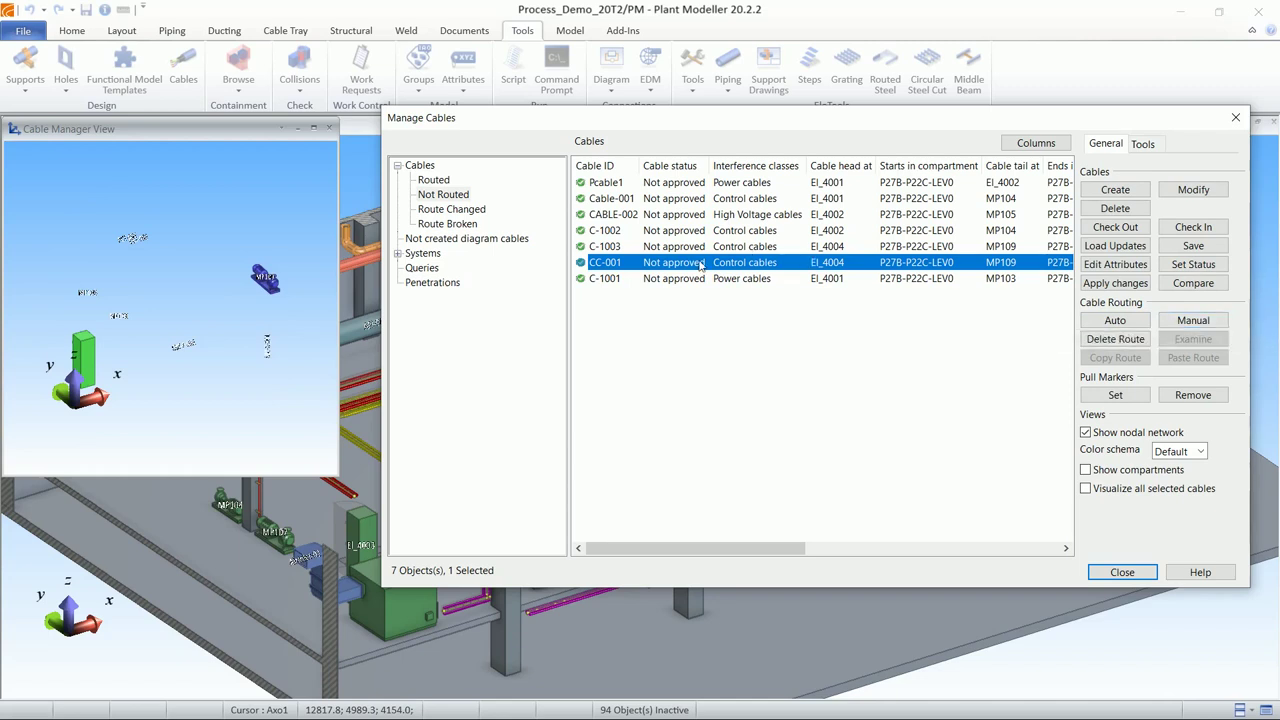
pyautogui.click(1115, 321)
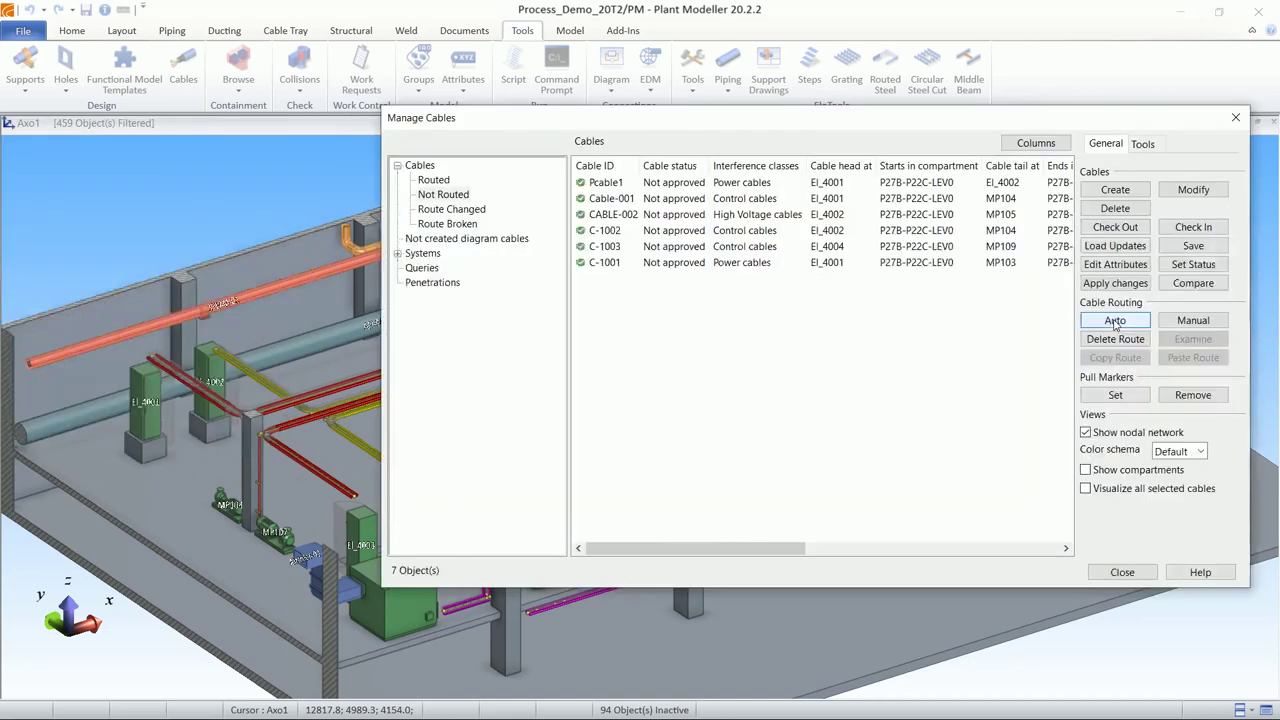
pyautogui.click(430, 180)
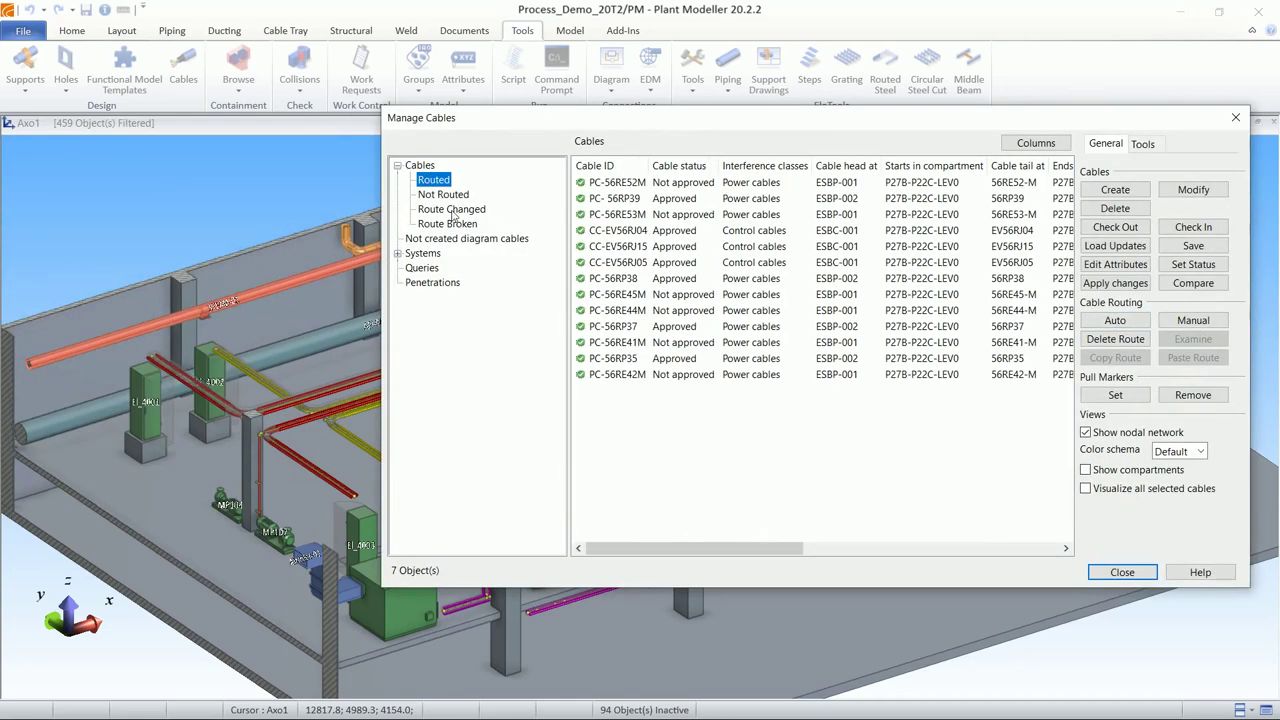
# Step: Inspect the route of cable CC-001 between EI_4004 and MP109 from the routed cables
pyautogui.click(598, 443)
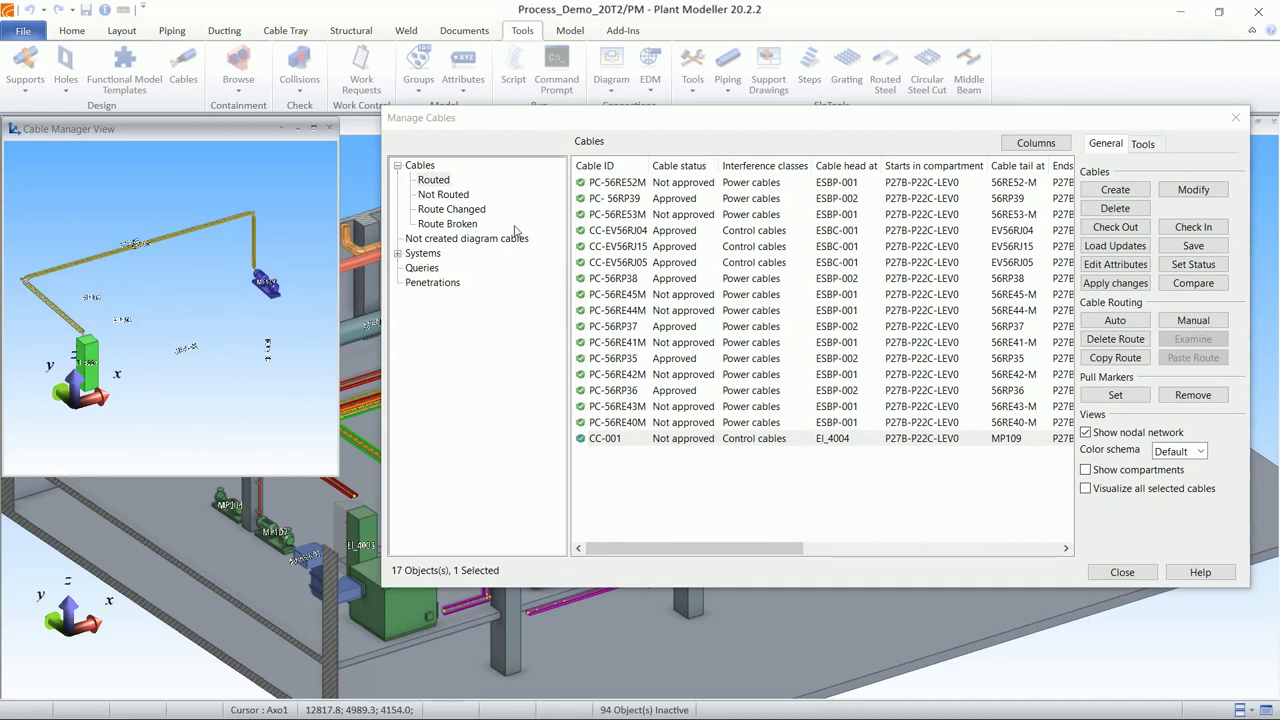
pyautogui.click(638, 440)
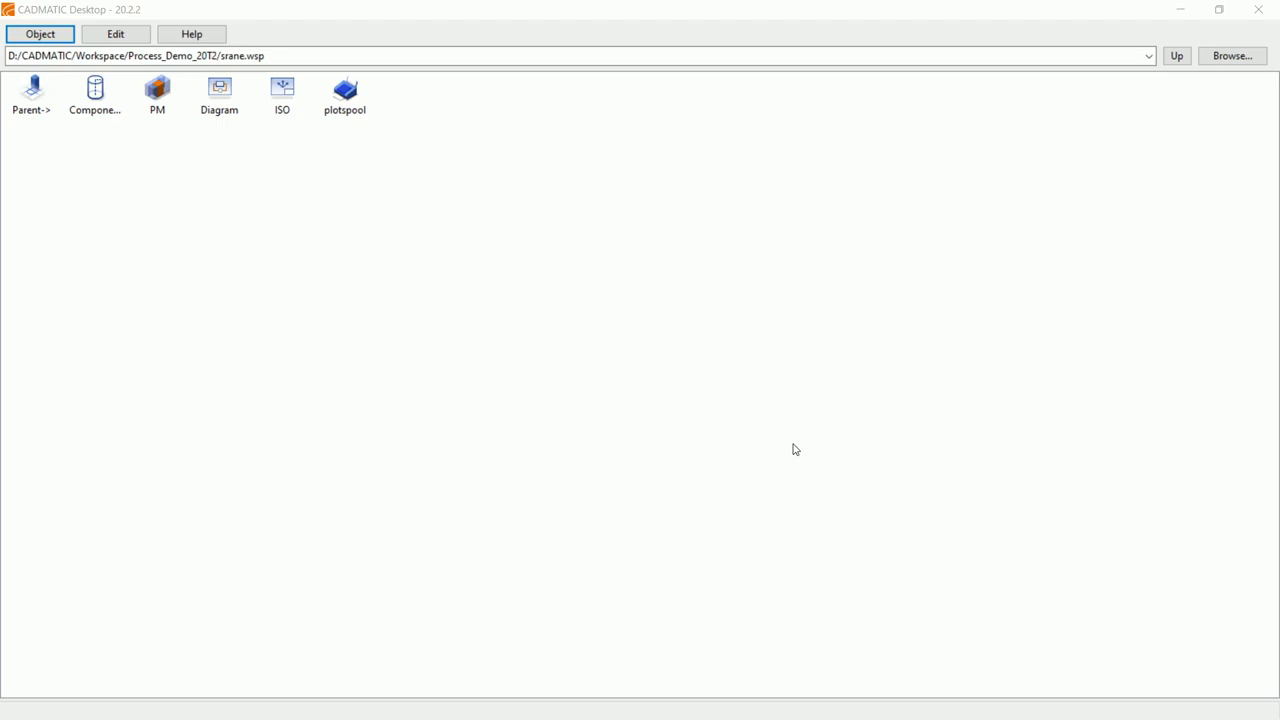
# Step: Switch to CADMATIC P&ID by opening the project's Diagram object from CADMATIC Desktop
pyautogui.doubleClick(220, 92)
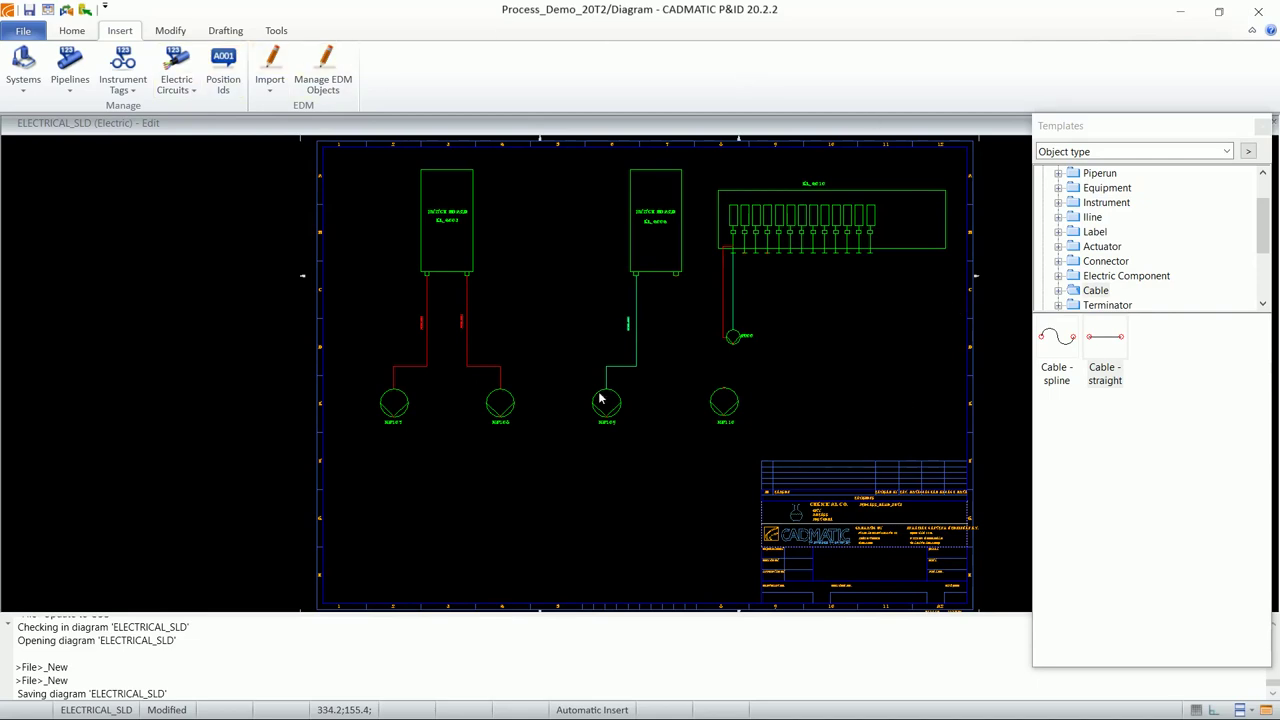
pyautogui.click(22, 31)
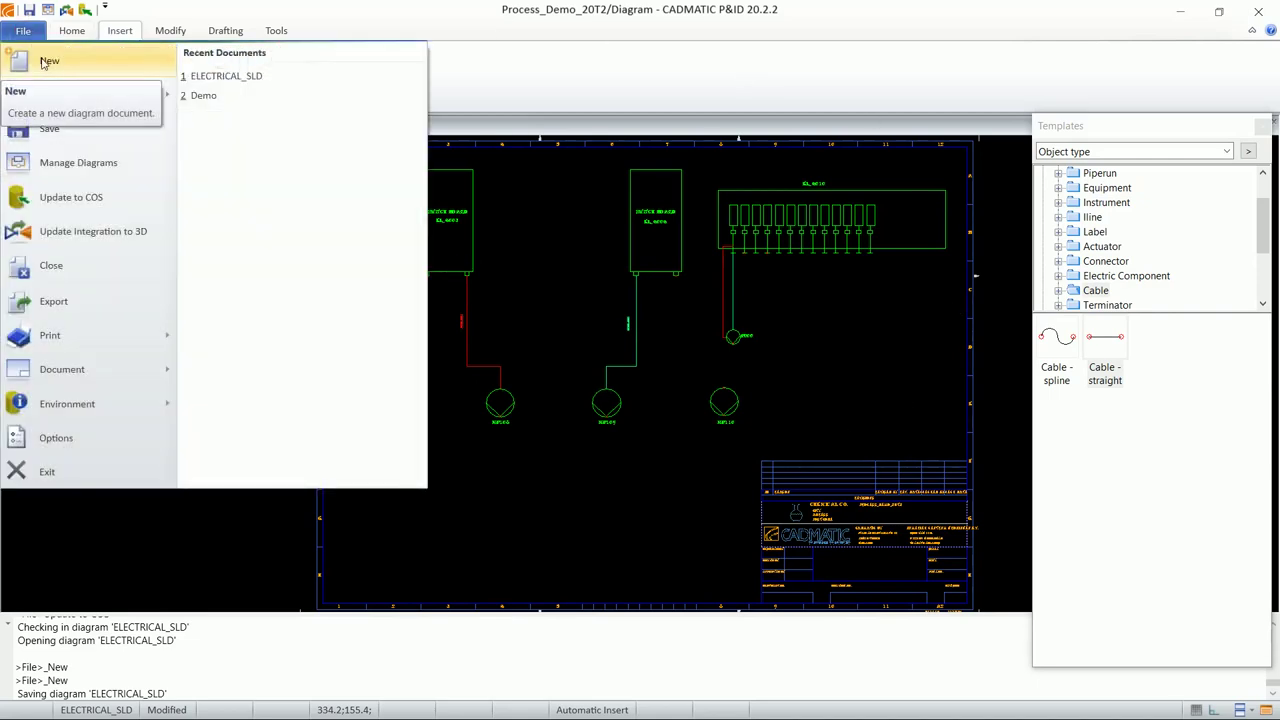
pyautogui.click(45, 62)
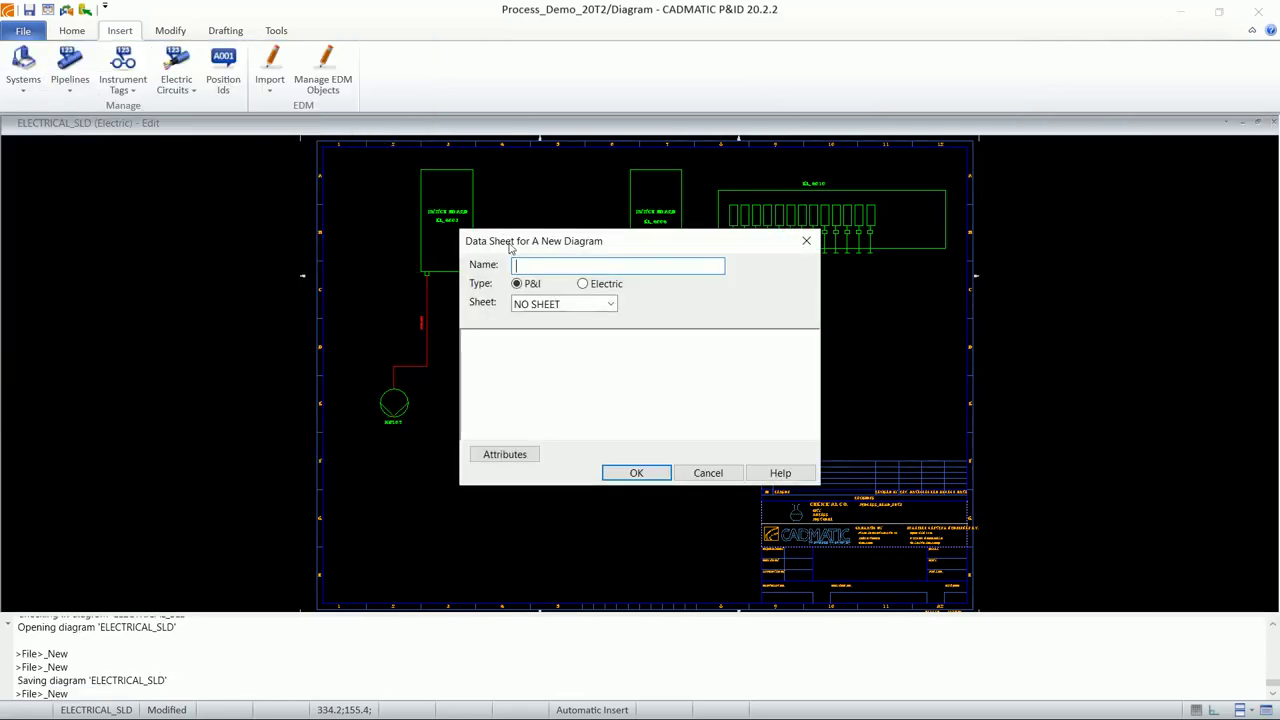
pyautogui.moveTo(510, 248); pyautogui.dragTo(489, 252)
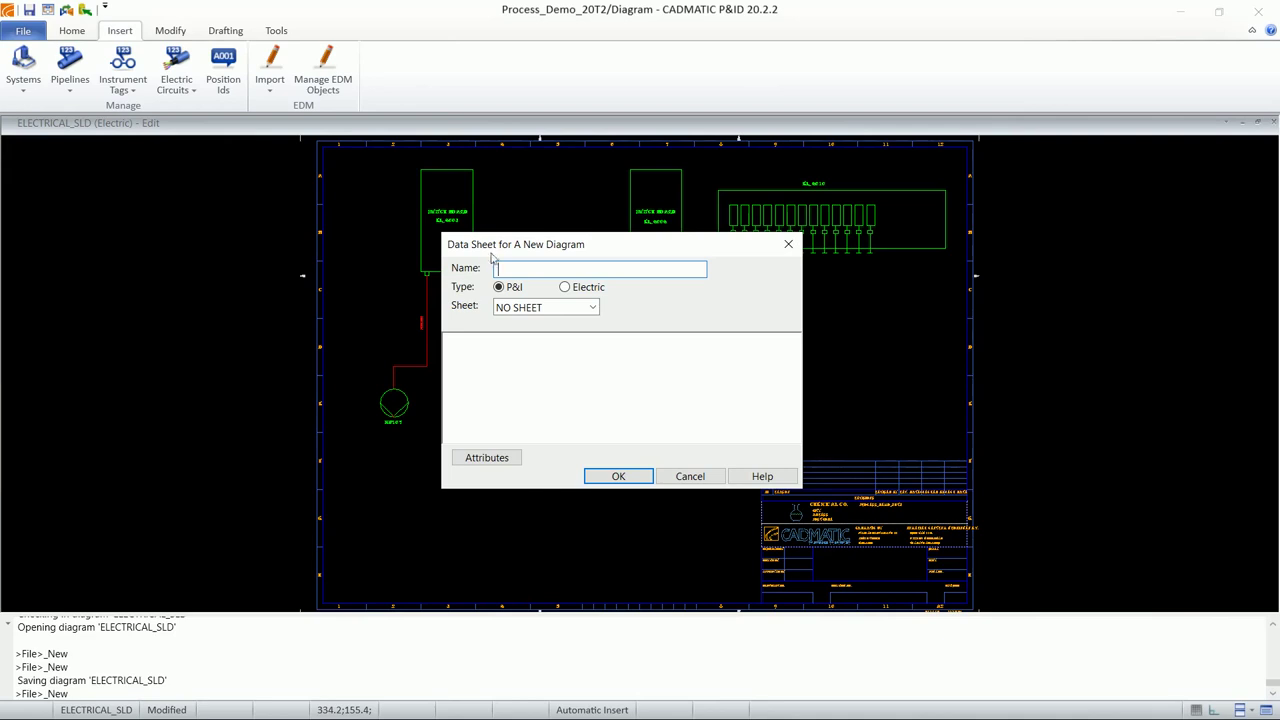
pyautogui.click(565, 288)
pyautogui.click(668, 478)
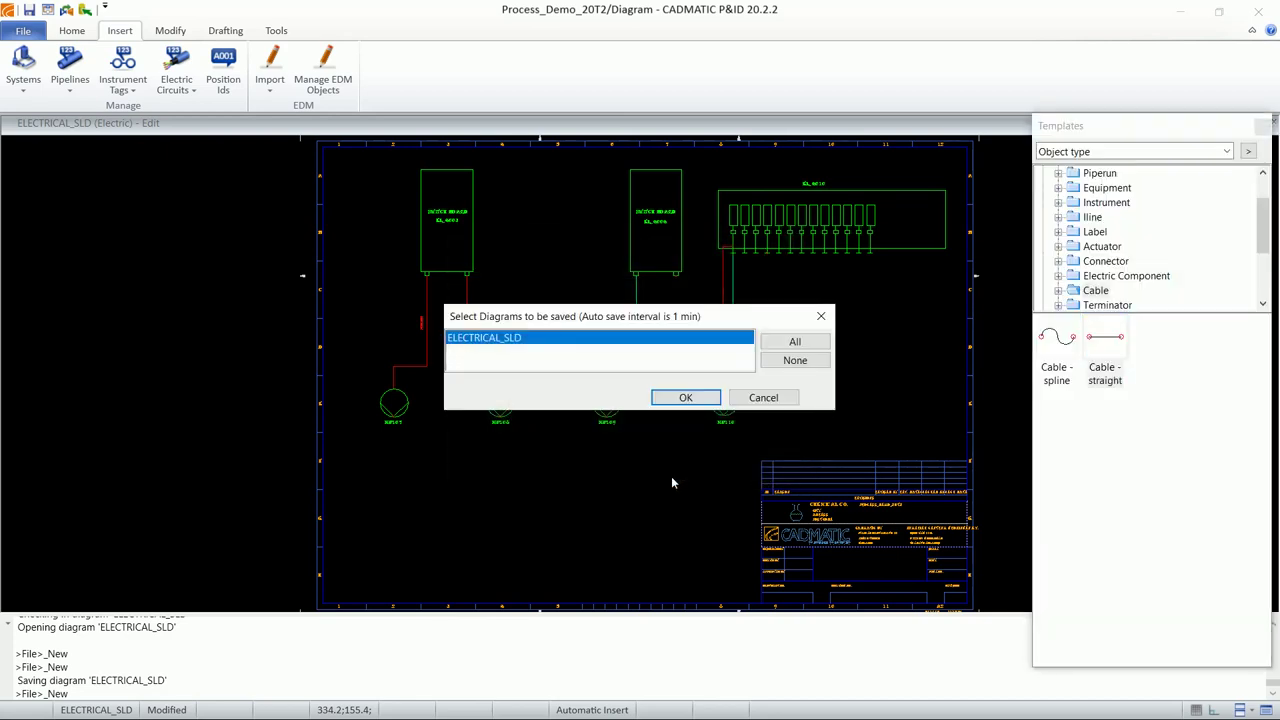
# Step: Accept the automatic save of the ELECTRICAL_SLD diagram
pyautogui.click(685, 398)
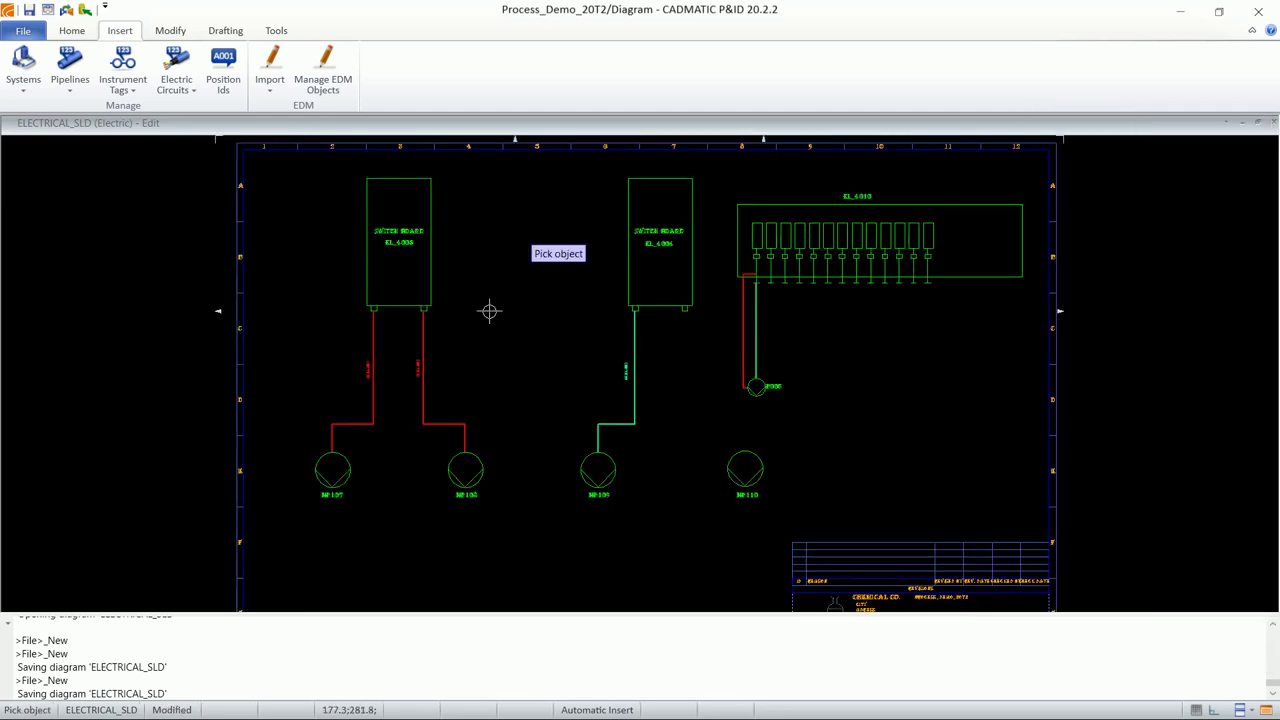
# Step: Examine the existing power cables PCBL-001 and PCBL-002 and control cable CCBL-001 between the switch boards and motors
pyautogui.scroll(1, 489, 311)
pyautogui.scroll(-2, 483, 320)
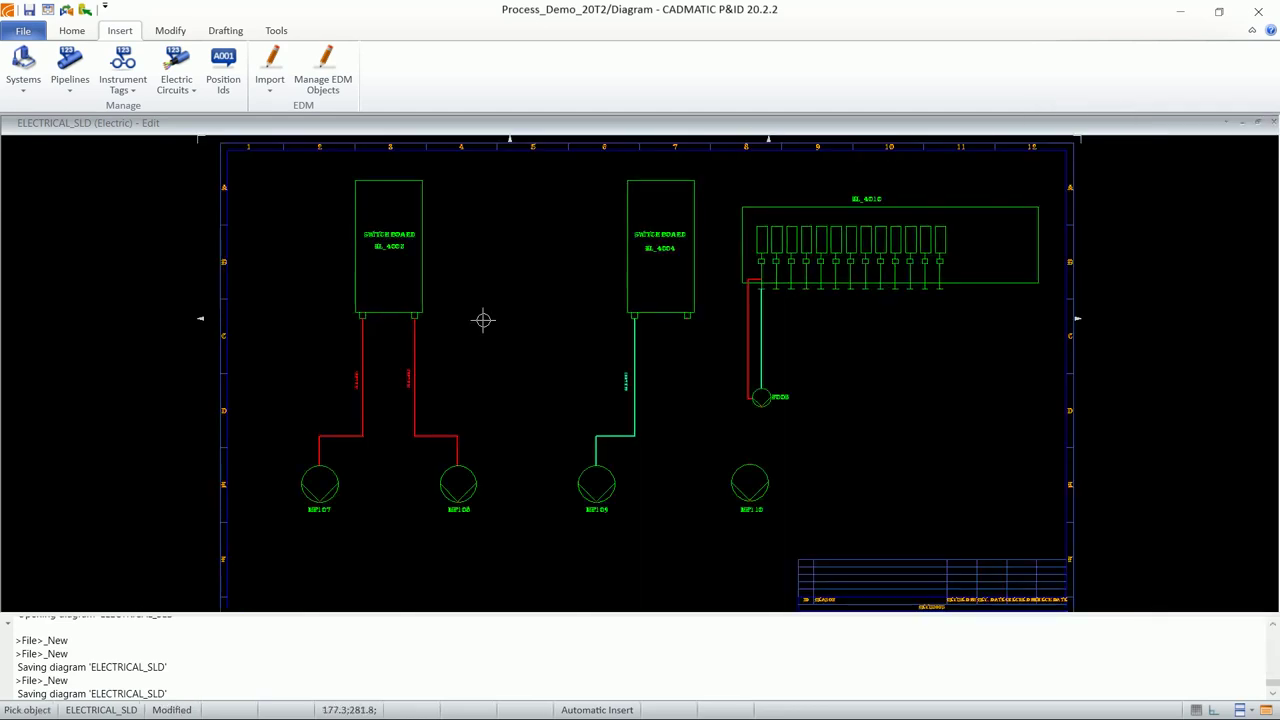
pyautogui.press('Escape')
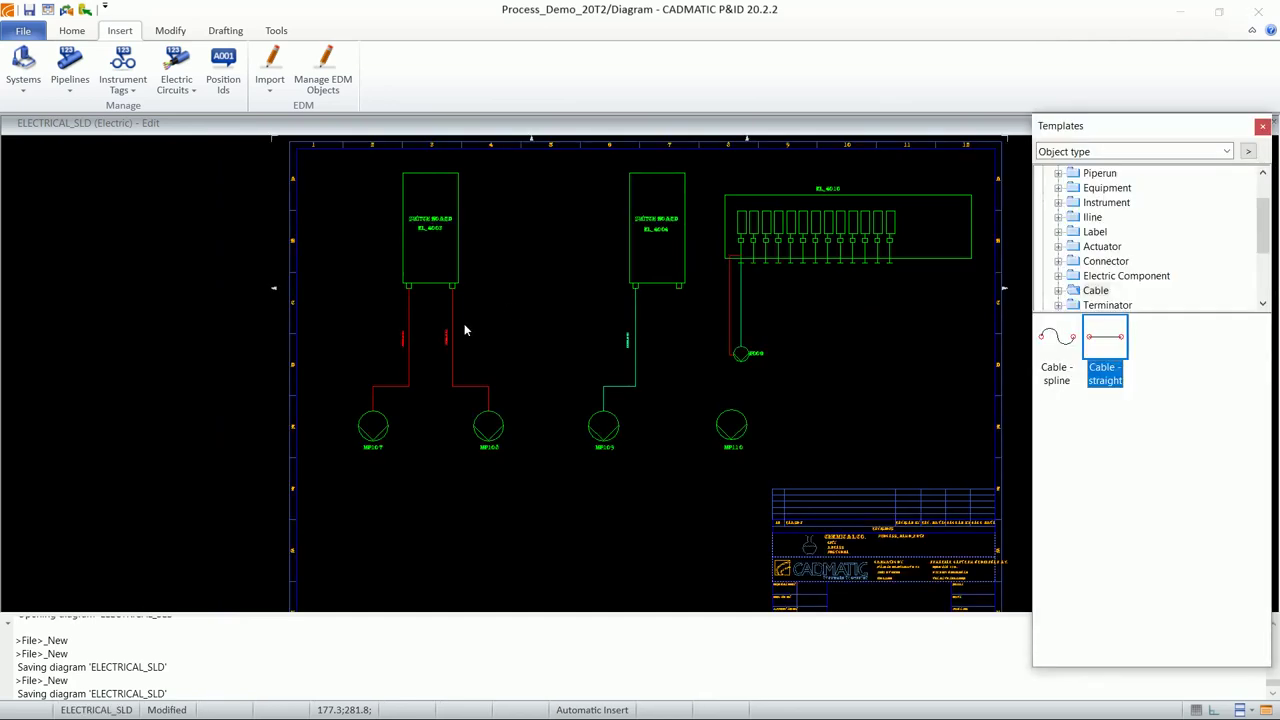
pyautogui.click(514, 277)
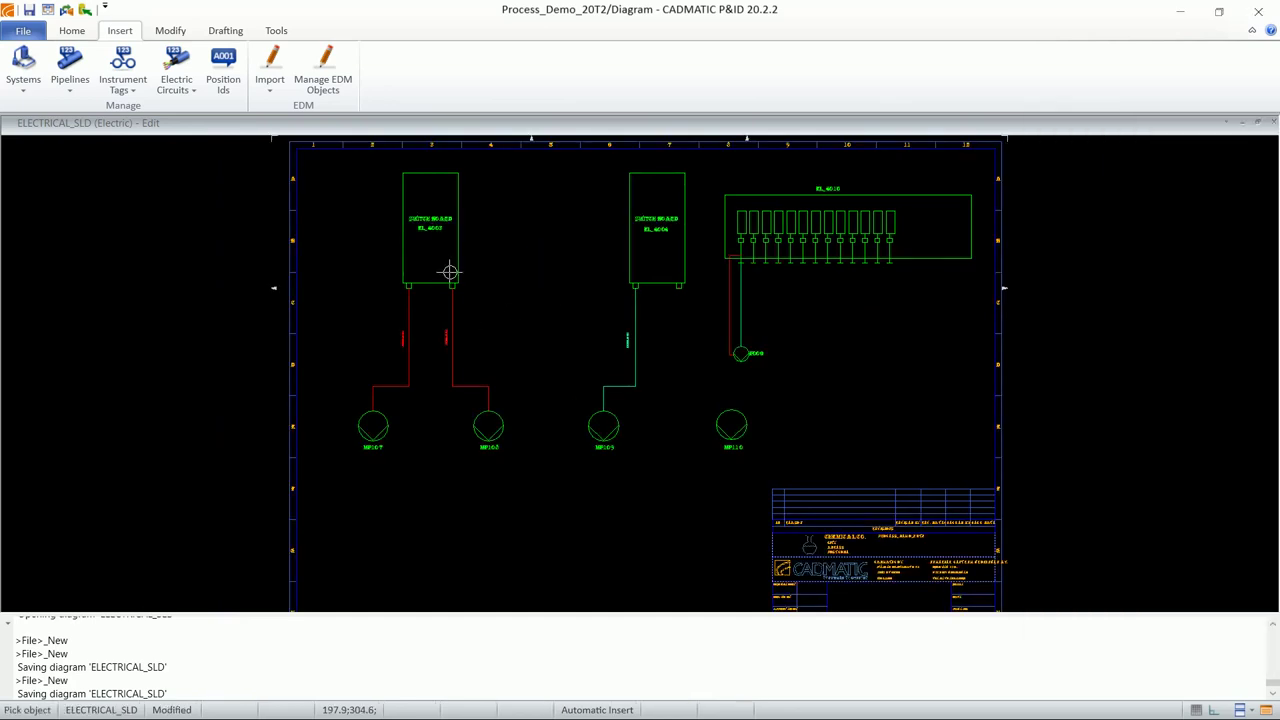
pyautogui.scroll(2, 449, 271)
pyautogui.scroll(2, 345, 360)
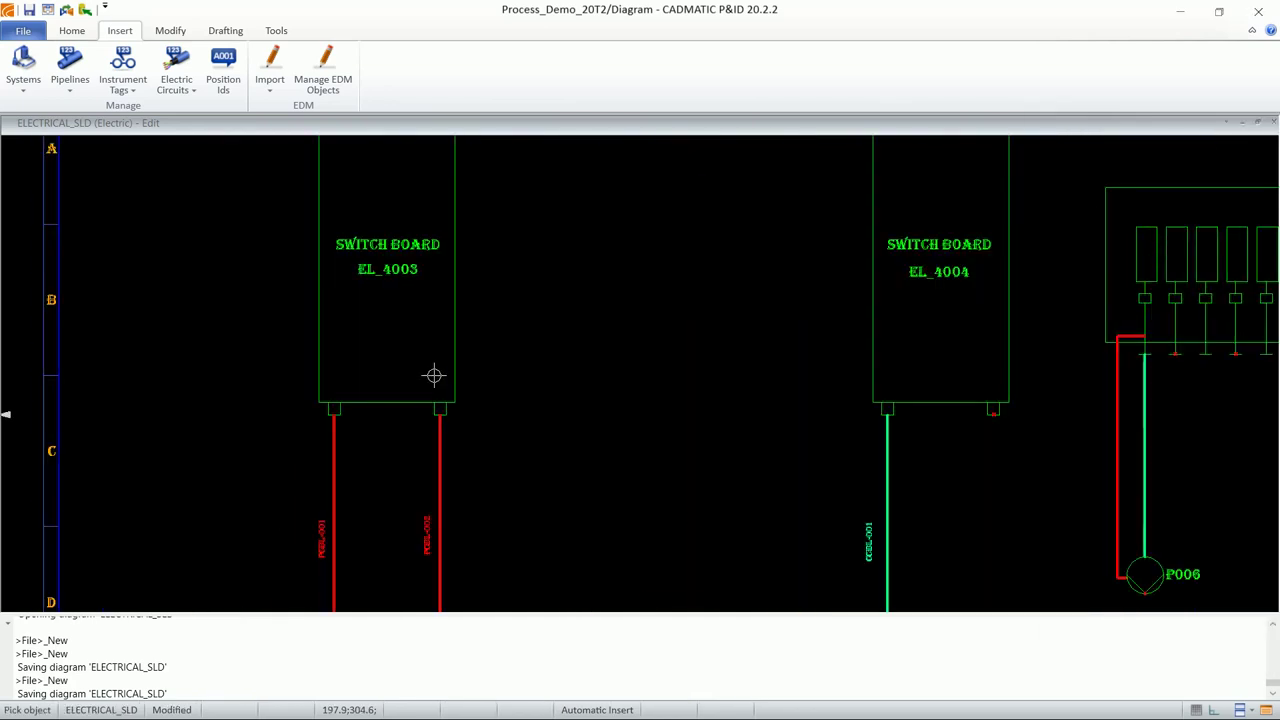
pyautogui.scroll(-1, 434, 374)
pyautogui.scroll(2, 274, 423)
pyautogui.scroll(1, 434, 386)
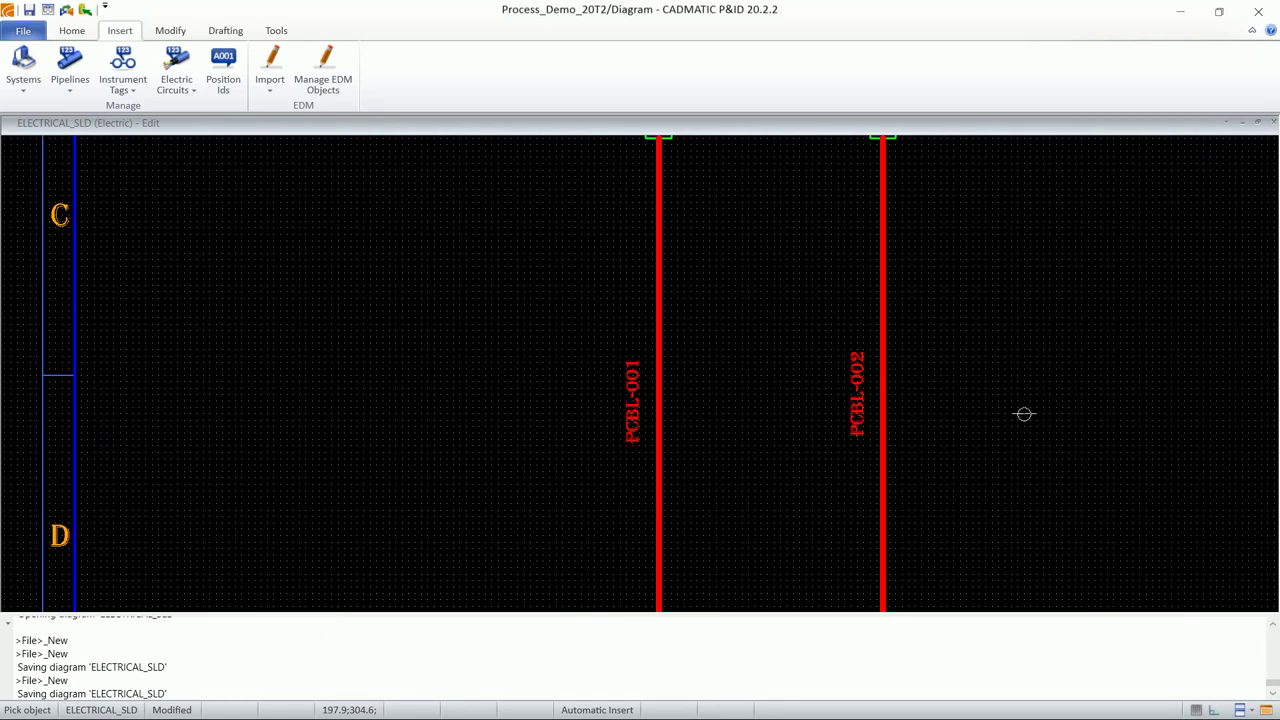
pyautogui.scroll(-1, 709, 380)
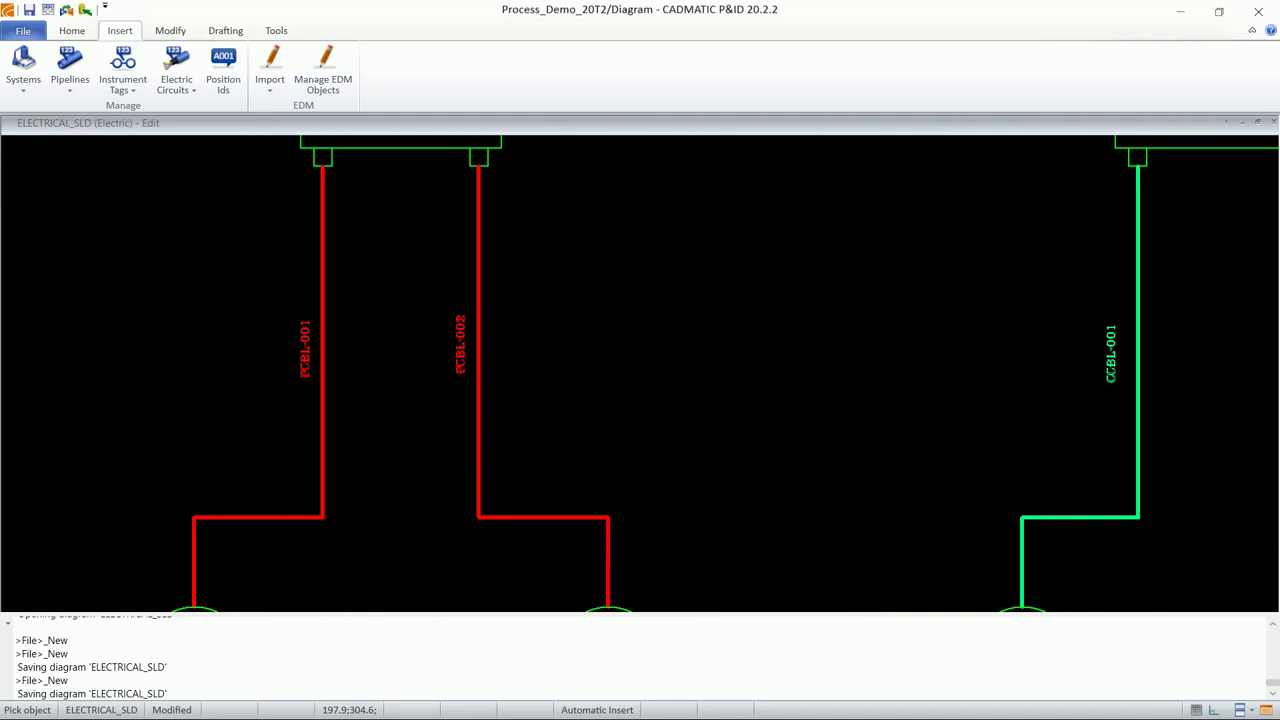
pyautogui.scroll(1, 640, 374)
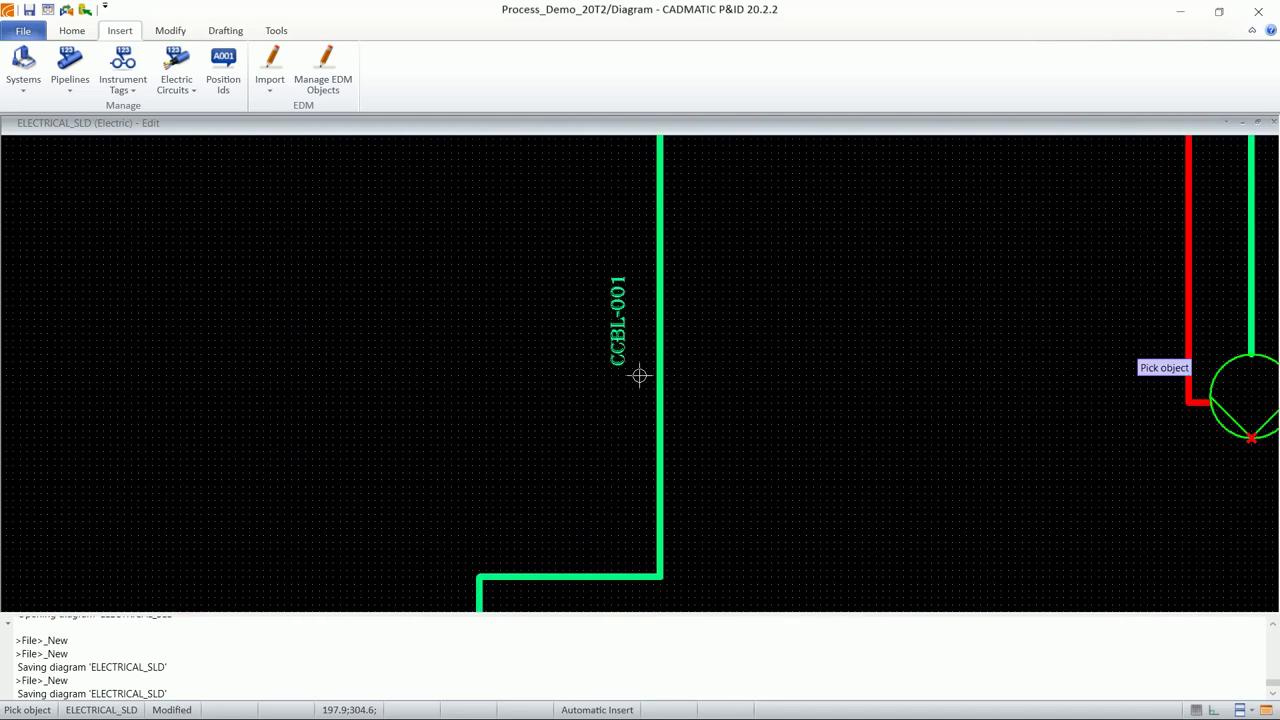
pyautogui.scroll(-2, 640, 374)
pyautogui.scroll(-1, 640, 374)
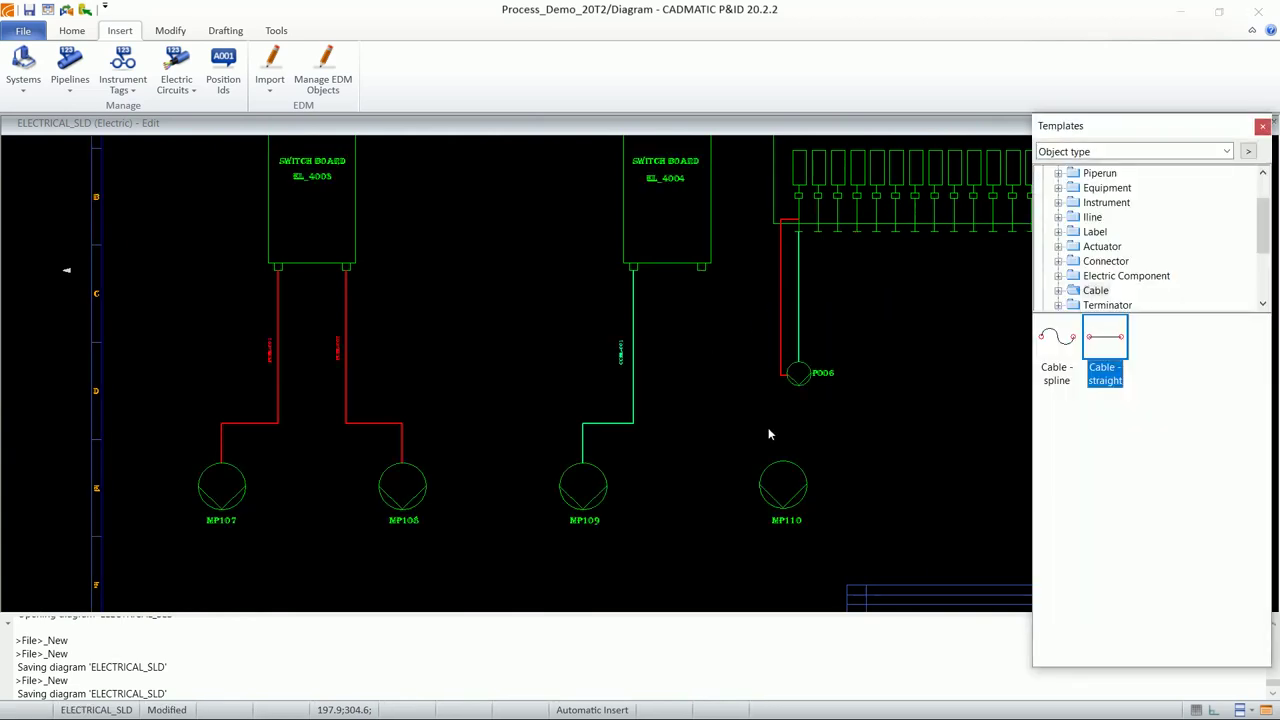
# Step: Draw a straight cable from the free terminal of switch board EL_4004 to the upper connection point of motor MP110
pyautogui.click(1103, 343)
pyautogui.scroll(2, 757, 323)
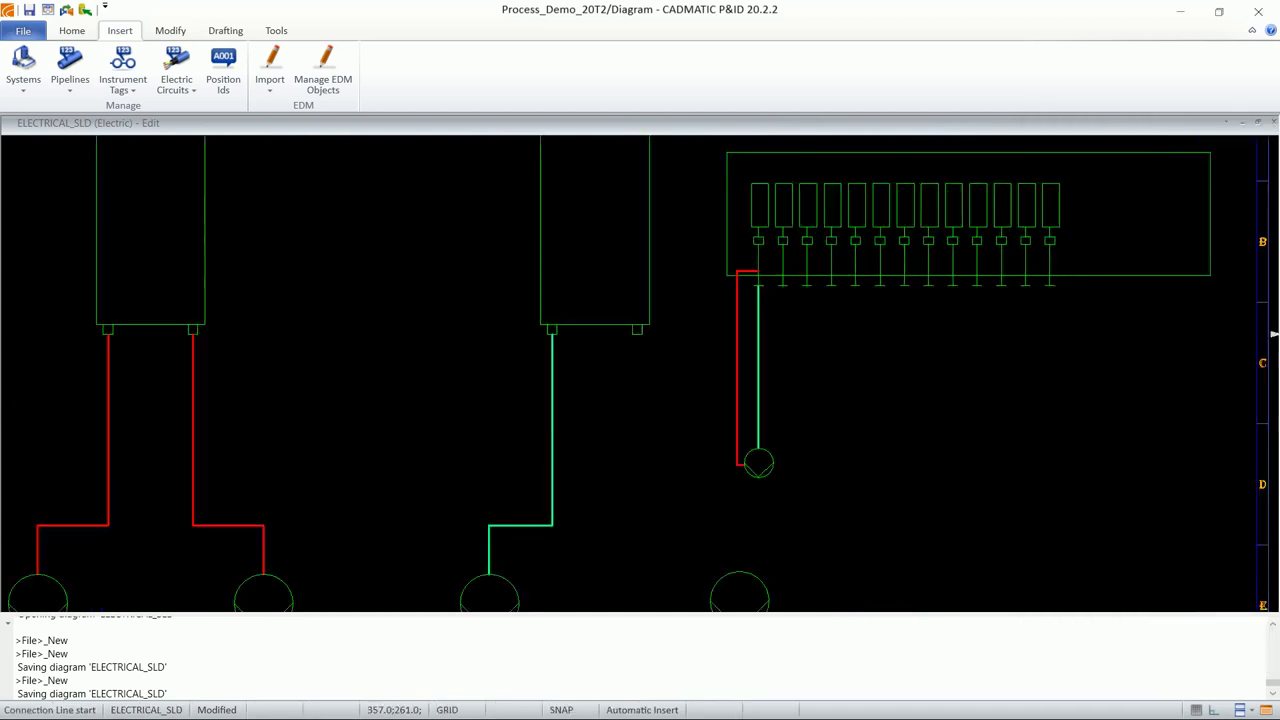
pyautogui.scroll(1, 640, 365)
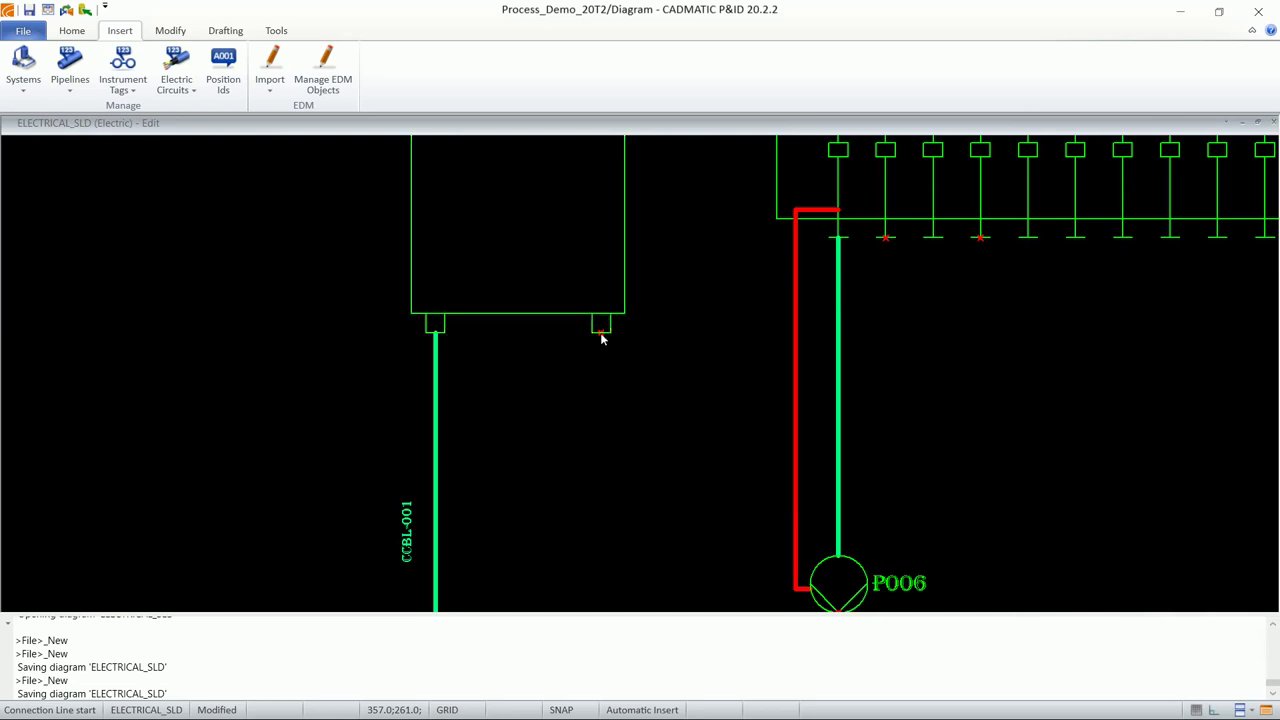
pyautogui.click(601, 330)
pyautogui.scroll(-2, 601, 330)
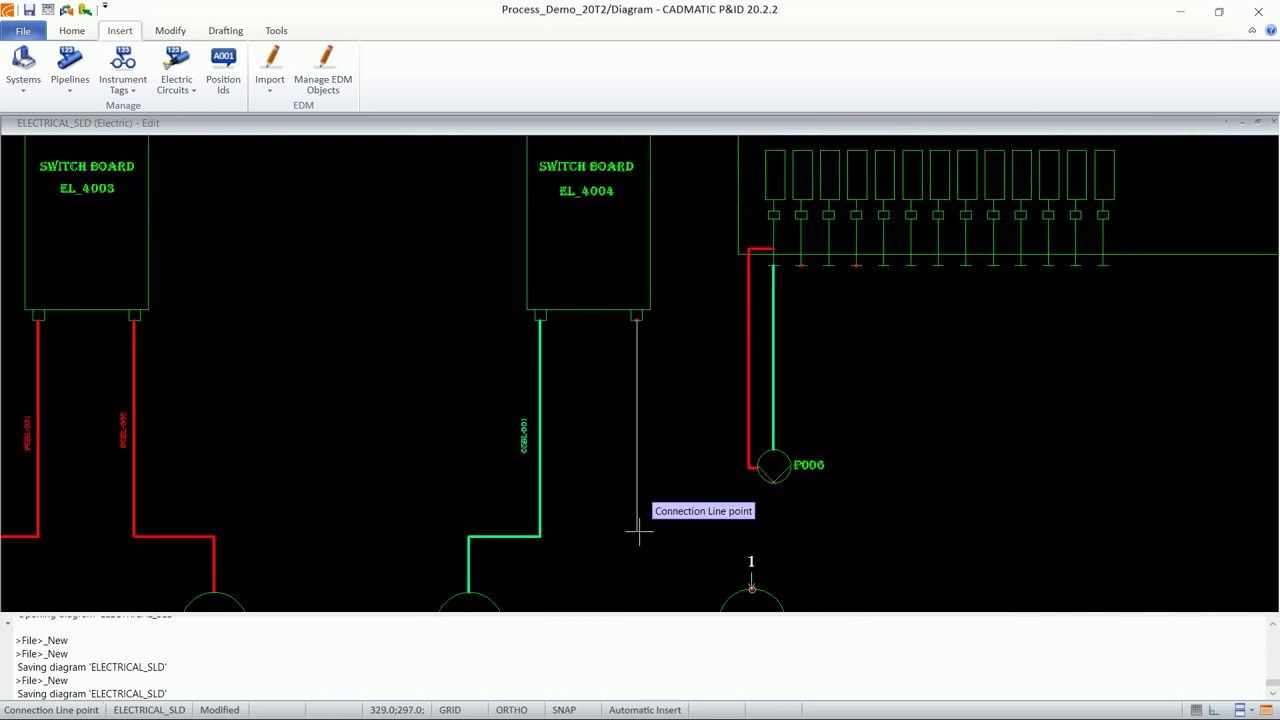
pyautogui.click(638, 536)
pyautogui.click(751, 588)
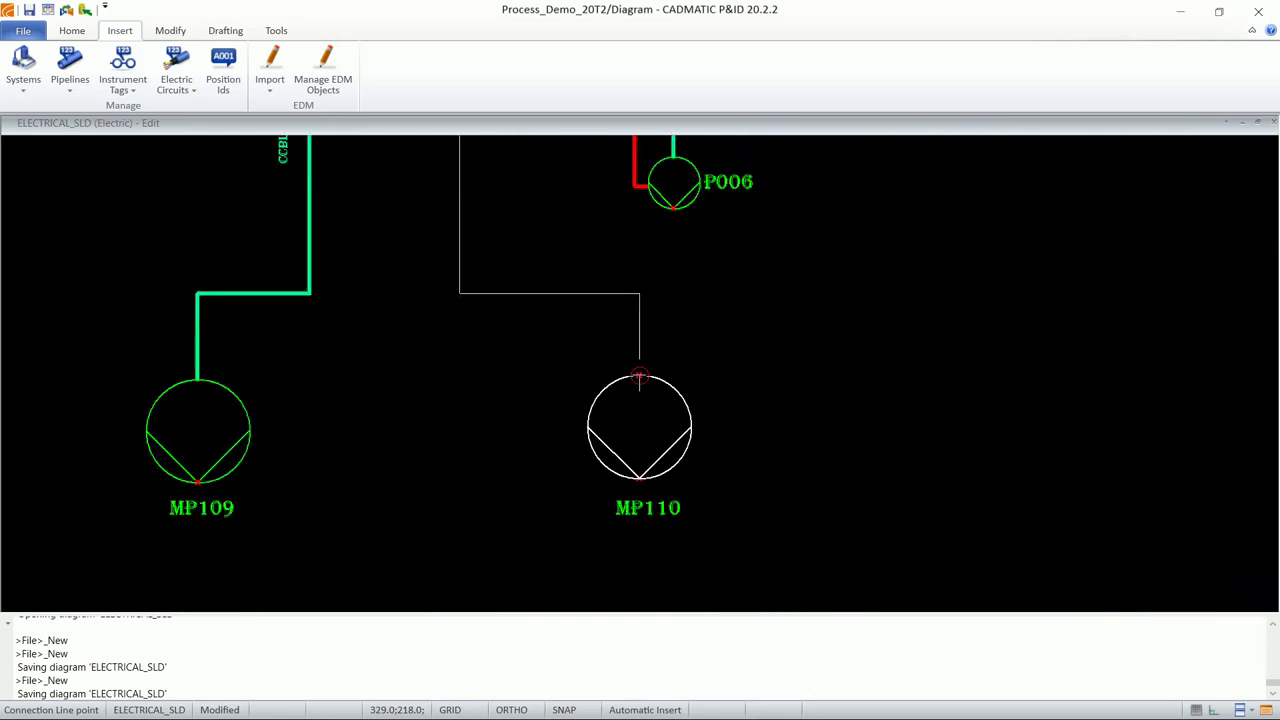
pyautogui.click(639, 376)
pyautogui.scroll(-3, 680, 375)
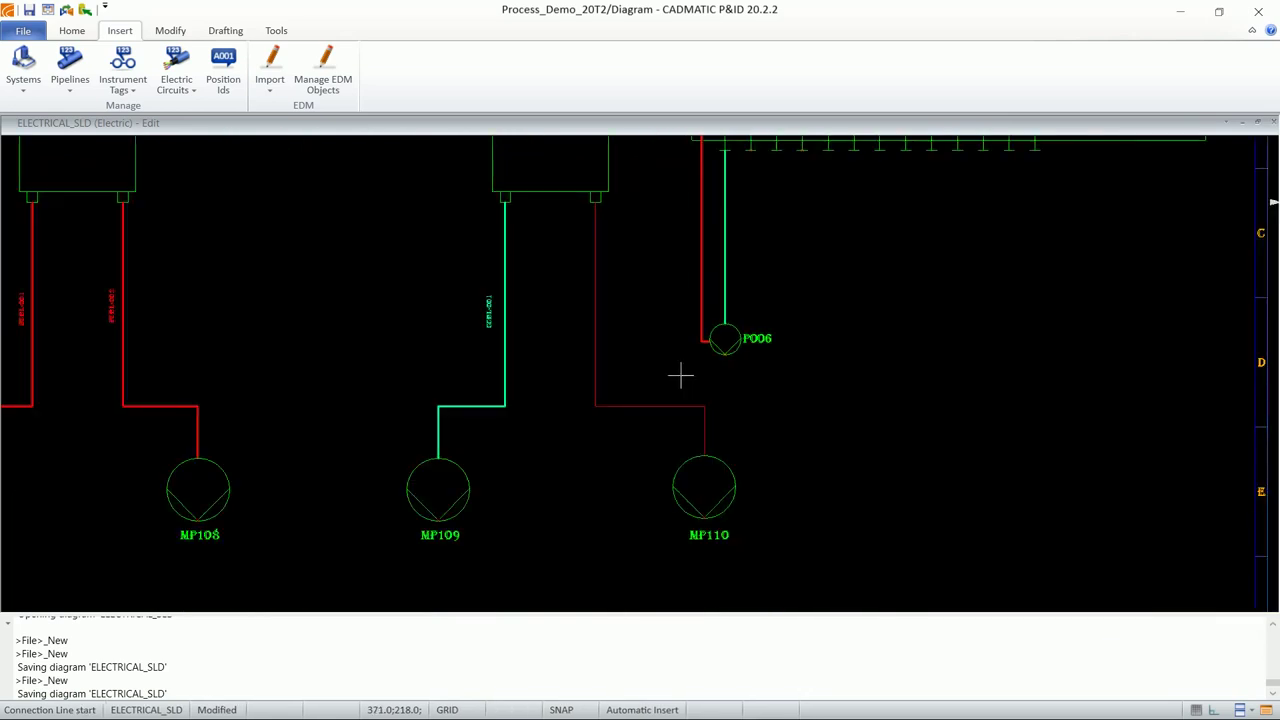
pyautogui.scroll(-2, 680, 375)
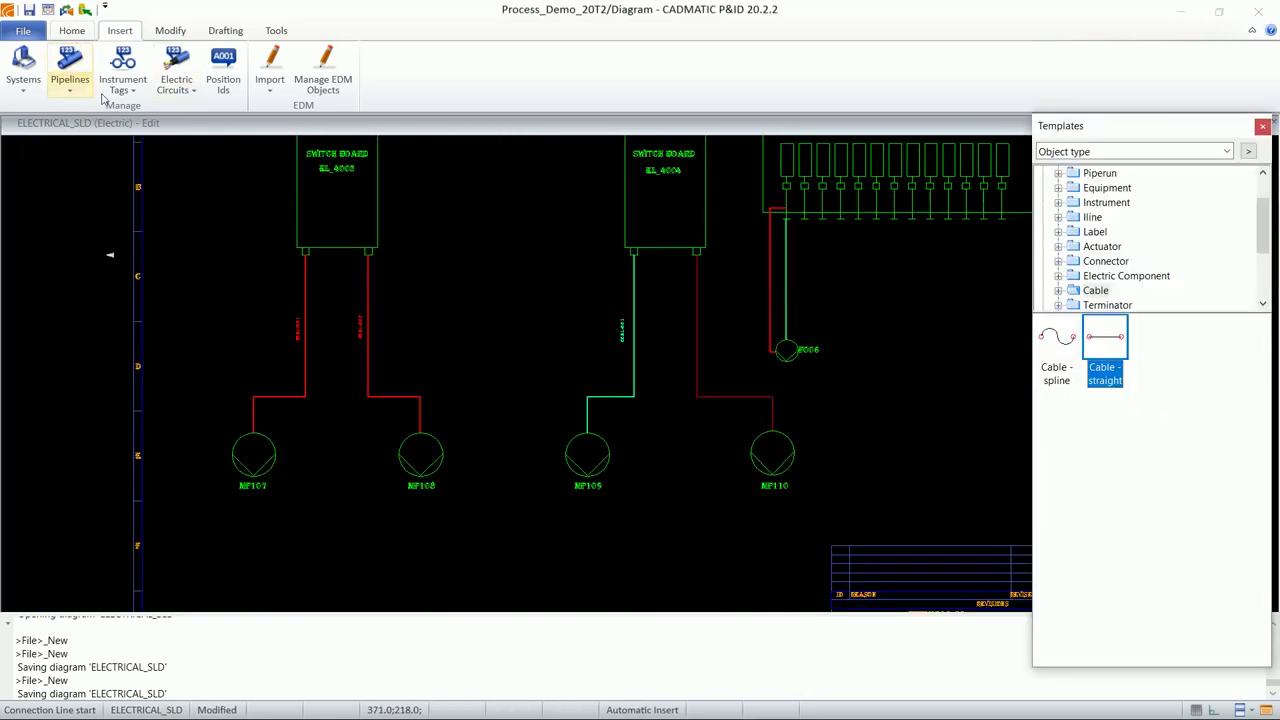
# Step: Assign electric circuit CONTROL_CABLES-001 of system CONTROL_CABLES to the new cable between EL_4004 and MP110
pyautogui.click(175, 86)
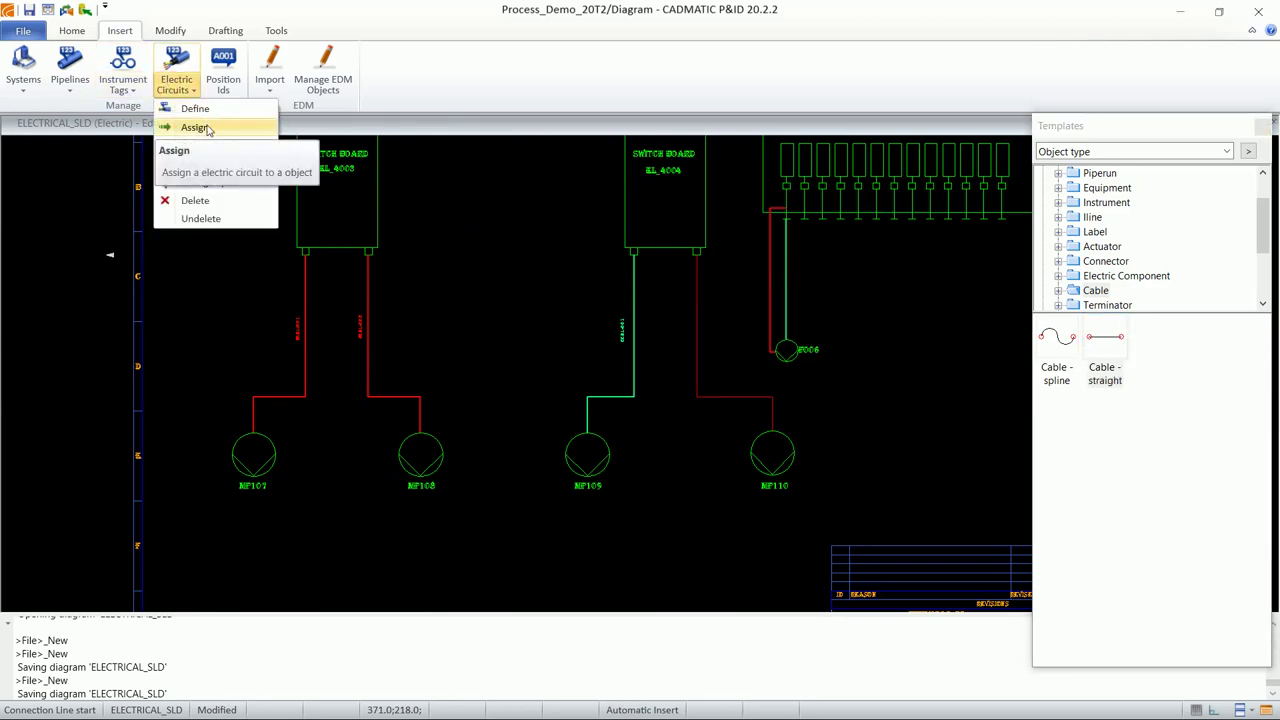
pyautogui.click(195, 127)
pyautogui.click(741, 414)
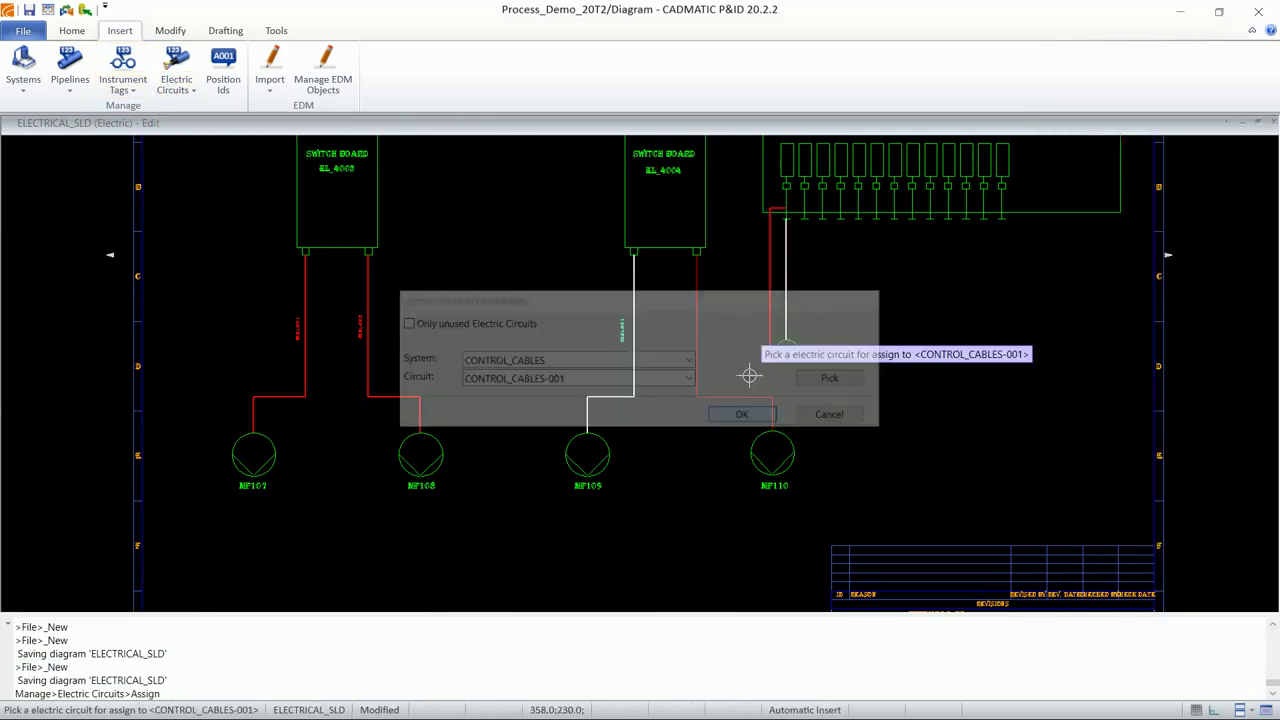
pyautogui.click(697, 343)
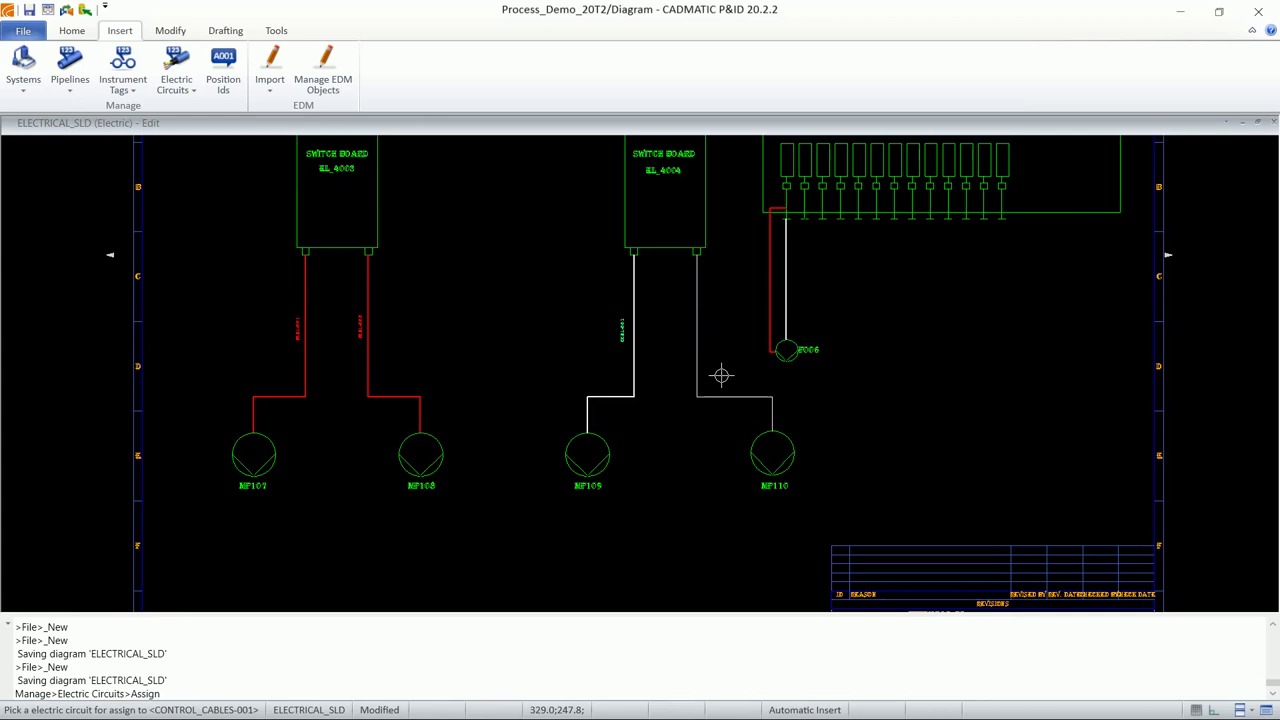
pyautogui.press('Return')
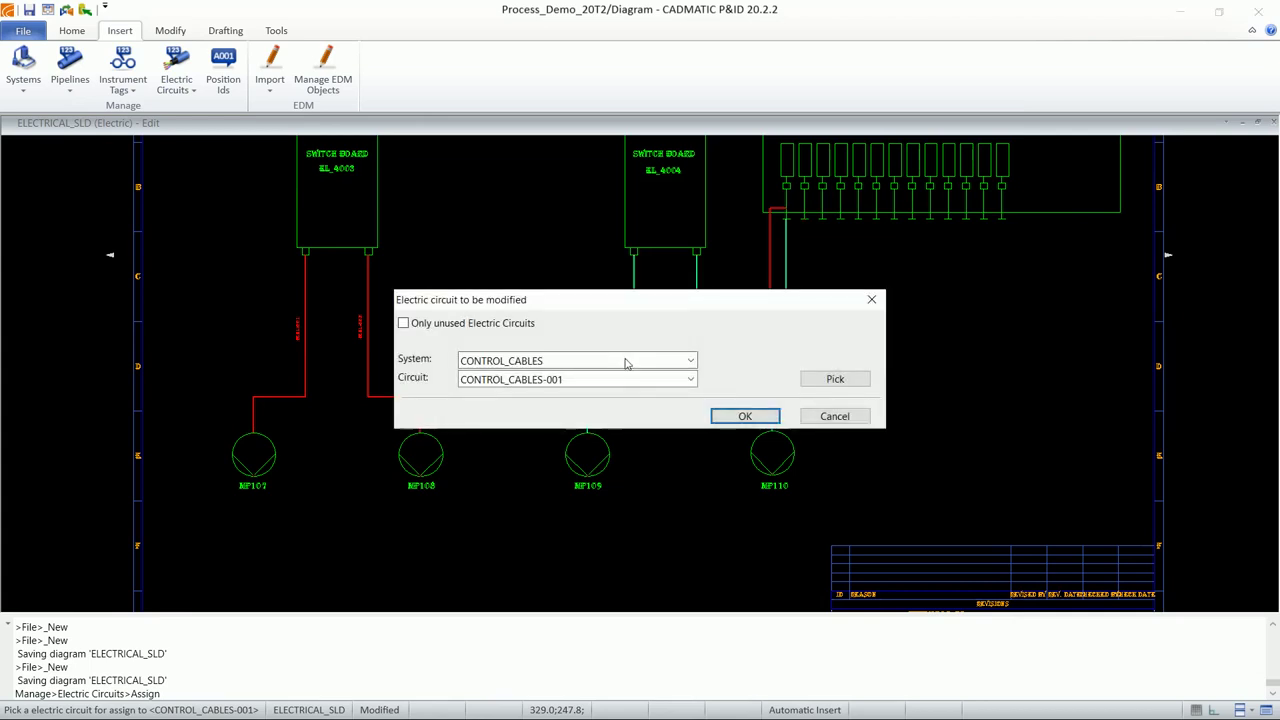
pyautogui.click(766, 417)
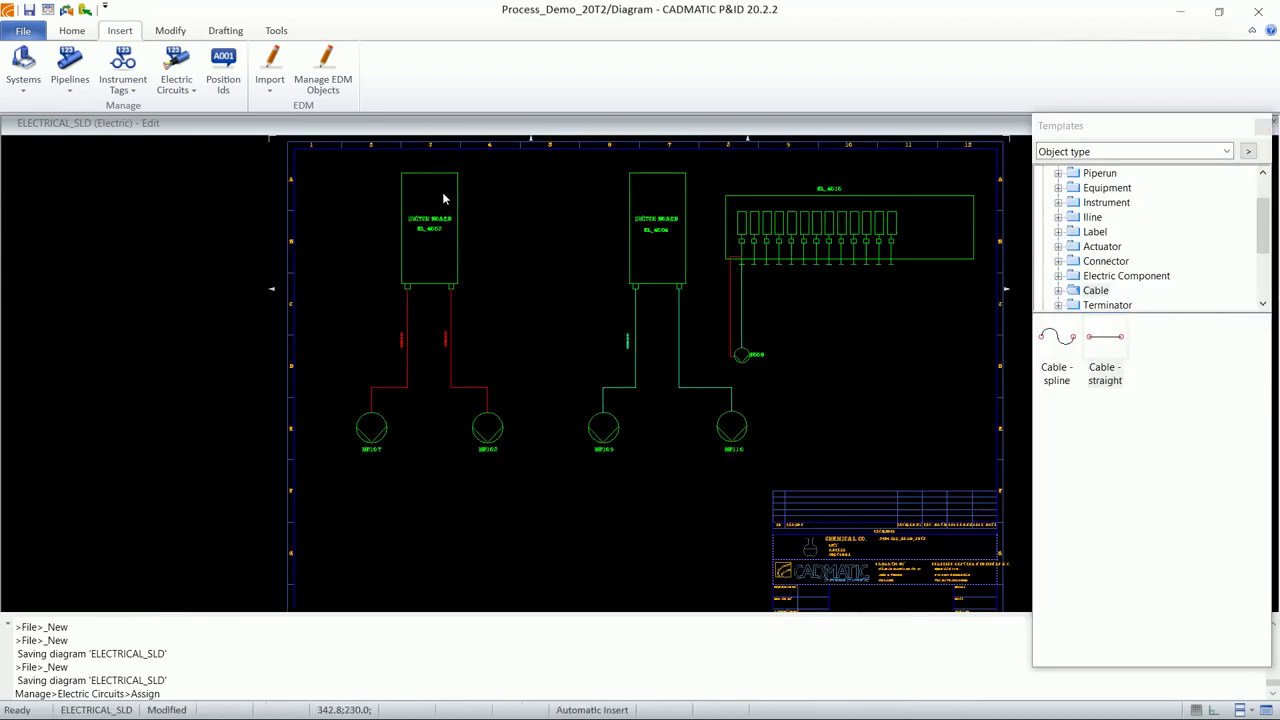
# Step: Set the position ID of the cable between EL_4004 and MP110 to CCBL-002 and assign it part size PC3X3
pyautogui.scroll(5, 703, 314)
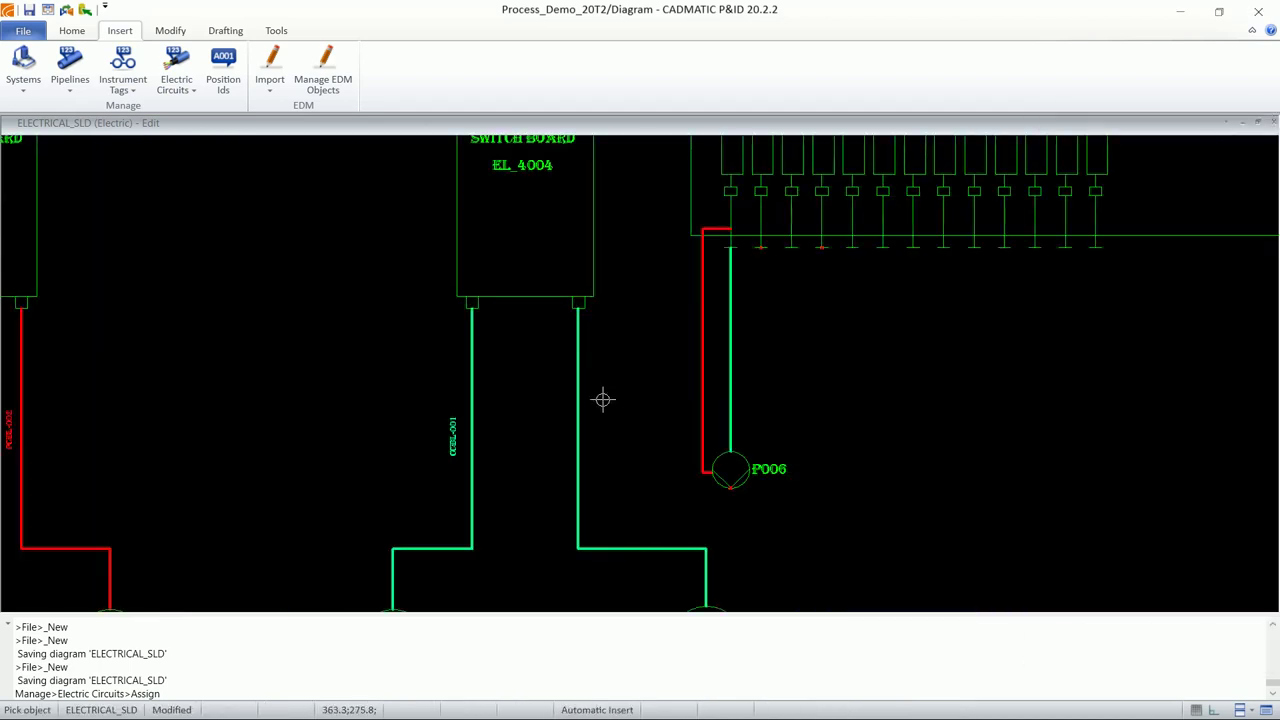
pyautogui.rightClick(581, 406)
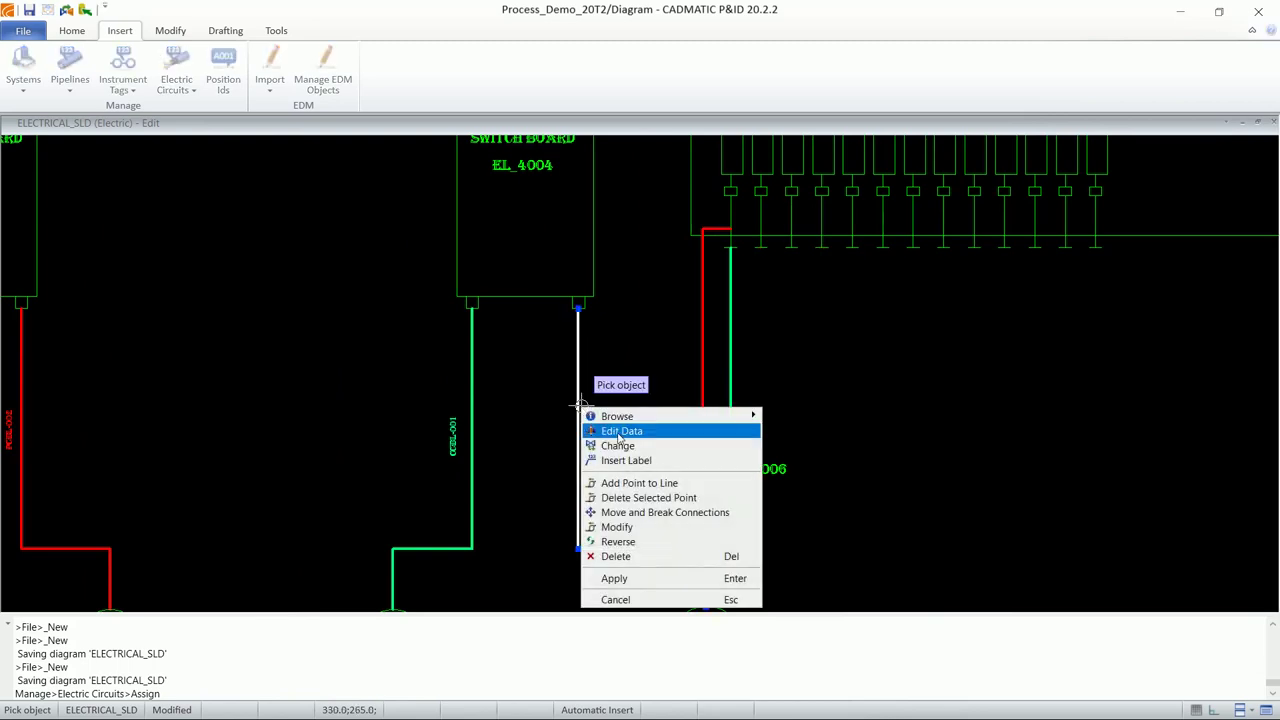
pyautogui.click(620, 431)
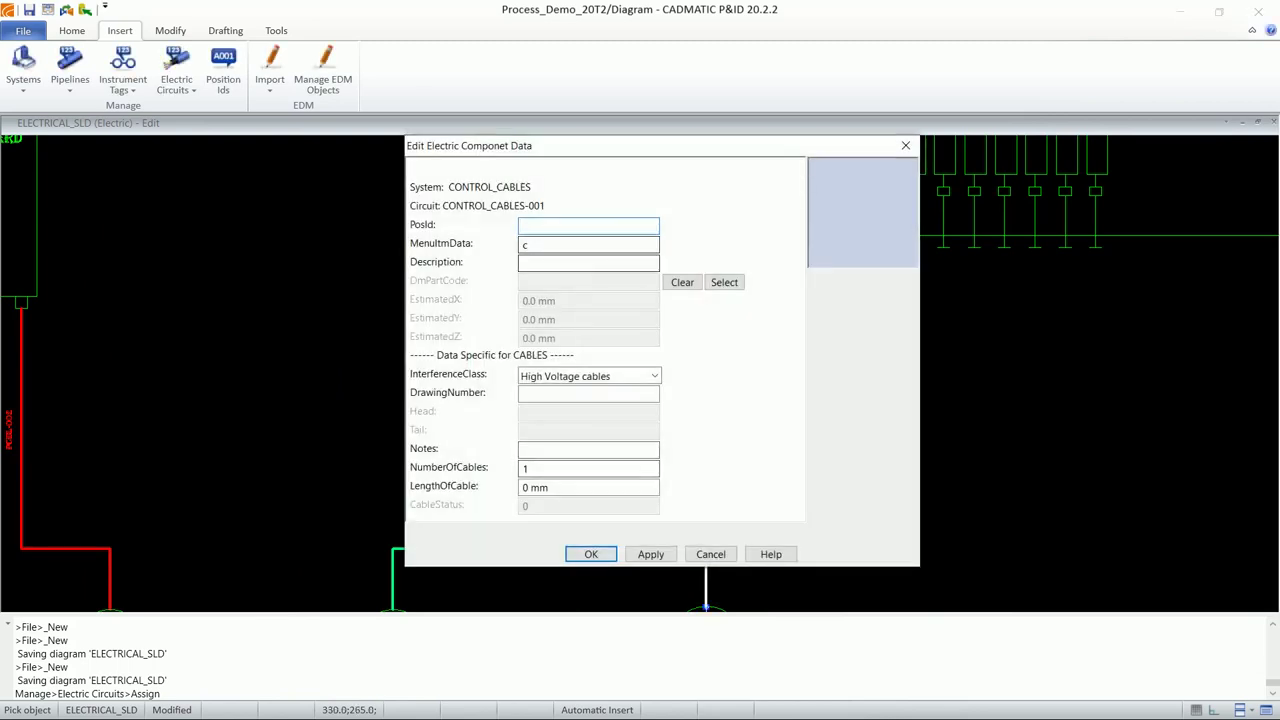
pyautogui.moveTo(543, 155); pyautogui.dragTo(494, 155)
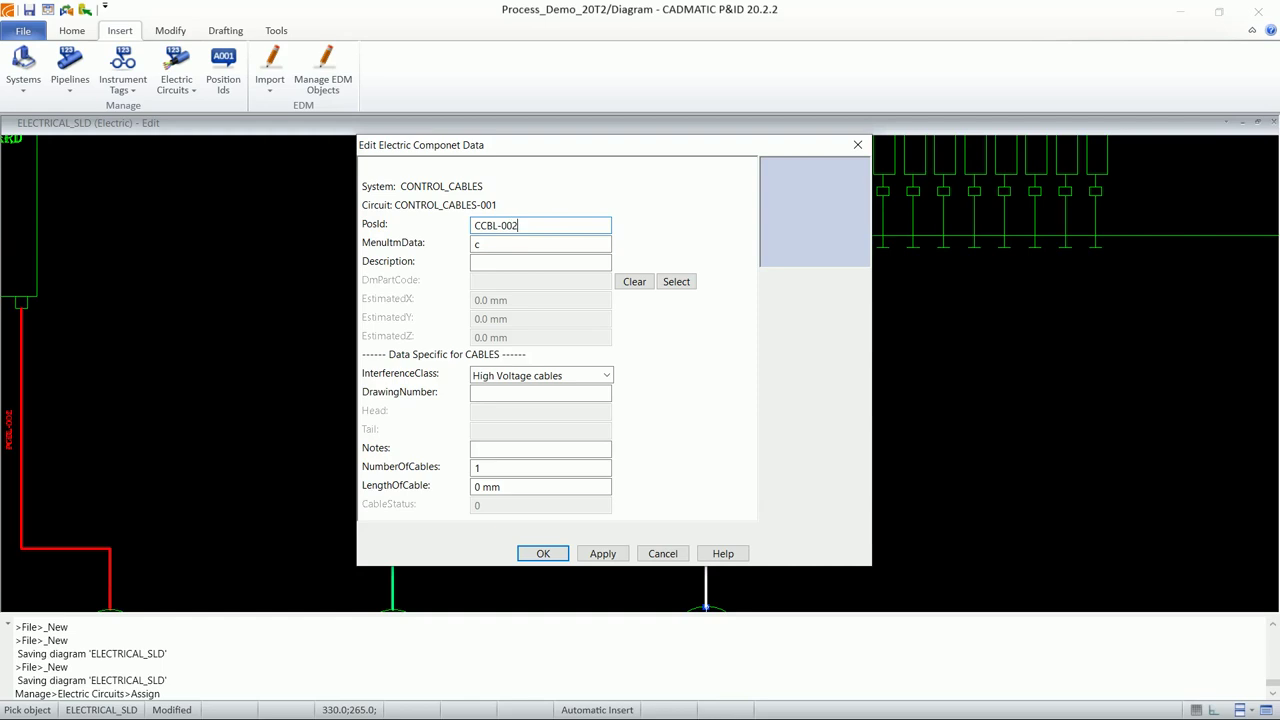
pyautogui.click(676, 283)
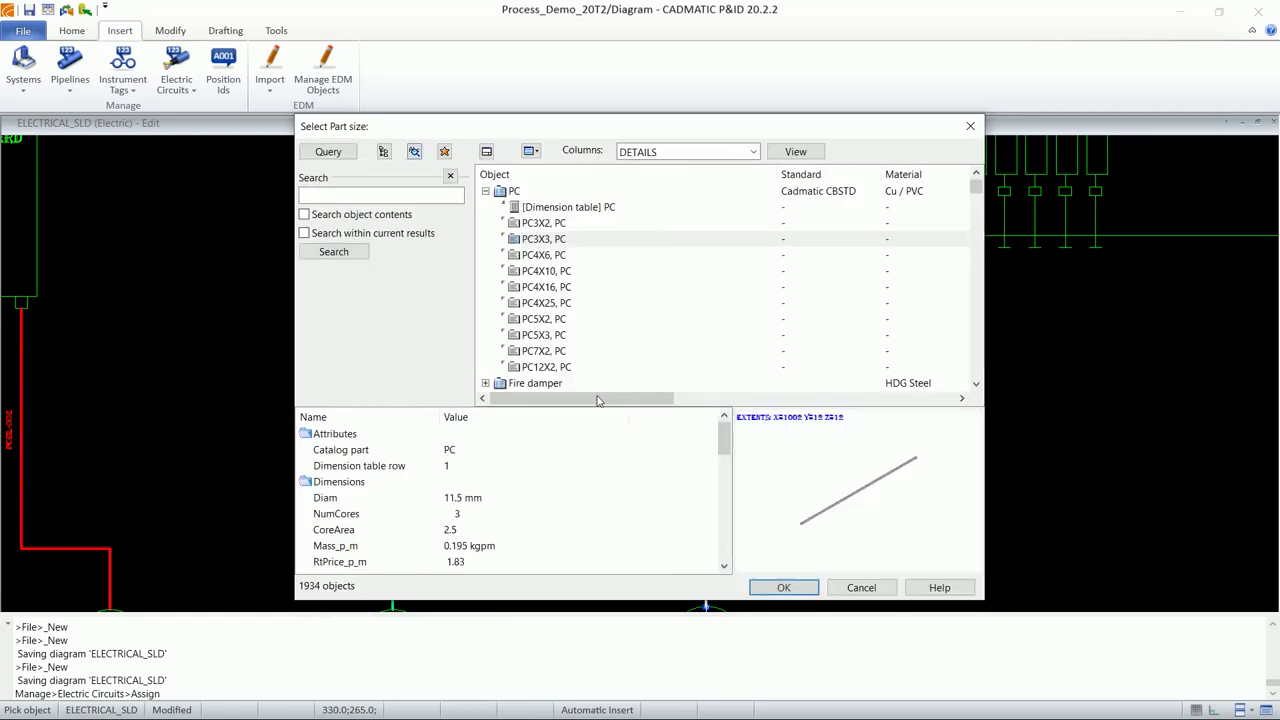
pyautogui.click(771, 587)
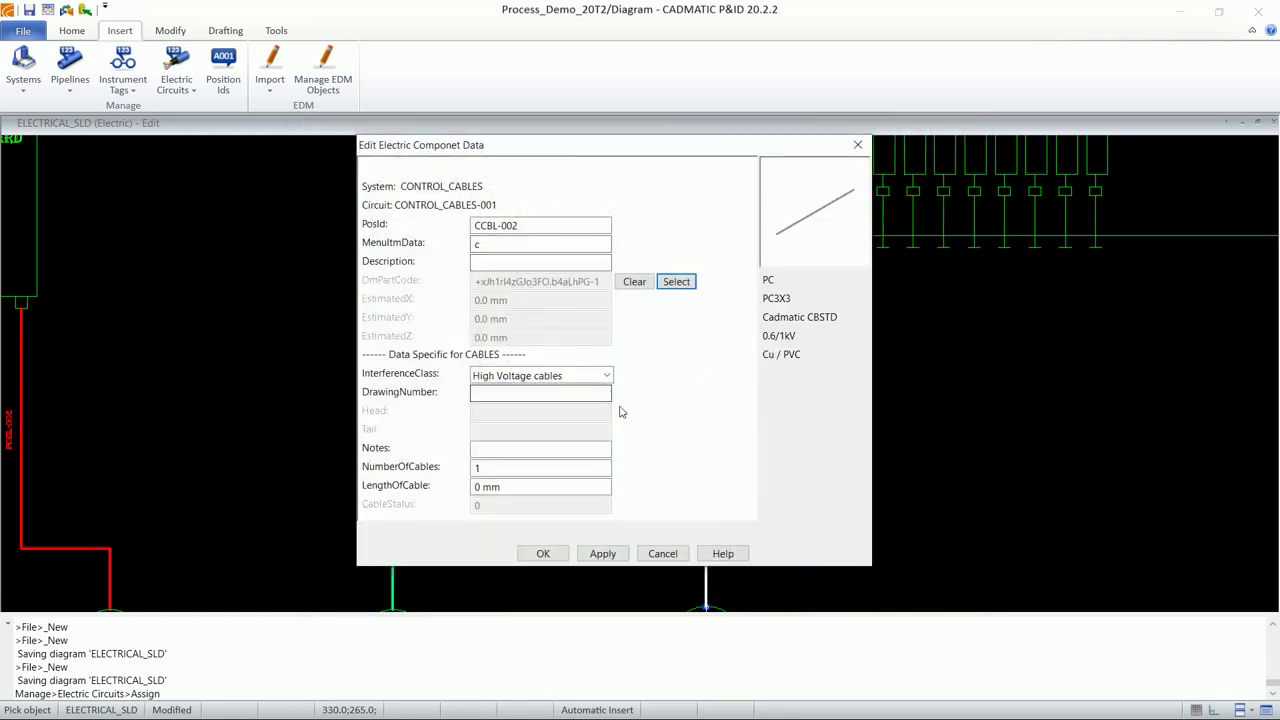
# Step: Set the interference class of CCBL-002 to Control cables with 1 as the number of cables, and apply the data
pyautogui.click(530, 378)
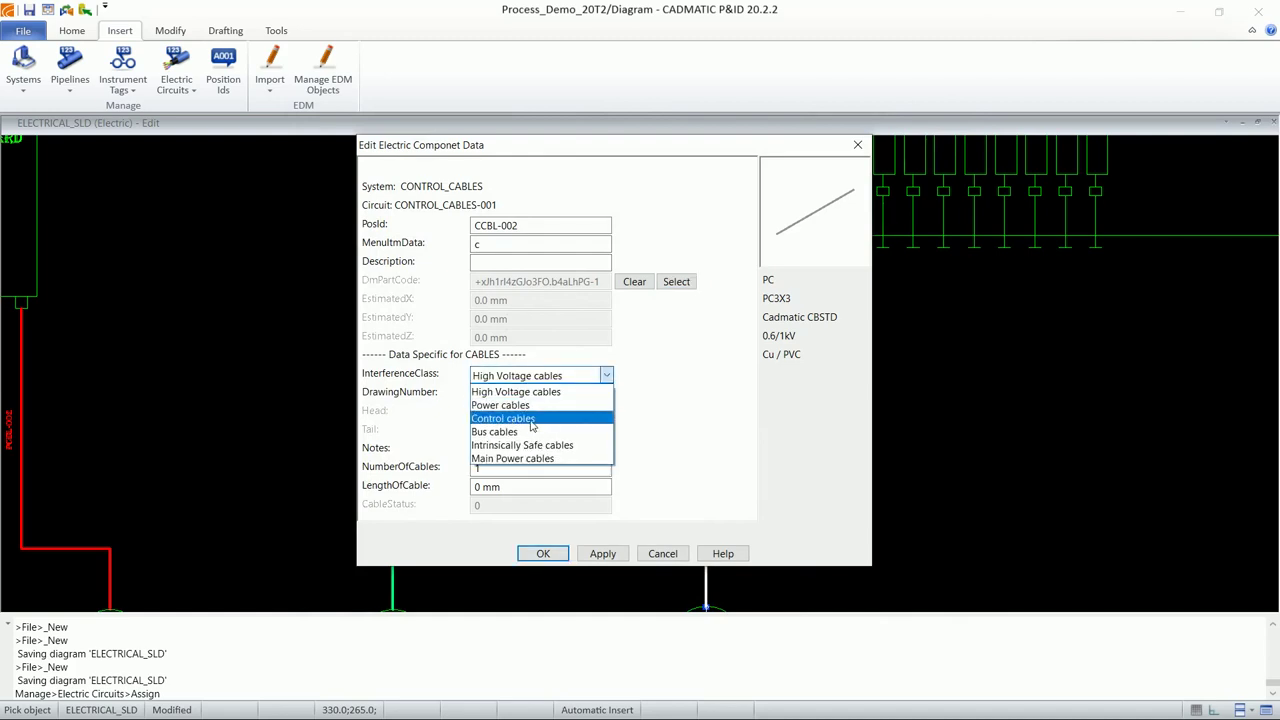
pyautogui.click(520, 420)
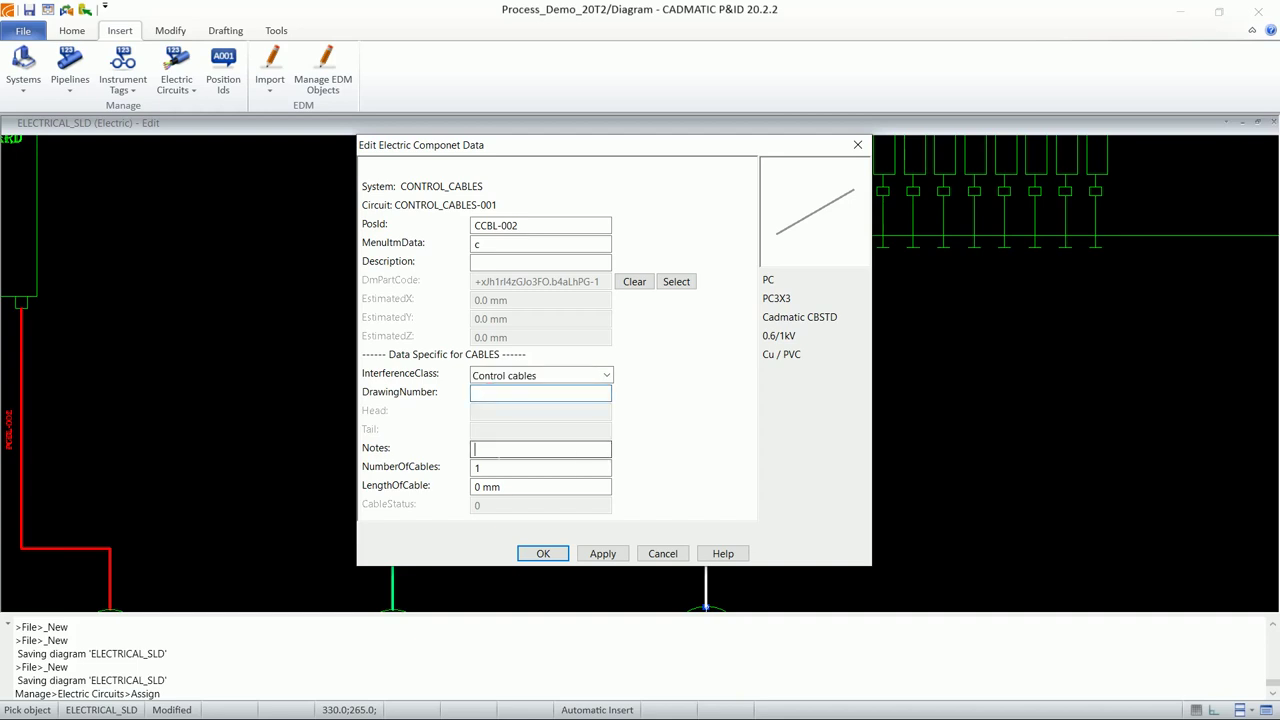
pyautogui.click(494, 469)
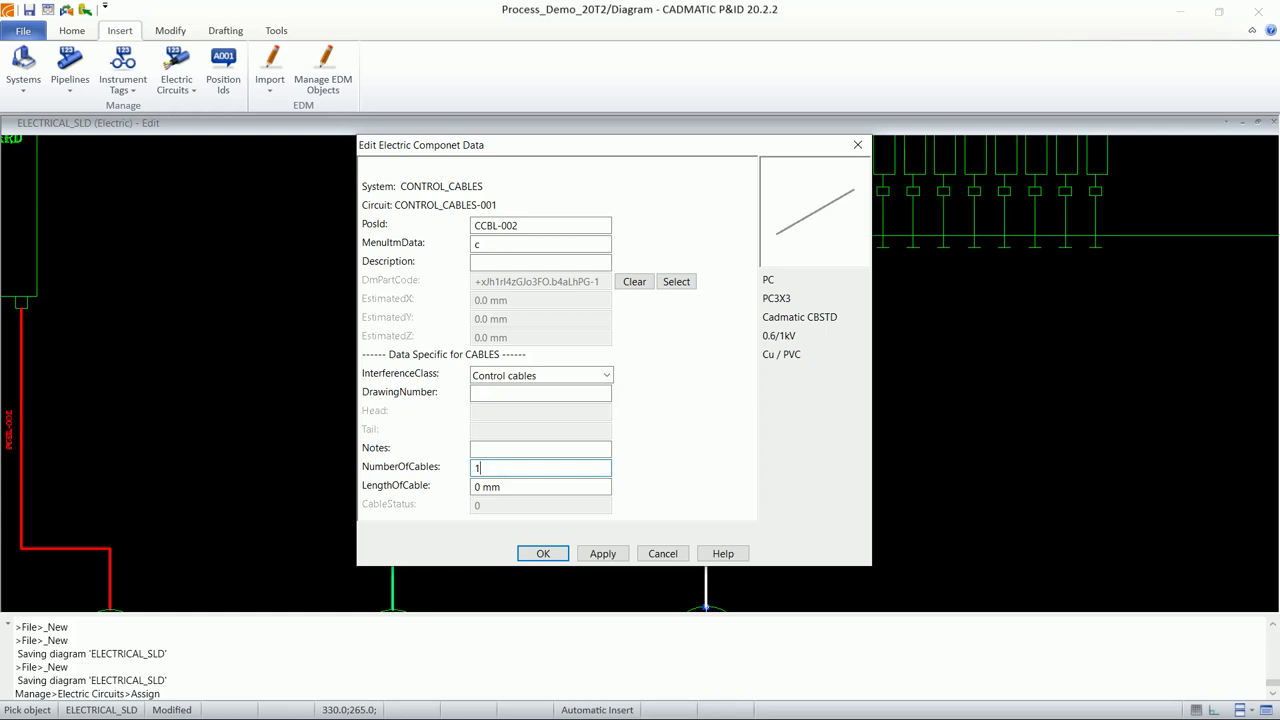
pyautogui.click(603, 553)
pyautogui.click(543, 554)
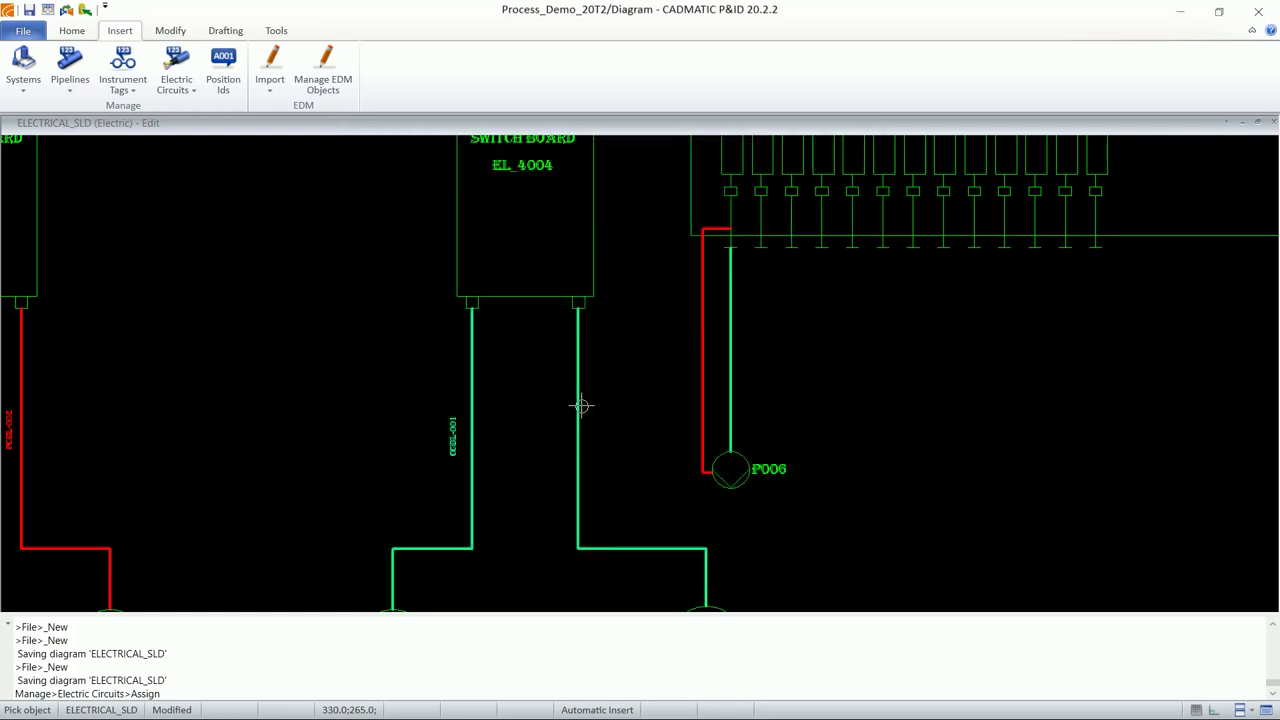
# Step: Insert a Cable Position Id label beside the vertical run of the cable between EL_4004 and MP110
pyautogui.scroll(-2, 694, 374)
pyautogui.scroll(2, 690, 378)
pyautogui.scroll(-1, 677, 380)
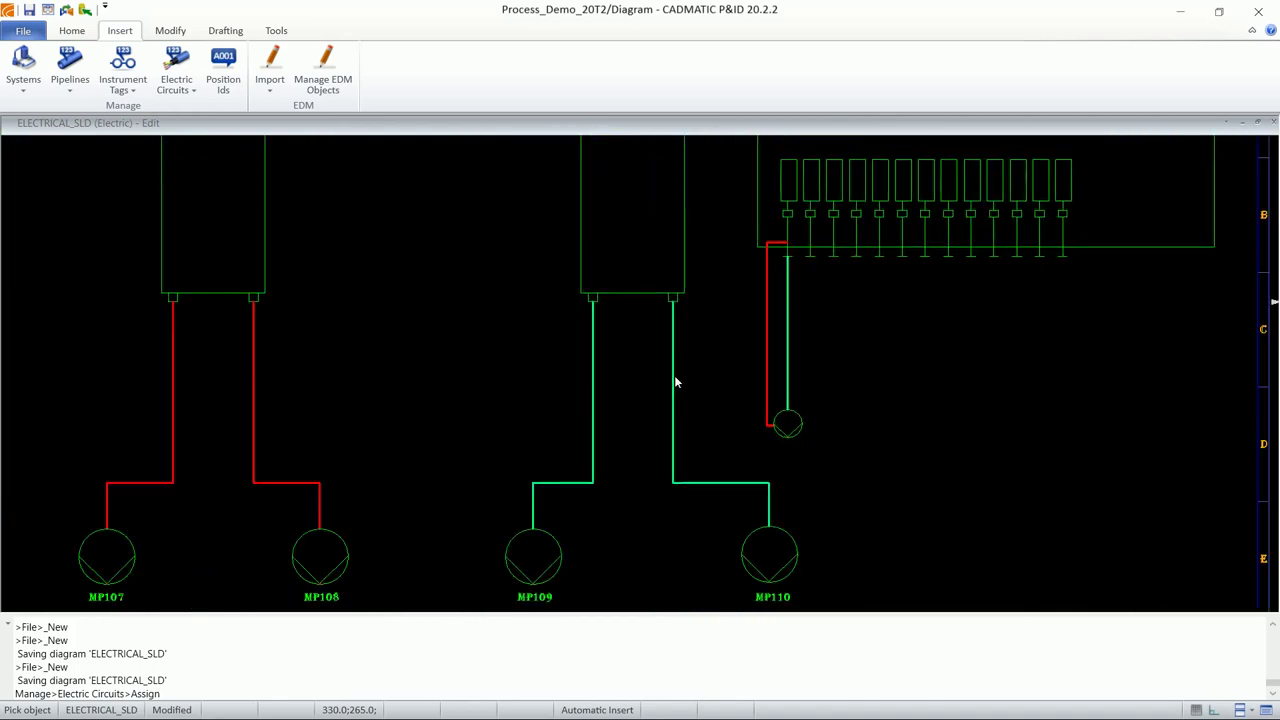
pyautogui.click(85, 32)
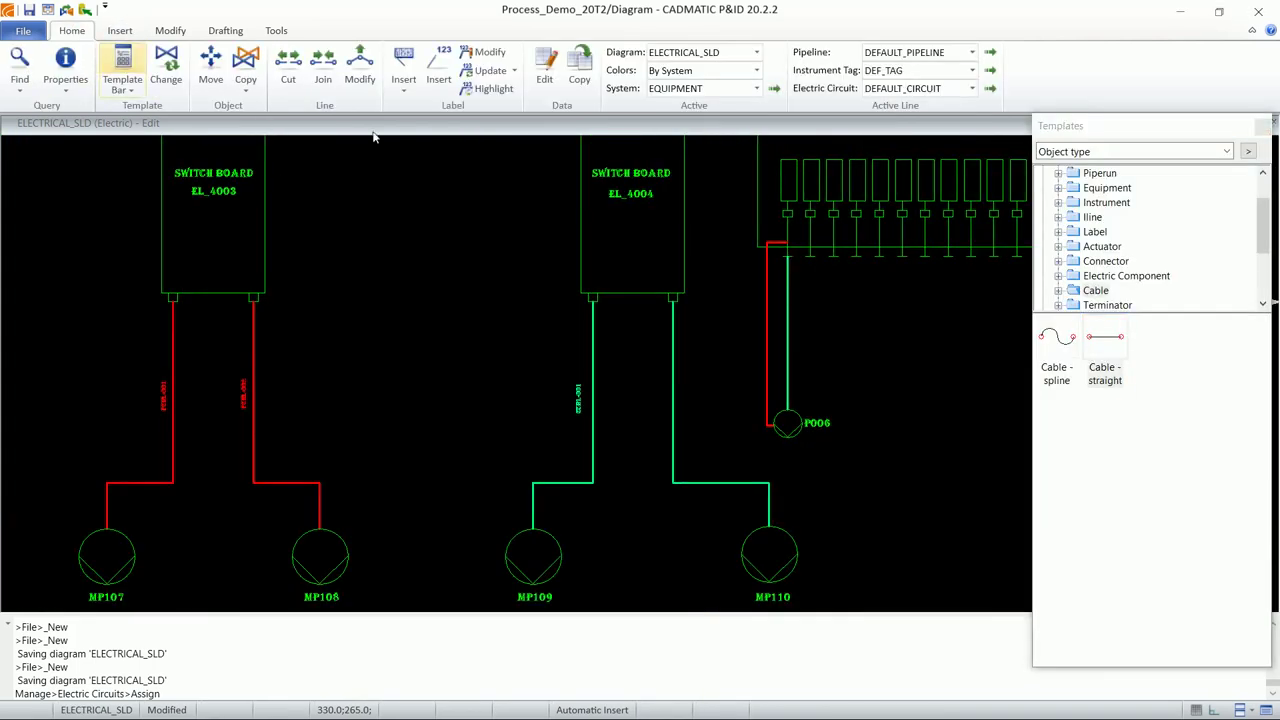
pyautogui.click(403, 70)
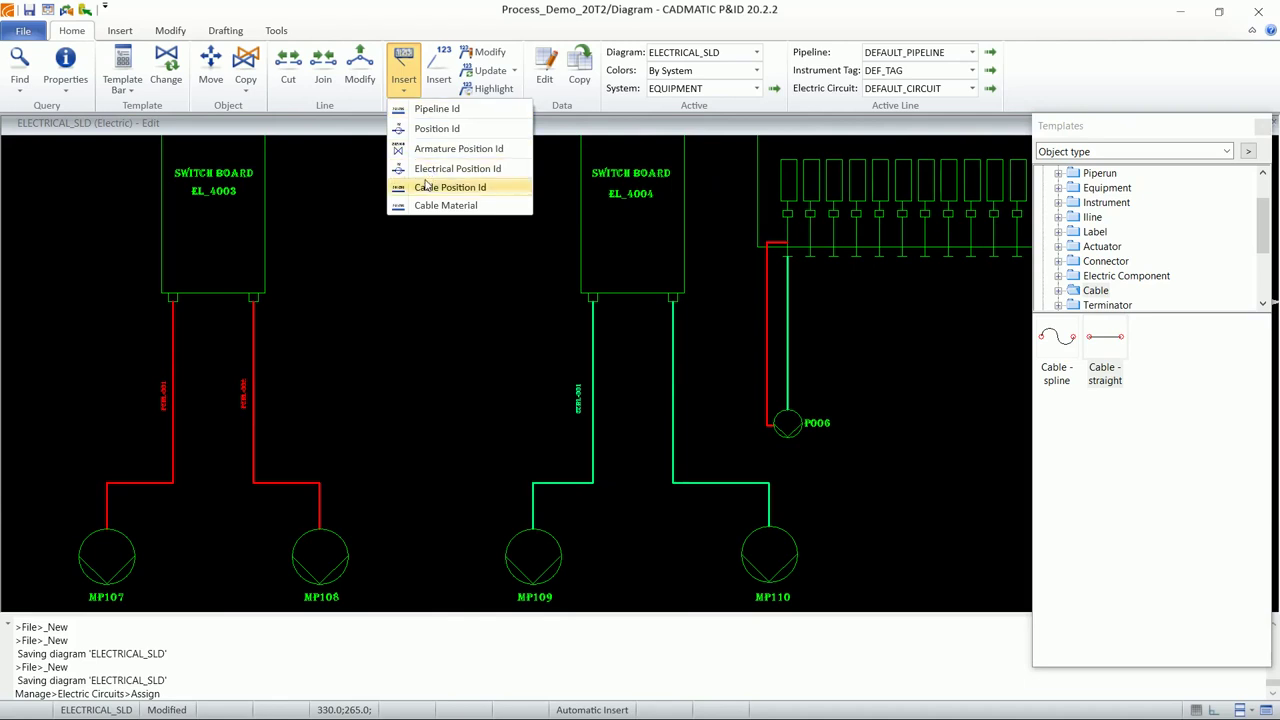
pyautogui.click(450, 187)
pyautogui.click(671, 395)
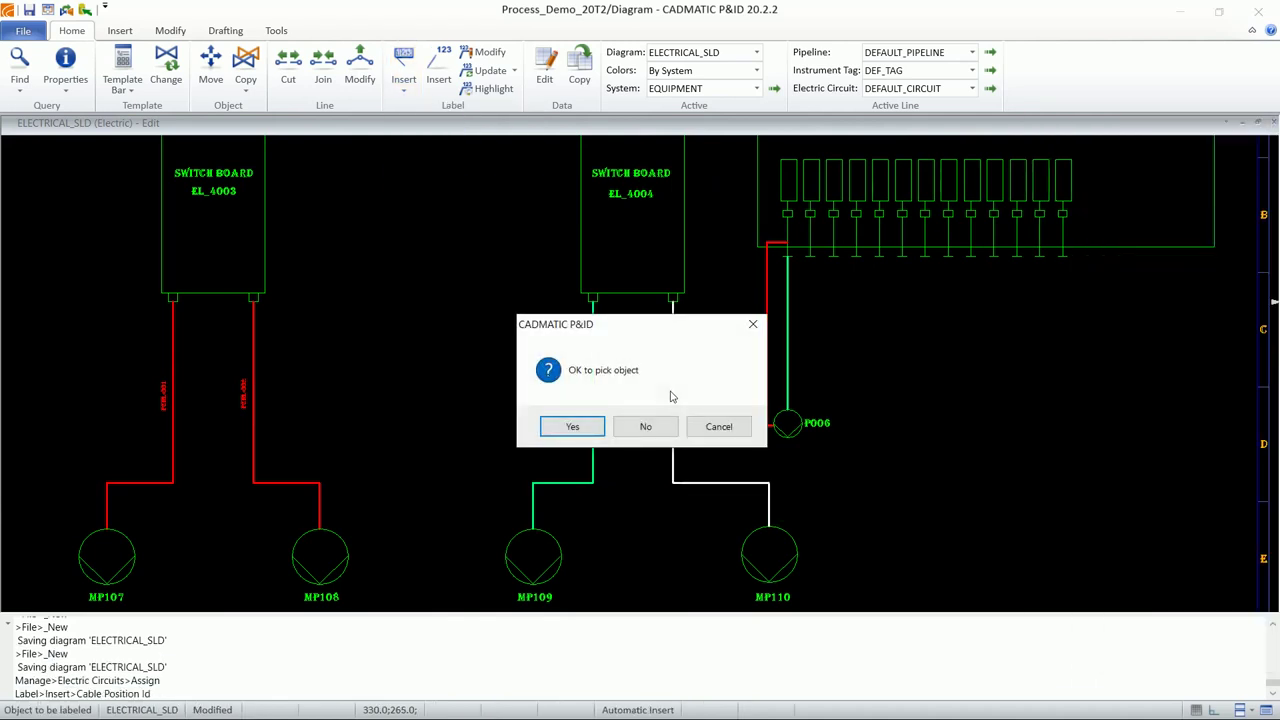
pyautogui.click(572, 426)
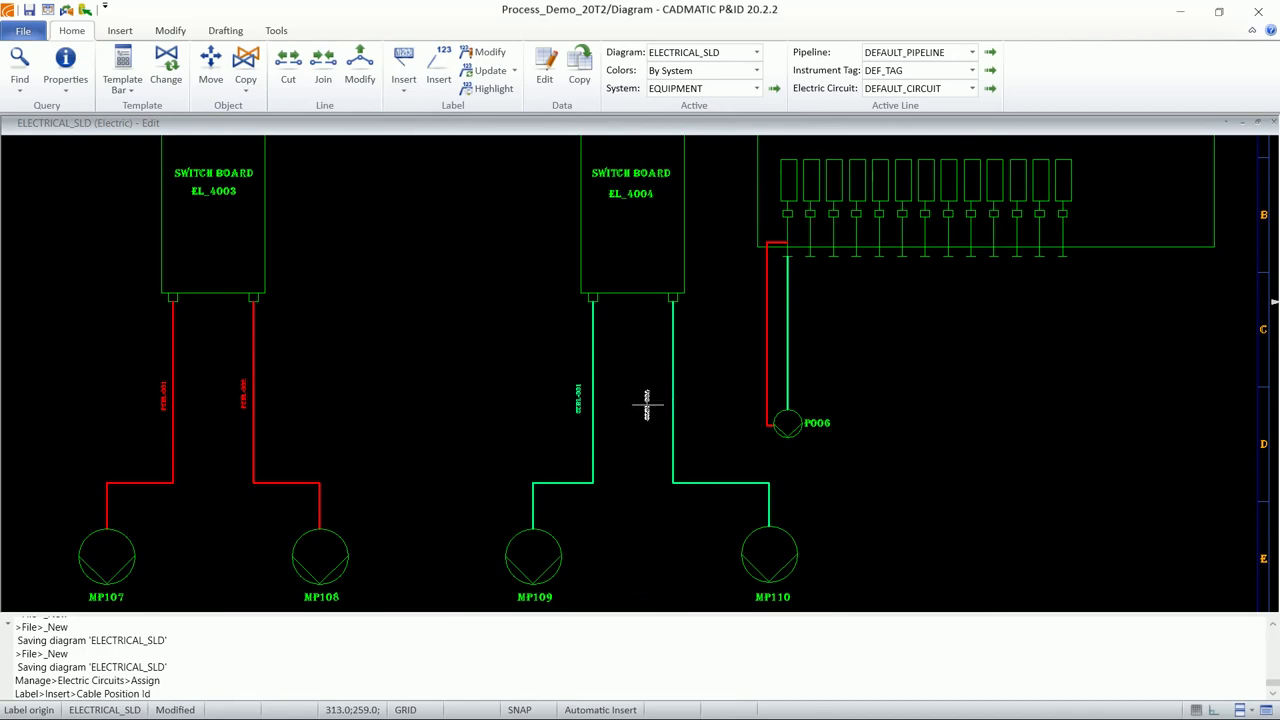
pyautogui.click(654, 394)
pyautogui.scroll(4, 648, 385)
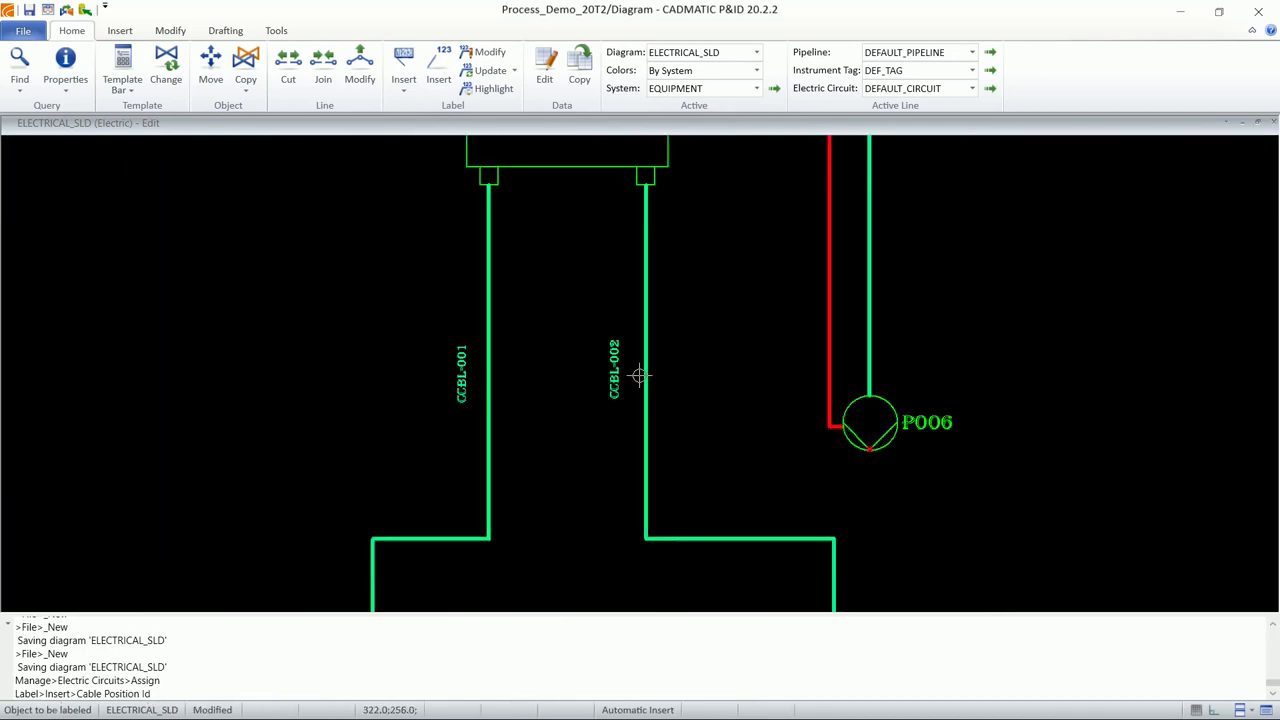
pyautogui.scroll(-4, 638, 375)
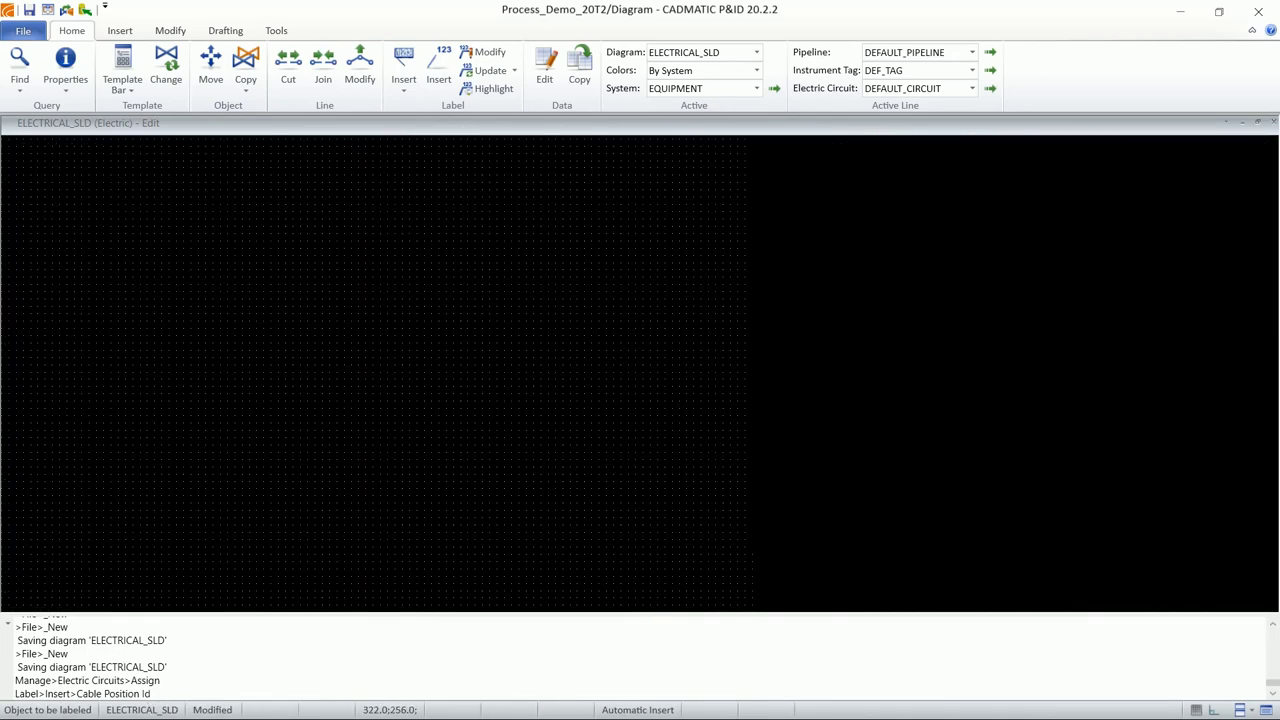
# Step: Save the ELECTRICAL_SLD diagram and update its integration to 3D without creating a new revision
pyautogui.scroll(-3, 638, 375)
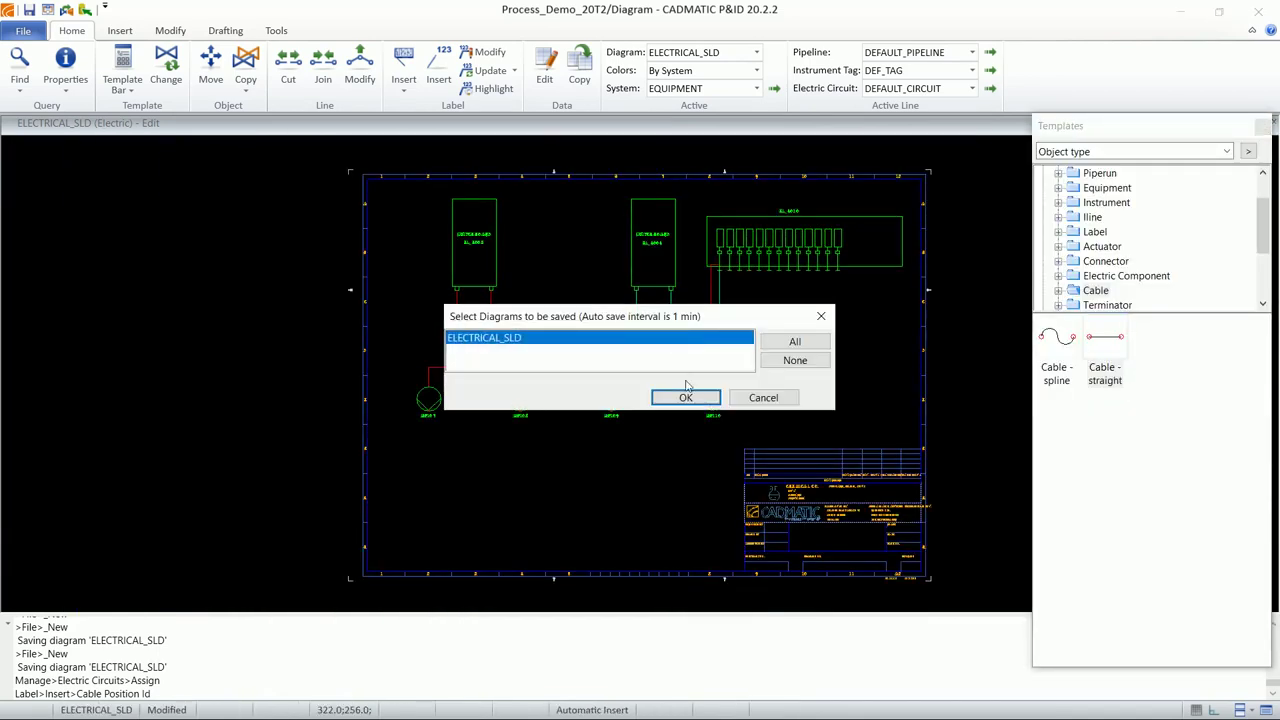
pyautogui.click(686, 396)
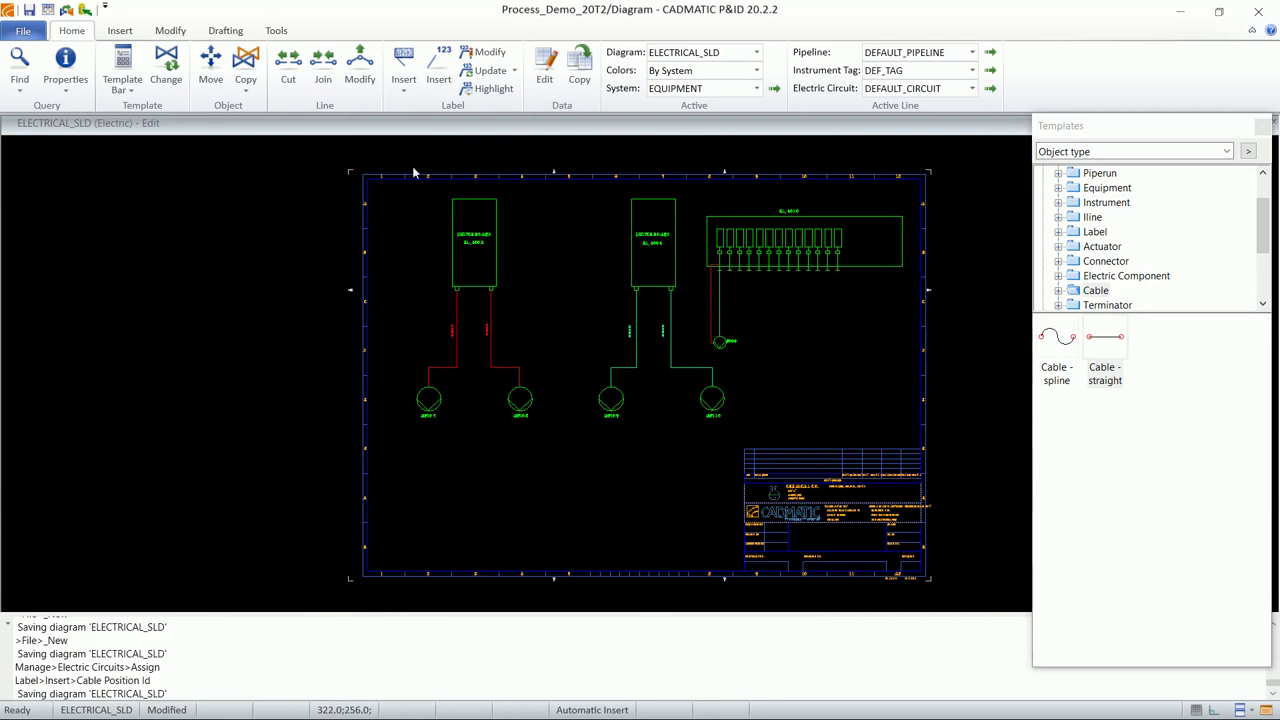
pyautogui.click(65, 10)
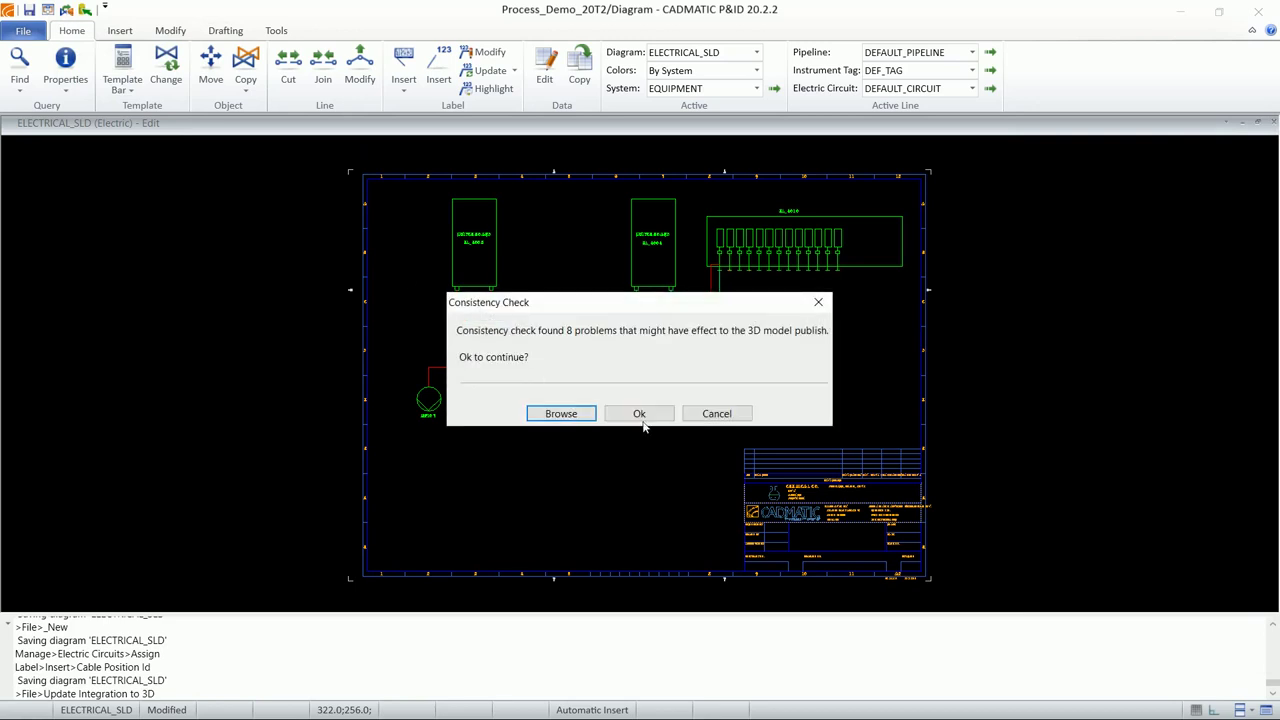
pyautogui.click(641, 420)
pyautogui.click(700, 432)
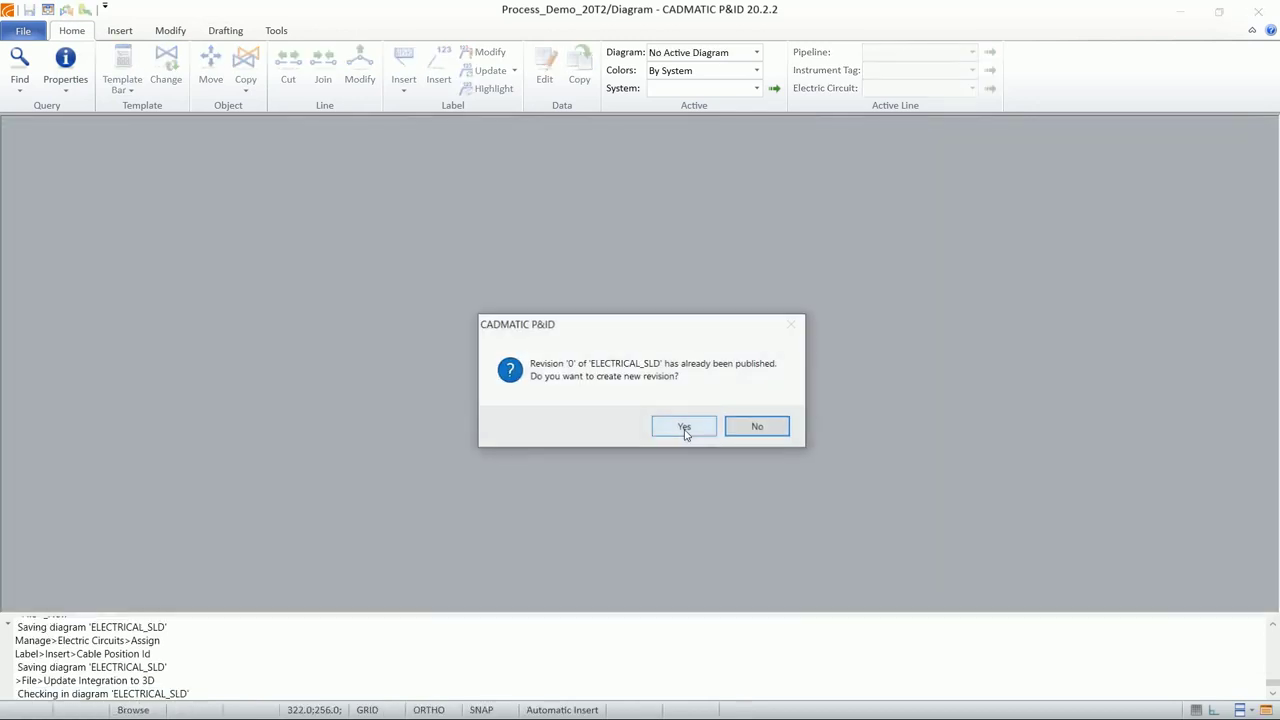
pyautogui.click(756, 428)
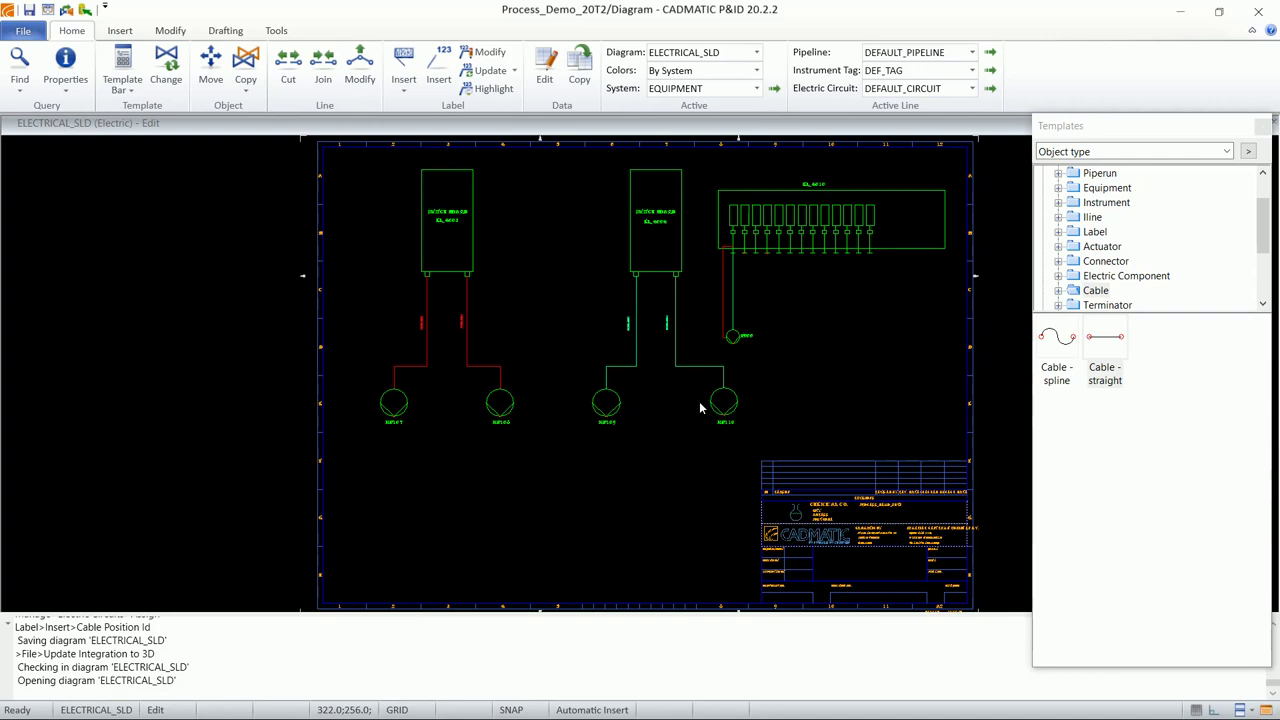
# Step: Switch to Plant Modeller and save the model from cable management with the COS database update enabled
pyautogui.hotkey('alt', 'Tab')
pyautogui.hotkey('alt', 'Tab')
pyautogui.hotkey('alt', 'Tab')
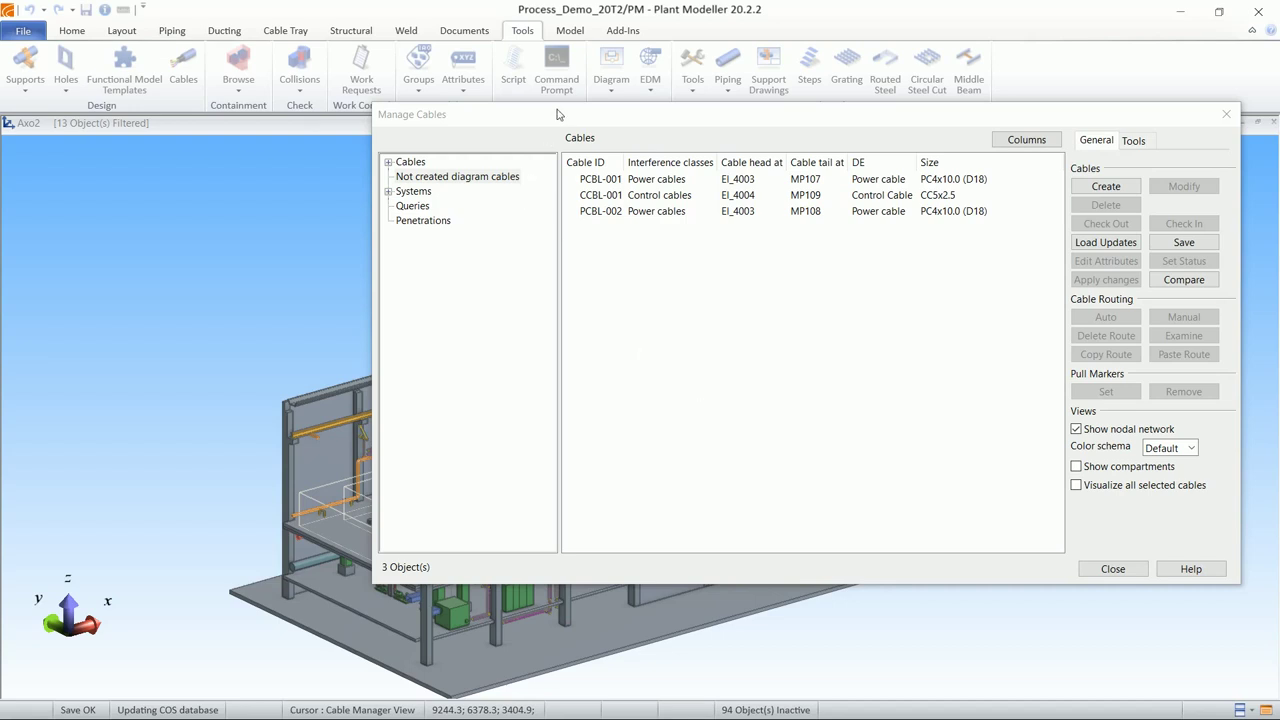
pyautogui.moveTo(558, 114); pyautogui.dragTo(476, 149)
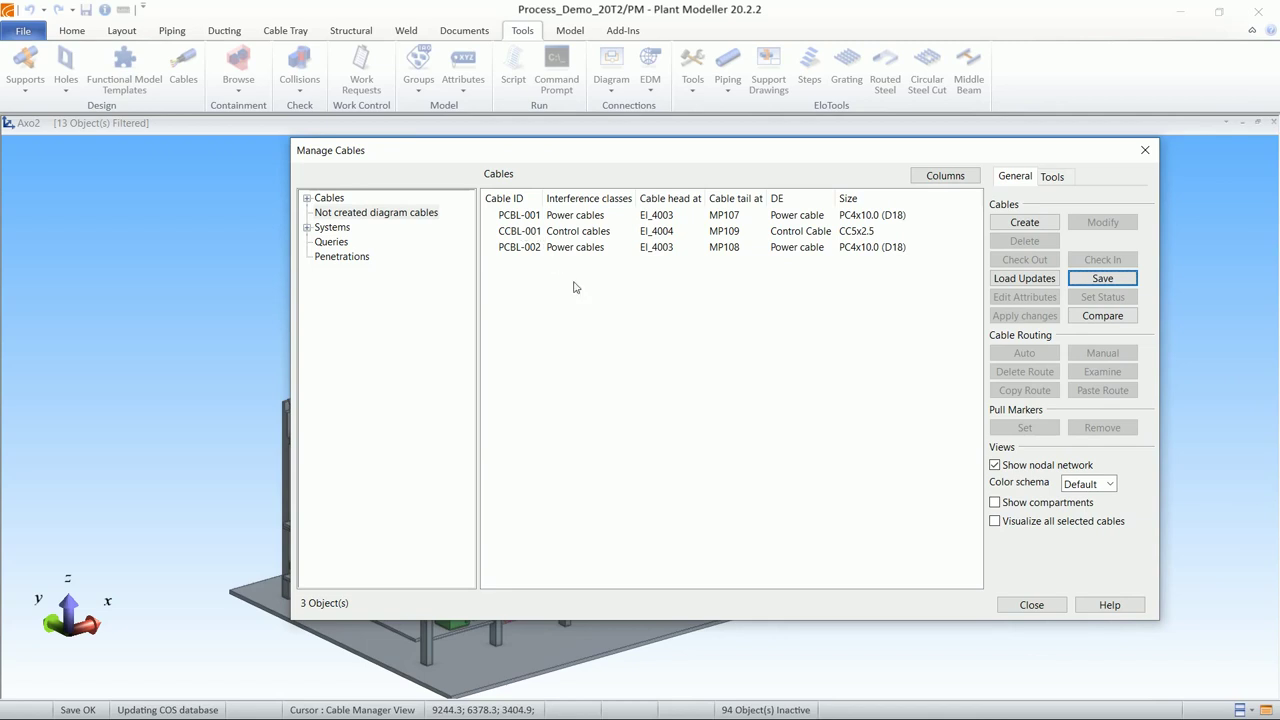
pyautogui.click(1105, 282)
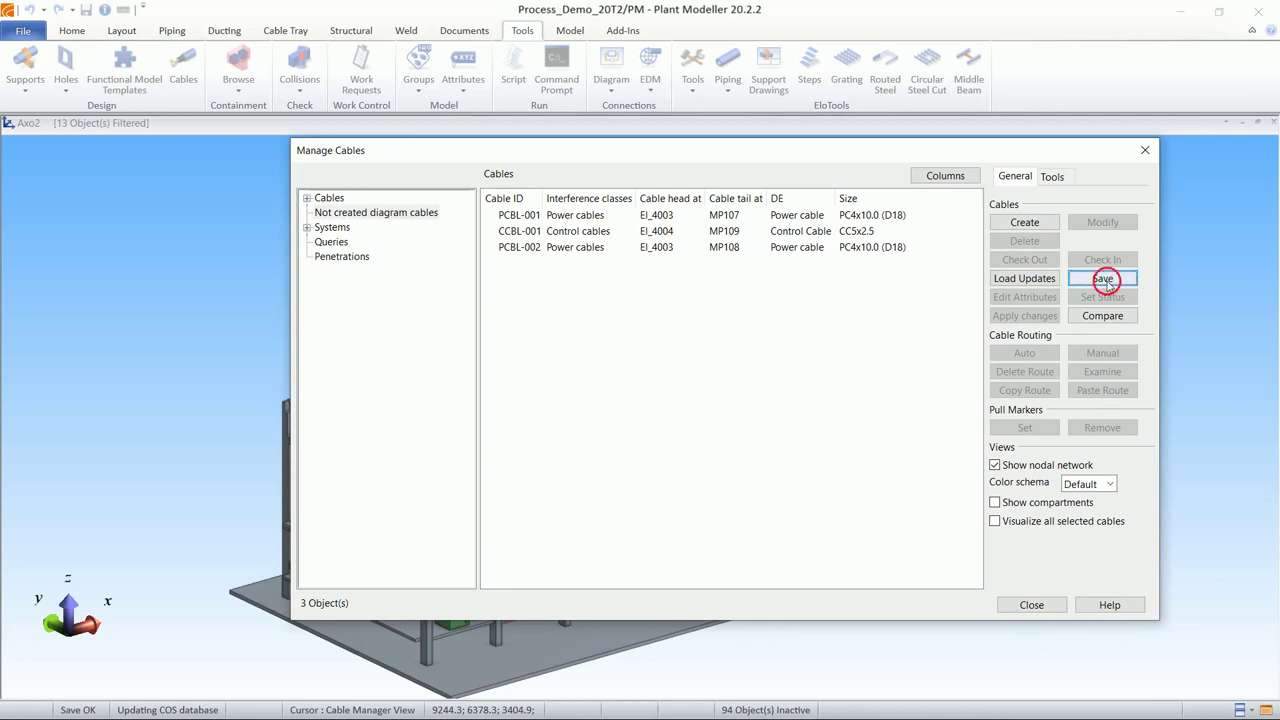
pyautogui.click(577, 341)
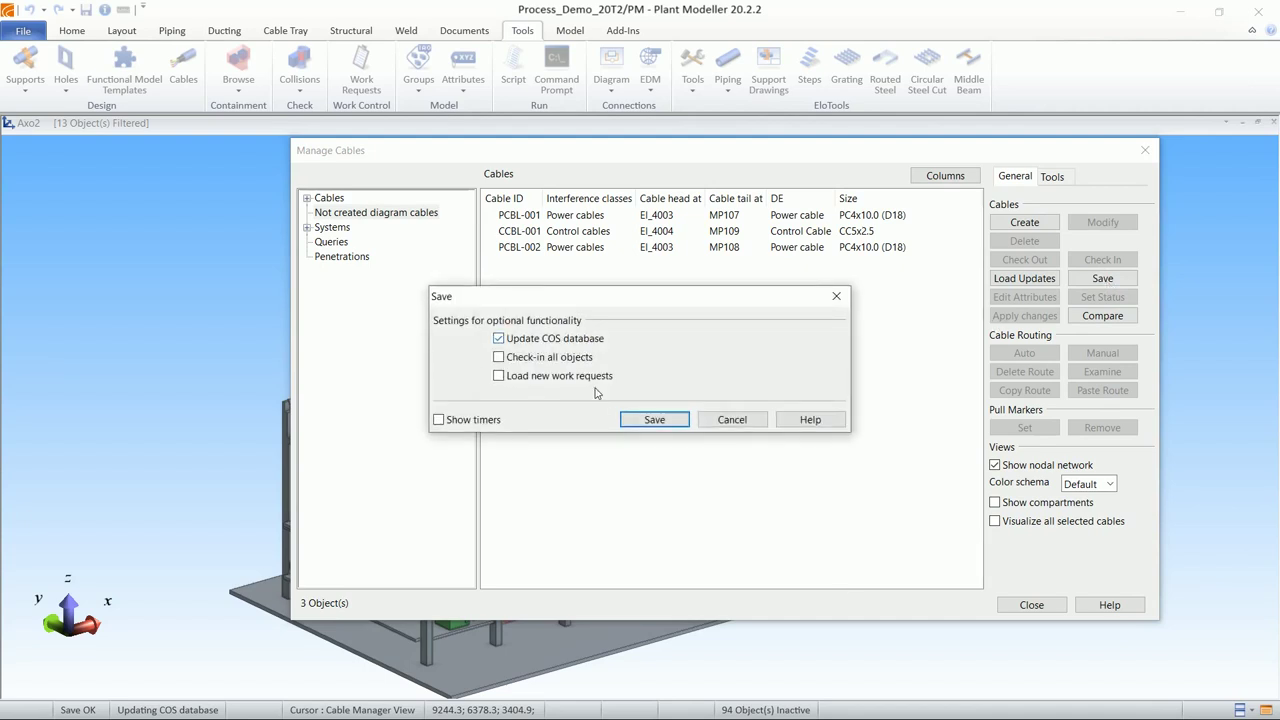
pyautogui.click(646, 419)
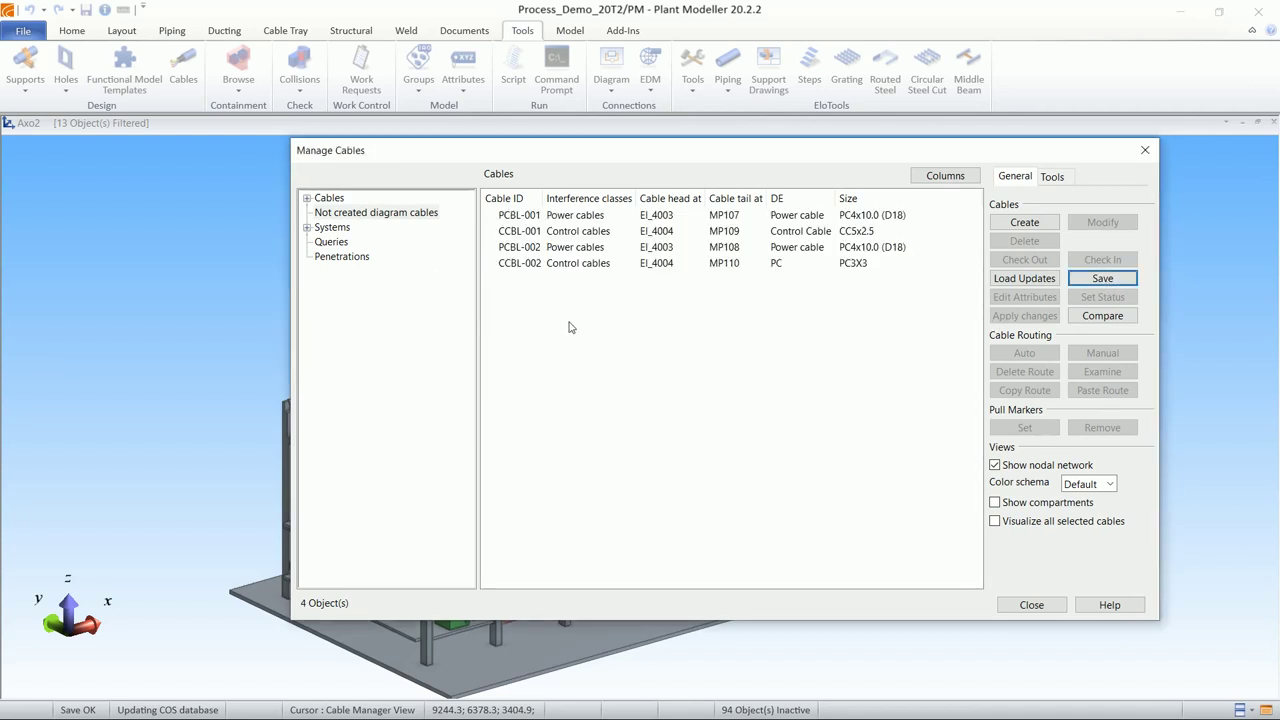
# Step: Examine the end equipment of uncreated diagram cable CCBL-002 in the 3D cable view
pyautogui.click(520, 268)
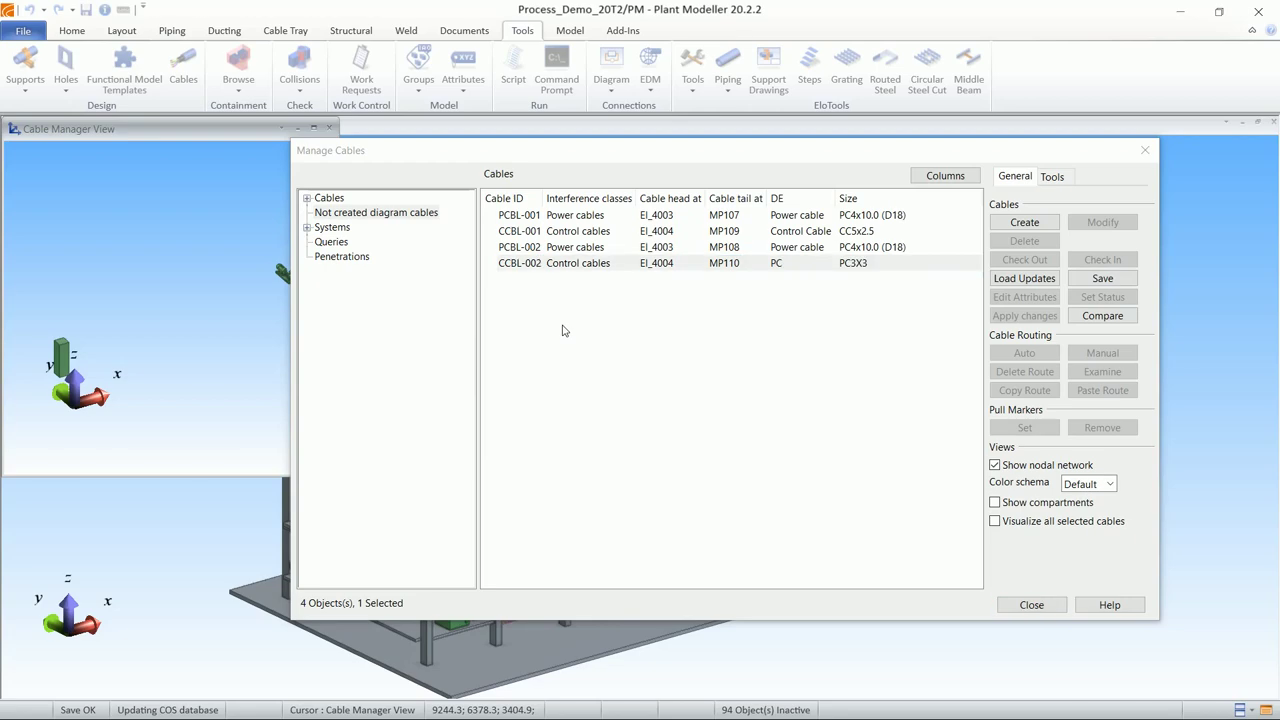
pyautogui.moveTo(574, 151); pyautogui.dragTo(681, 143)
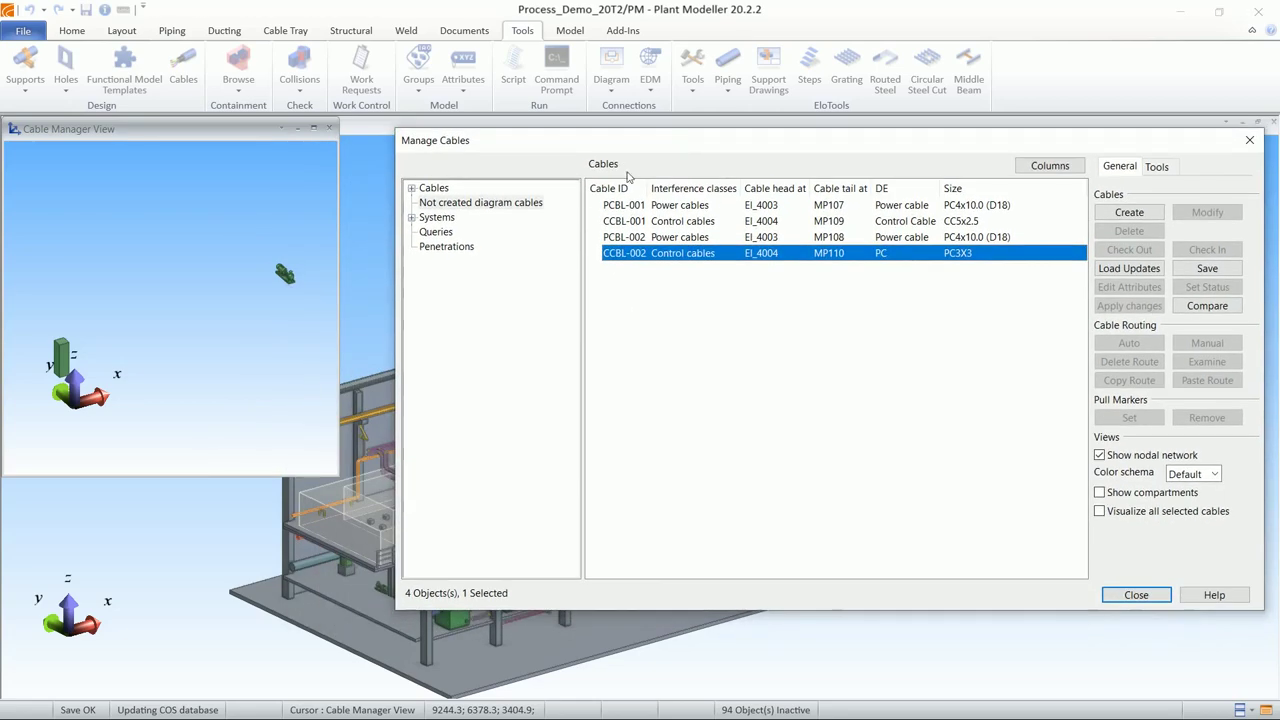
pyautogui.click(64, 348)
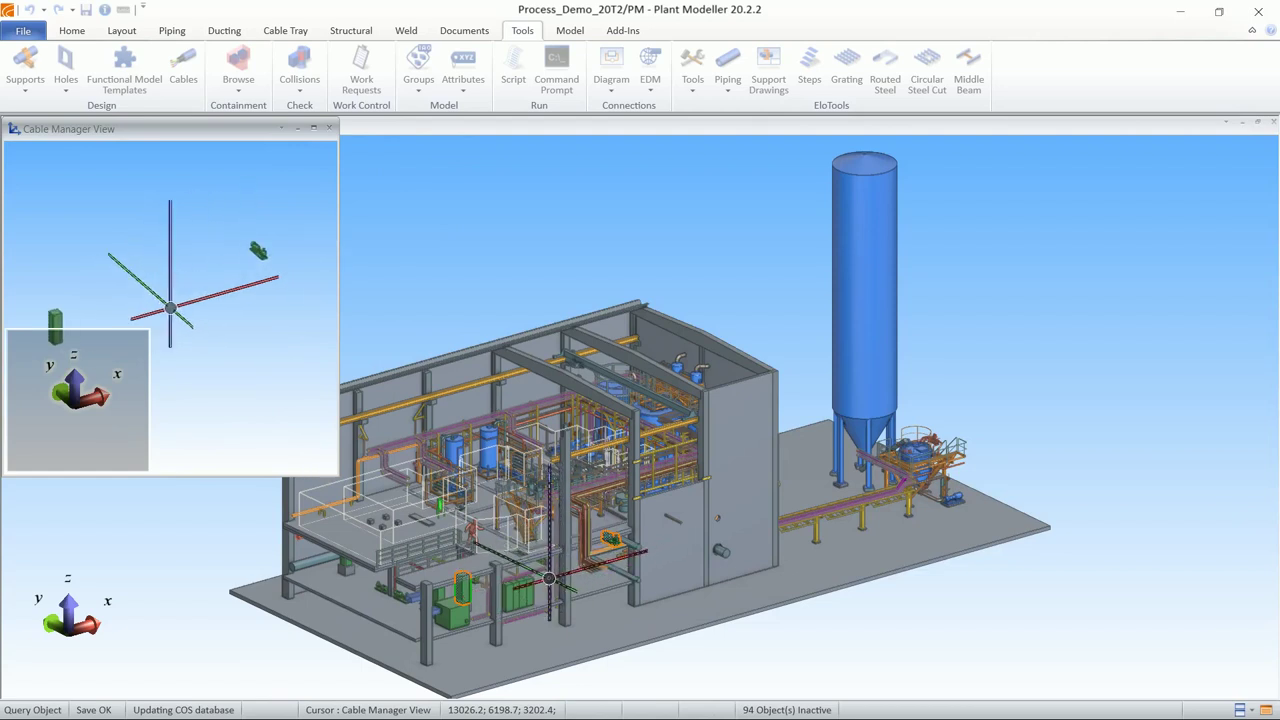
pyautogui.click(170, 314)
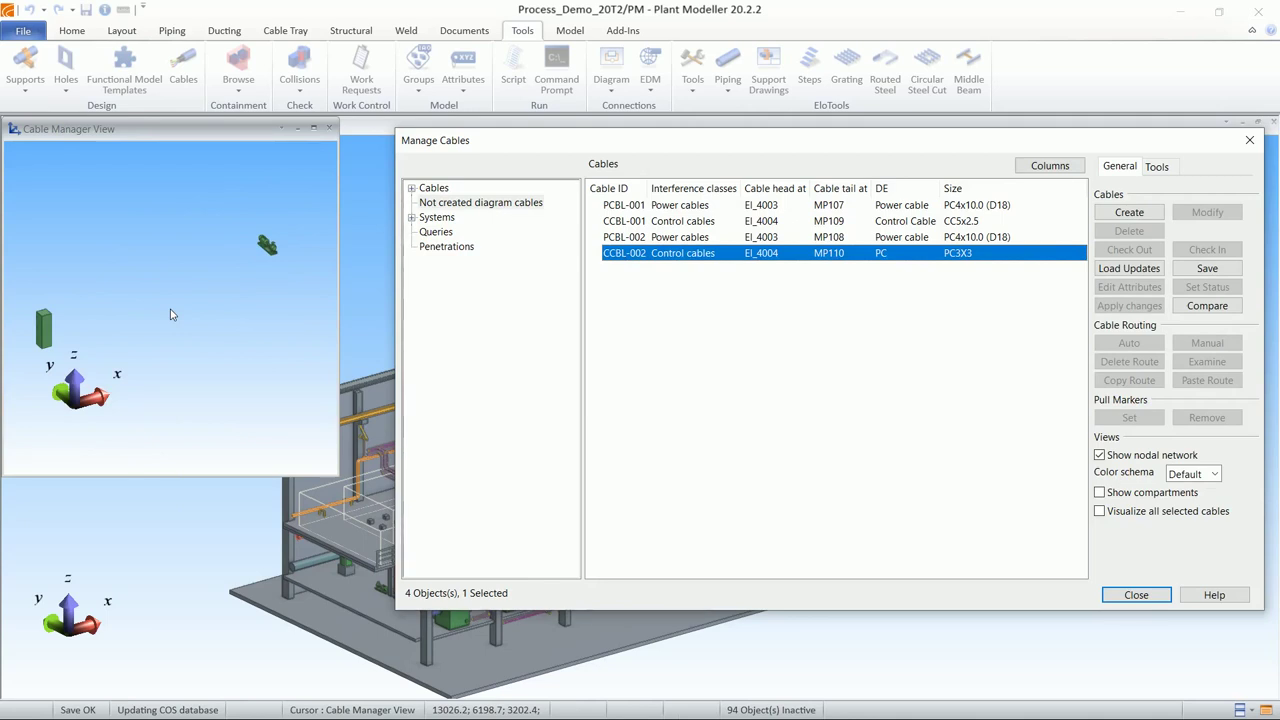
# Step: Create 3D model cables from all the uncreated diagram cables, PCBL-001, CCBL-001, PCBL-002 and CCBL-002
pyautogui.keyDown('shift'); pyautogui.click(638, 212); pyautogui.keyUp('shift')
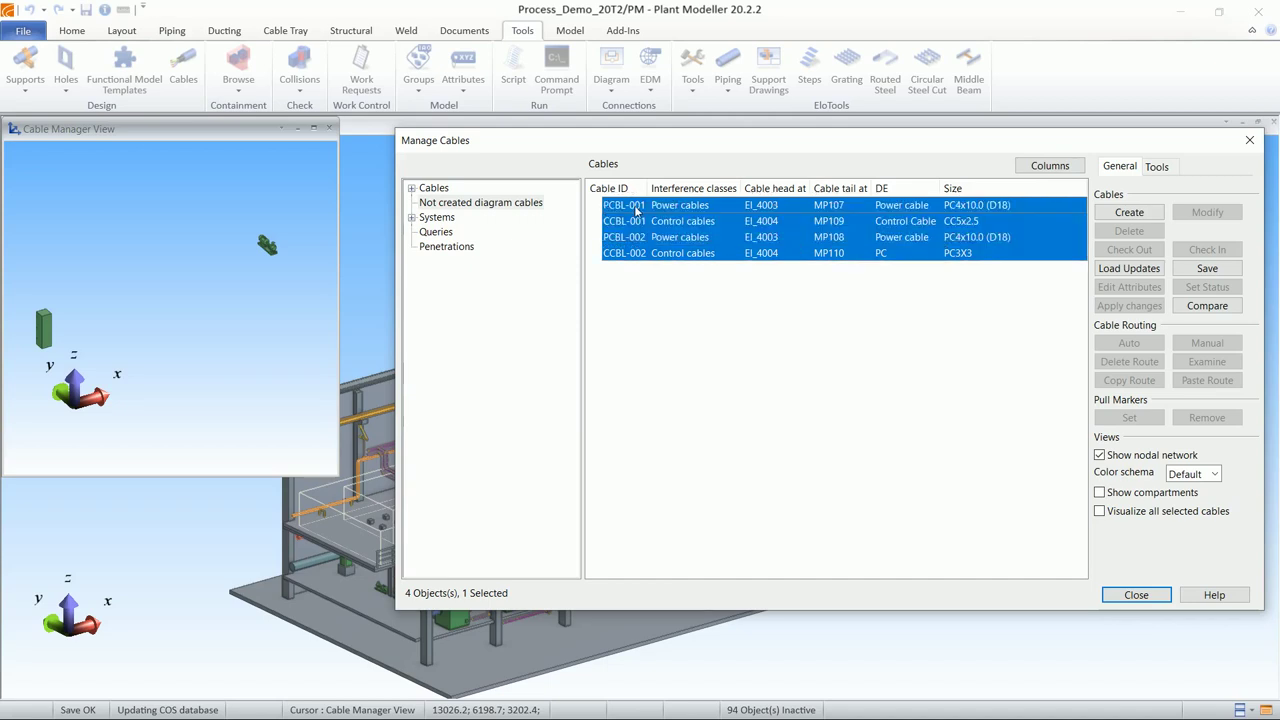
pyautogui.click(1126, 212)
pyautogui.click(580, 427)
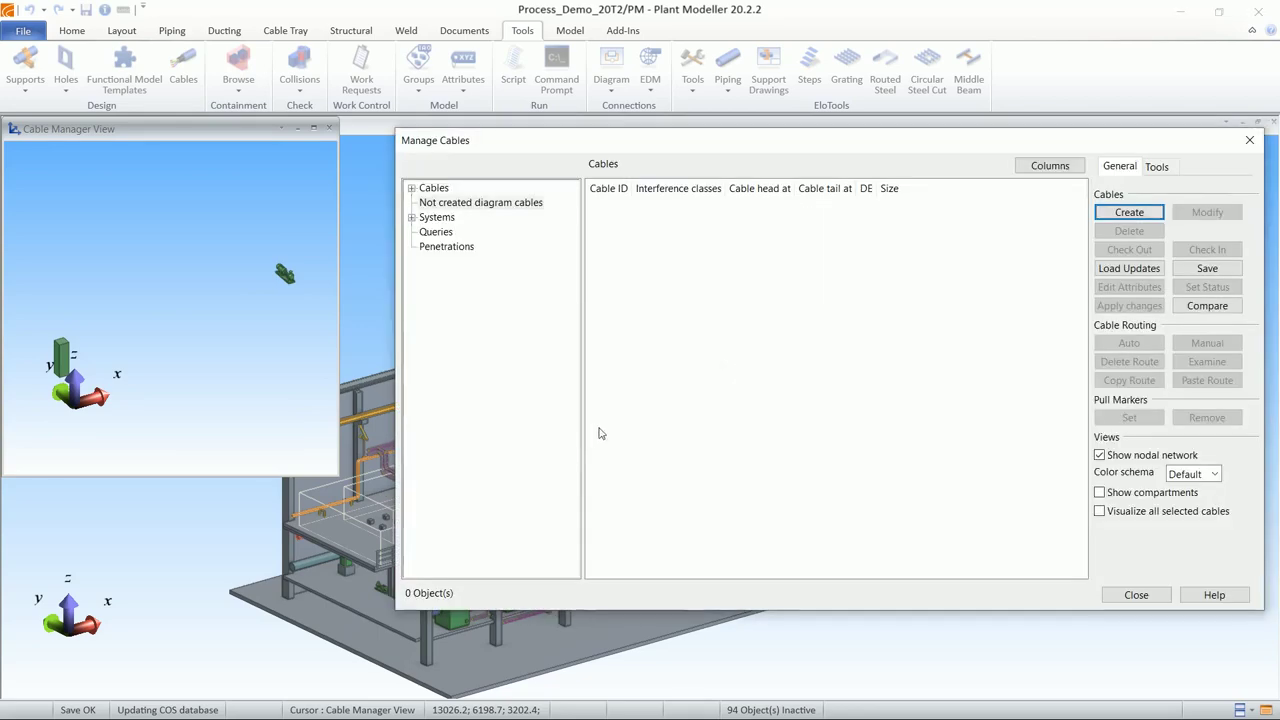
# Step: List the unrouted cables and preview the end equipment of CCBL-002, PCBL-001, CCBL-001 and PCBL-002
pyautogui.click(411, 190)
pyautogui.click(447, 218)
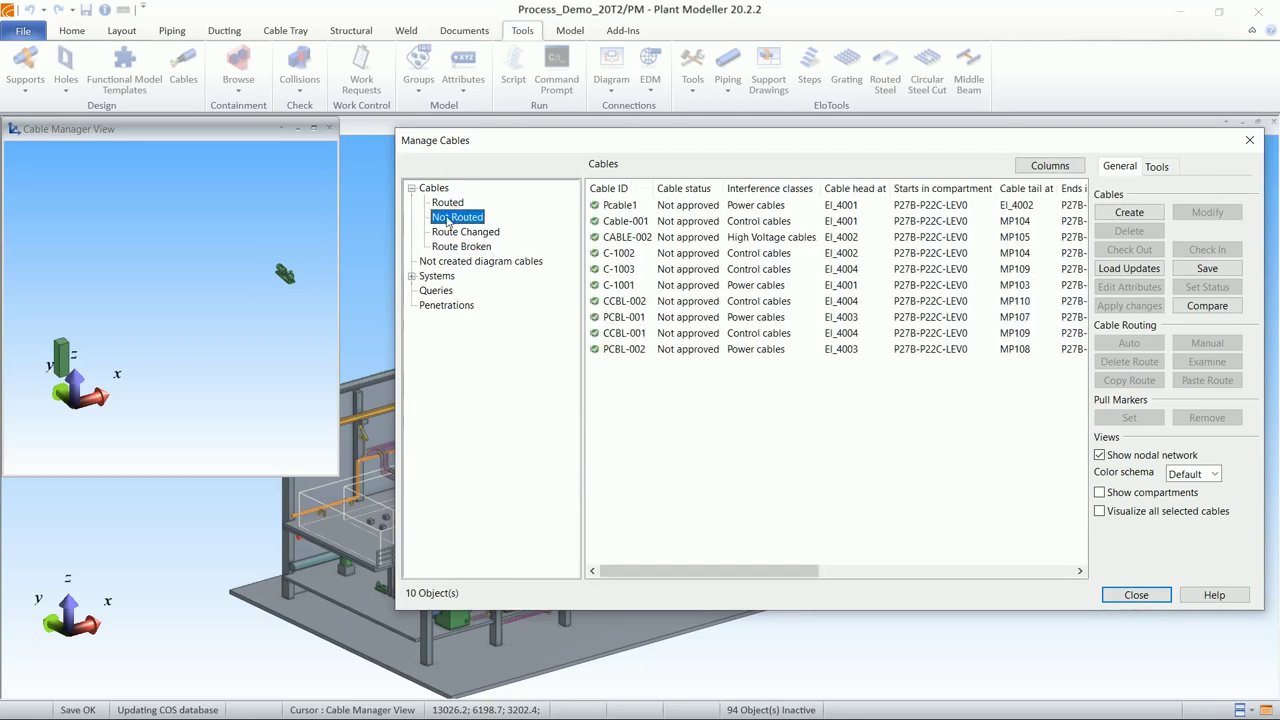
pyautogui.click(632, 302)
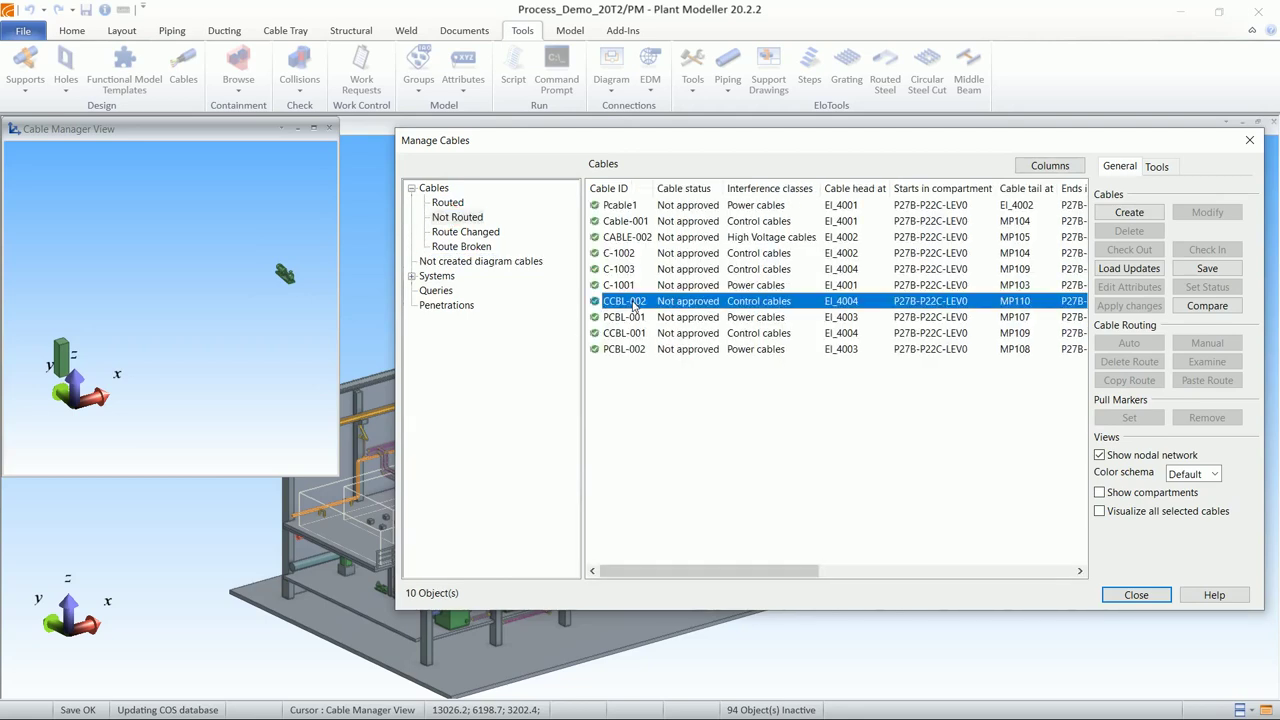
pyautogui.click(633, 320)
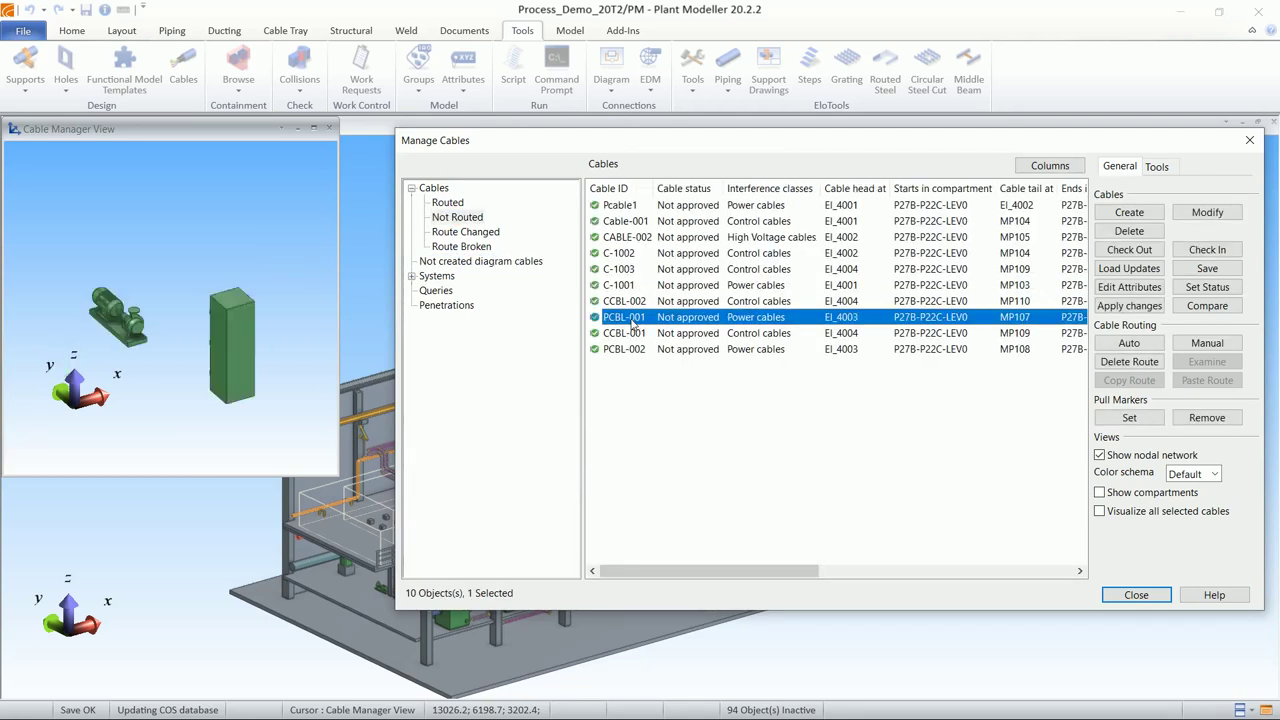
pyautogui.click(631, 336)
pyautogui.click(632, 354)
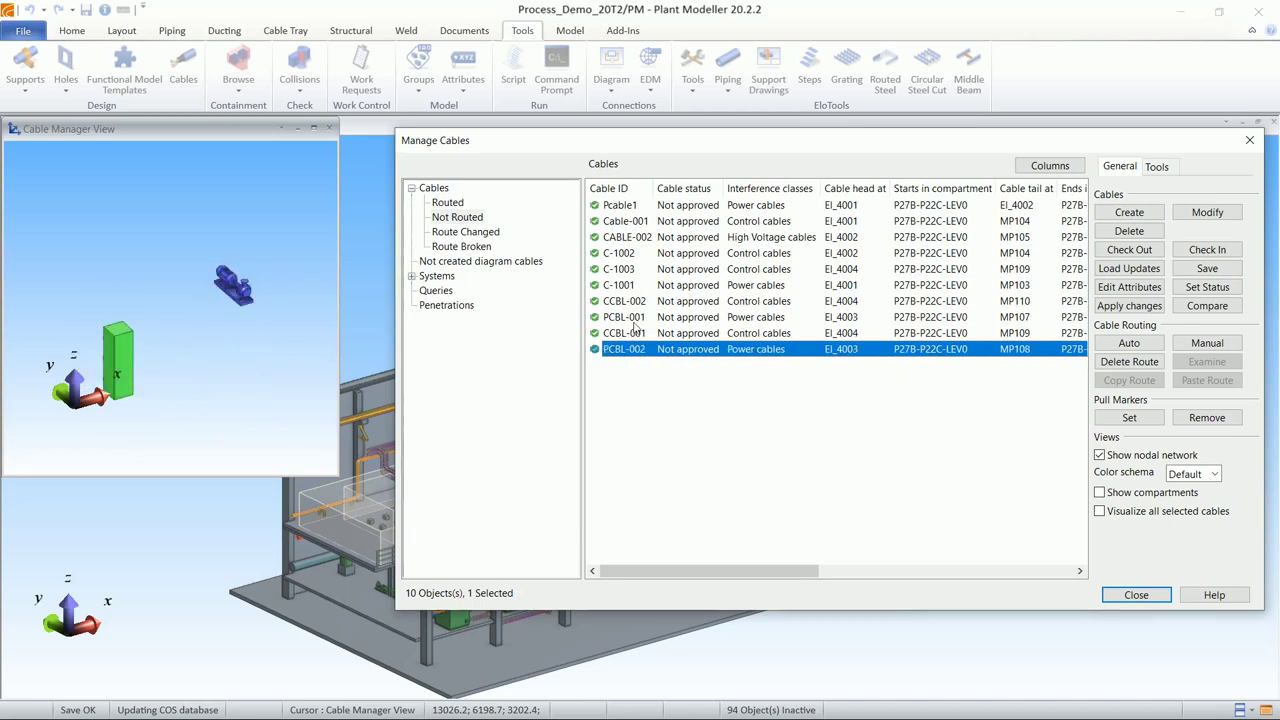
# Step: Route power cable PCBL-002 automatically through the cable tray network
pyautogui.click(634, 322)
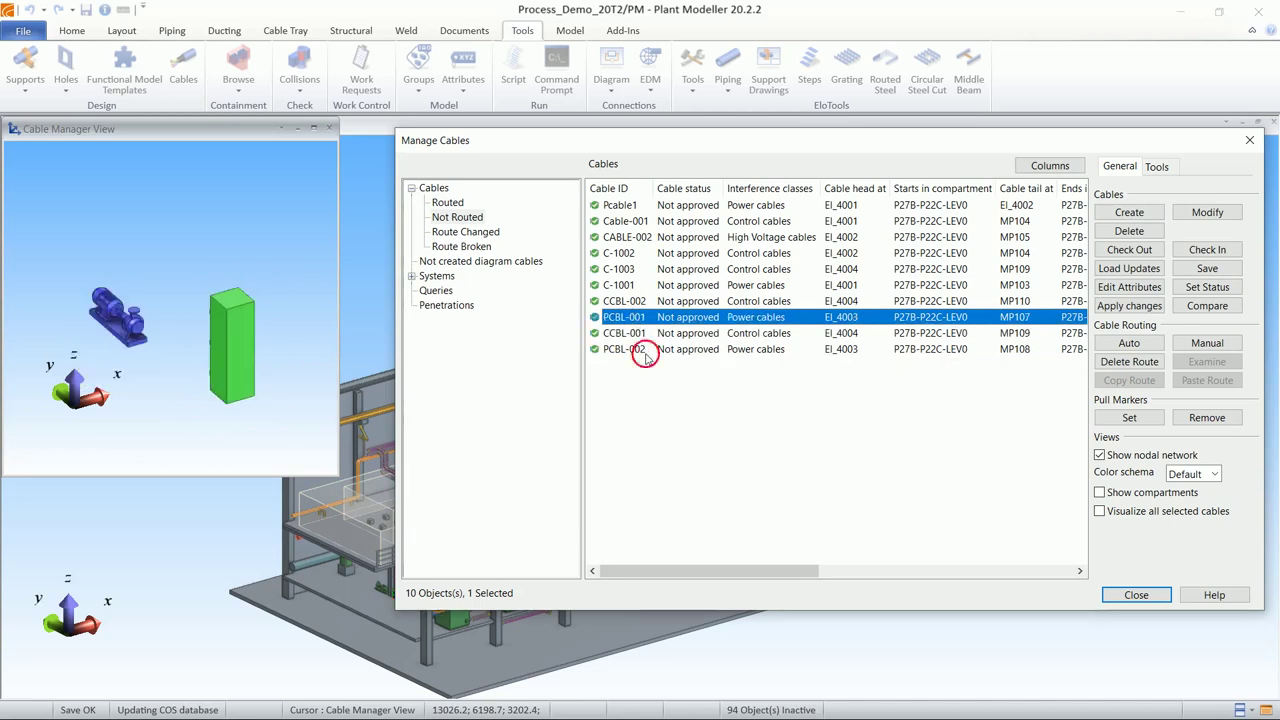
pyautogui.click(642, 352)
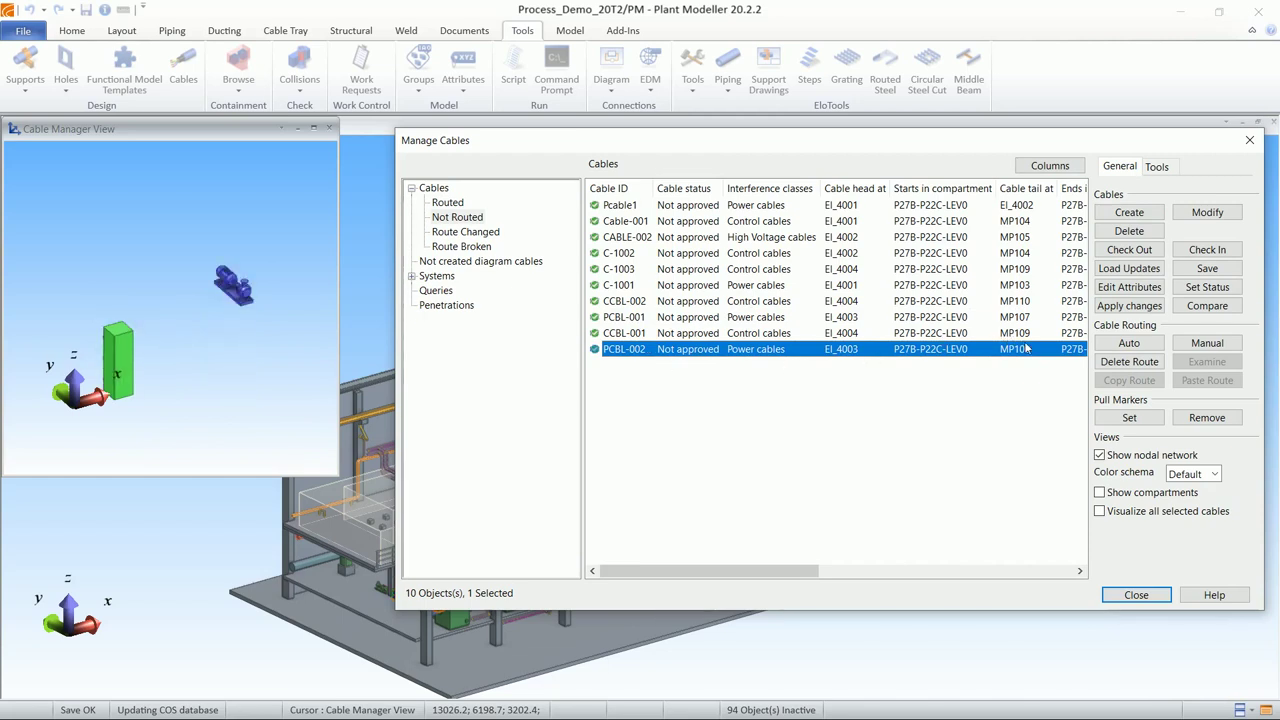
pyautogui.click(1143, 346)
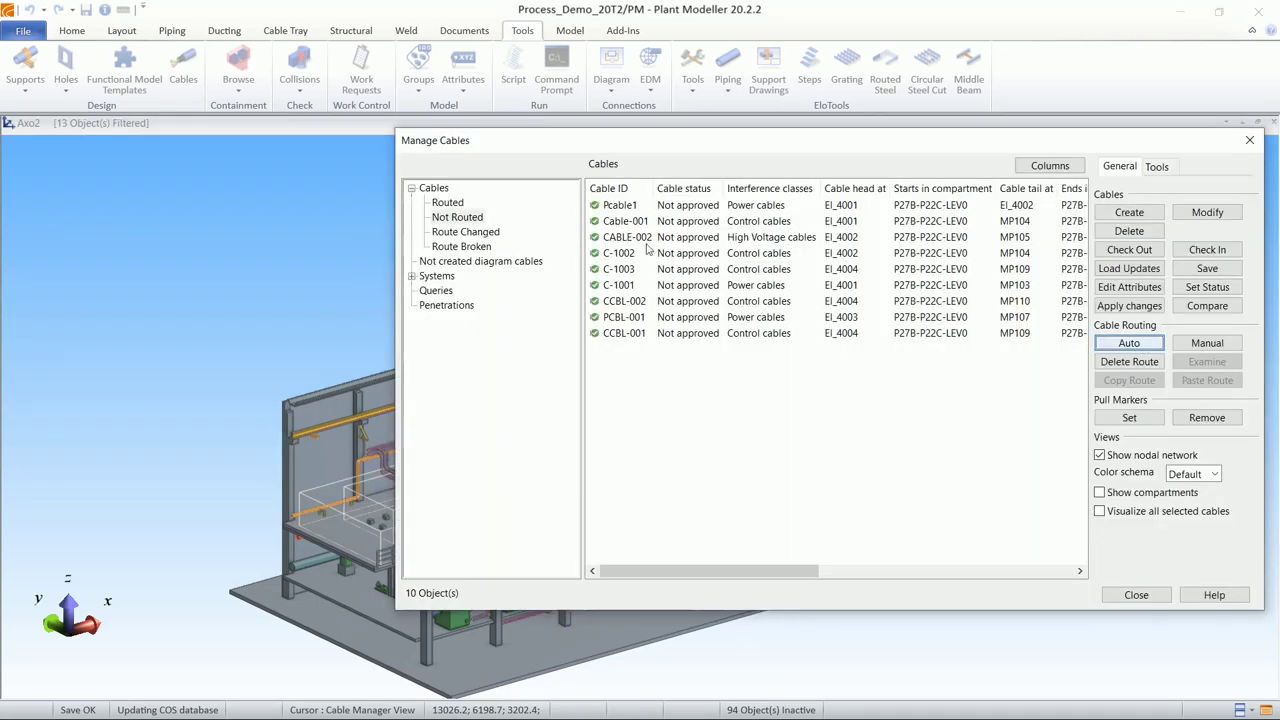
# Step: Examine the 3D route of routed cable PCBL-002 between its end equipment in the cable view
pyautogui.click(447, 203)
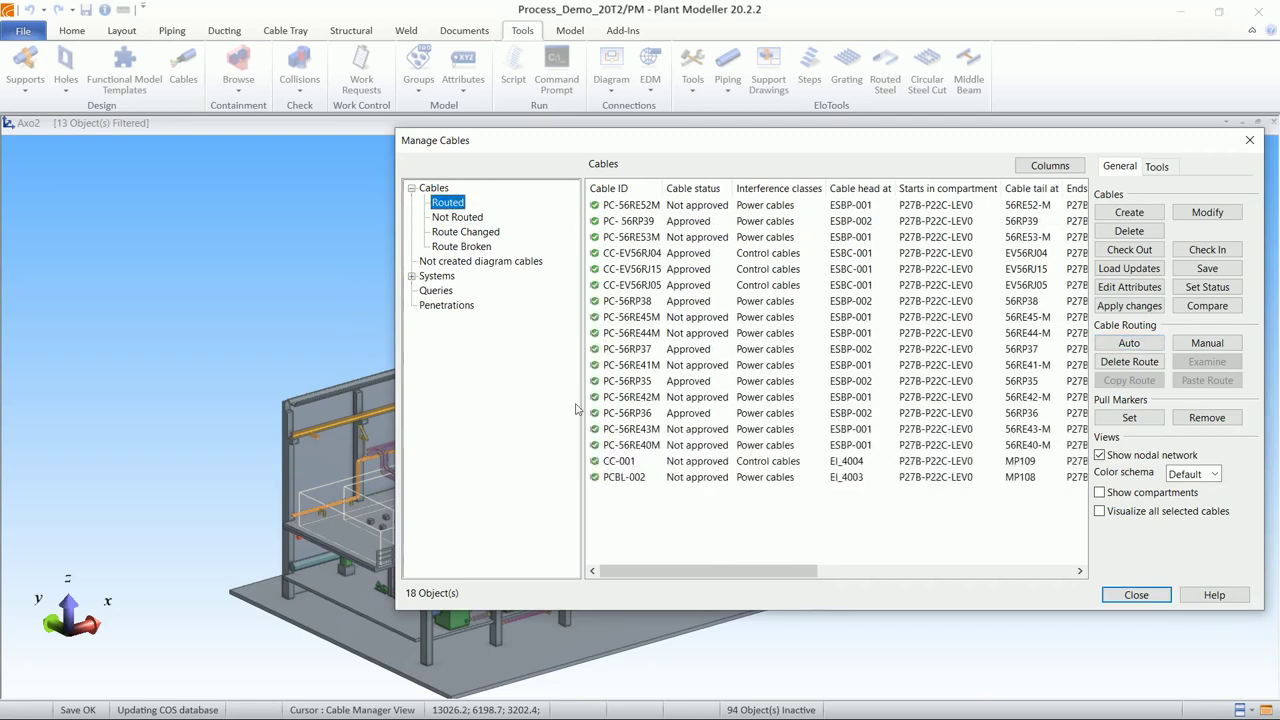
pyautogui.click(620, 480)
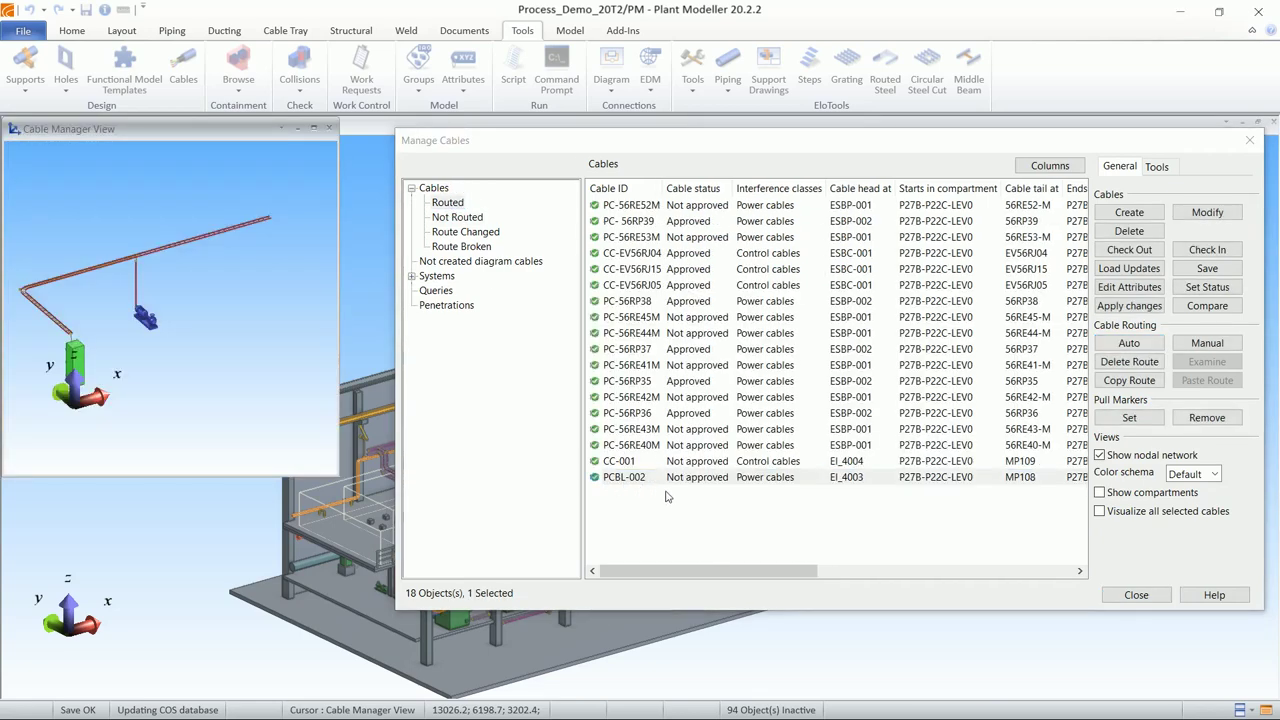
pyautogui.scroll(3, 160, 340)
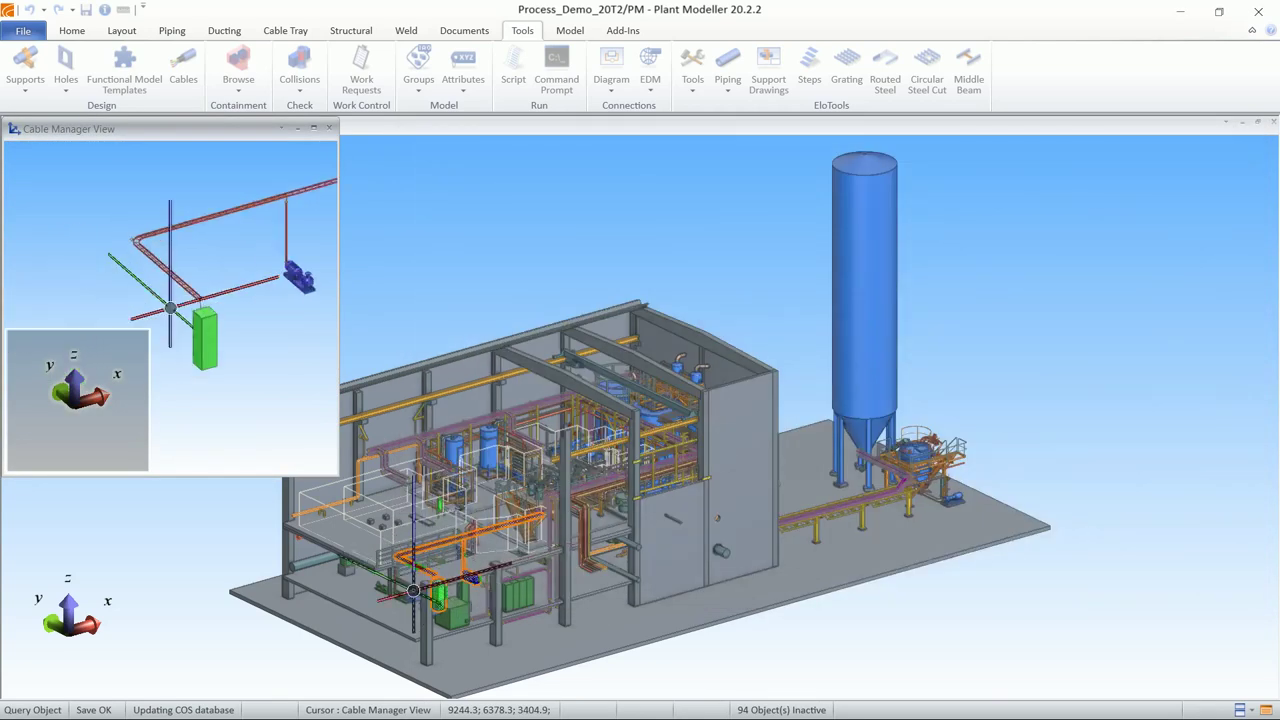
pyautogui.scroll(3, 170, 305)
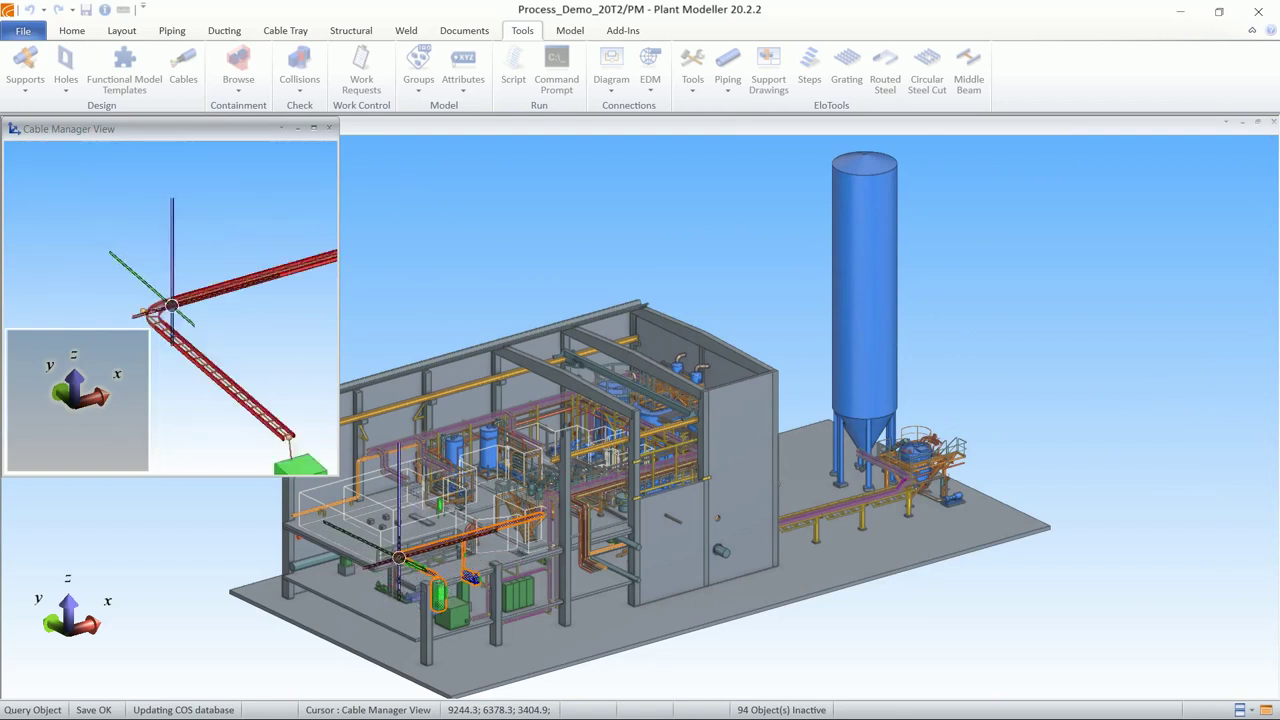
pyautogui.scroll(-3, 200, 280)
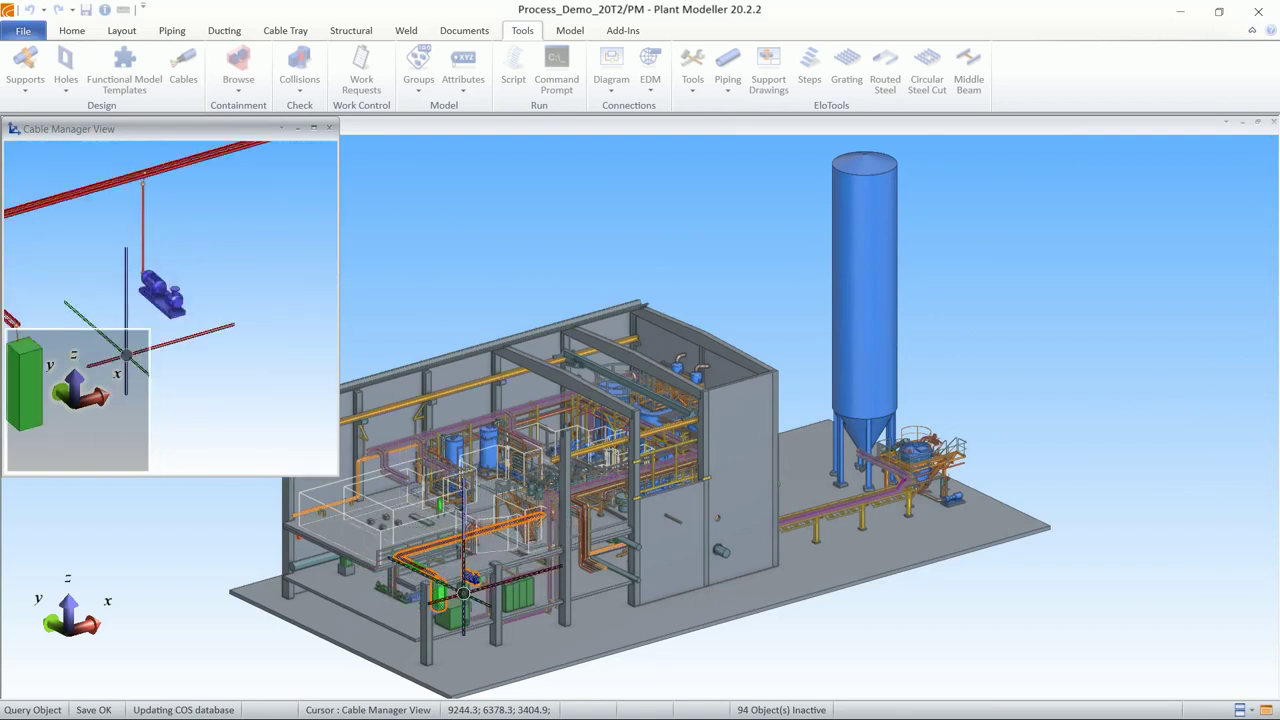
pyautogui.scroll(5, 296, 355)
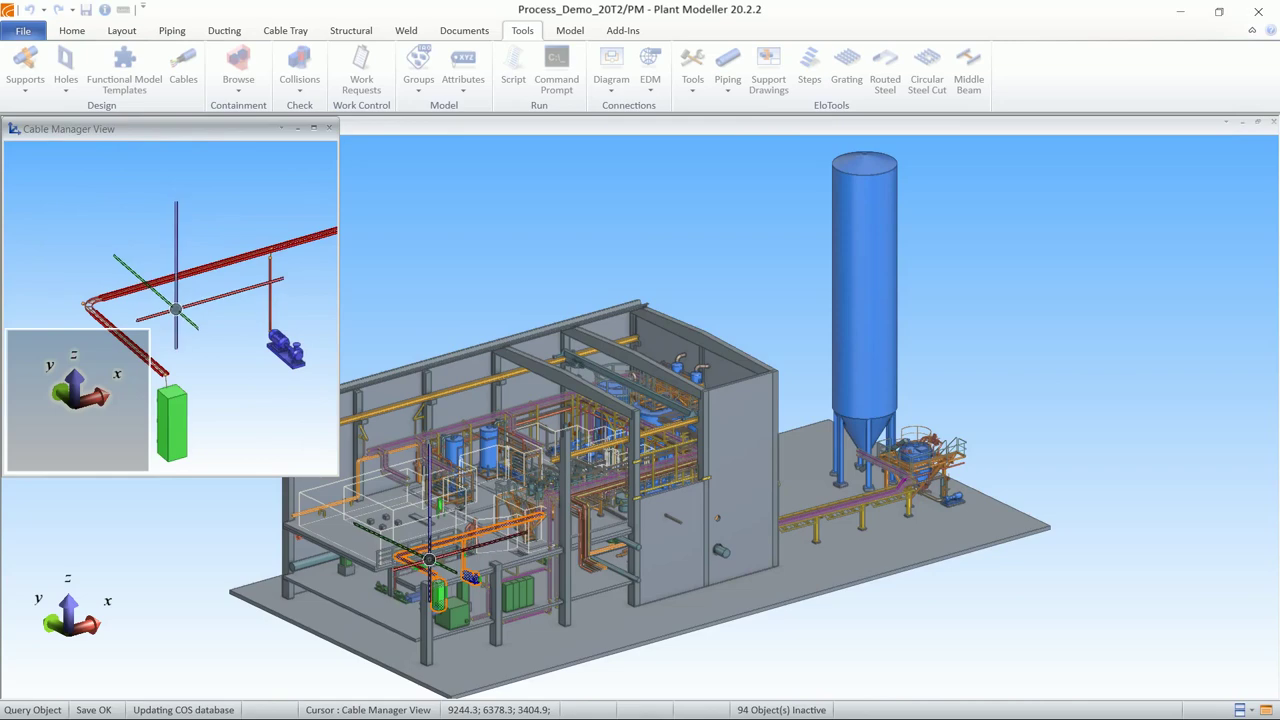
pyautogui.press('Escape')
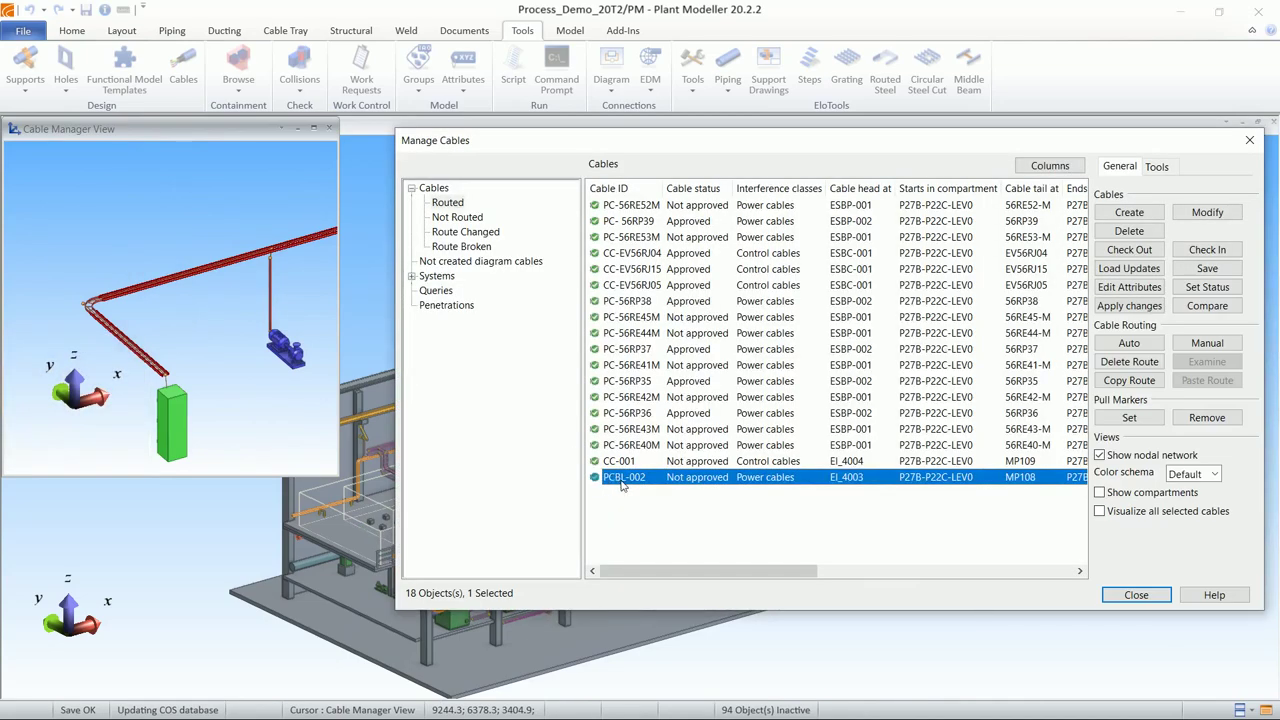
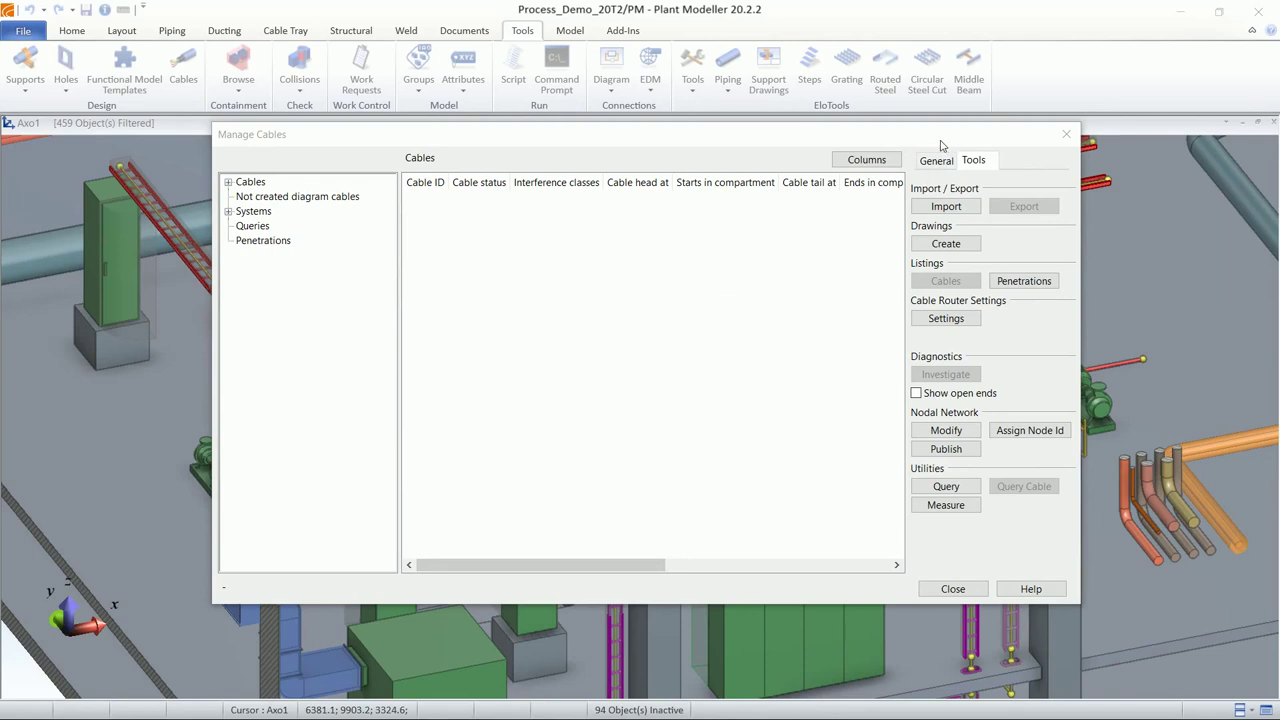
# Step: Open the cable router settings and review the Cables, Routing, Drawing, Listing and Import categories
pyautogui.moveTo(941, 145); pyautogui.dragTo(944, 148)
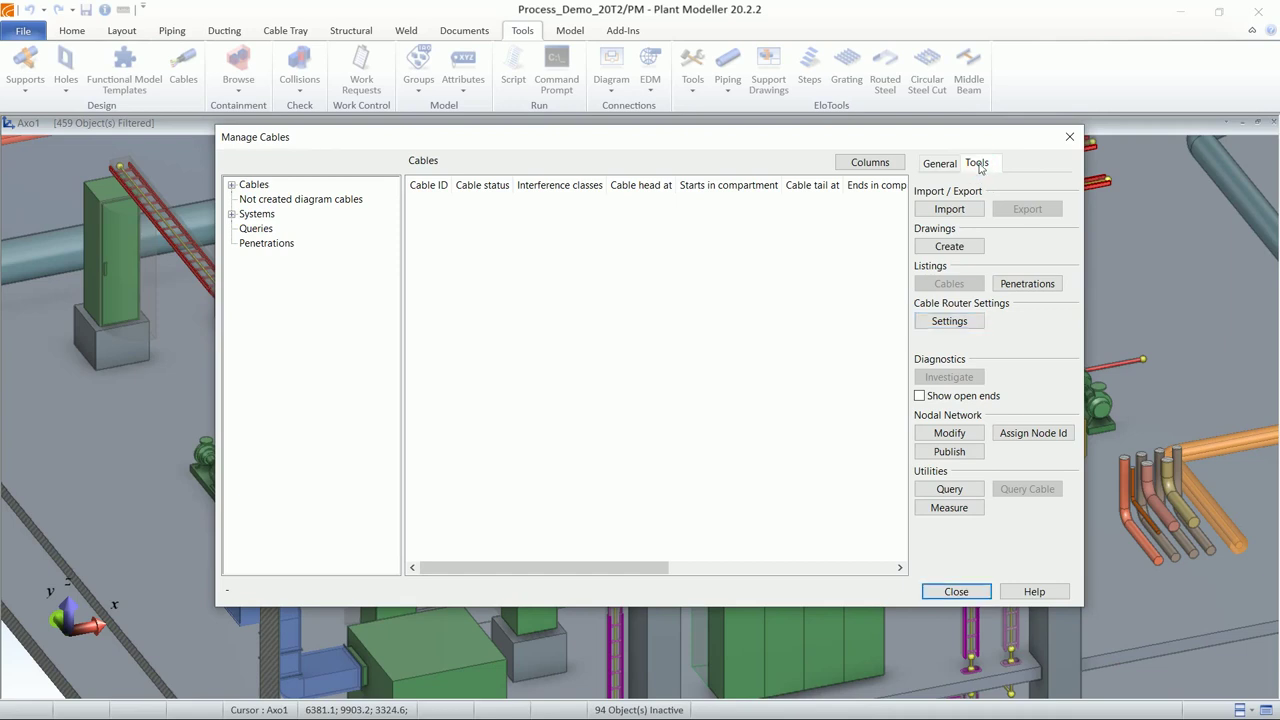
pyautogui.click(945, 321)
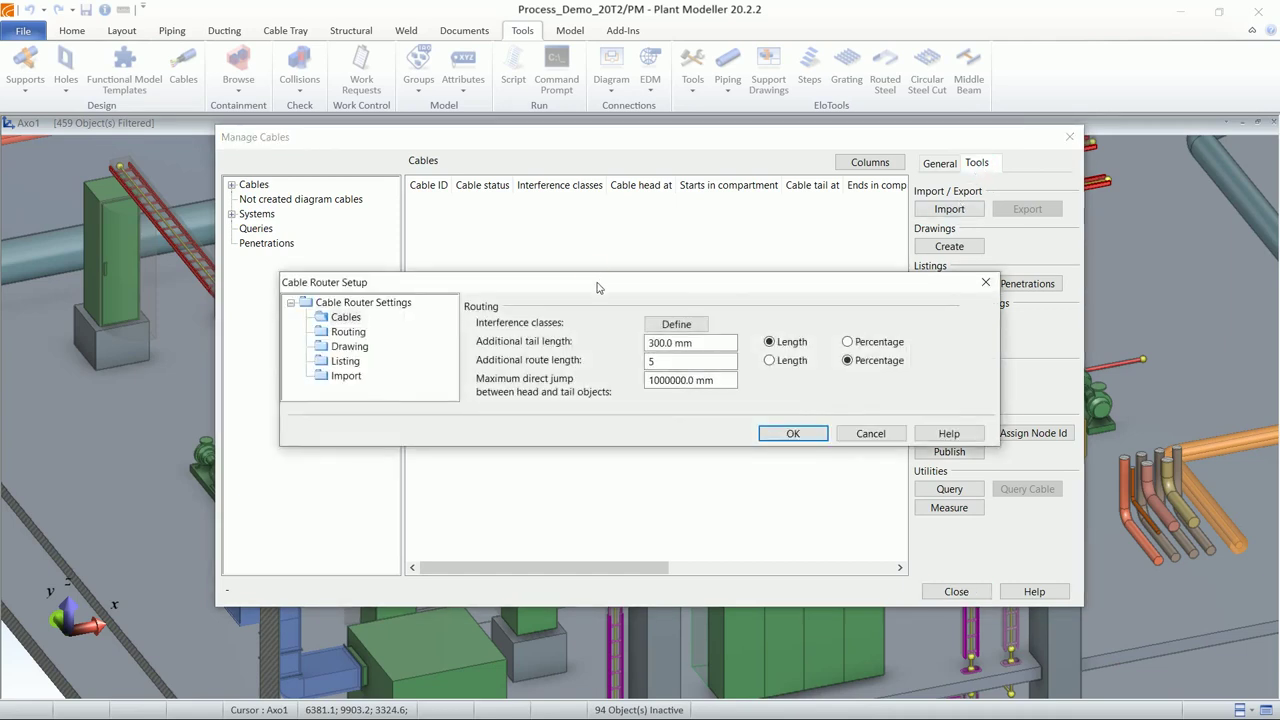
pyautogui.moveTo(596, 287); pyautogui.dragTo(653, 274)
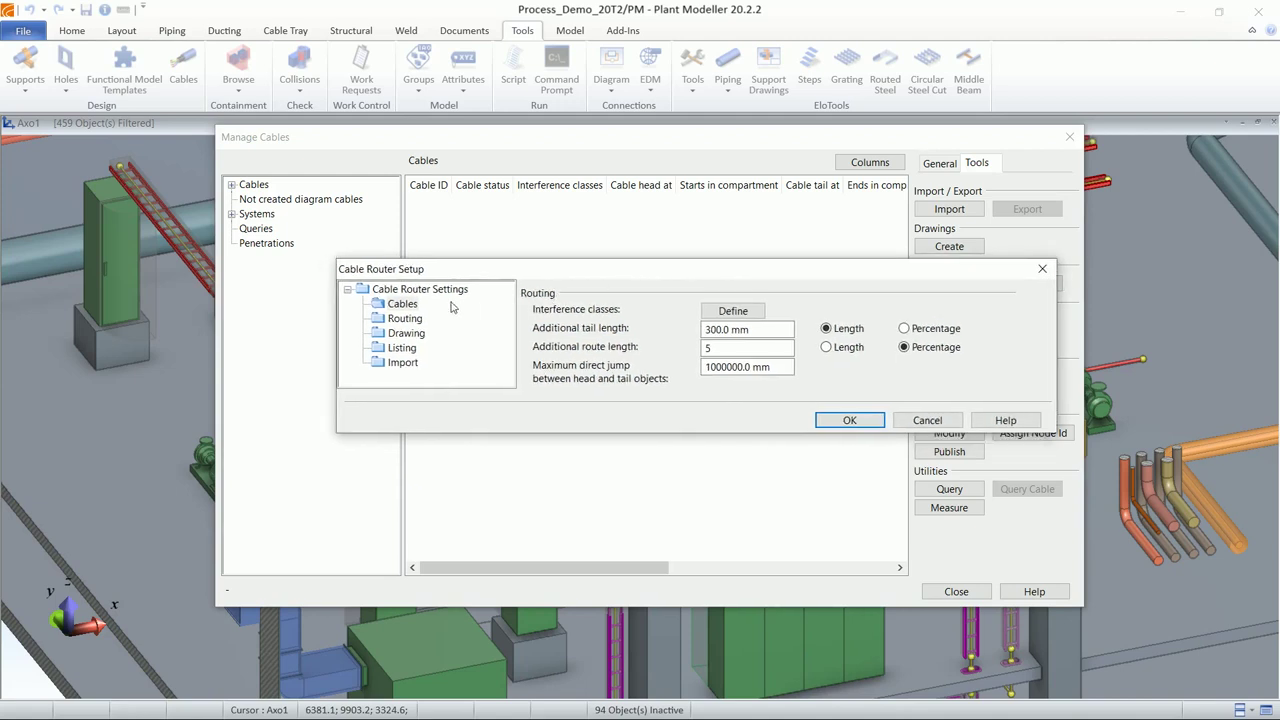
pyautogui.moveTo(440, 276); pyautogui.dragTo(446, 266)
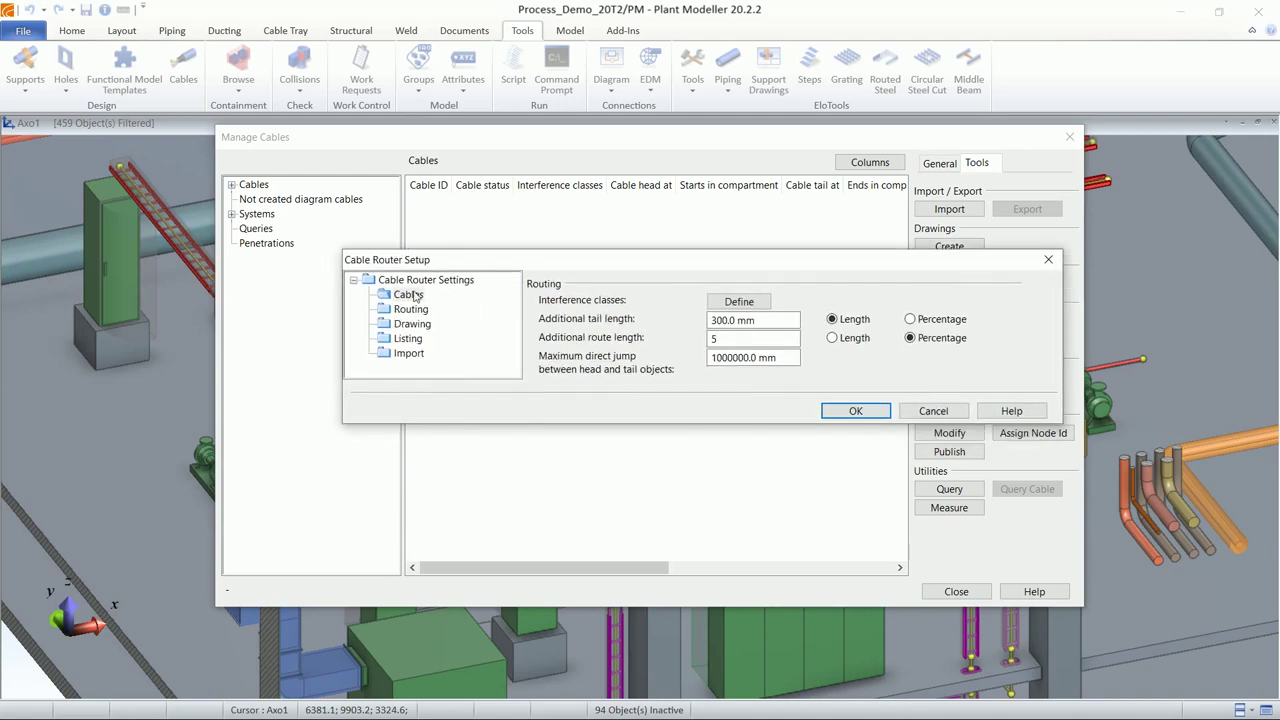
pyautogui.click(414, 296)
pyautogui.click(411, 310)
pyautogui.click(412, 325)
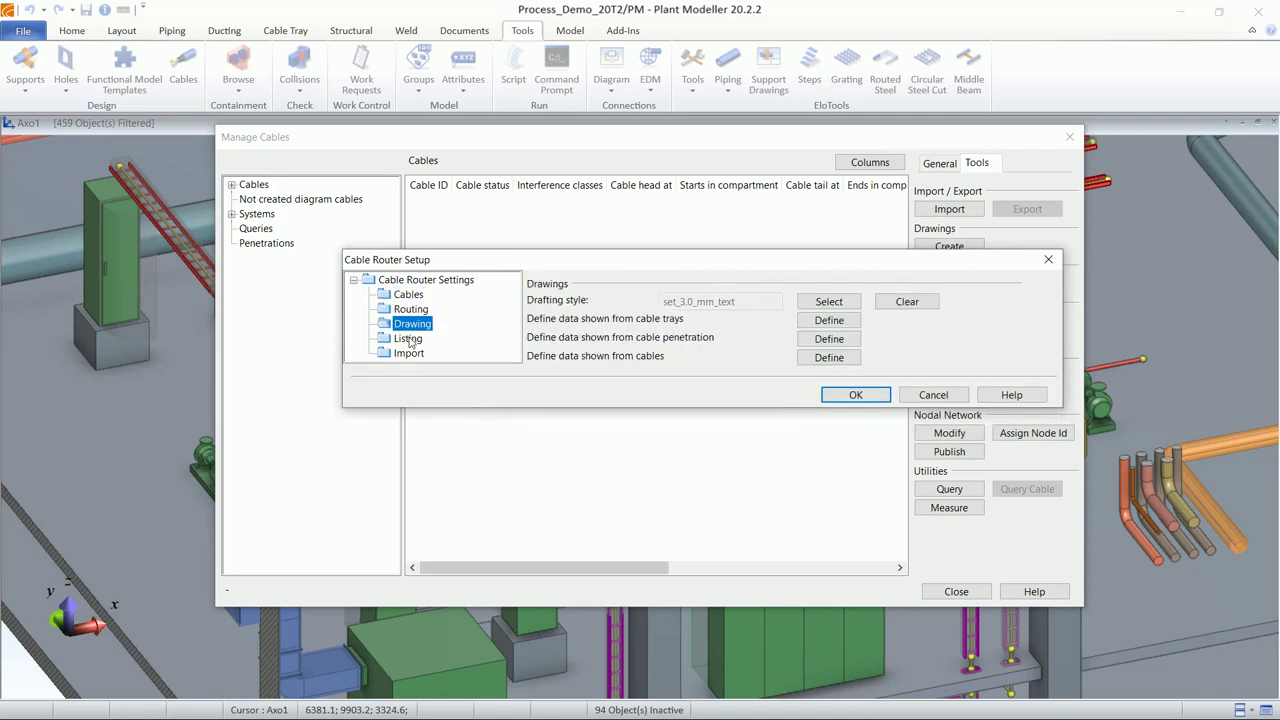
pyautogui.click(409, 340)
pyautogui.click(408, 354)
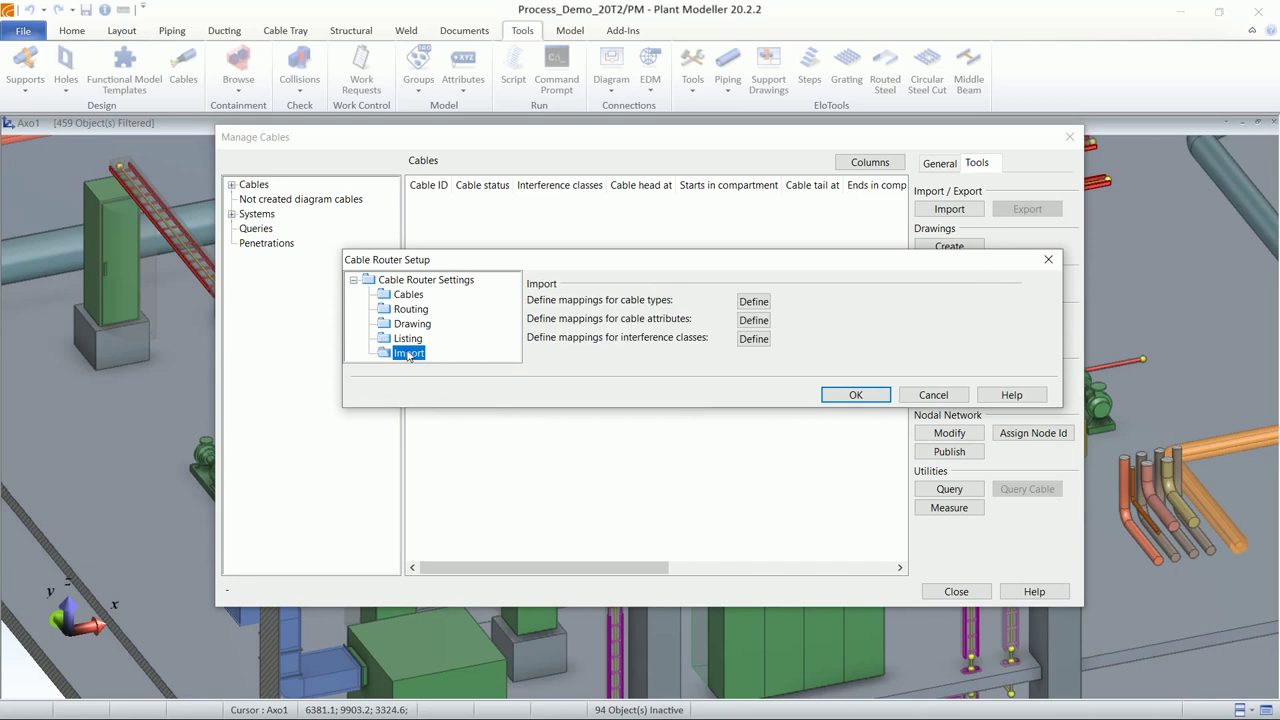
# Step: Review the interference class definitions in the cable settings, from High Voltage cables to Main Power cables, without changing them
pyautogui.click(416, 296)
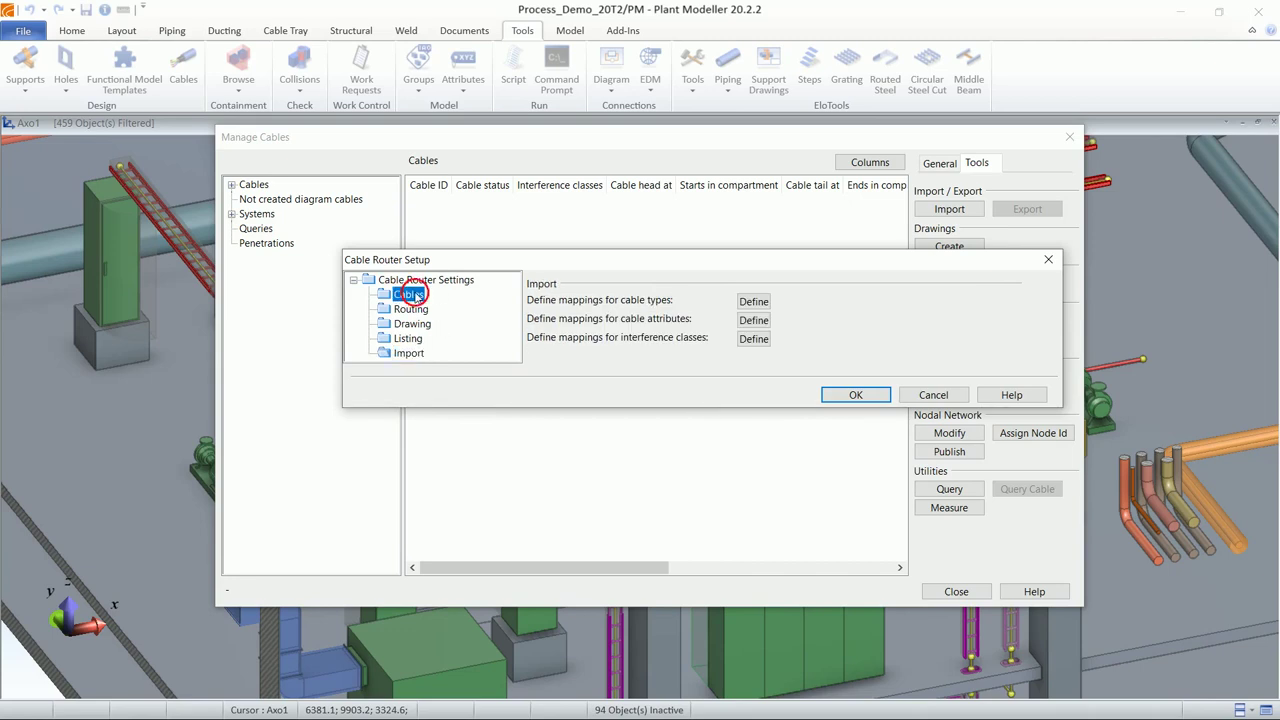
pyautogui.moveTo(494, 270); pyautogui.dragTo(435, 281)
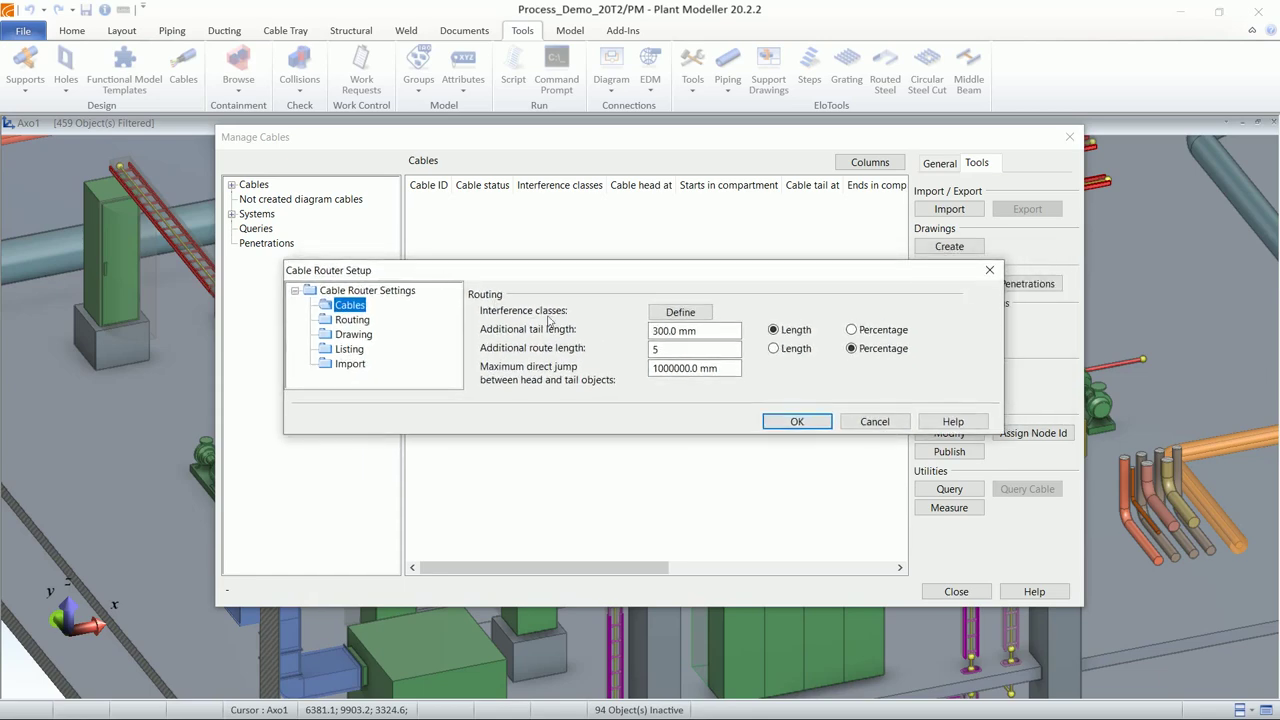
pyautogui.click(679, 313)
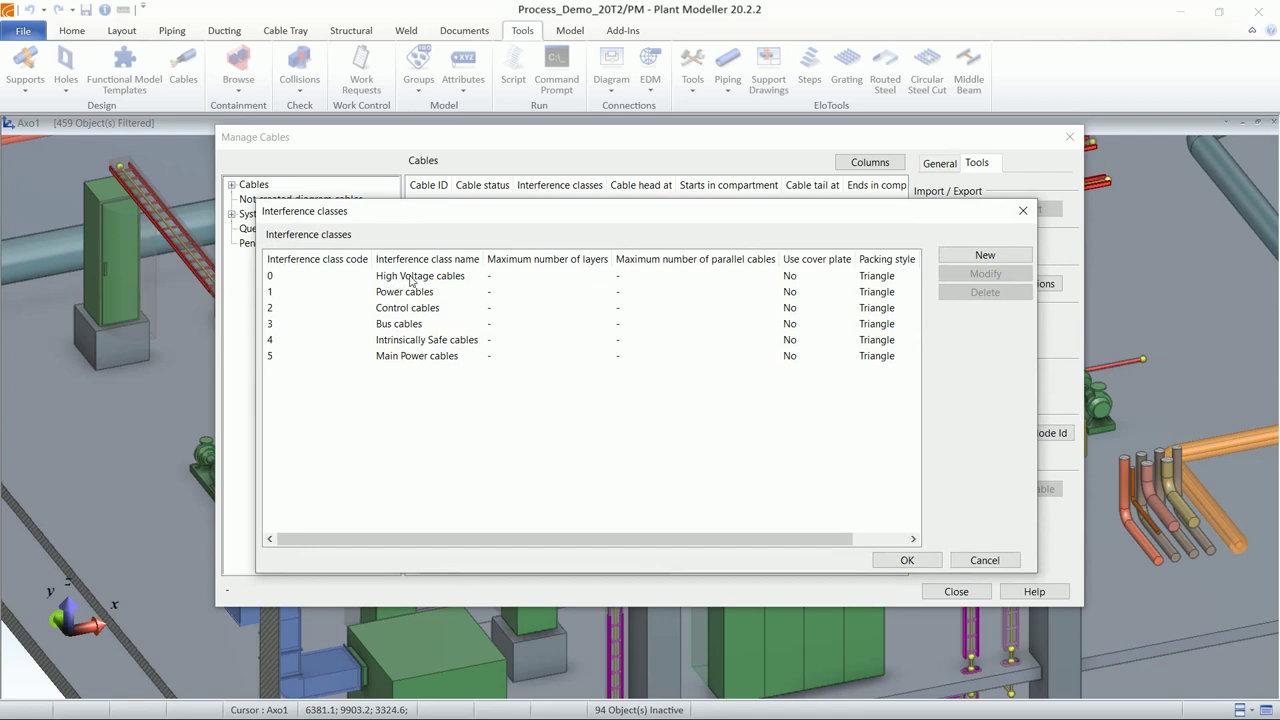
pyautogui.click(398, 281)
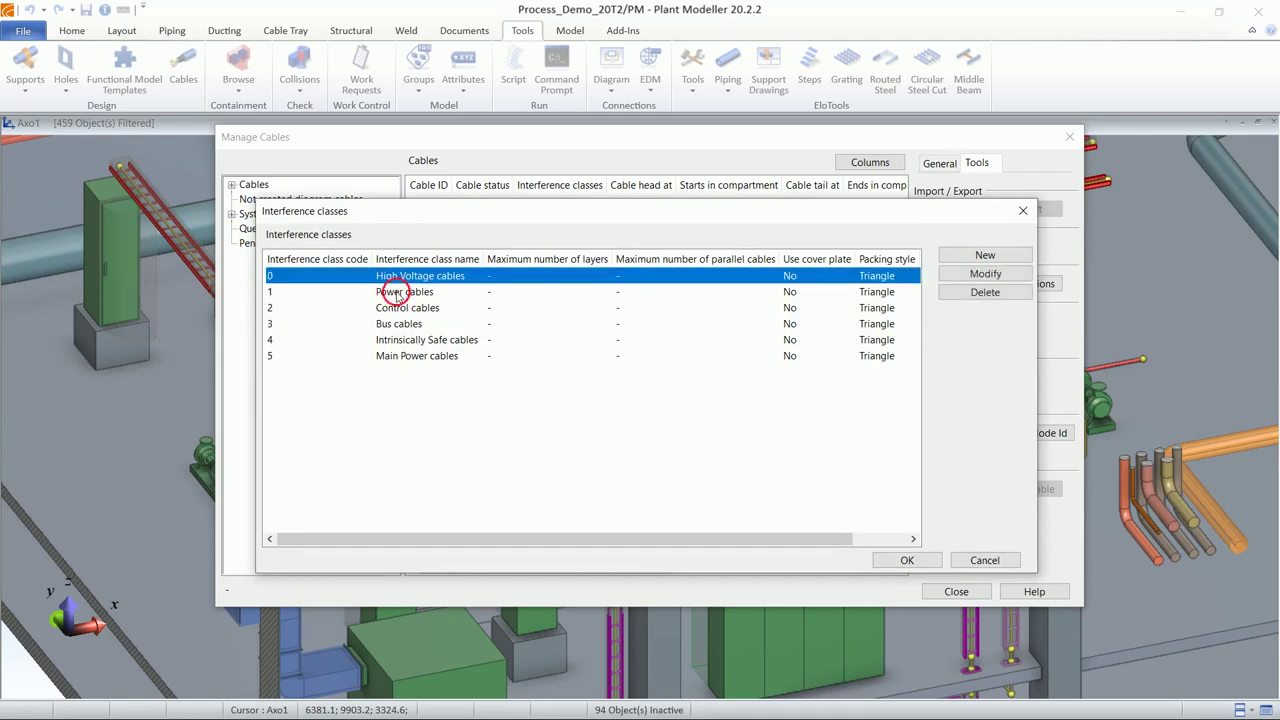
pyautogui.click(398, 292)
pyautogui.click(398, 308)
pyautogui.click(398, 324)
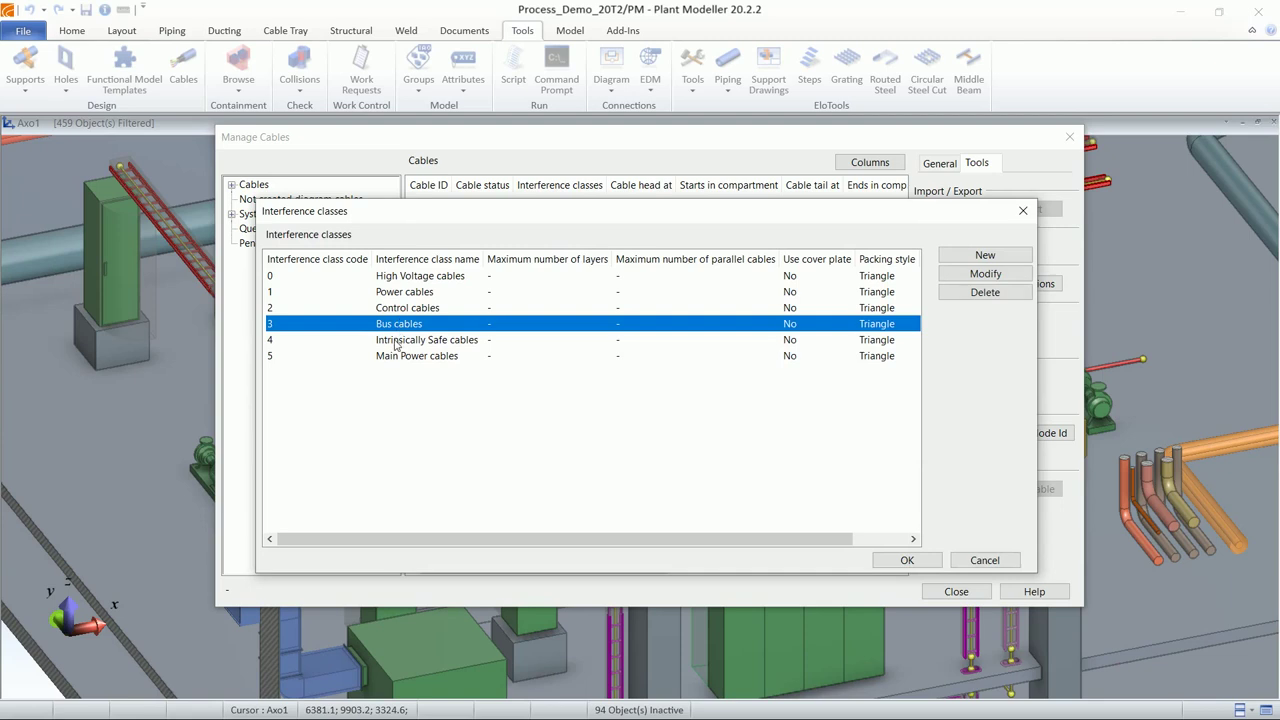
pyautogui.click(396, 342)
pyautogui.click(396, 358)
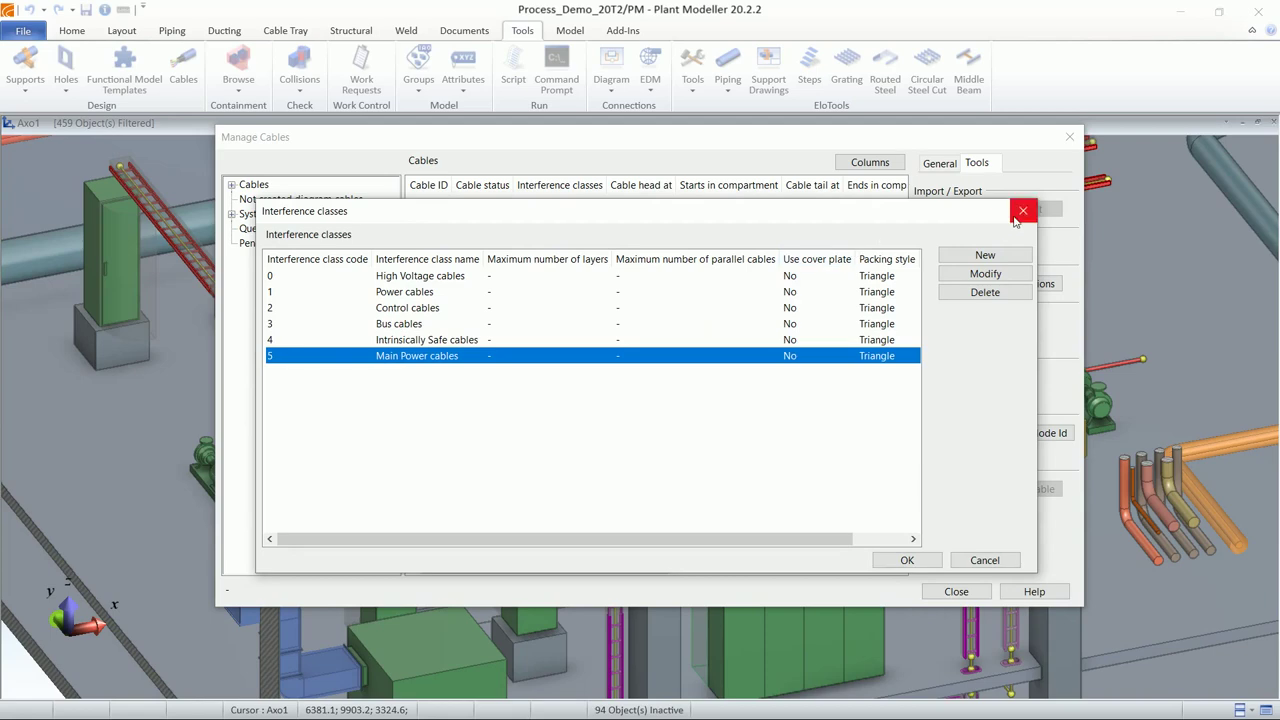
pyautogui.click(1022, 211)
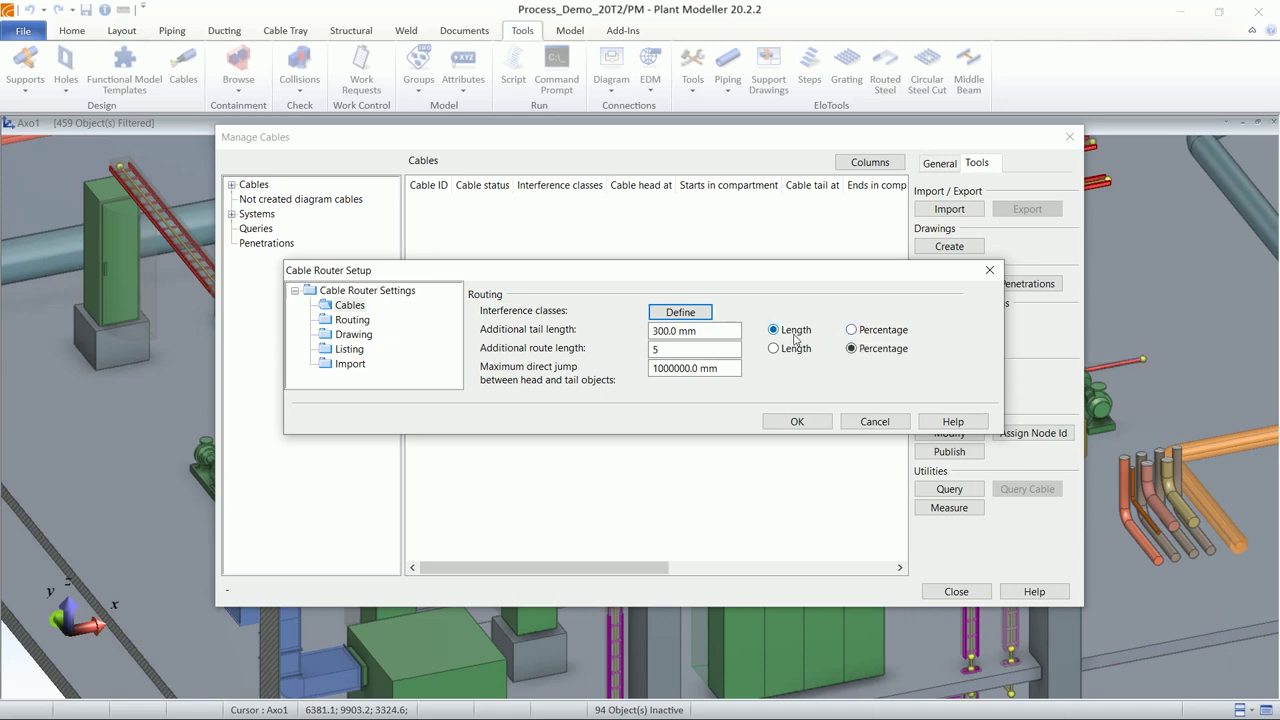
# Step: Check the additional tail length and additional route length settings for cables
pyautogui.click(700, 331)
pyautogui.press('Tab')
pyautogui.press('Tab')
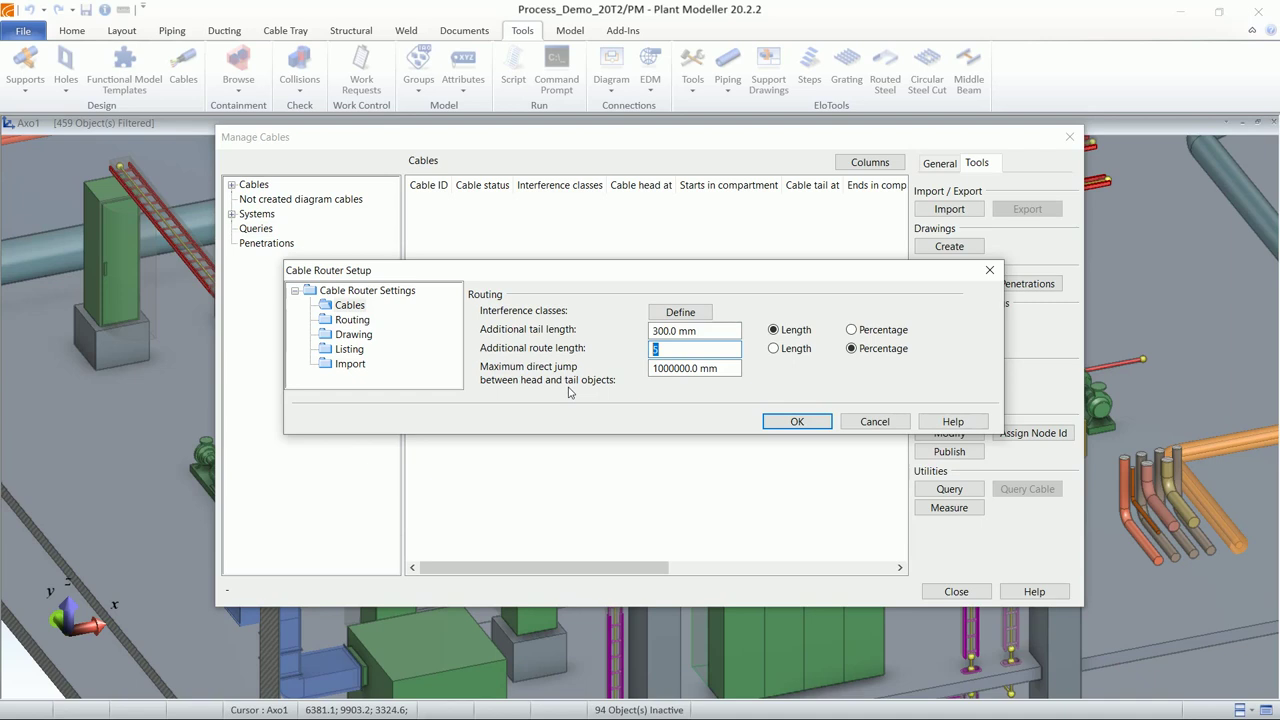
# Step: Review the segregation distances between interference classes in the routing settings, widening the first class column, and leave the definitions unchanged
pyautogui.click(368, 320)
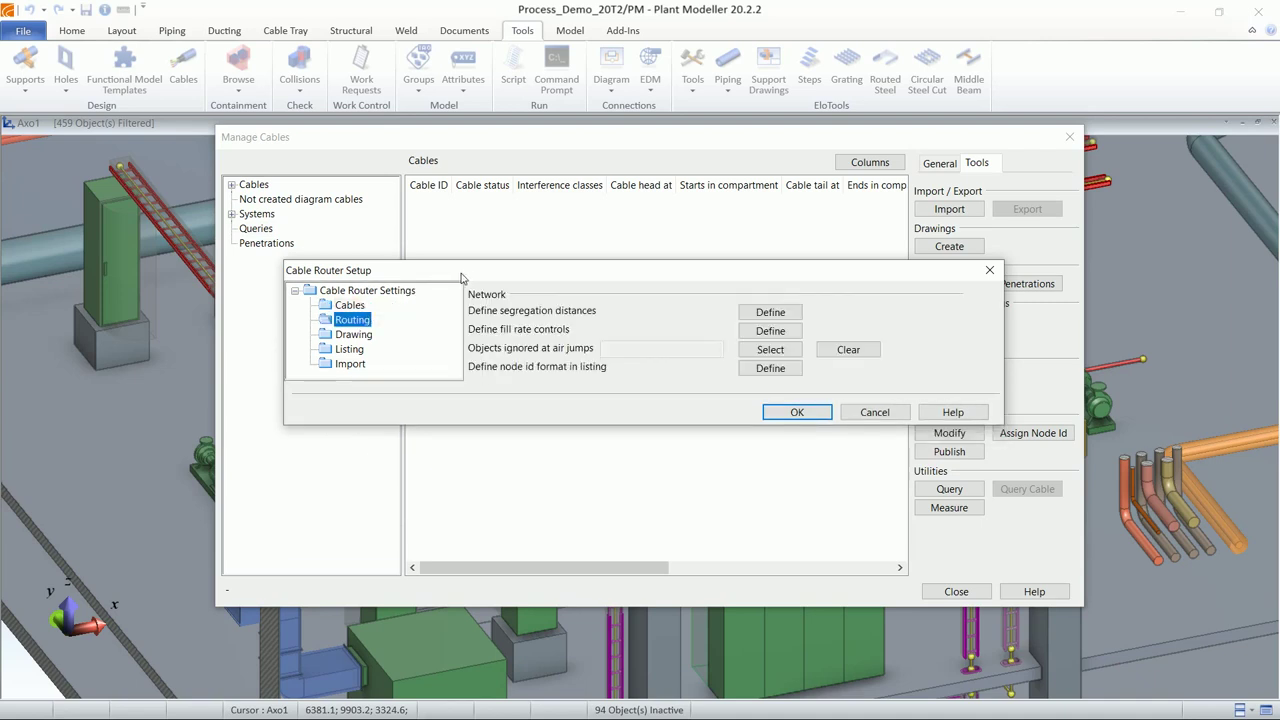
pyautogui.moveTo(473, 277); pyautogui.dragTo(474, 270)
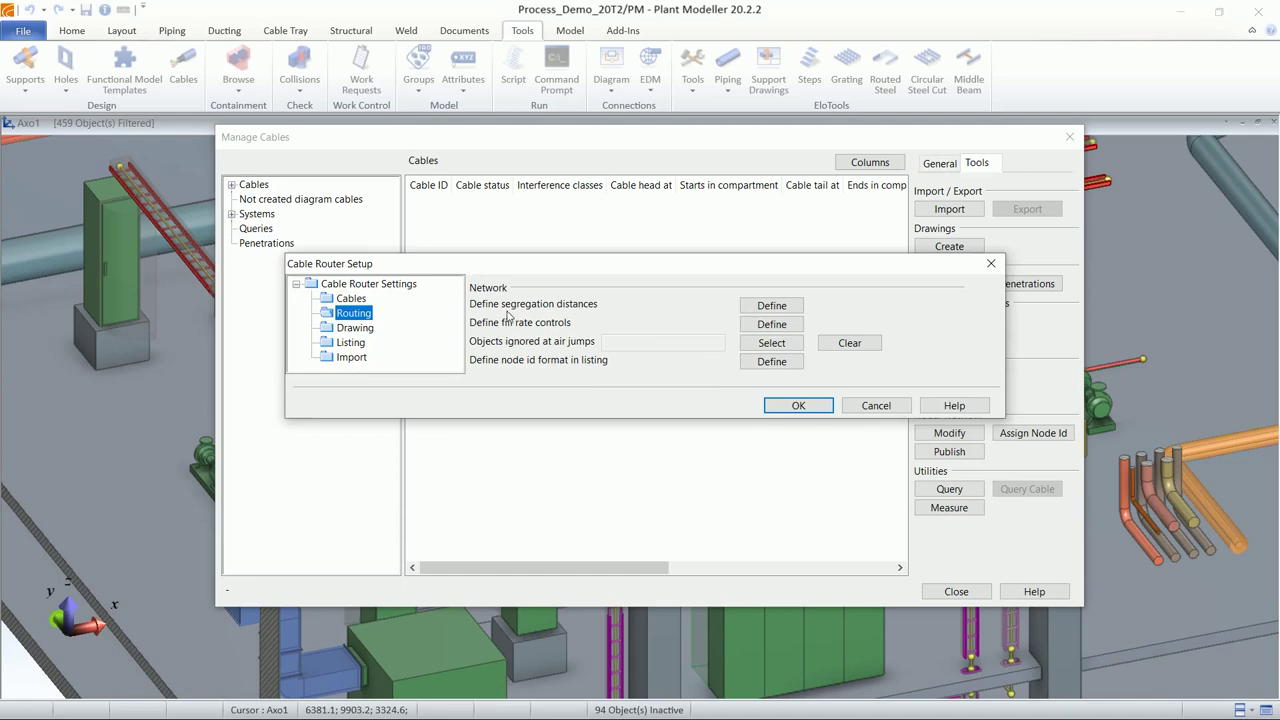
pyautogui.click(755, 305)
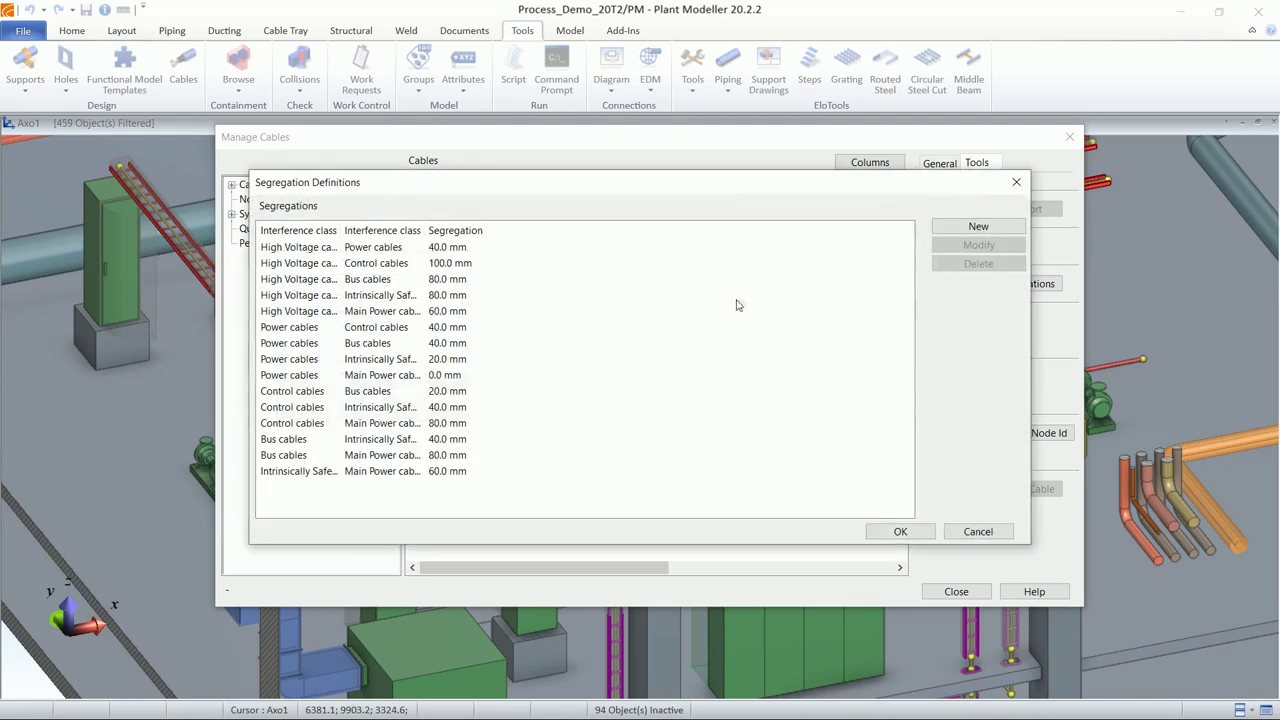
pyautogui.doubleClick(340, 230)
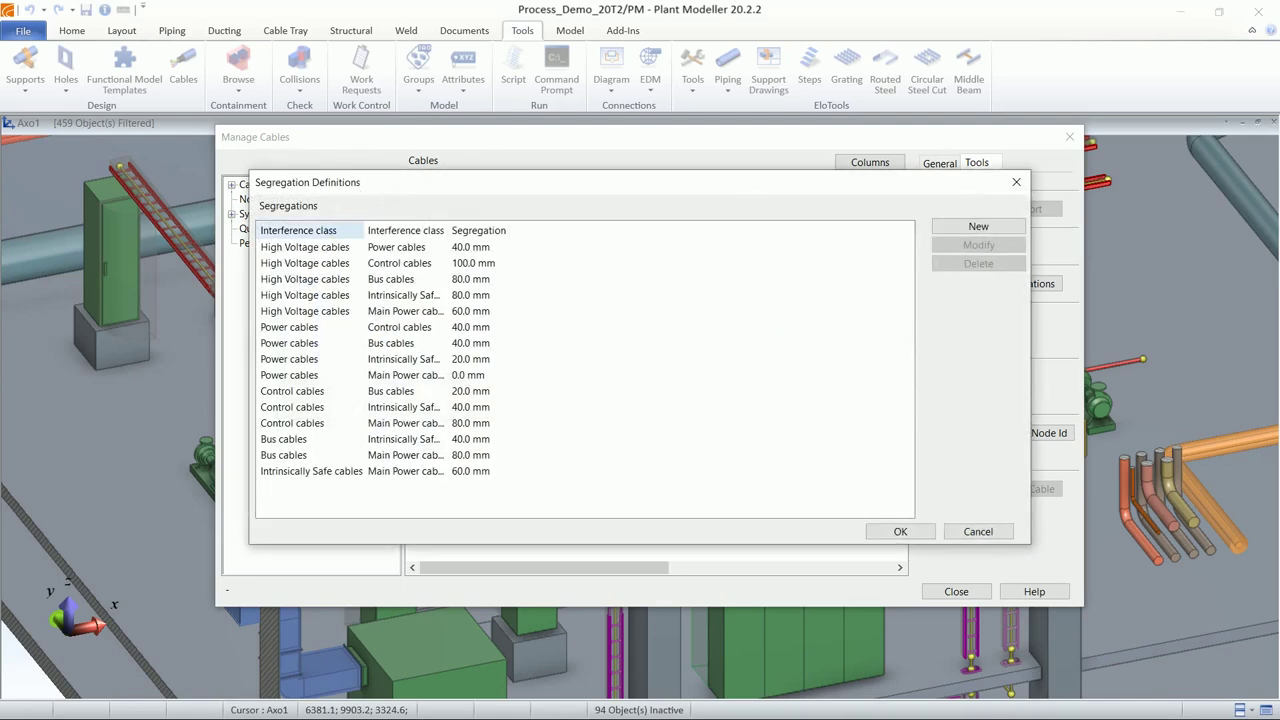
pyautogui.click(312, 252)
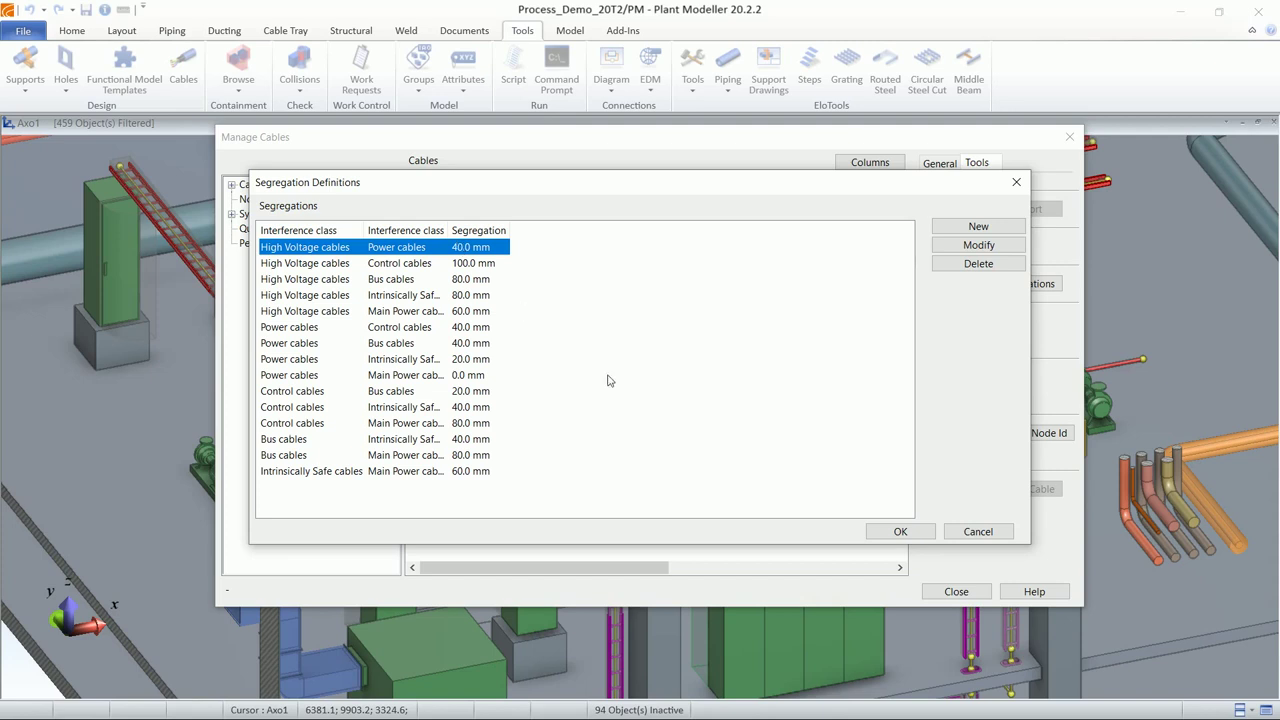
pyautogui.click(960, 532)
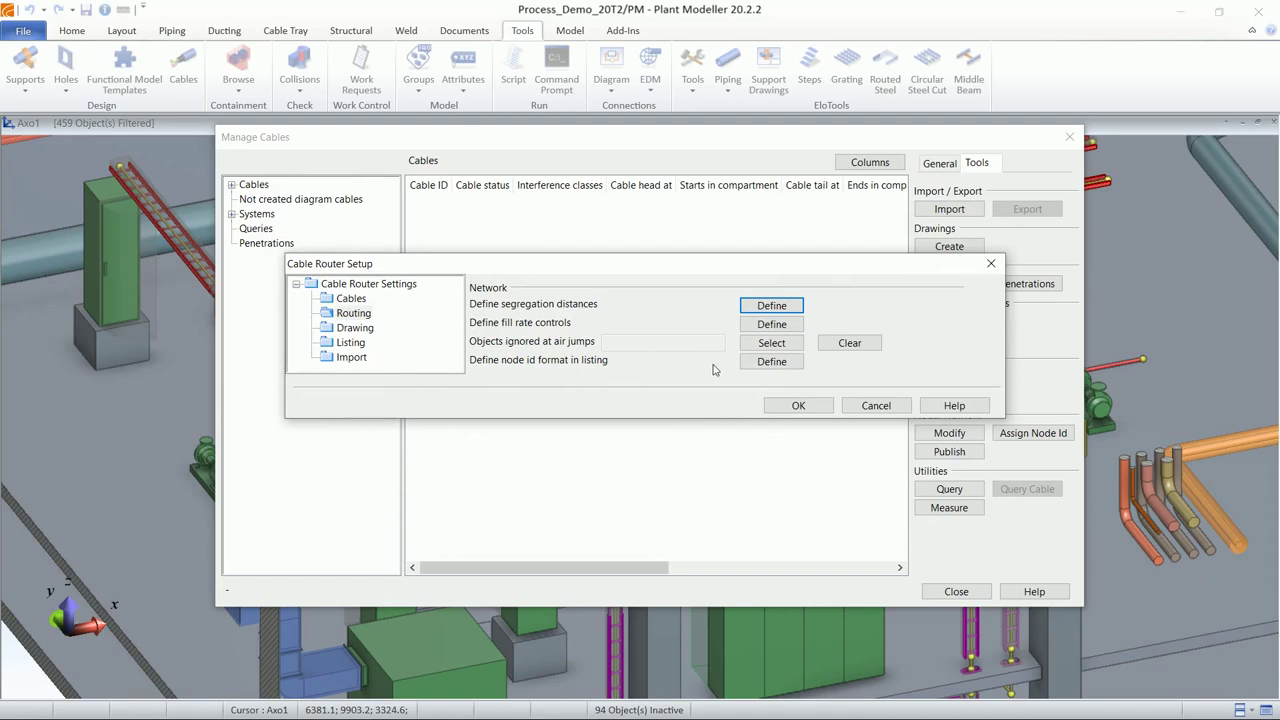
# Step: Close the cable router settings without changes and select cable PCBL-002 from the routed cables
pyautogui.click(874, 405)
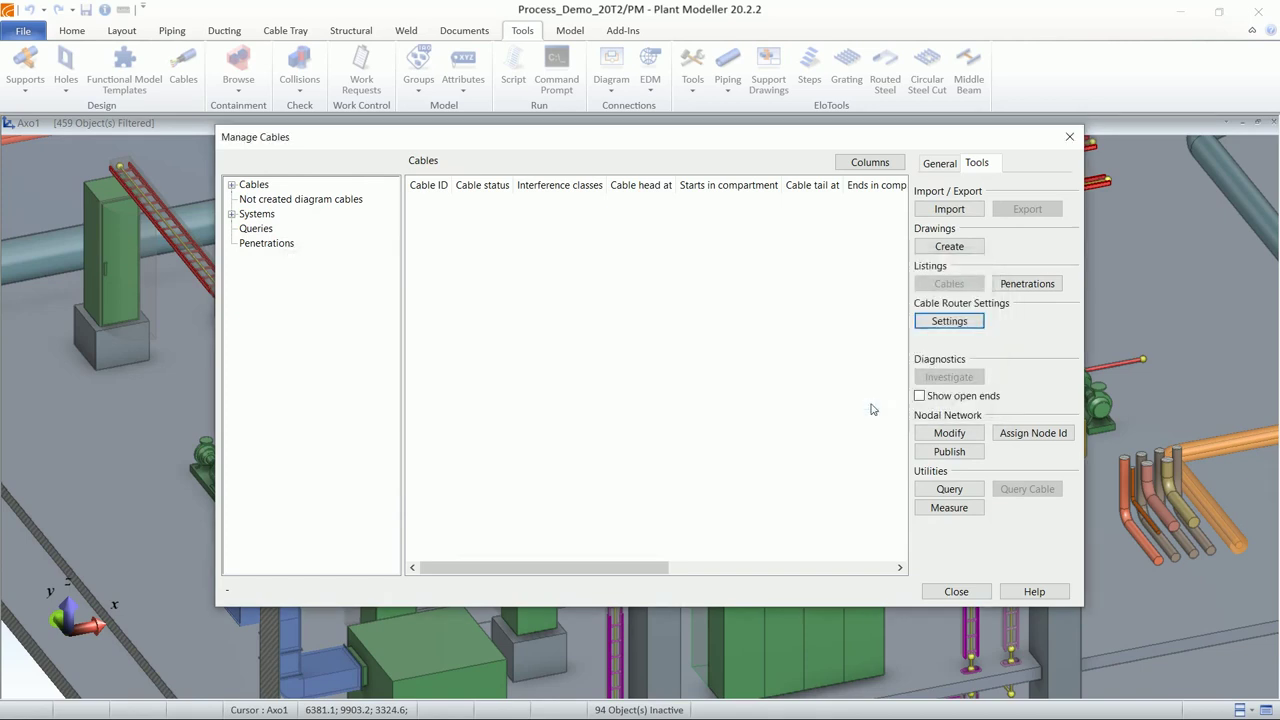
pyautogui.doubleClick(240, 186)
pyautogui.click(266, 201)
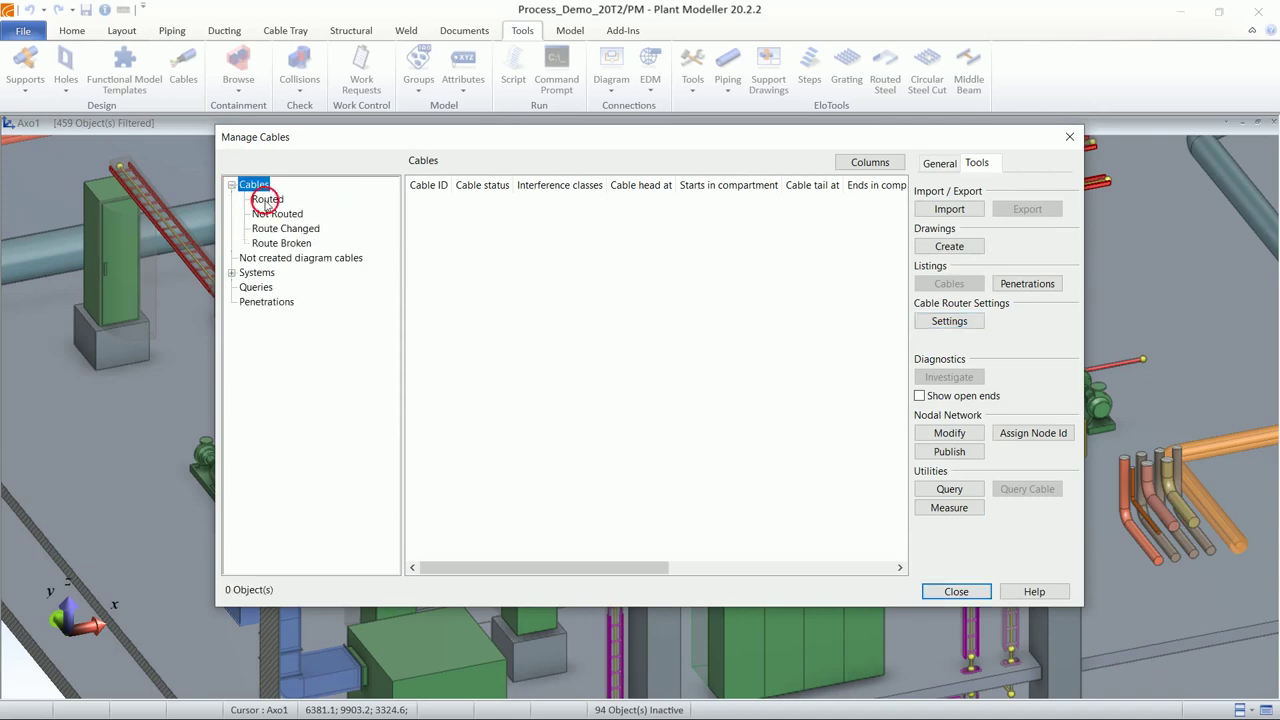
pyautogui.scroll(-1, 481, 487)
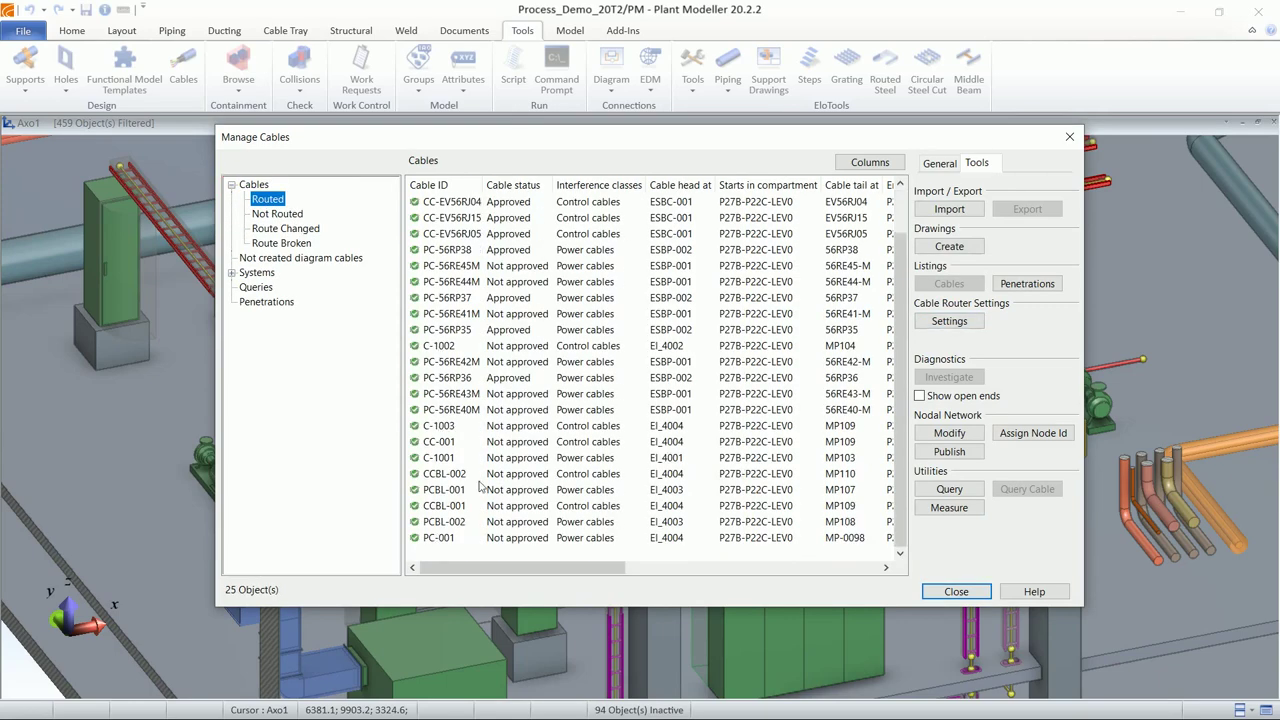
pyautogui.click(453, 527)
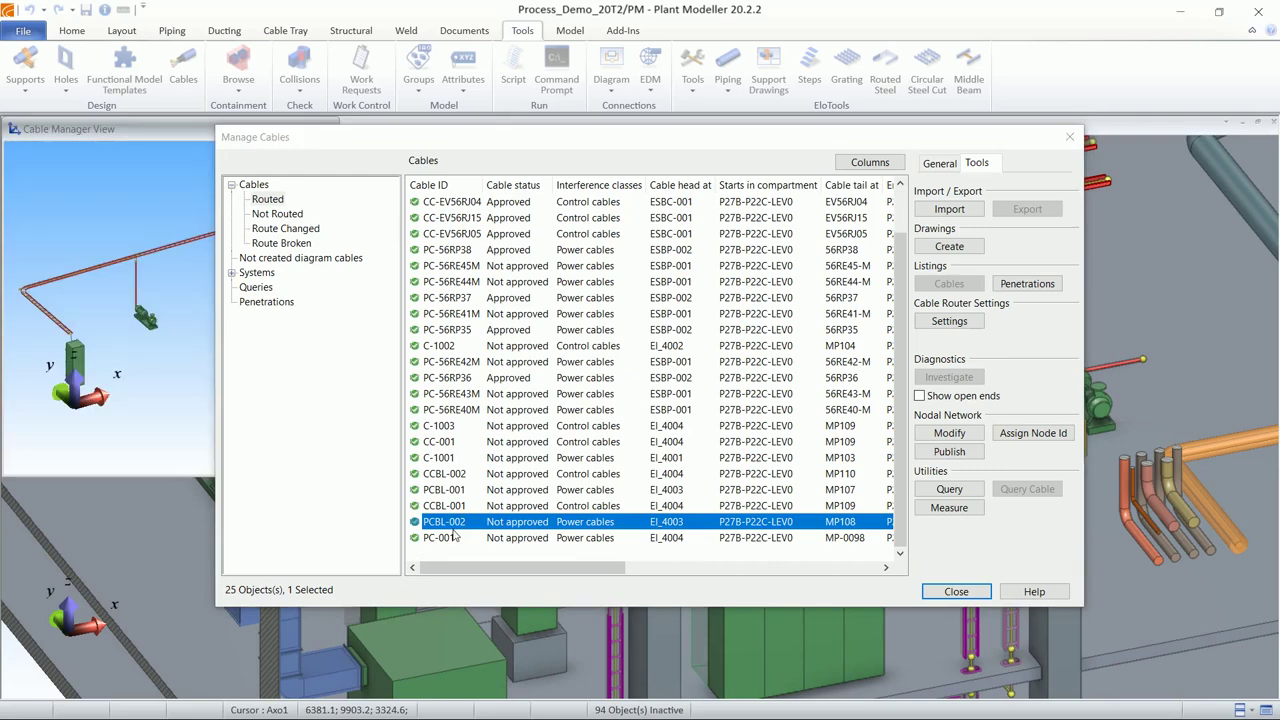
pyautogui.moveTo(455, 140); pyautogui.dragTo(582, 133)
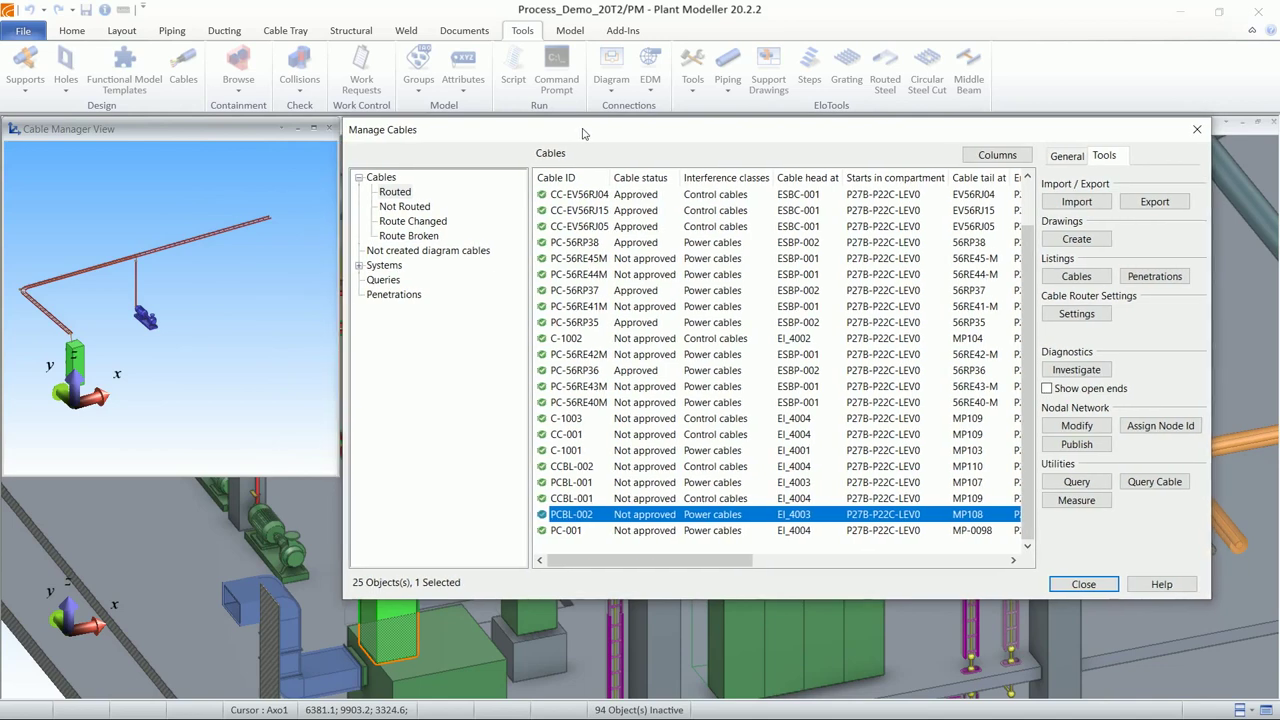
# Step: Set a pull marker for cable PCBL-002 at the red cable tray's corner node beside the column
pyautogui.click(1066, 156)
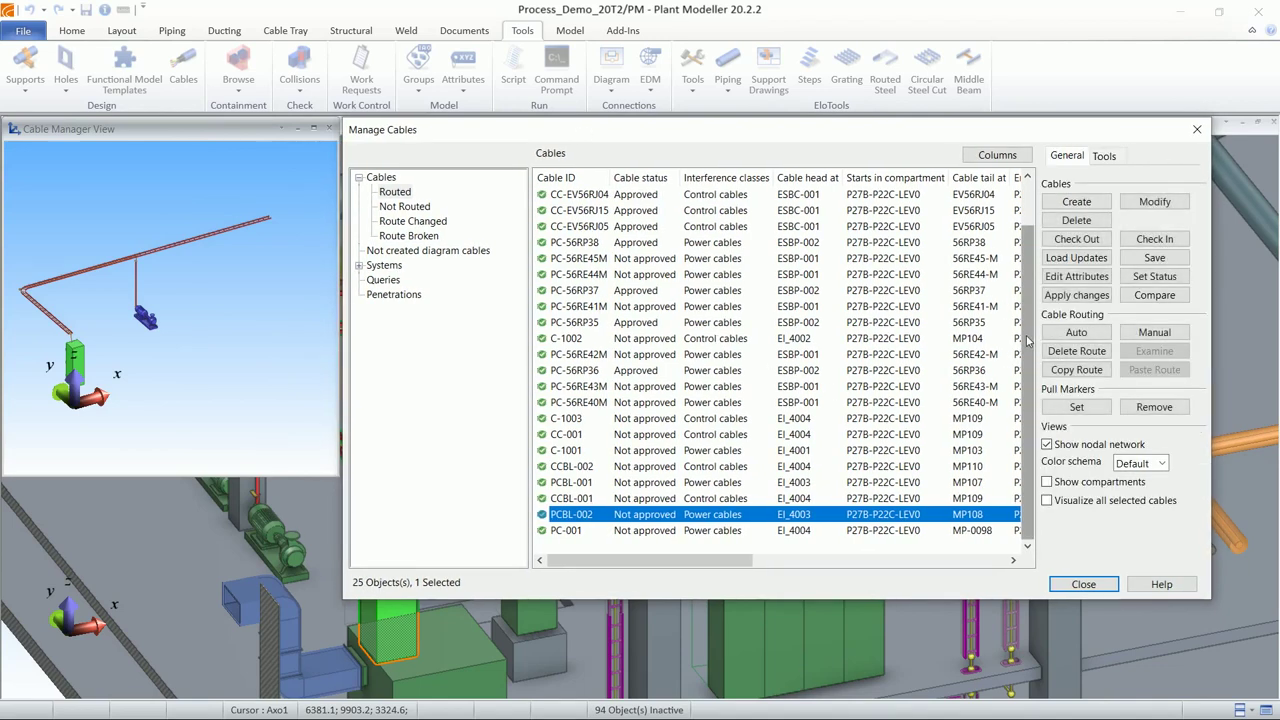
pyautogui.click(1076, 408)
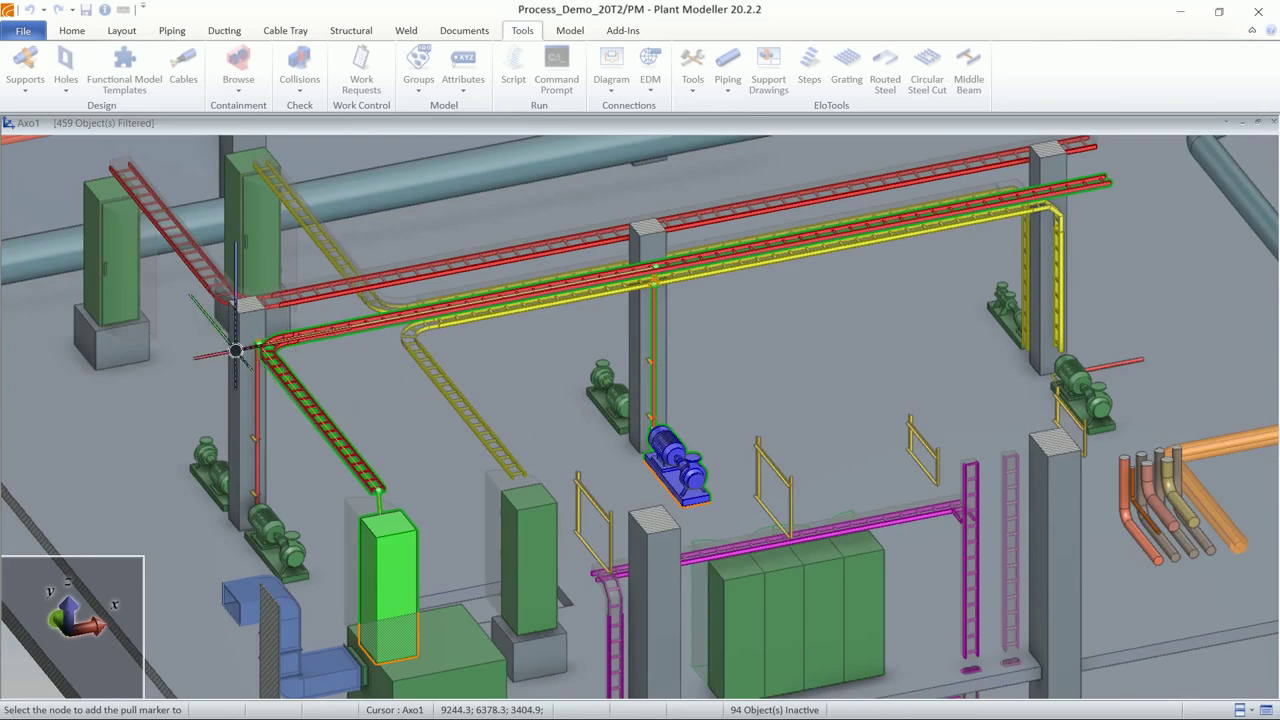
pyautogui.scroll(6, 236, 350)
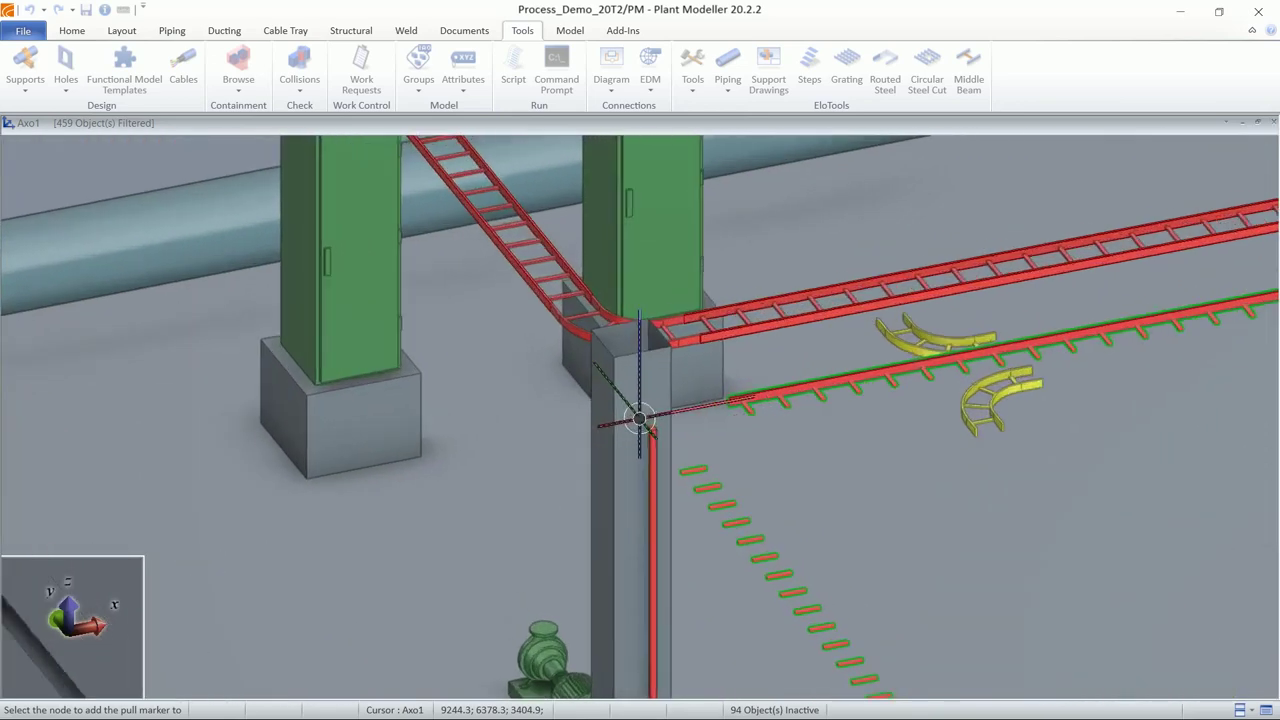
pyautogui.scroll(5, 640, 420)
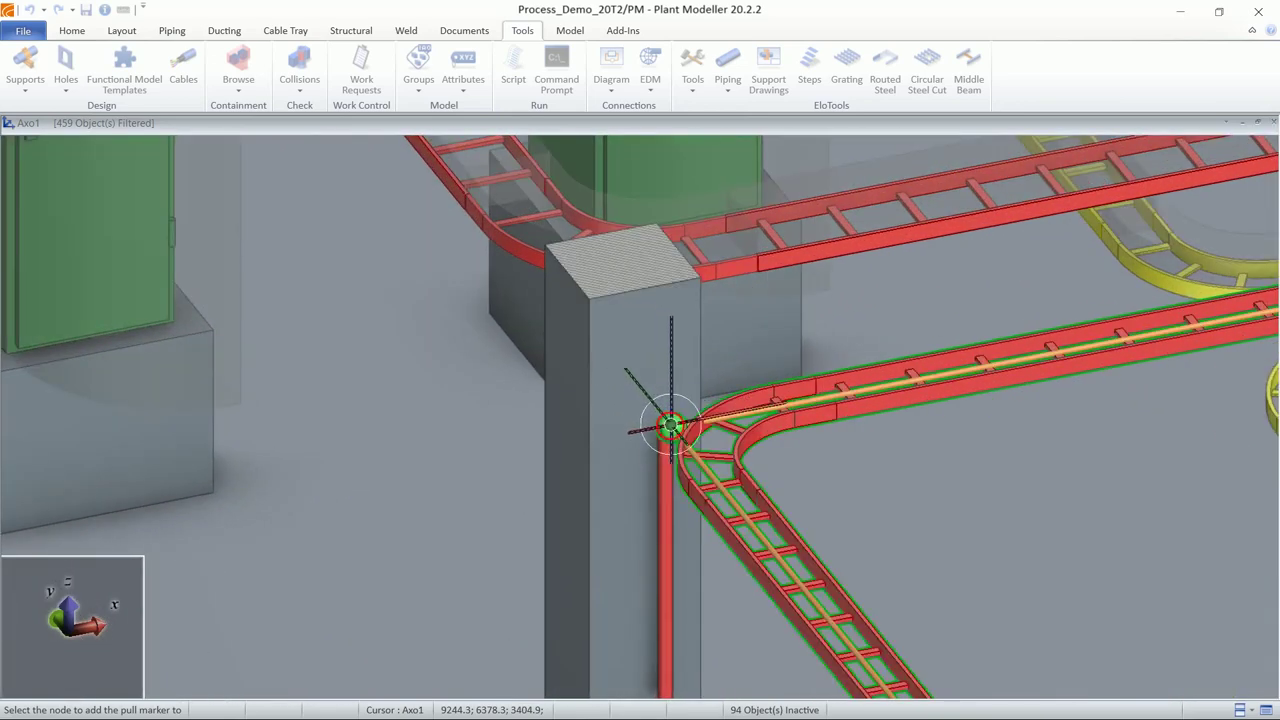
pyautogui.click(676, 432)
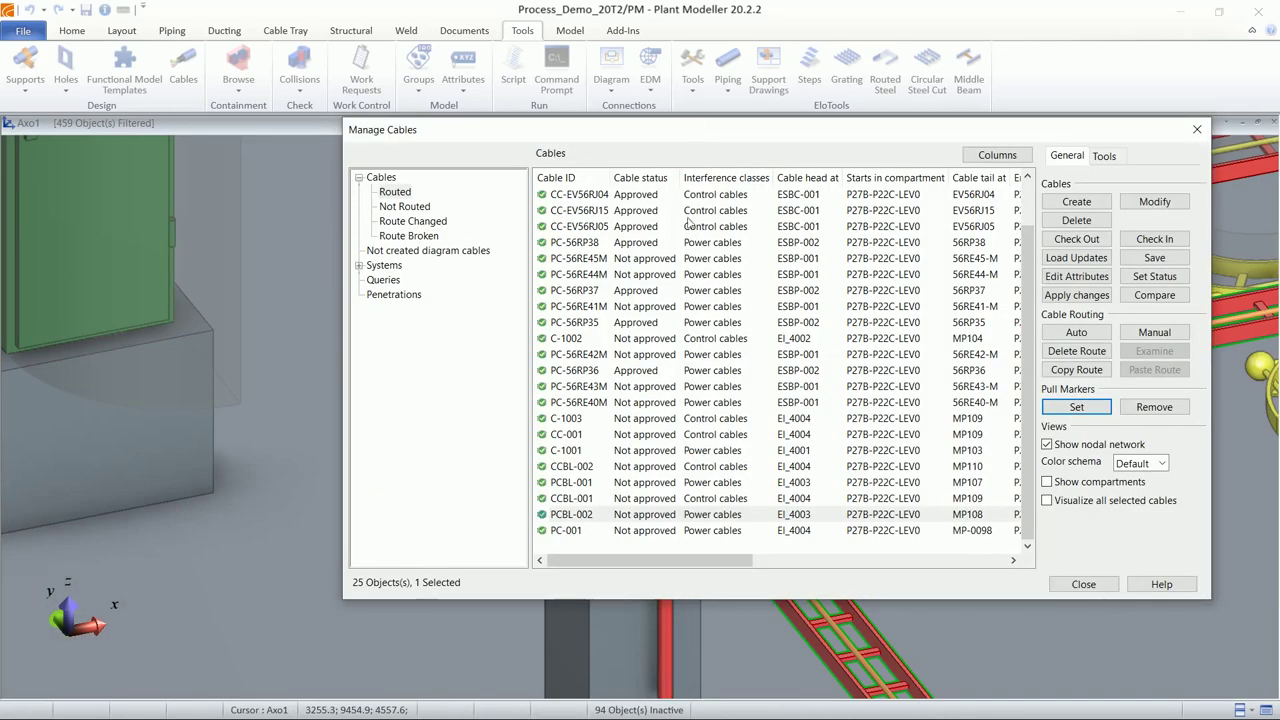
# Step: Query the cables passing through the node at the corner of the yellow cable tray
pyautogui.moveTo(698, 131); pyautogui.dragTo(602, 161)
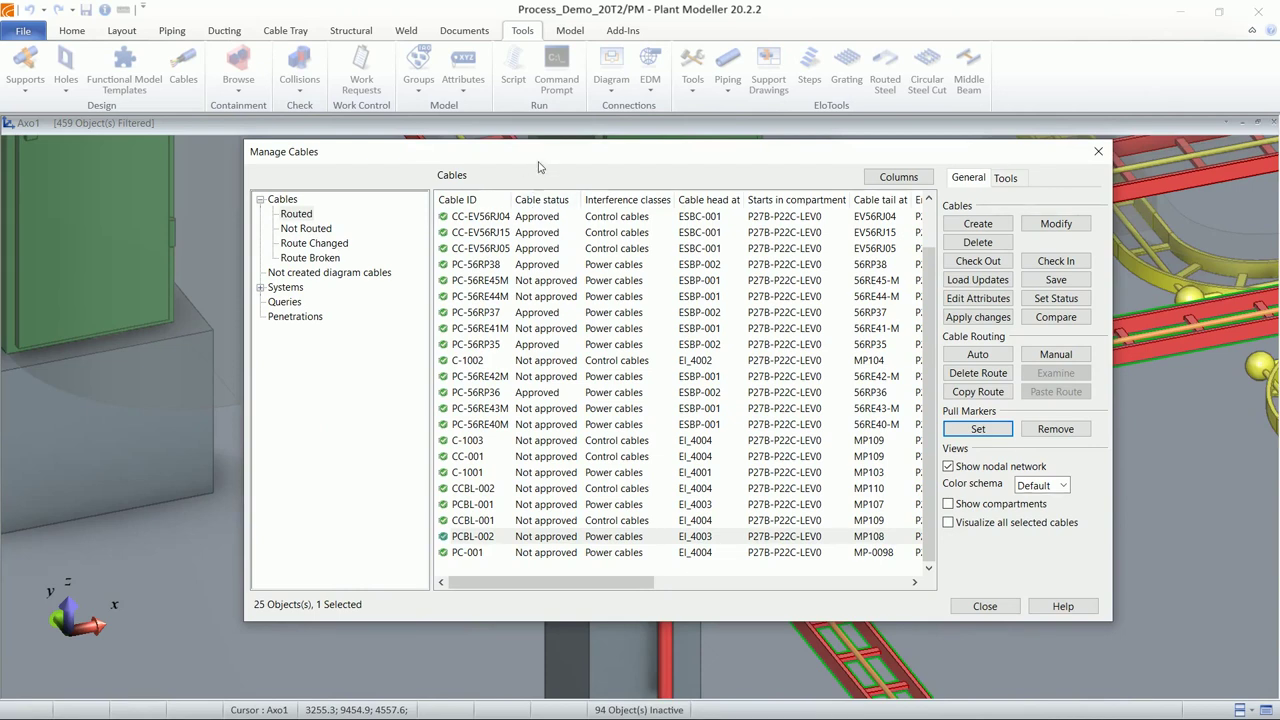
pyautogui.moveTo(543, 149); pyautogui.dragTo(549, 145)
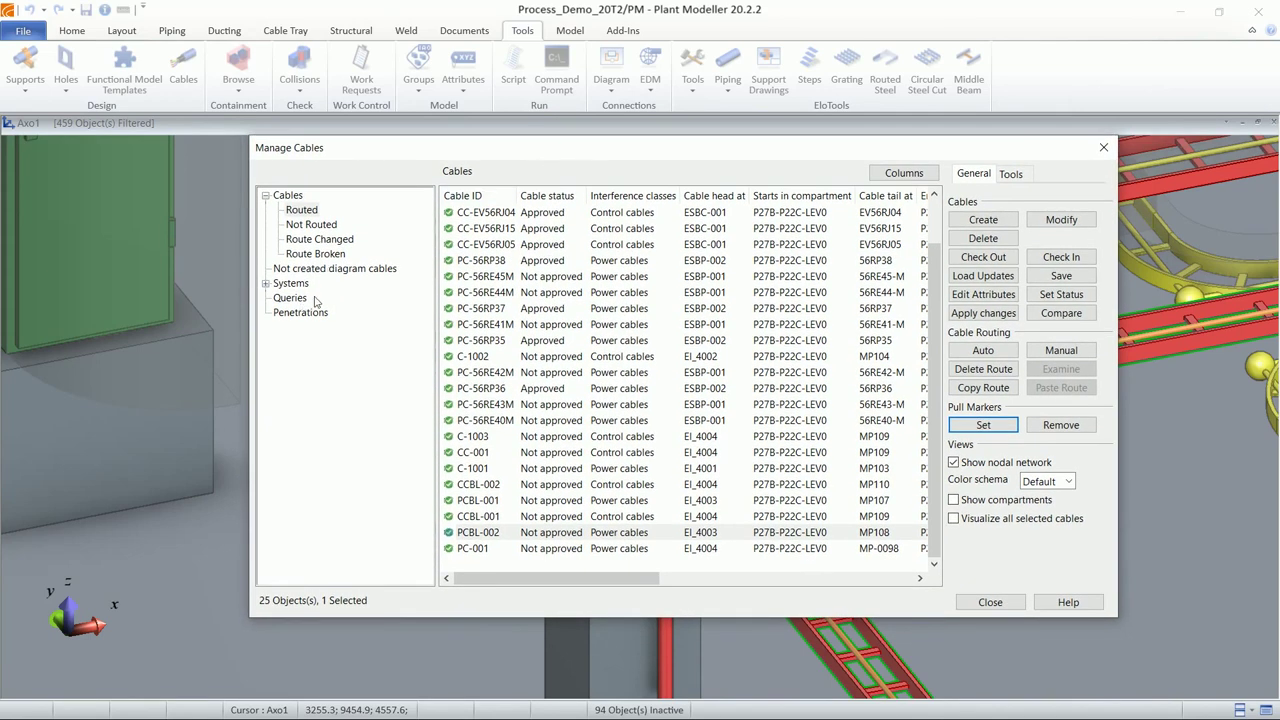
pyautogui.click(632, 362)
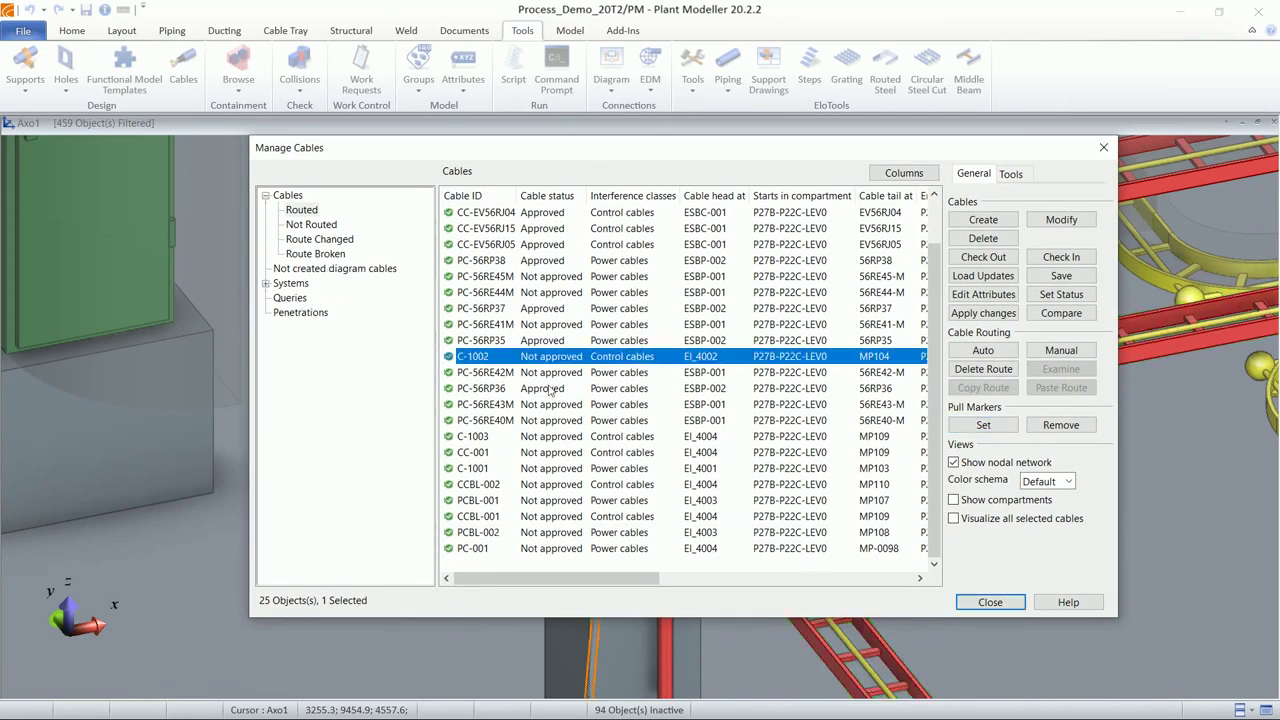
pyautogui.rightClick(299, 302)
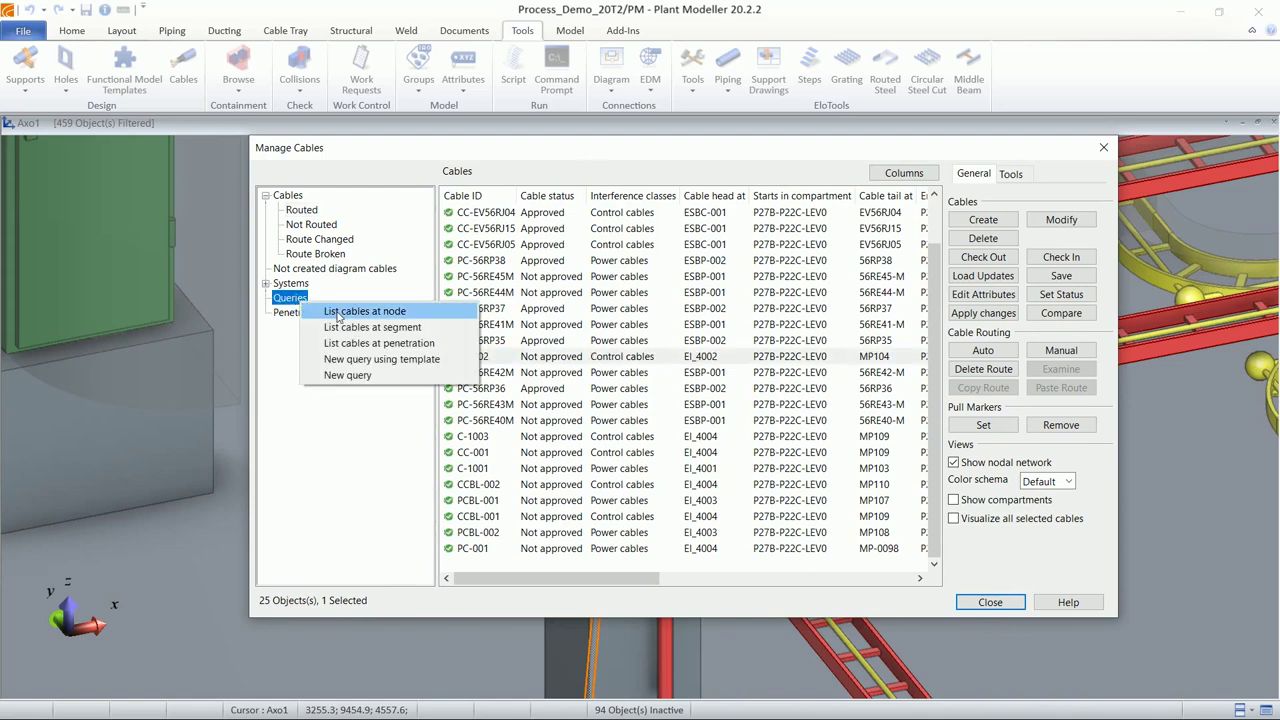
pyautogui.click(336, 313)
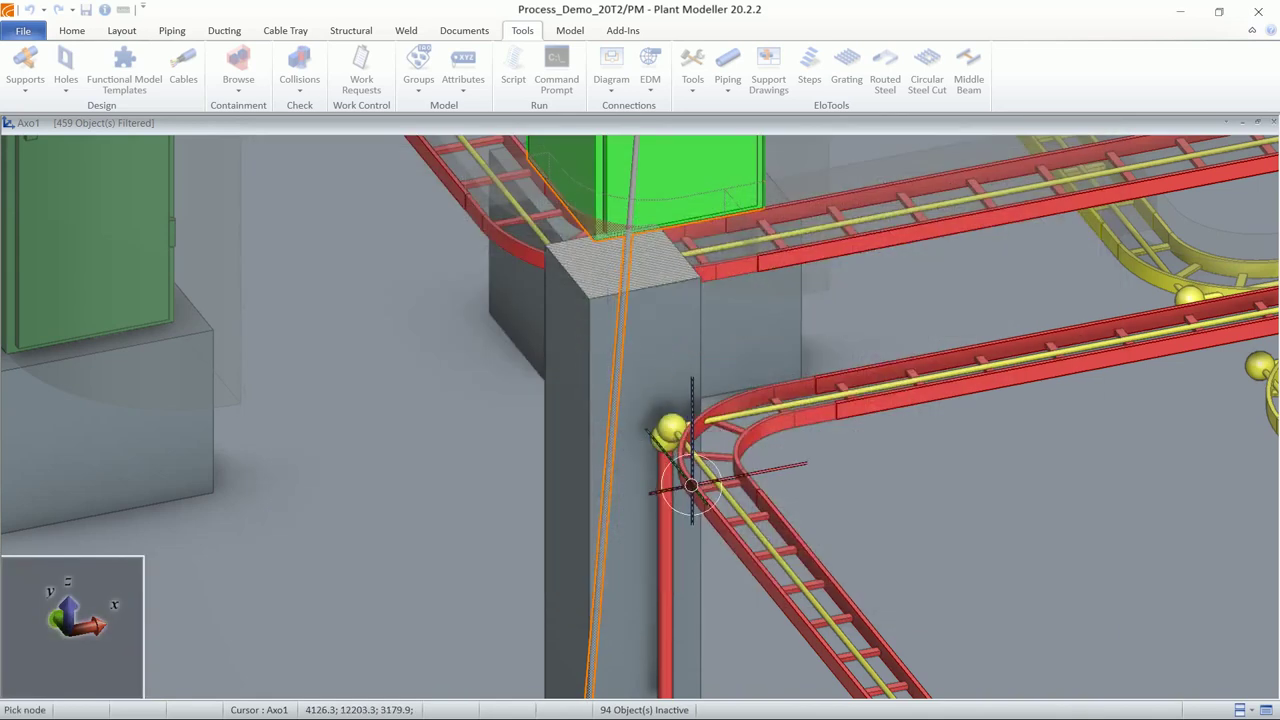
pyautogui.scroll(2, 650, 440)
pyautogui.scroll(-3, 640, 420)
pyautogui.scroll(2, 891, 429)
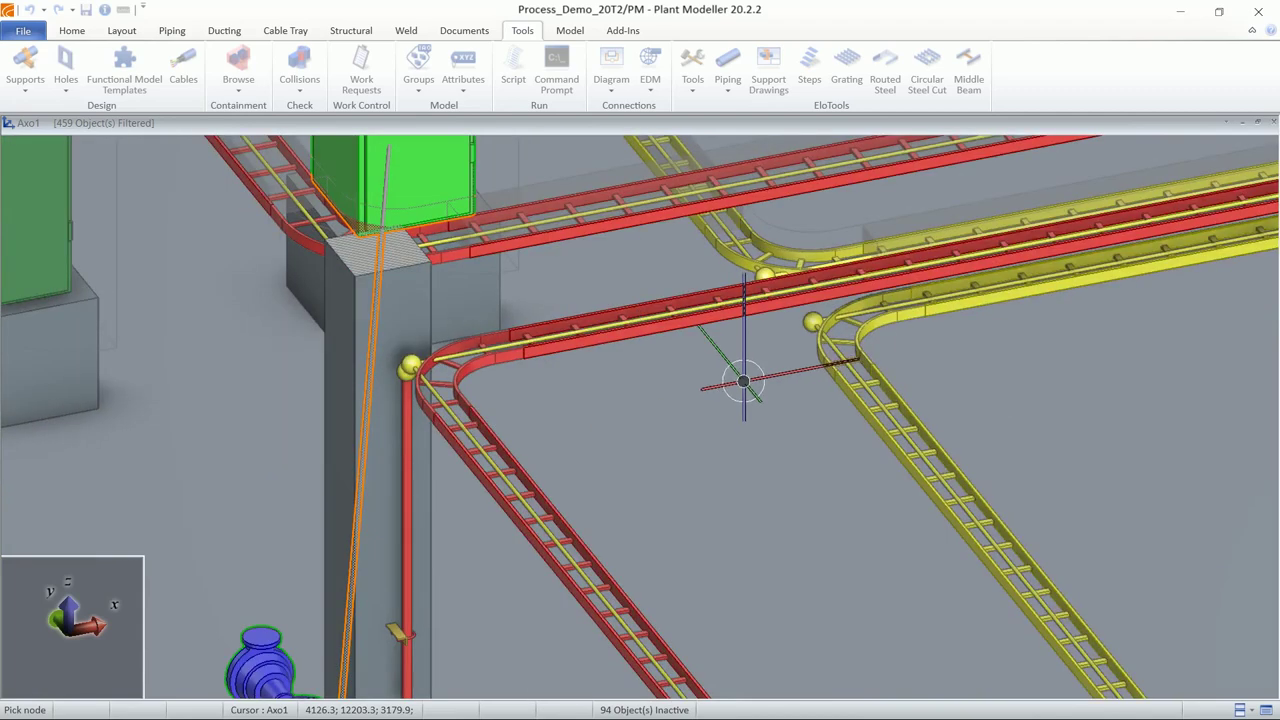
pyautogui.scroll(-2, 625, 405)
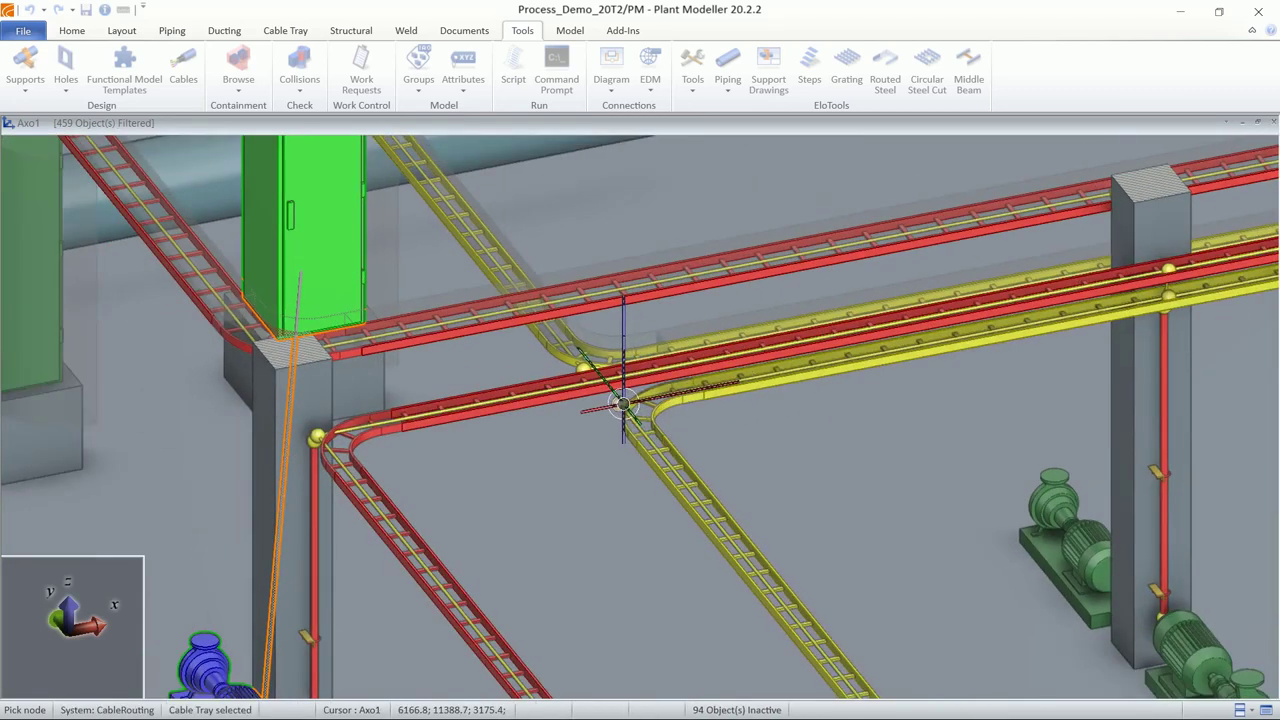
pyautogui.press('Escape')
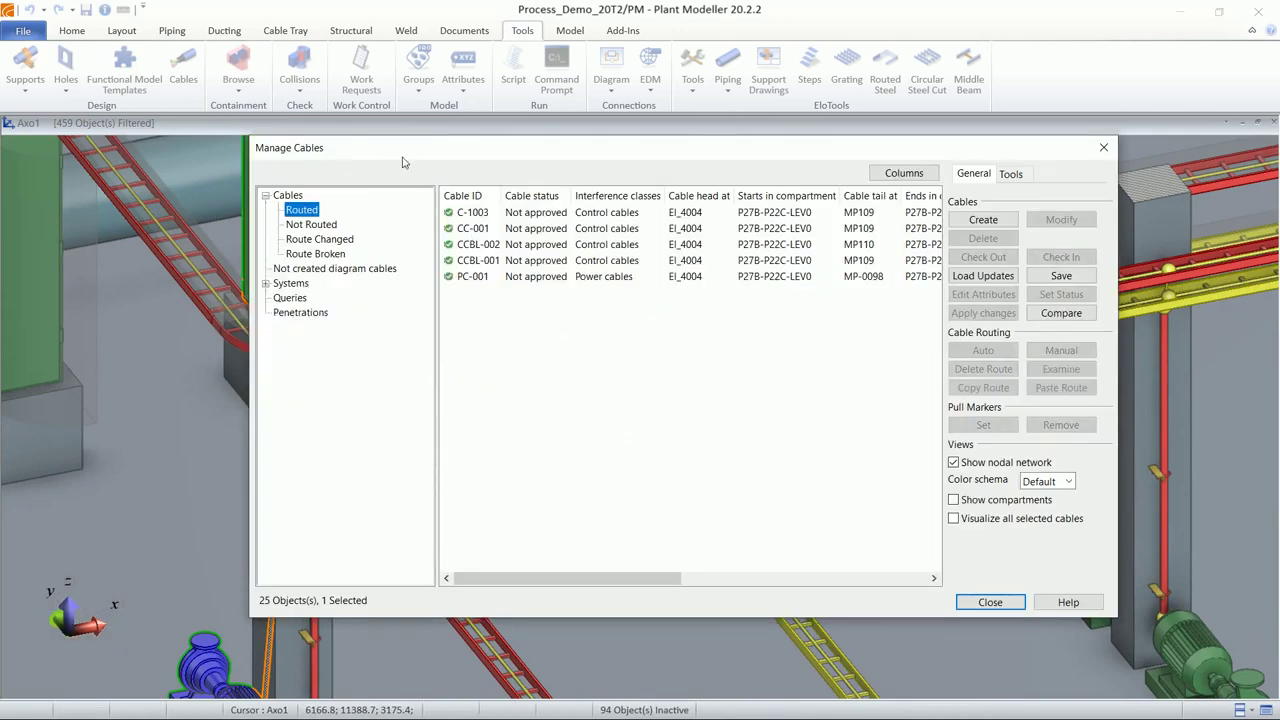
# Step: Go through the cables found at the node one by one, from C-1003 to PC-001
pyautogui.moveTo(403, 162); pyautogui.dragTo(400, 189)
pyautogui.click(475, 240)
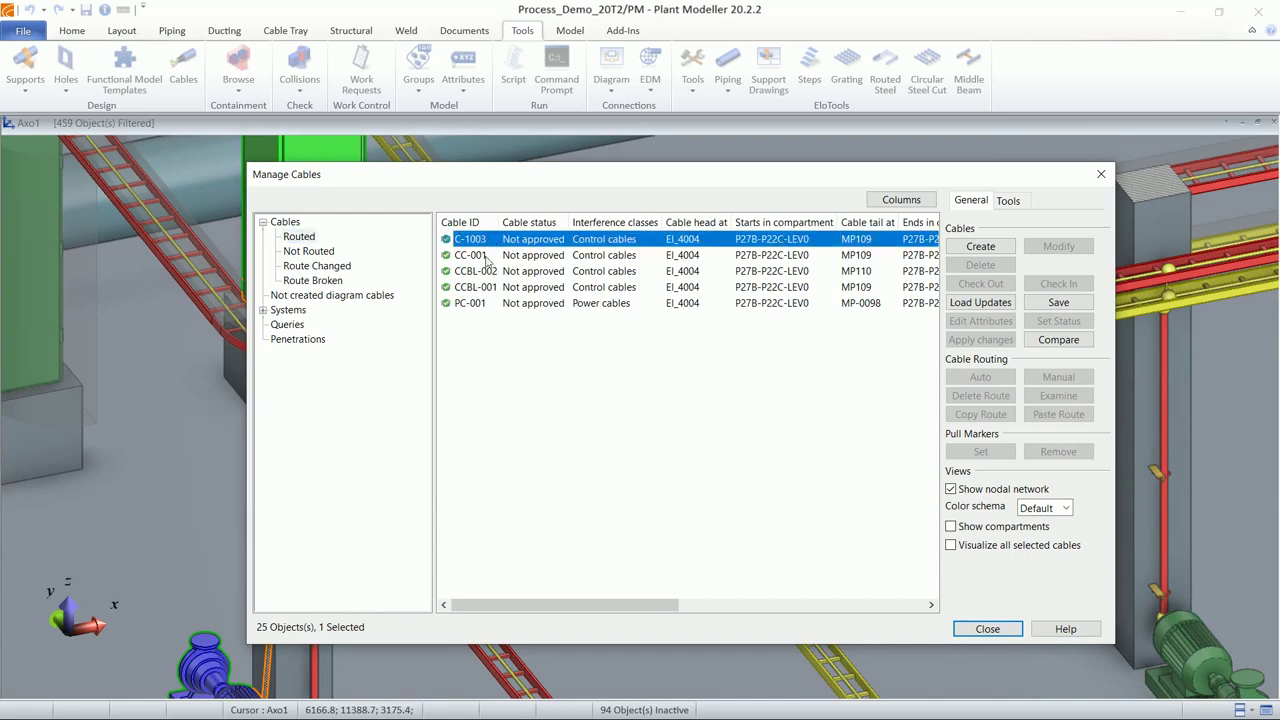
pyautogui.click(487, 256)
pyautogui.click(485, 271)
pyautogui.click(481, 288)
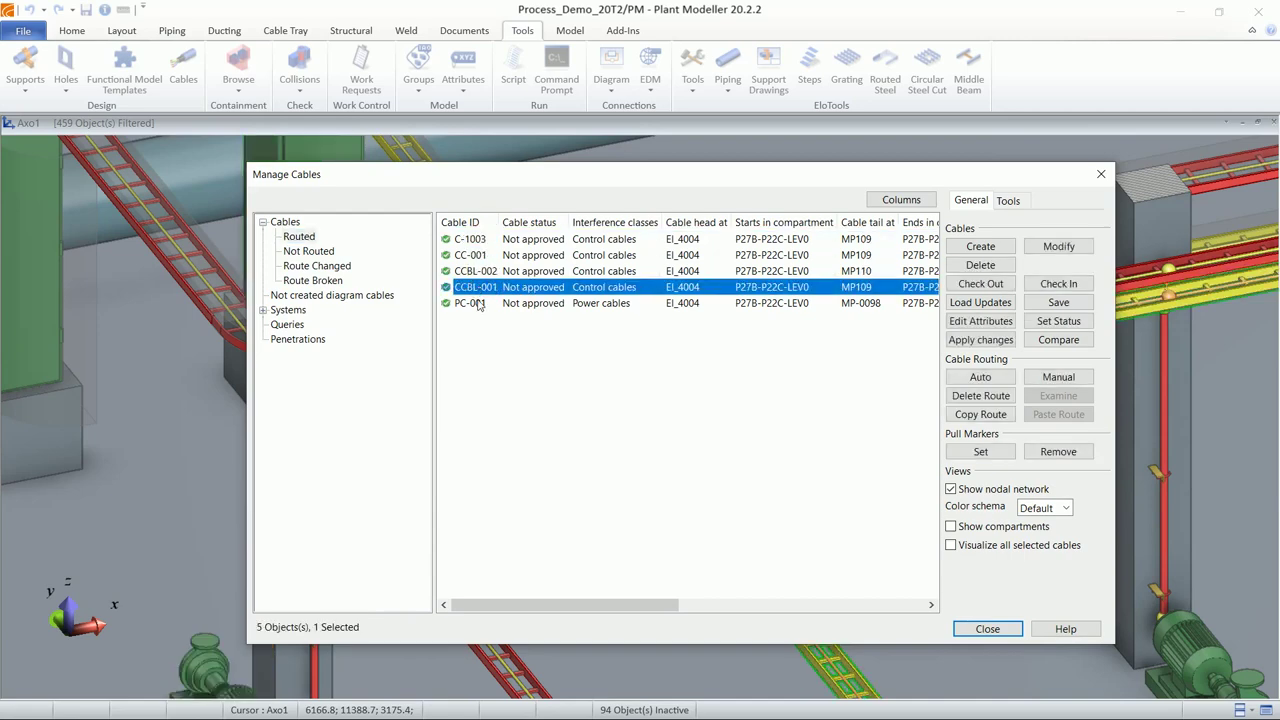
pyautogui.click(479, 305)
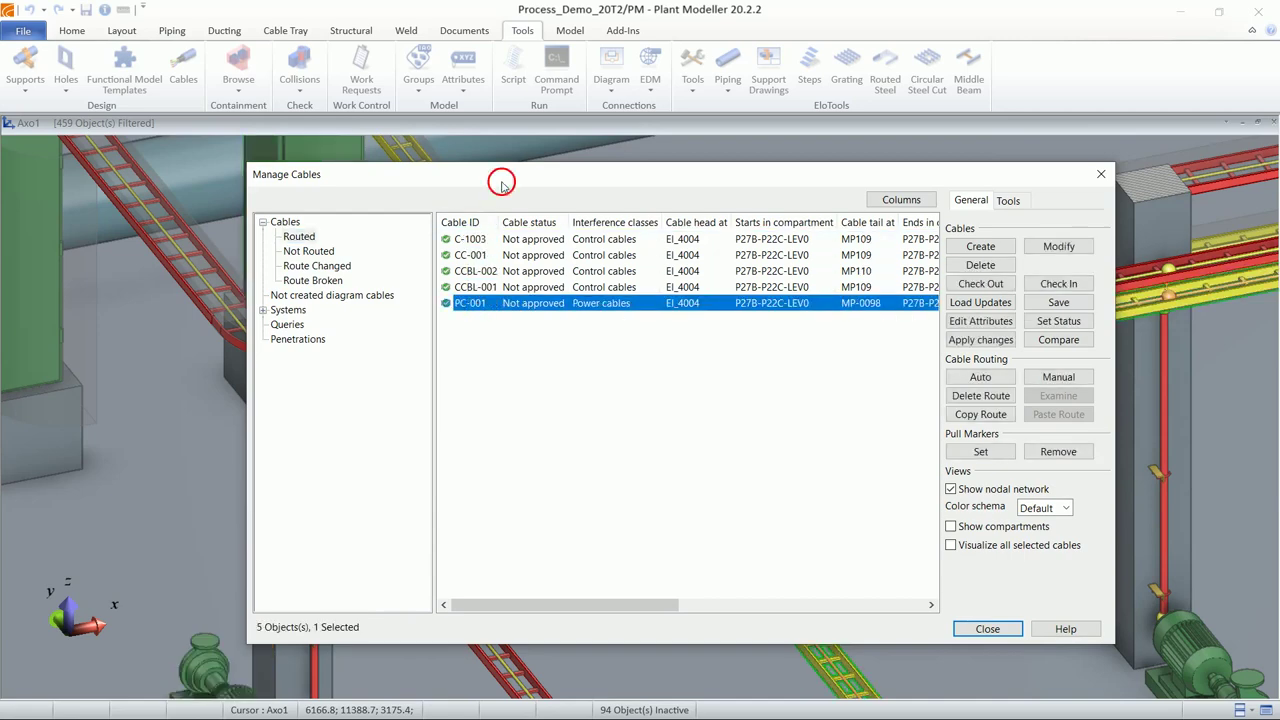
pyautogui.moveTo(502, 186); pyautogui.dragTo(516, 179)
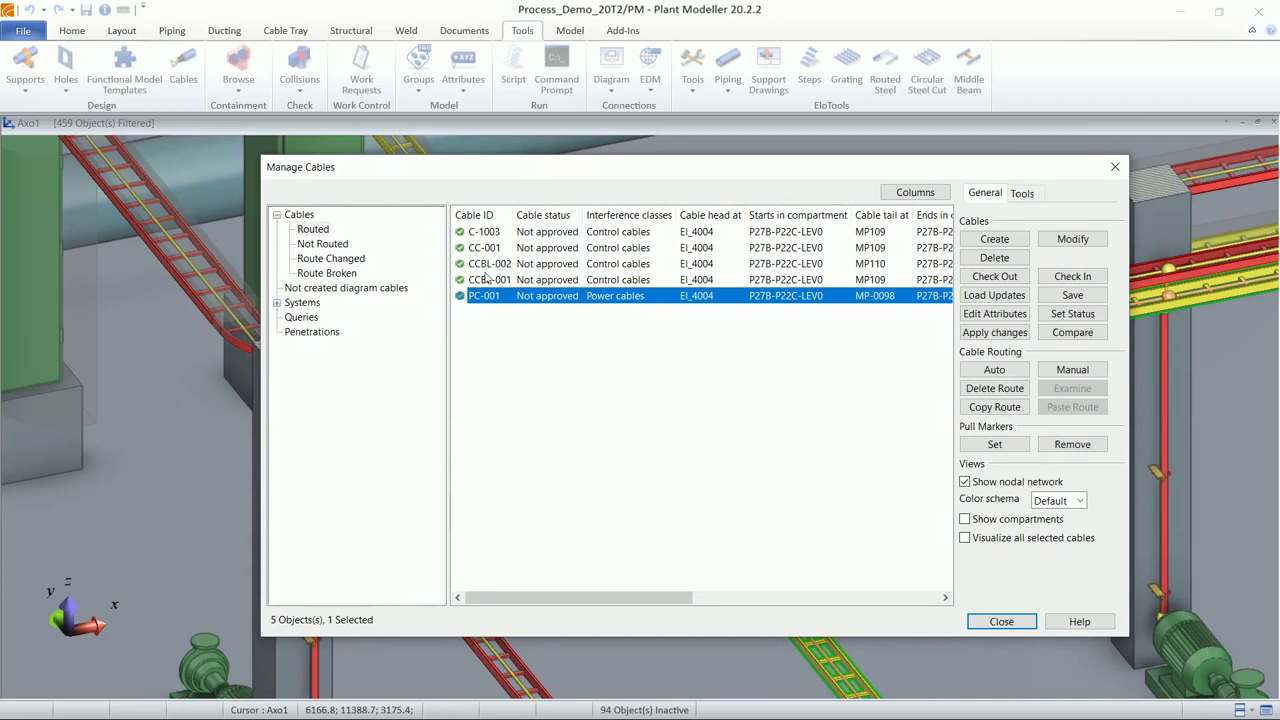
# Step: Query the cables at the yellow tray segment running from the corner node down to the cabinet
pyautogui.click(306, 318)
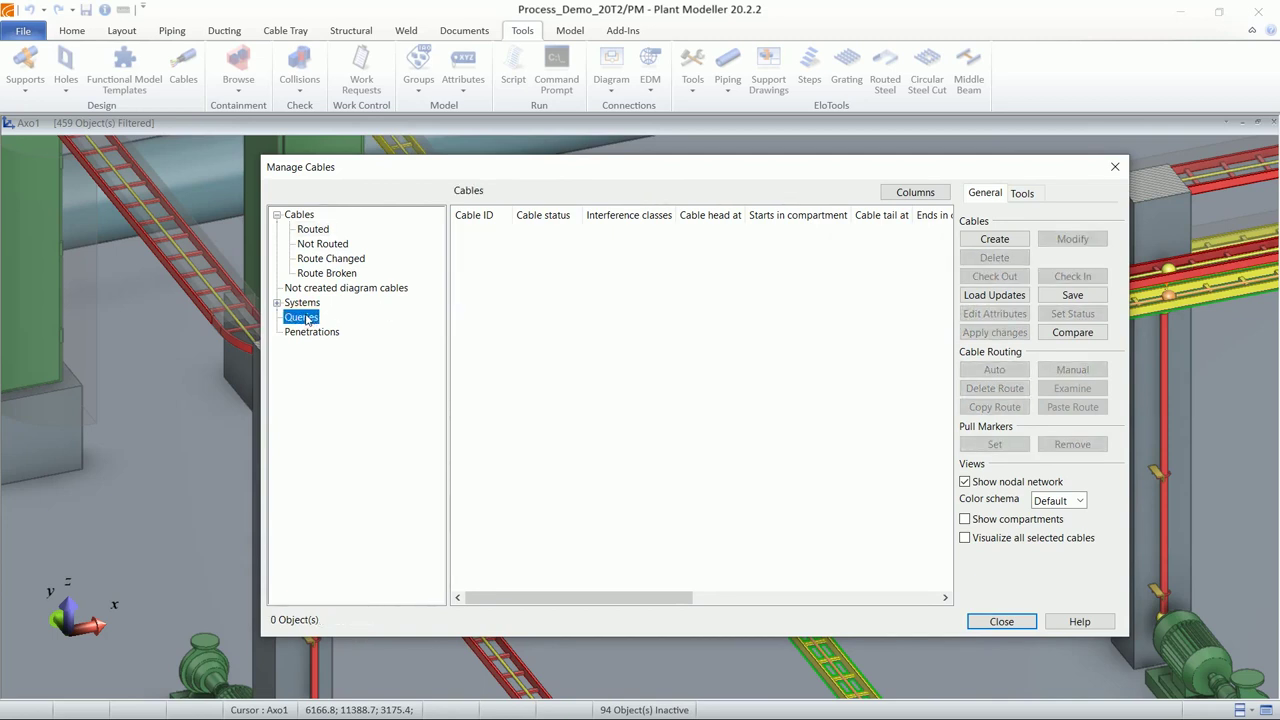
pyautogui.rightClick(307, 318)
pyautogui.click(366, 341)
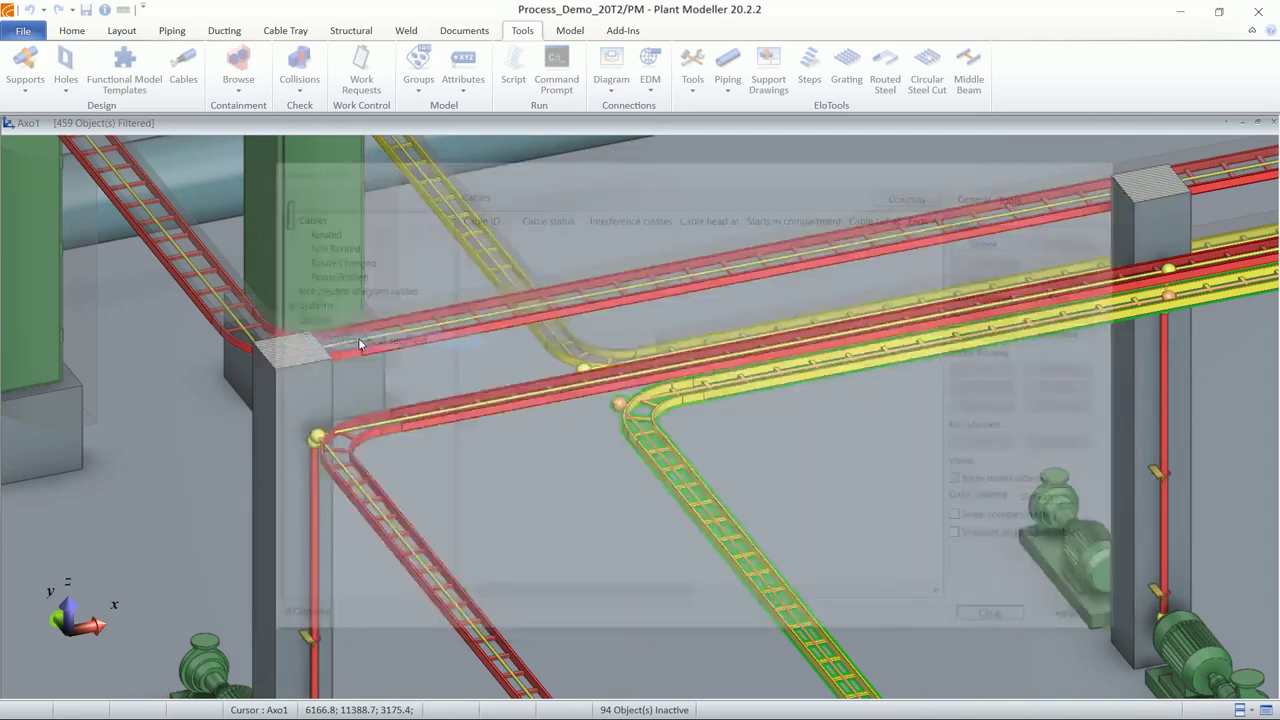
pyautogui.scroll(-3, 651, 429)
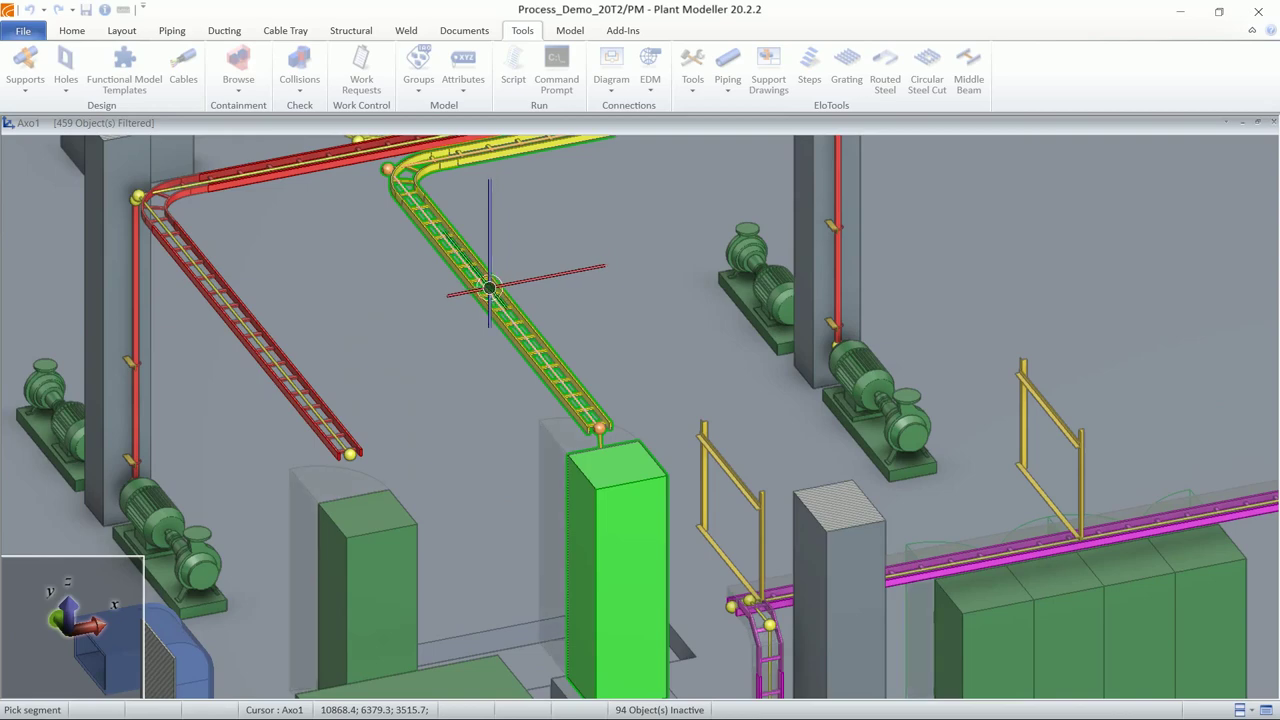
pyautogui.click(497, 298)
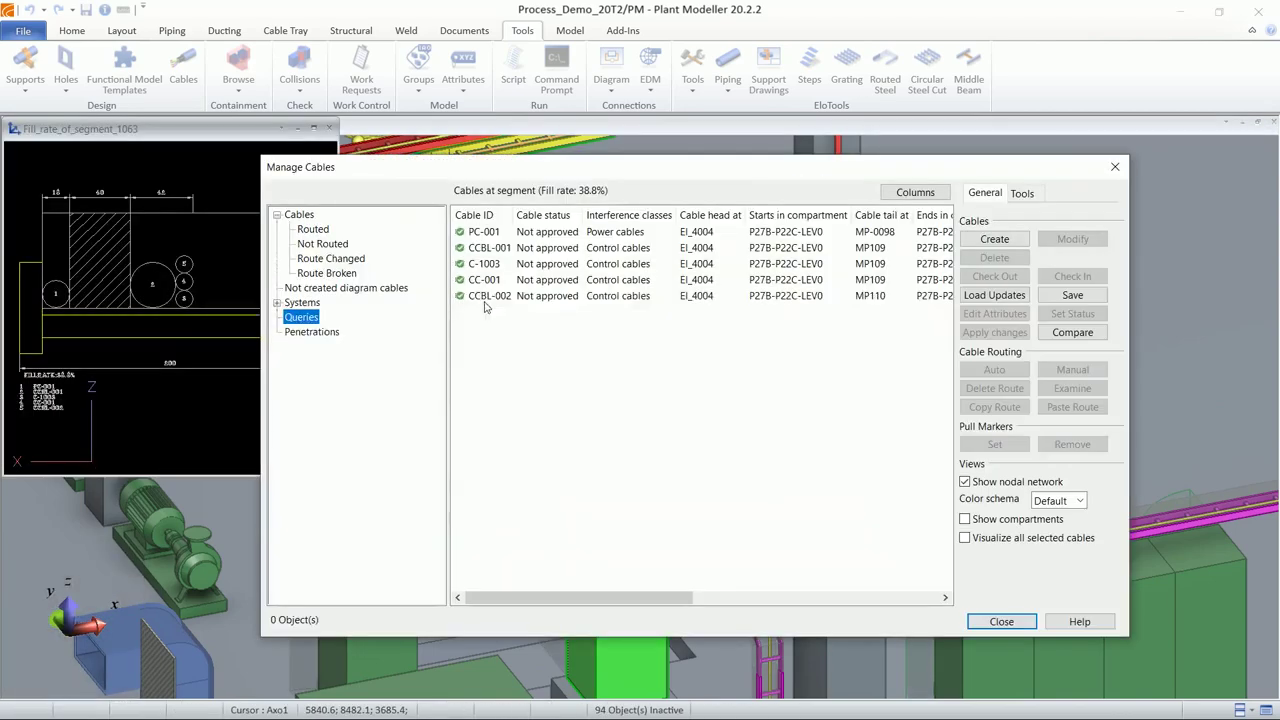
pyautogui.moveTo(476, 168); pyautogui.dragTo(581, 128)
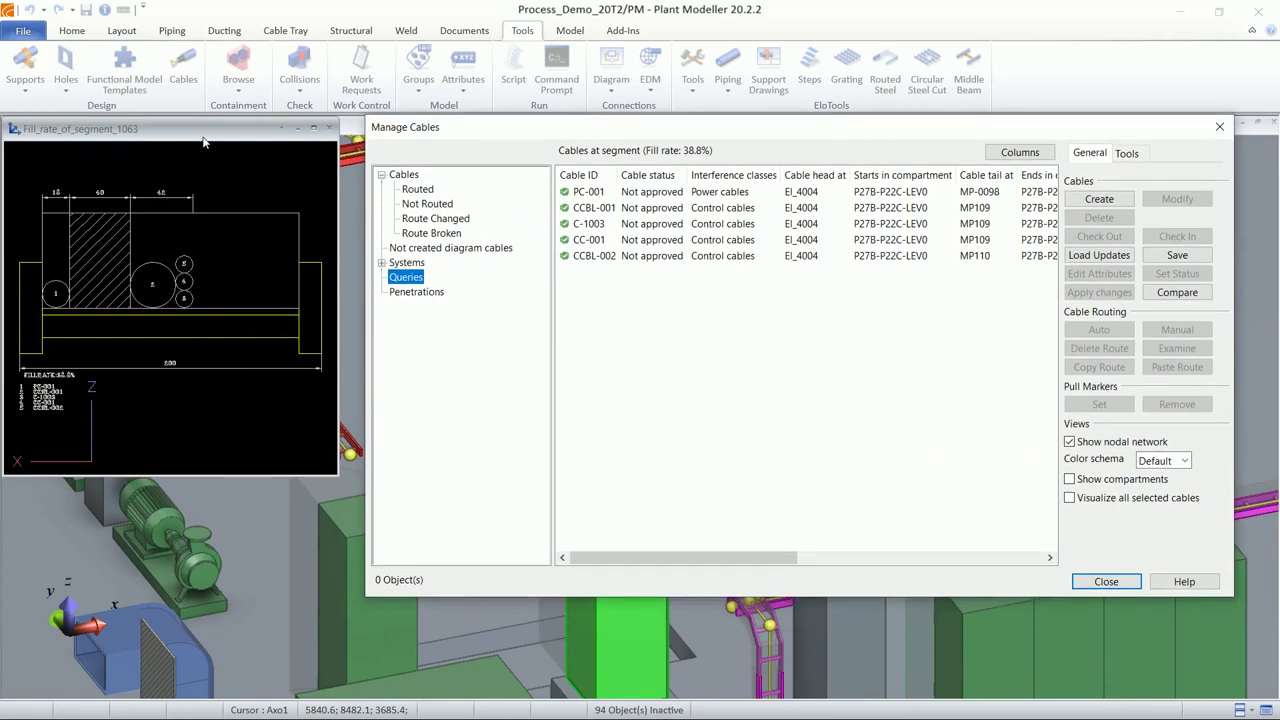
# Step: Examine the segment's fill rate cross-section, including the numbered cables, tray dimensions, fill rate text and cable list
pyautogui.press('Escape')
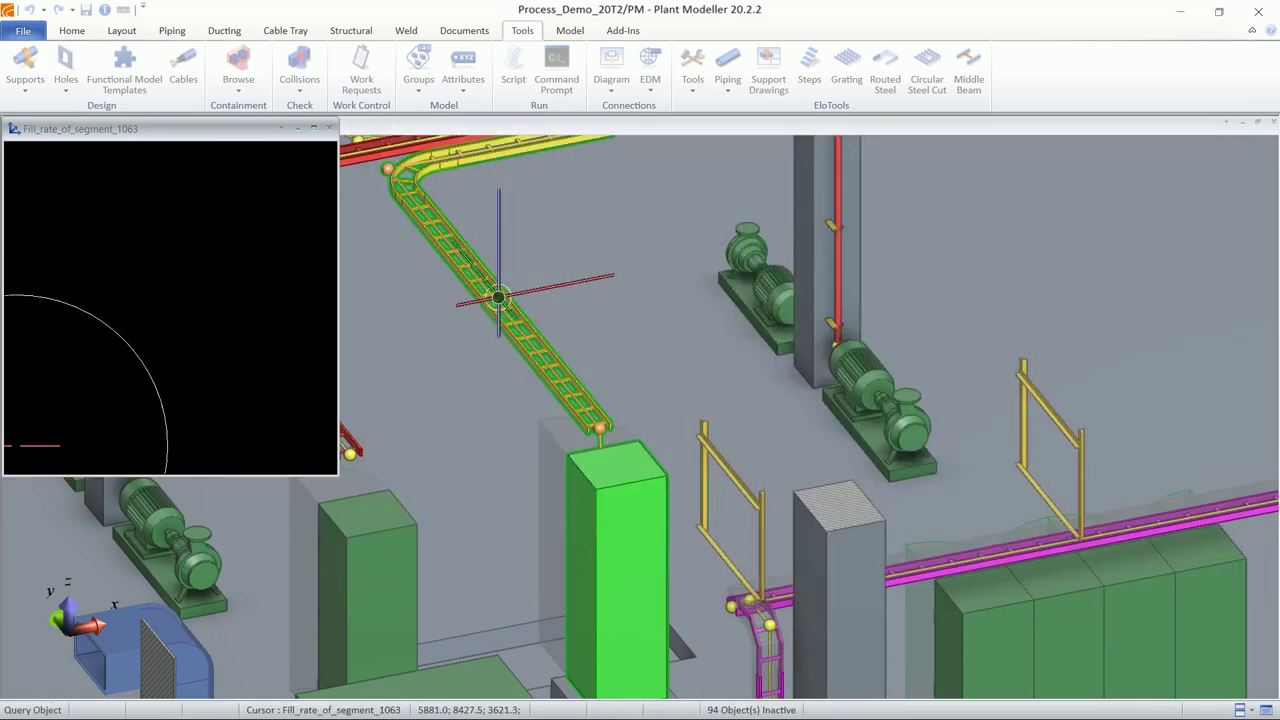
pyautogui.scroll(-5, 214, 285)
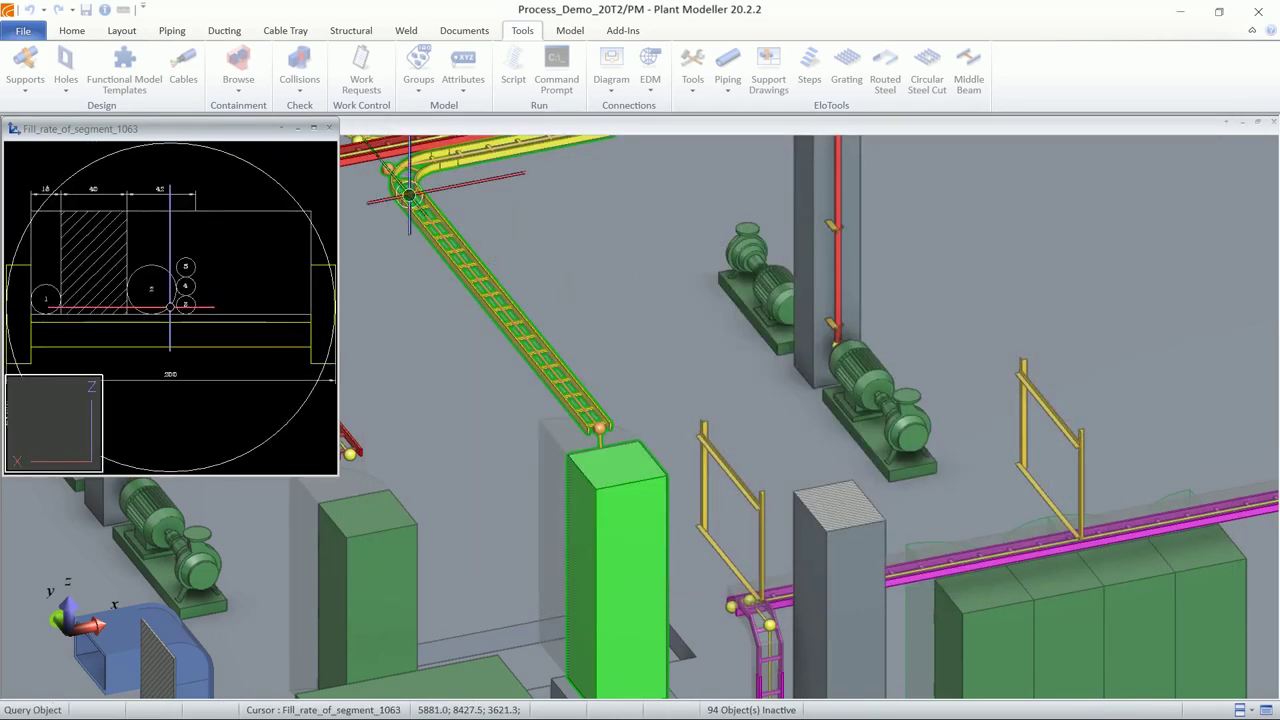
pyautogui.scroll(3, 167, 307)
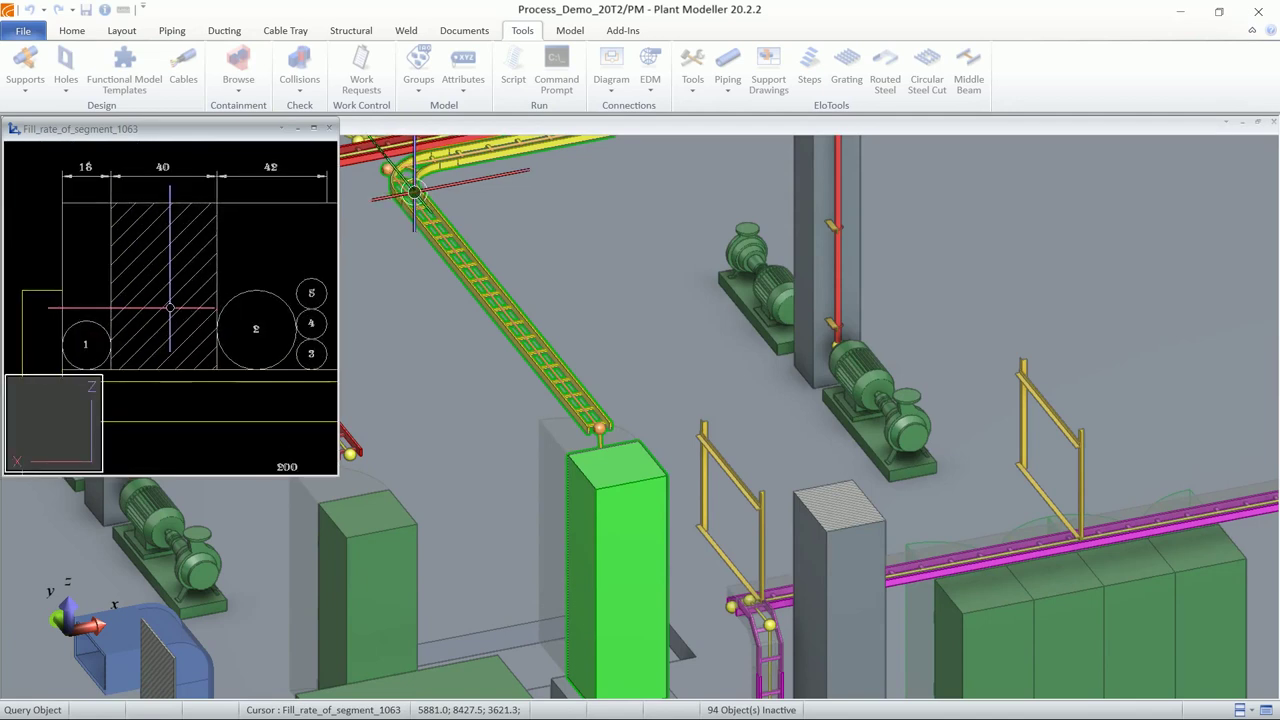
pyautogui.scroll(-3, 170, 300)
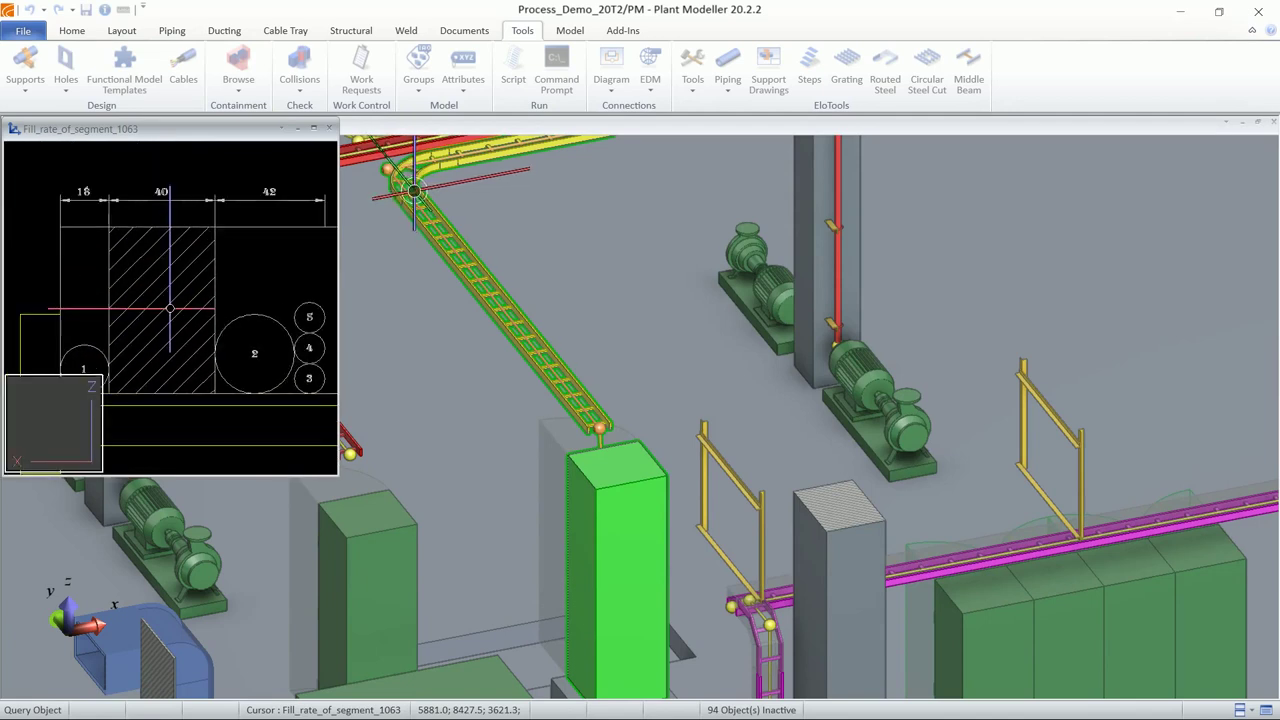
pyautogui.scroll(-3, 170, 307)
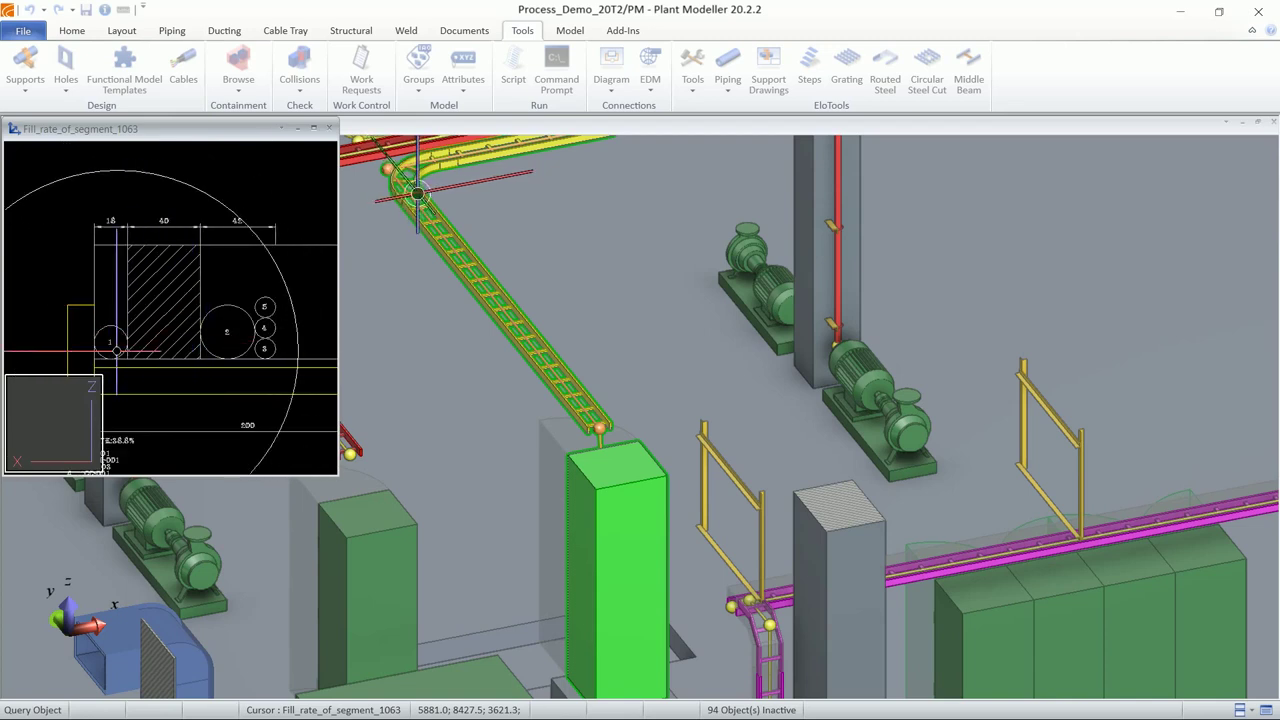
pyautogui.scroll(-1, 172, 307)
pyautogui.moveTo(172, 307); pyautogui.dragTo(170, 308, button='middle')
pyautogui.scroll(5, 170, 307)
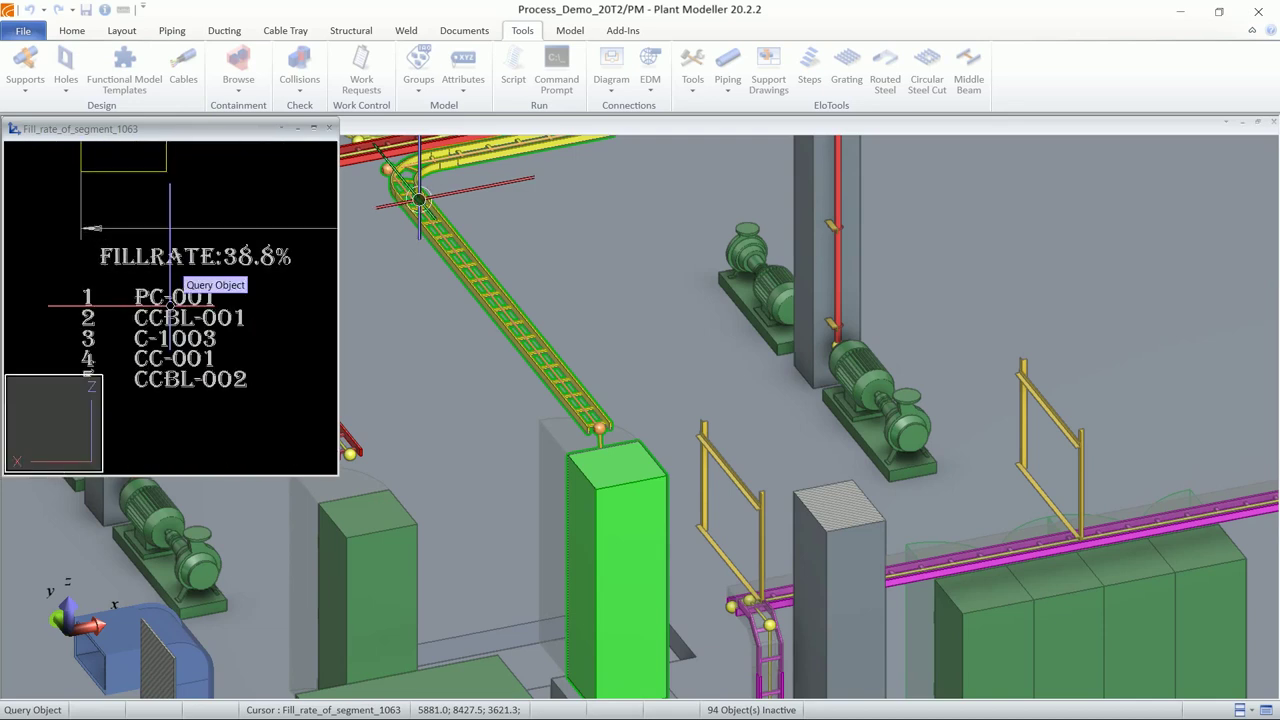
pyautogui.scroll(-2, 170, 300)
pyautogui.scroll(5, 170, 306)
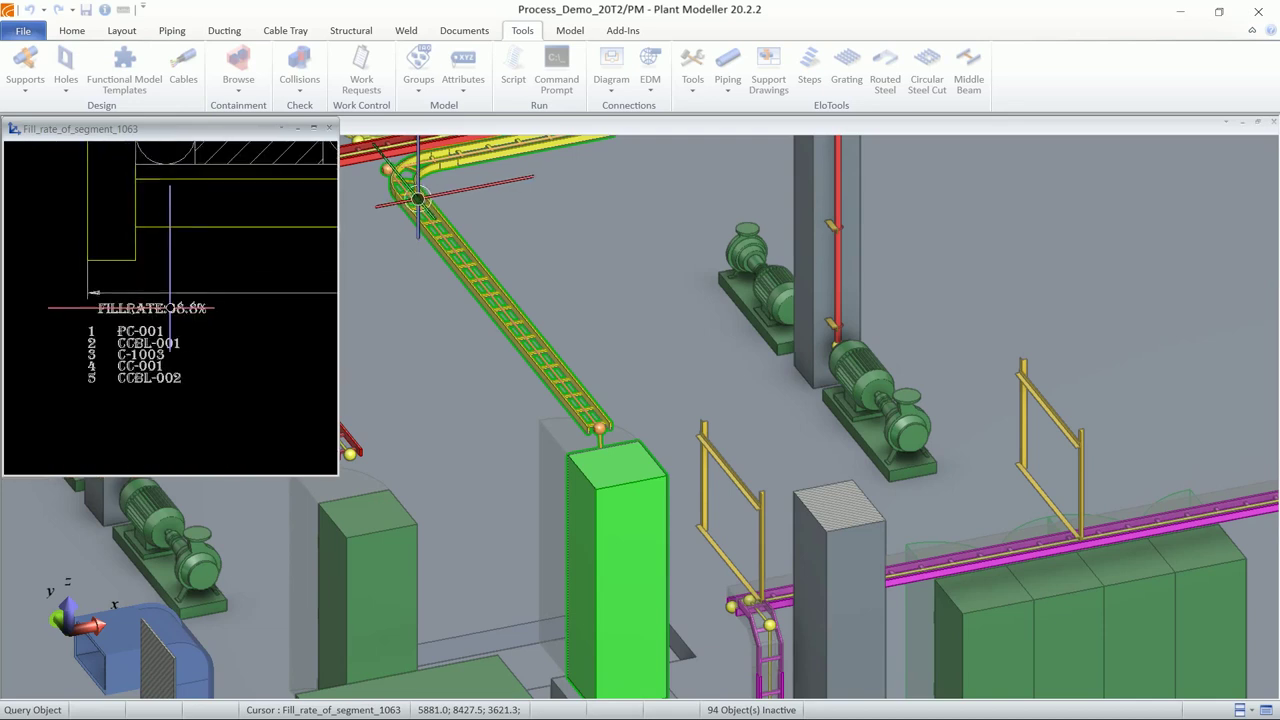
pyautogui.scroll(-5, 170, 307)
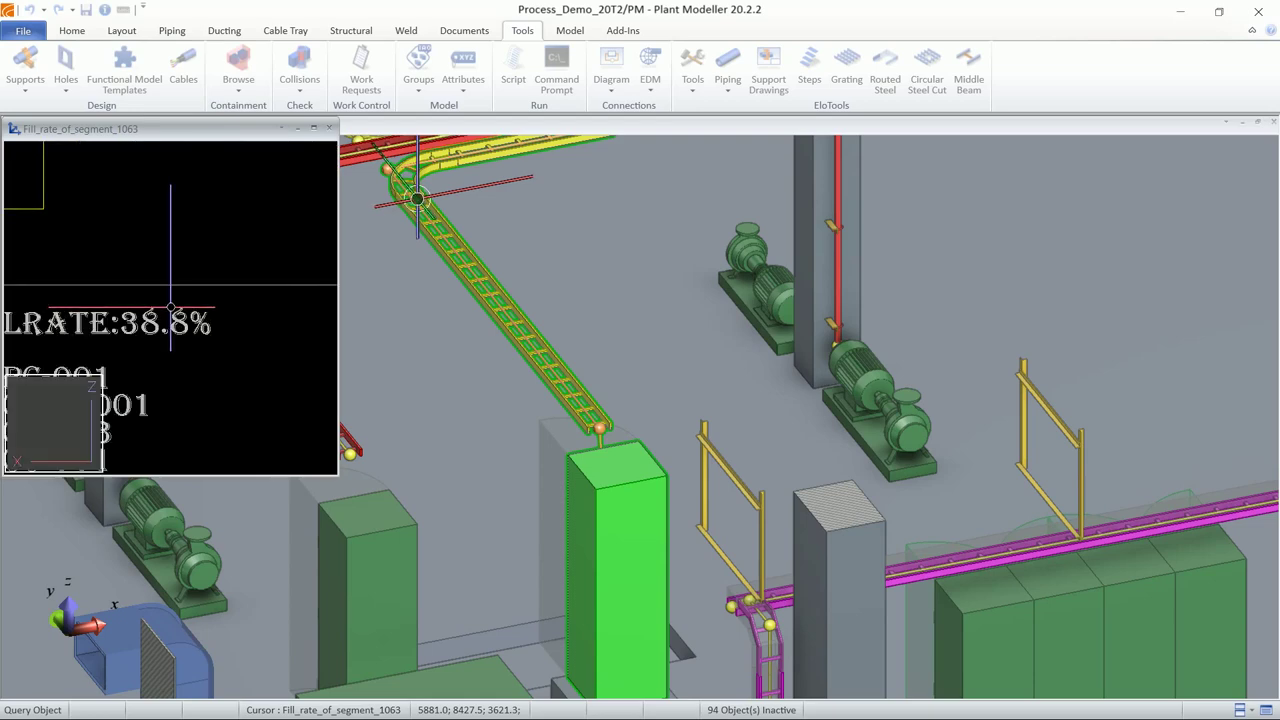
pyautogui.scroll(-5, 170, 307)
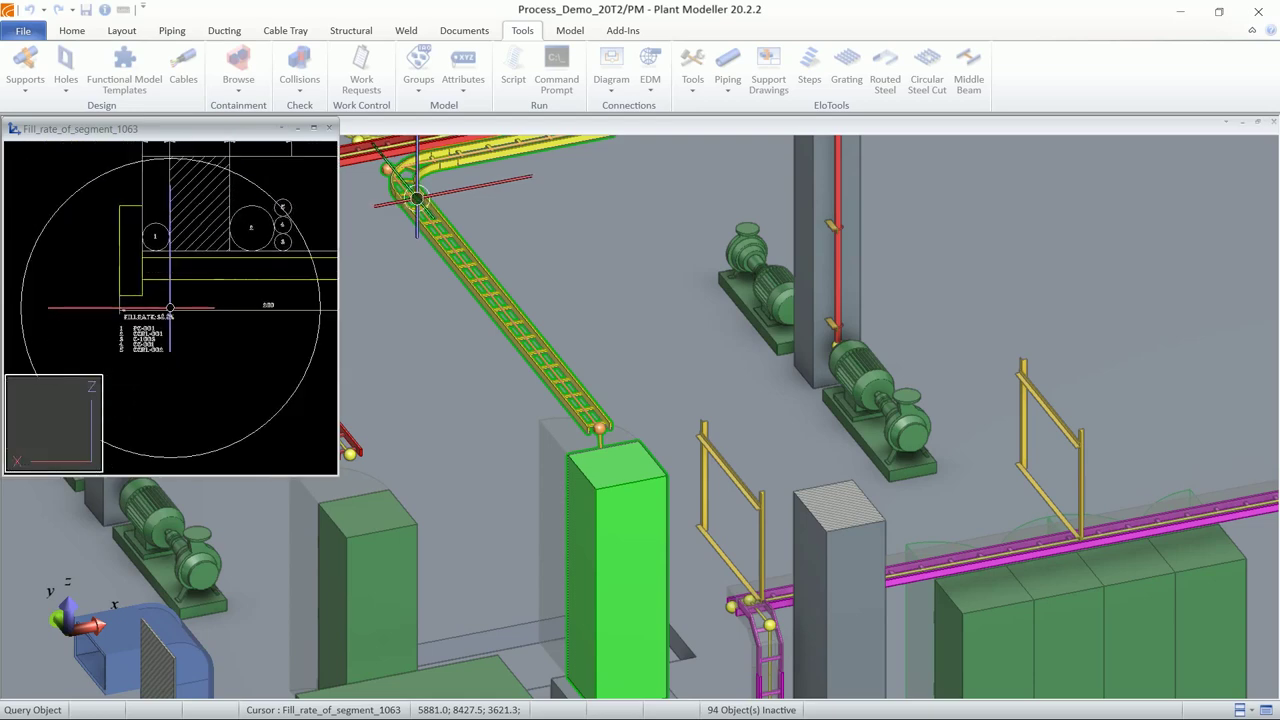
pyautogui.scroll(4, 170, 307)
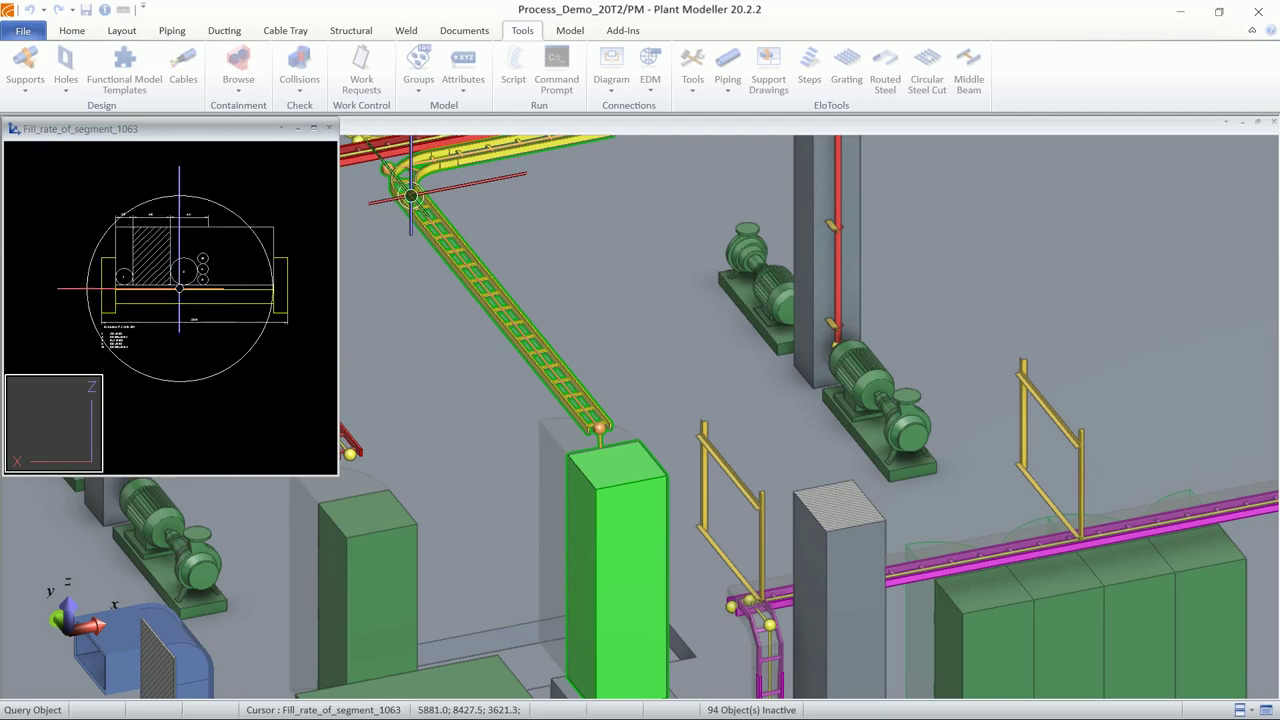
pyautogui.scroll(1, 170, 307)
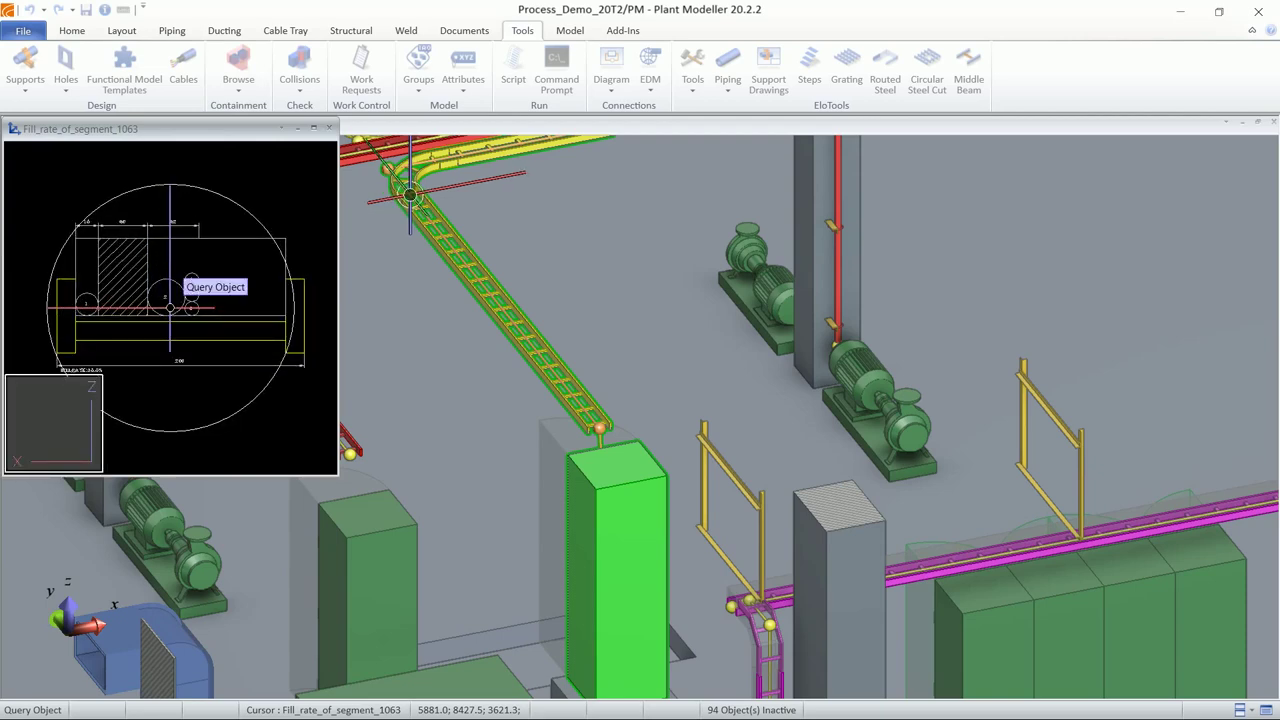
pyautogui.click(178, 276)
# Step: Save the fill rate views from the cable queries
pyautogui.rightClick(401, 281)
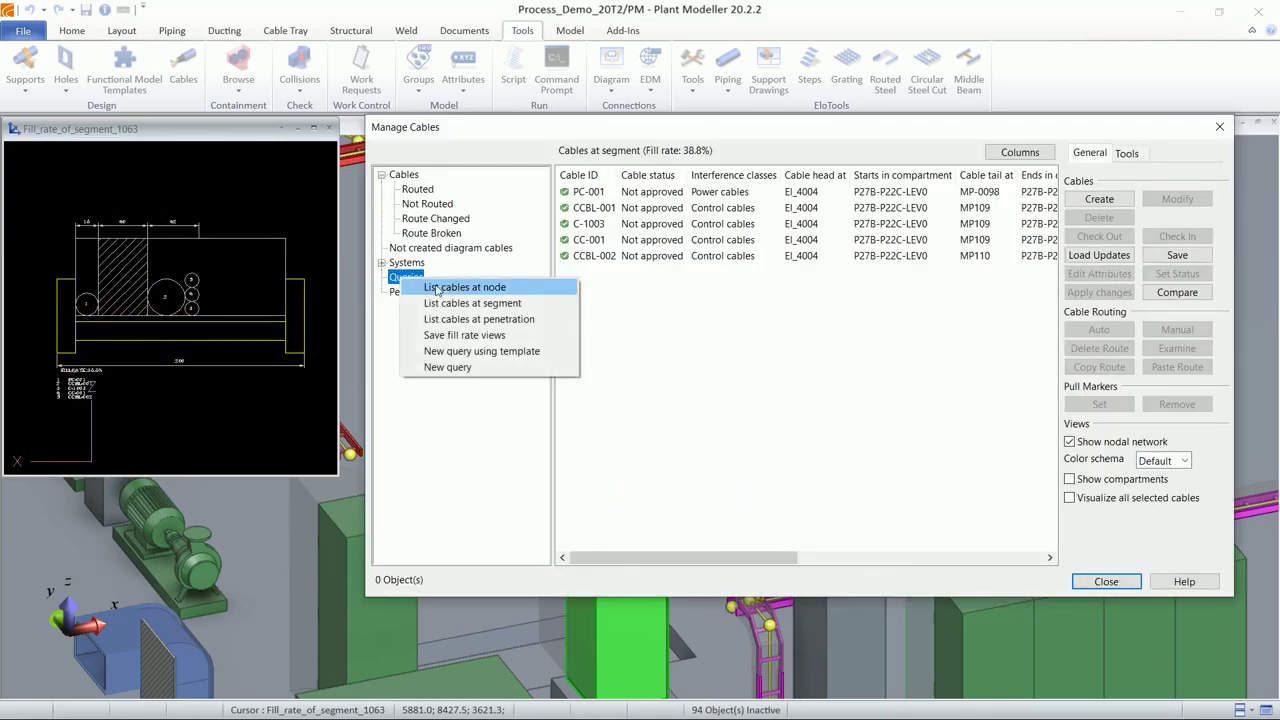
pyautogui.click(447, 336)
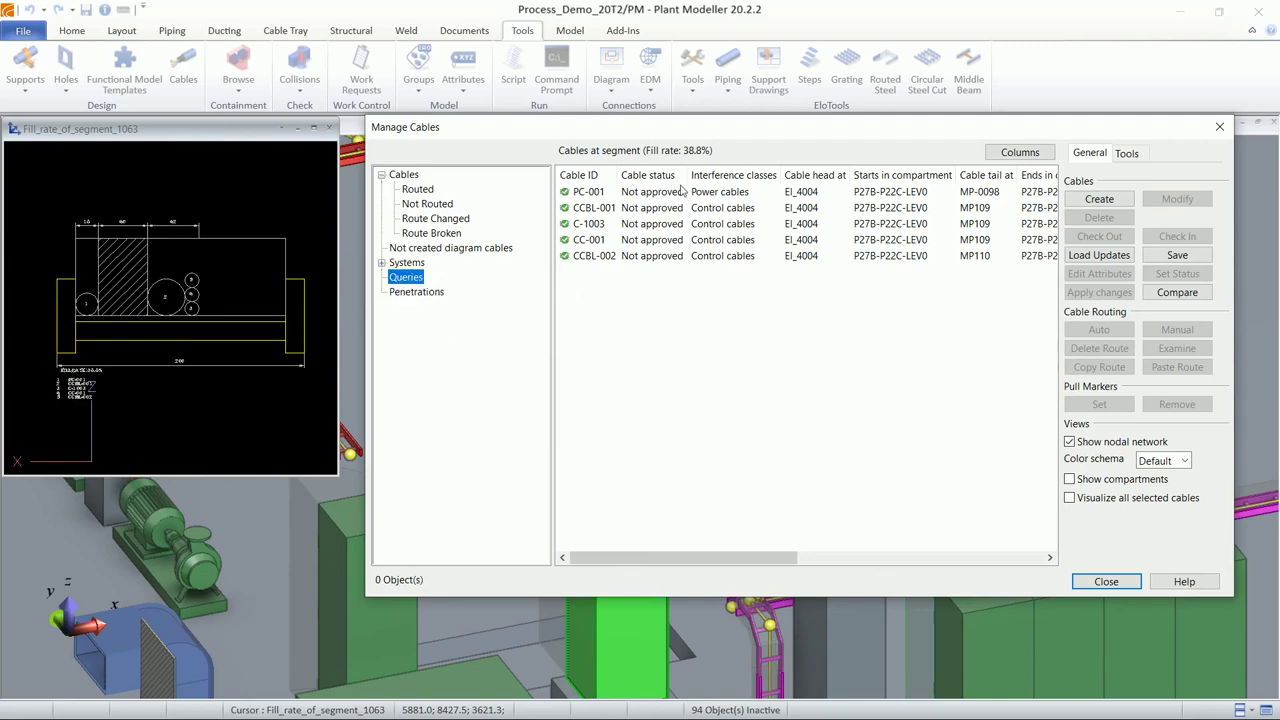
pyautogui.moveTo(674, 133); pyautogui.dragTo(653, 136)
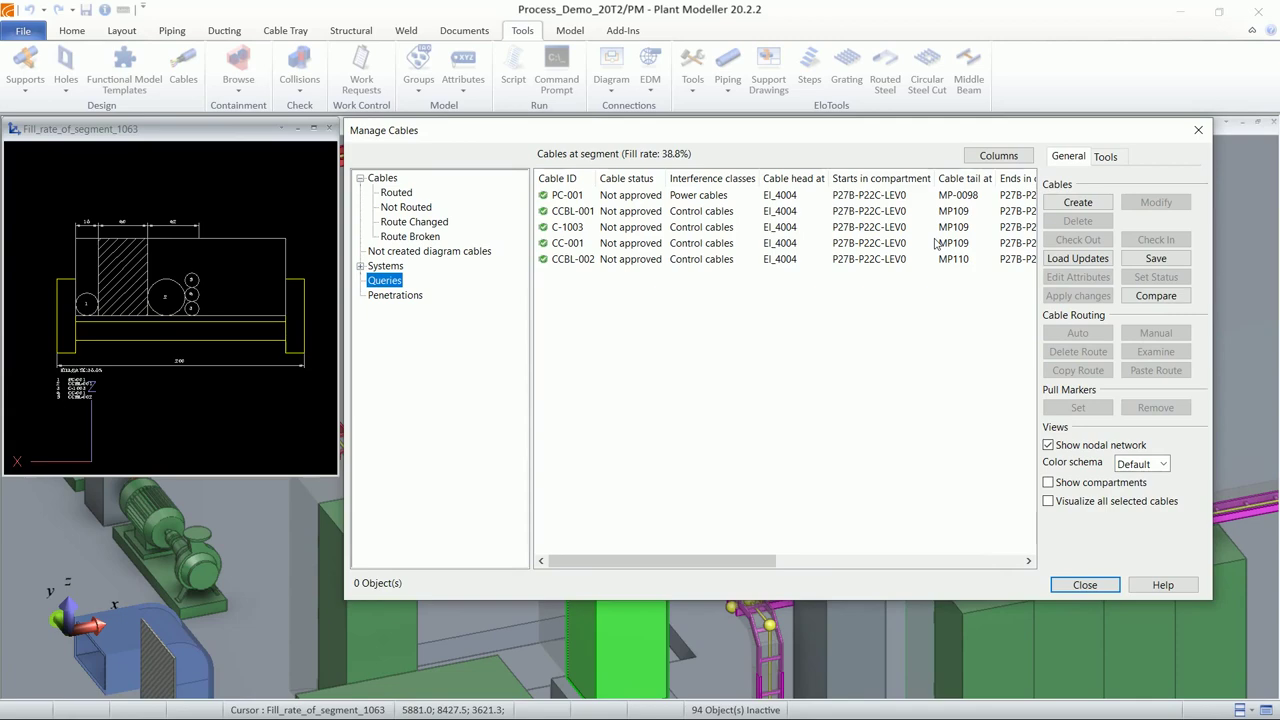
# Step: Open the existing drawing CBL-1001 from all drawings, saving the area model changes with the COS database update
pyautogui.click(1105, 157)
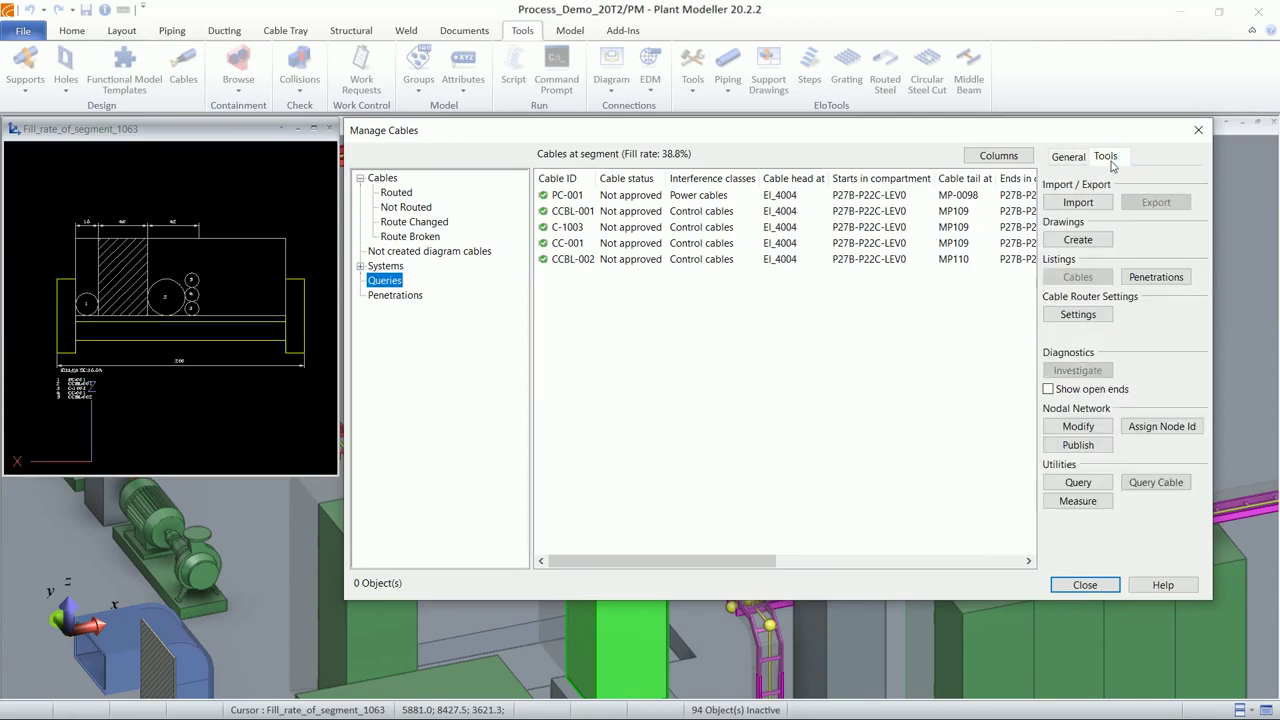
pyautogui.click(1076, 241)
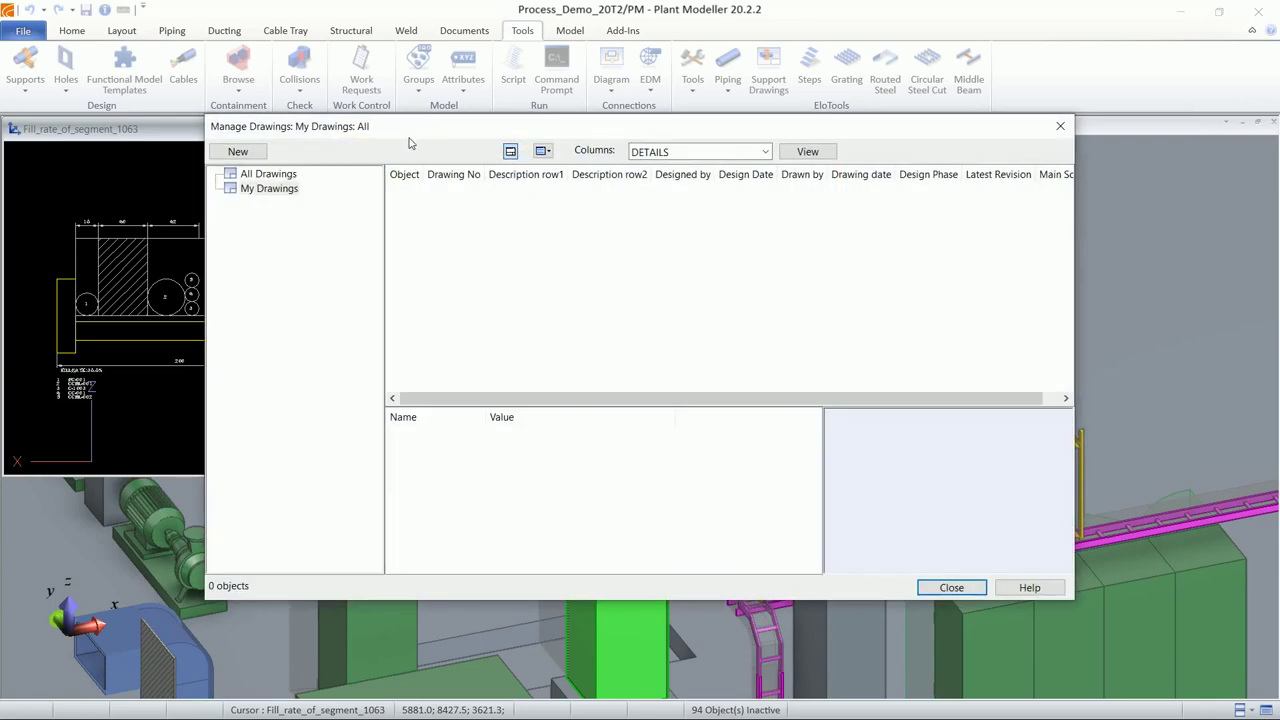
pyautogui.click(318, 168)
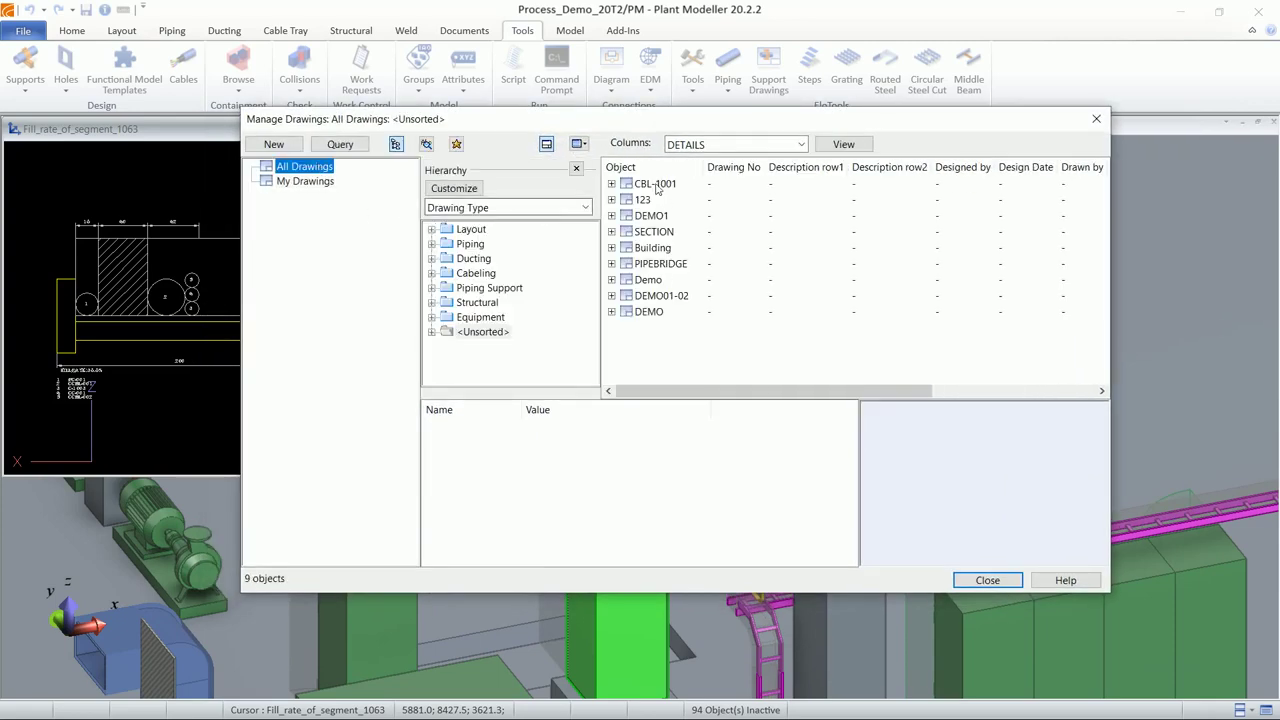
pyautogui.click(657, 185)
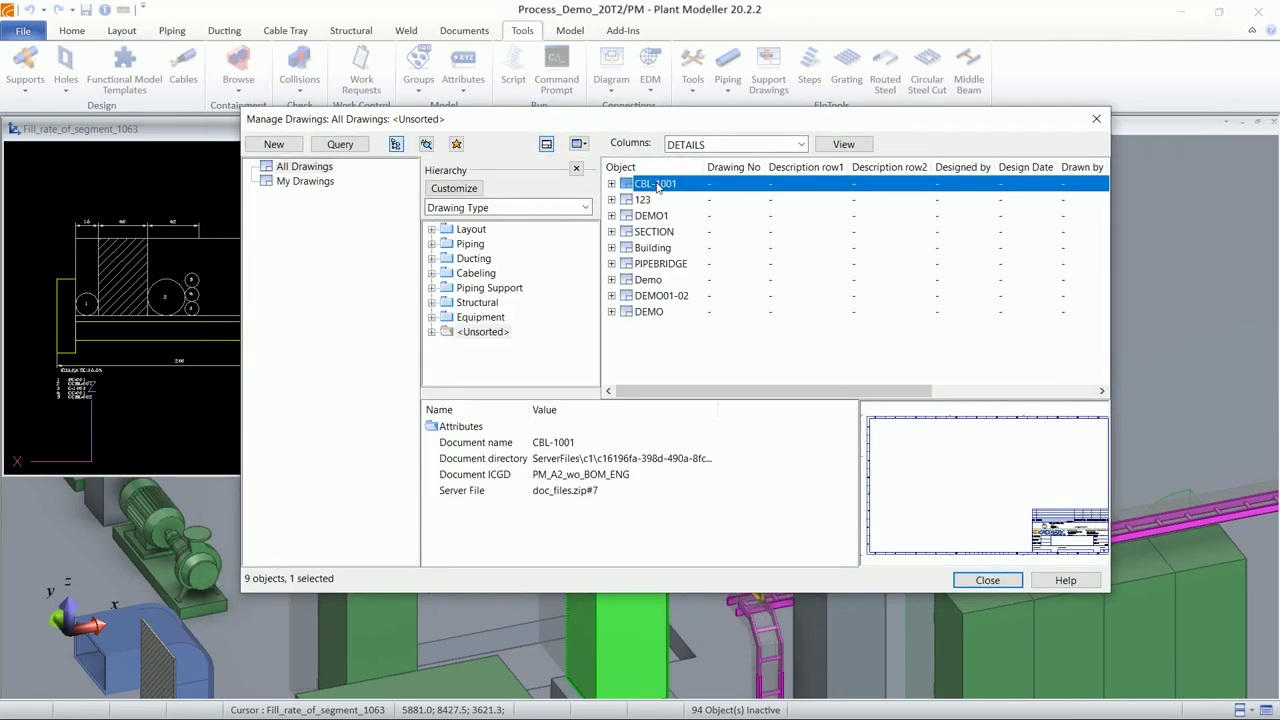
pyautogui.doubleClick(657, 185)
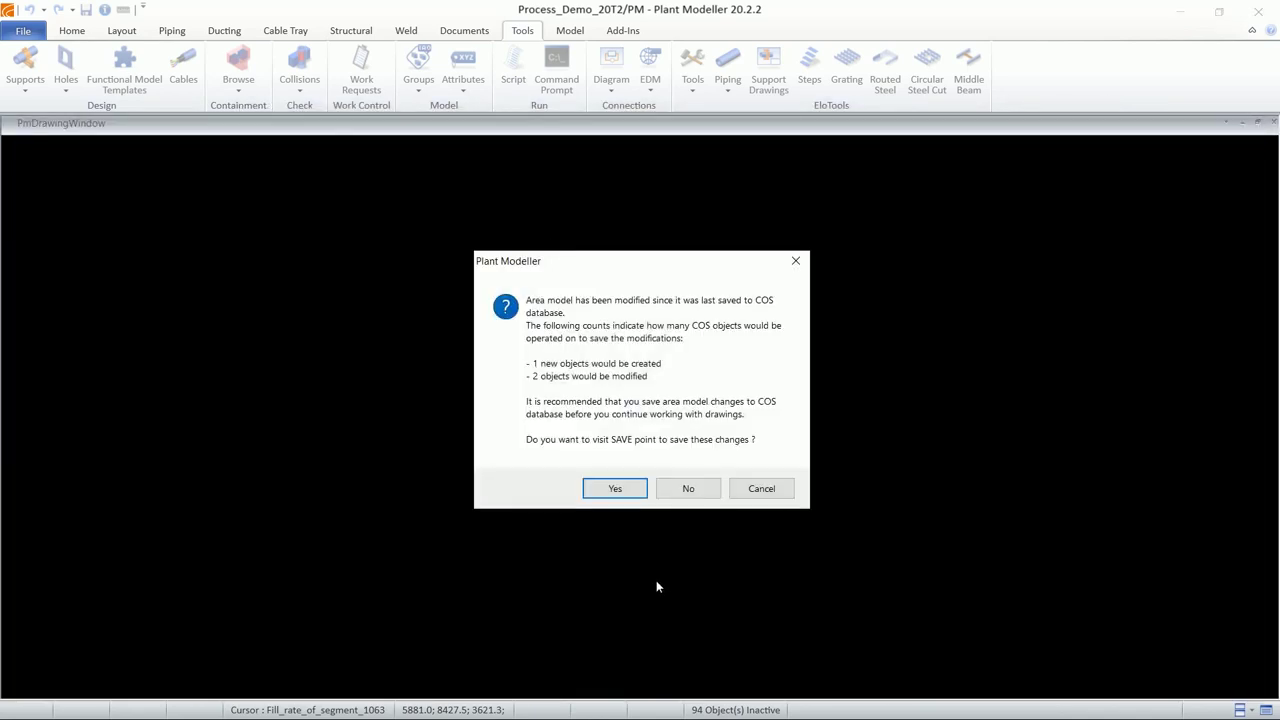
pyautogui.click(614, 487)
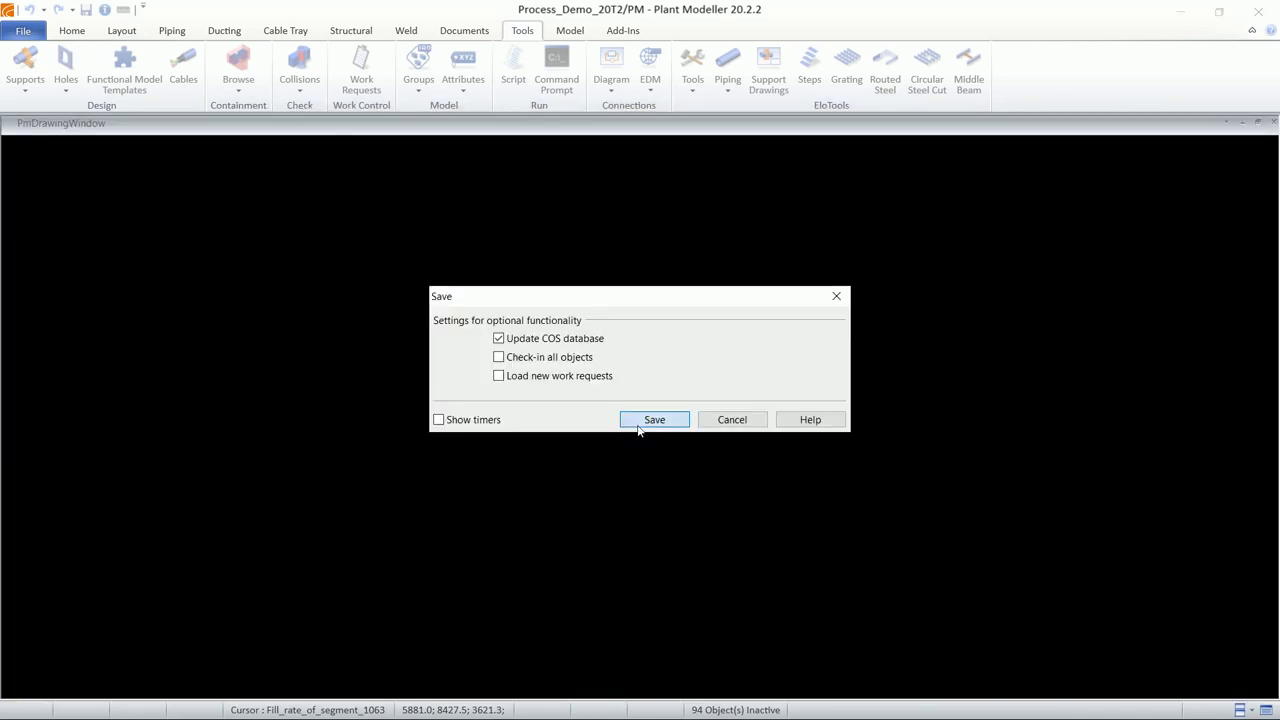
pyautogui.click(639, 428)
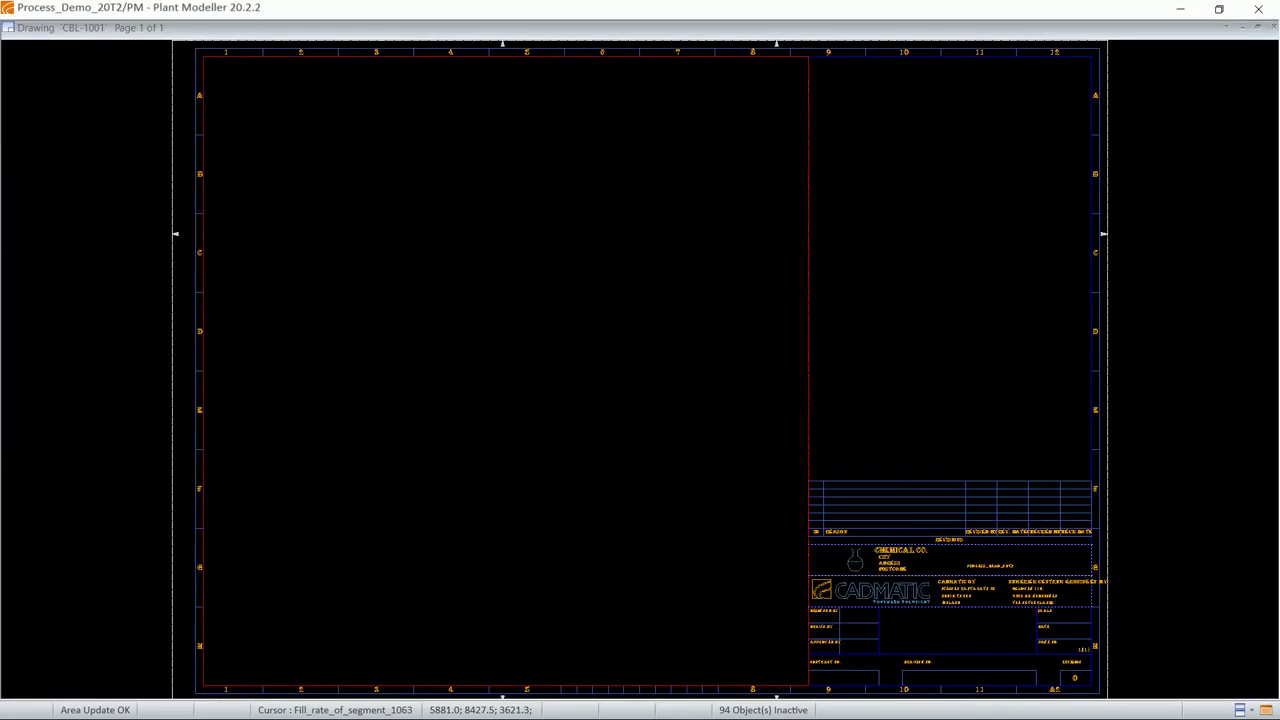
# Step: Define wireframe default views Top_D1 and Front_D1 for the drawing, with the view limits set to Pick objects to views
pyautogui.rightClick(552, 233)
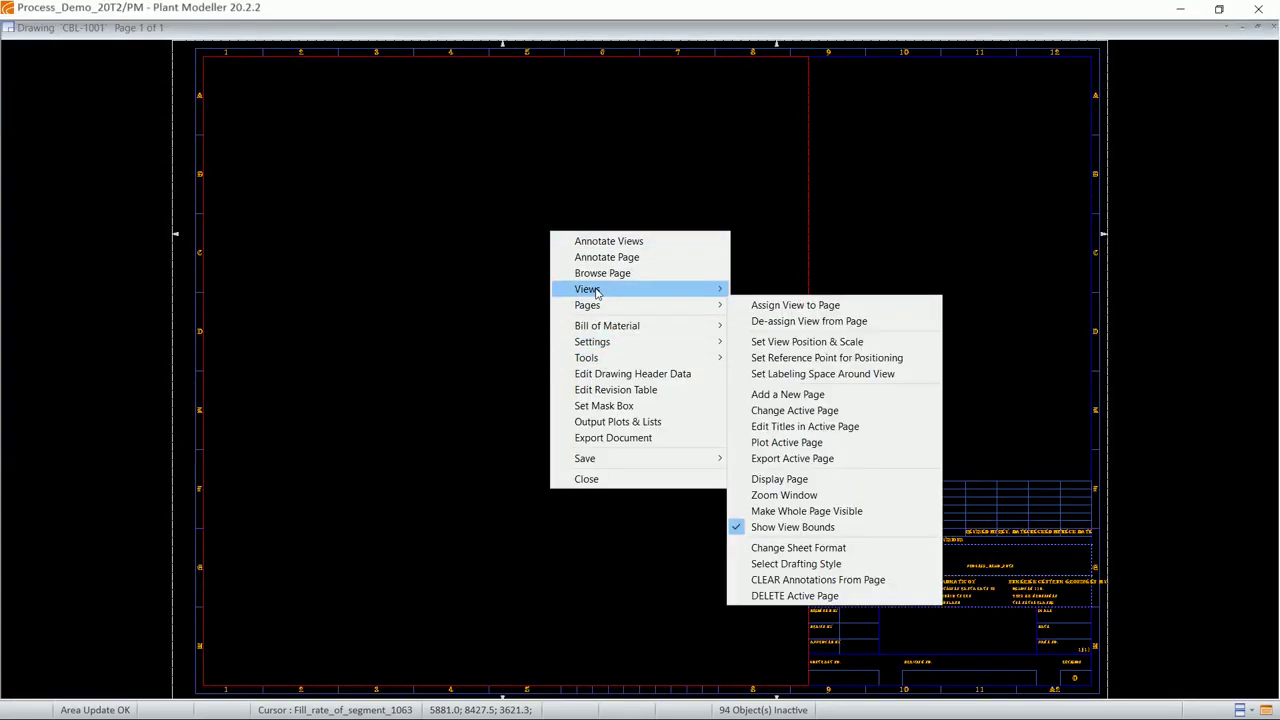
pyautogui.moveTo(596, 292)
pyautogui.click(755, 290)
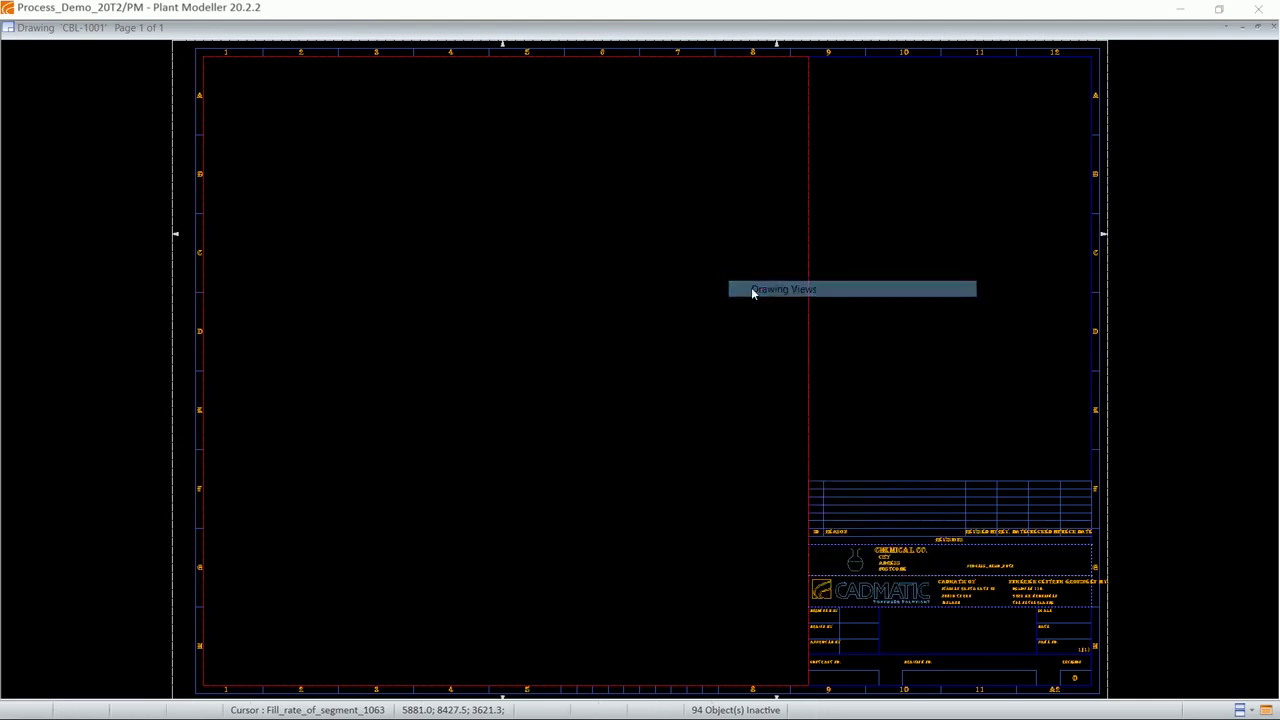
pyautogui.click(842, 265)
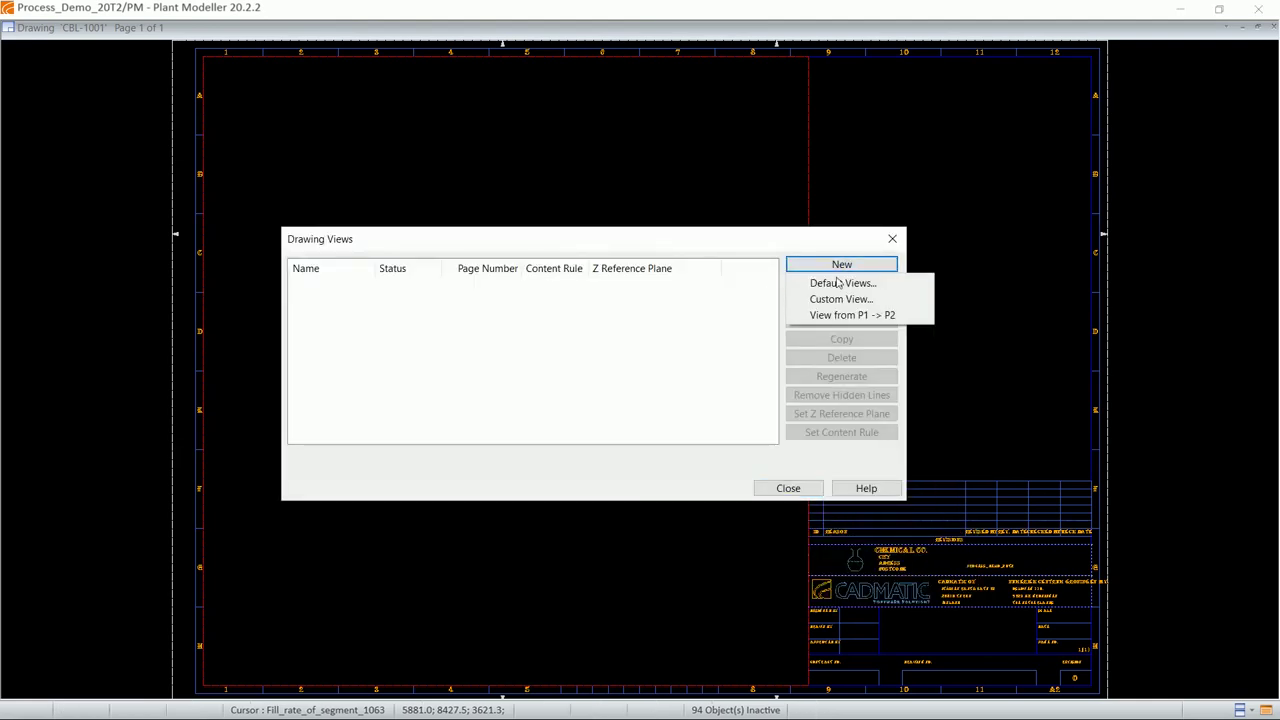
pyautogui.click(833, 286)
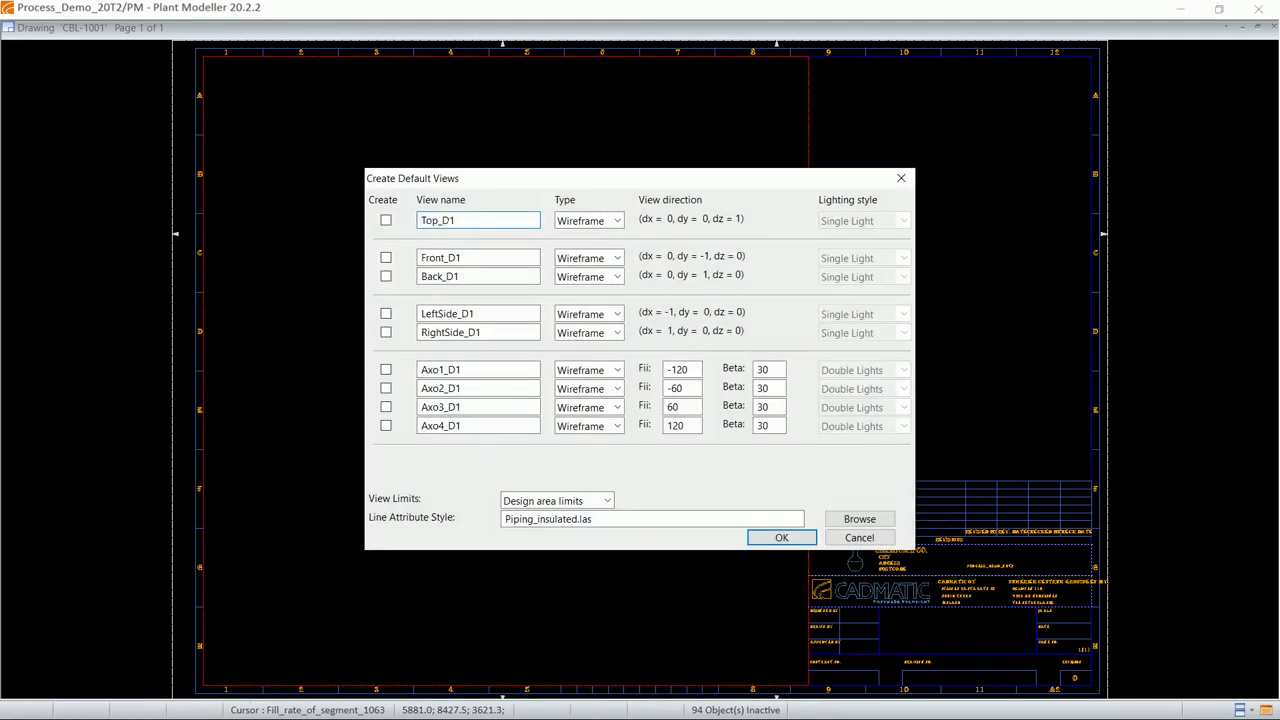
pyautogui.click(386, 259)
pyautogui.click(533, 501)
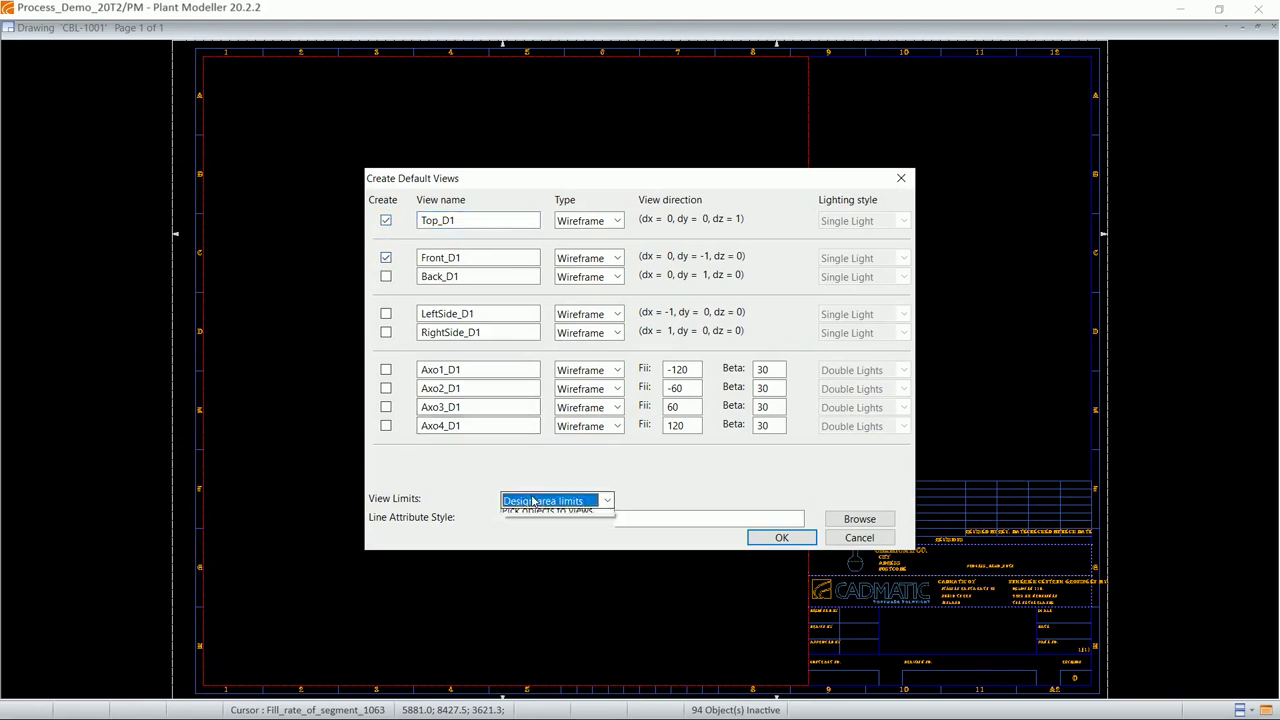
pyautogui.click(525, 545)
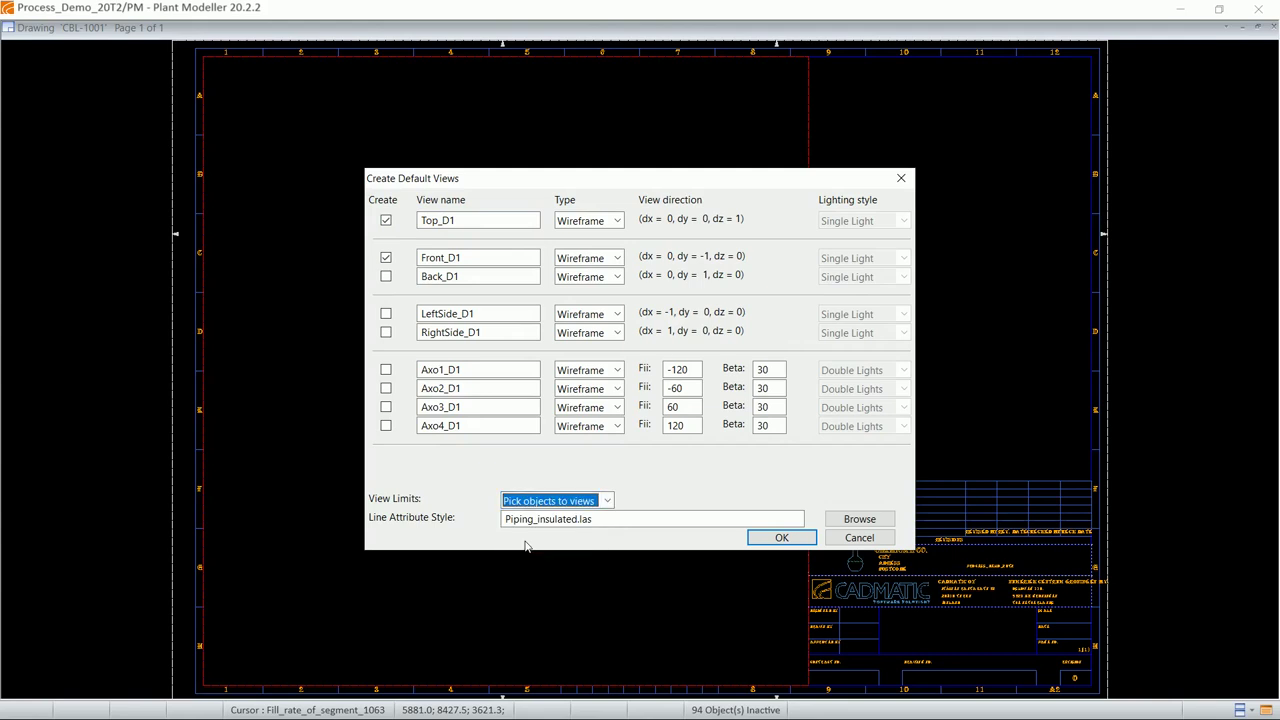
pyautogui.moveTo(620, 180); pyautogui.dragTo(581, 110)
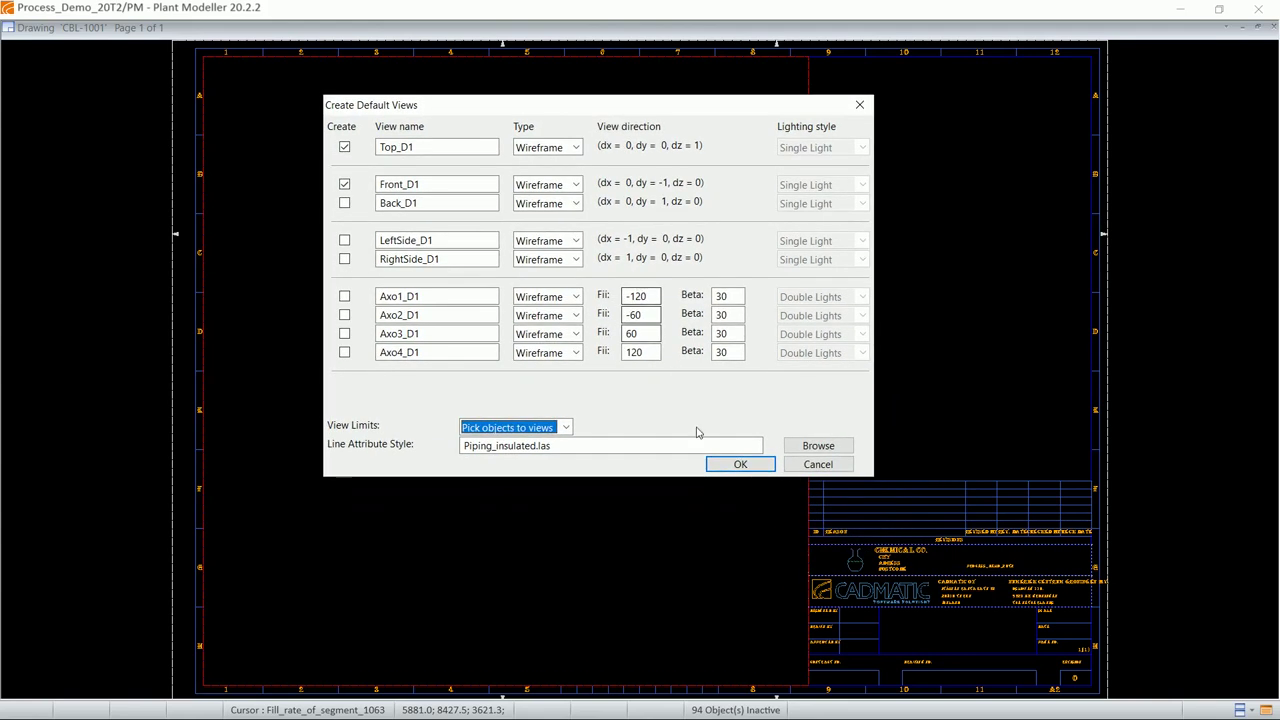
pyautogui.click(742, 465)
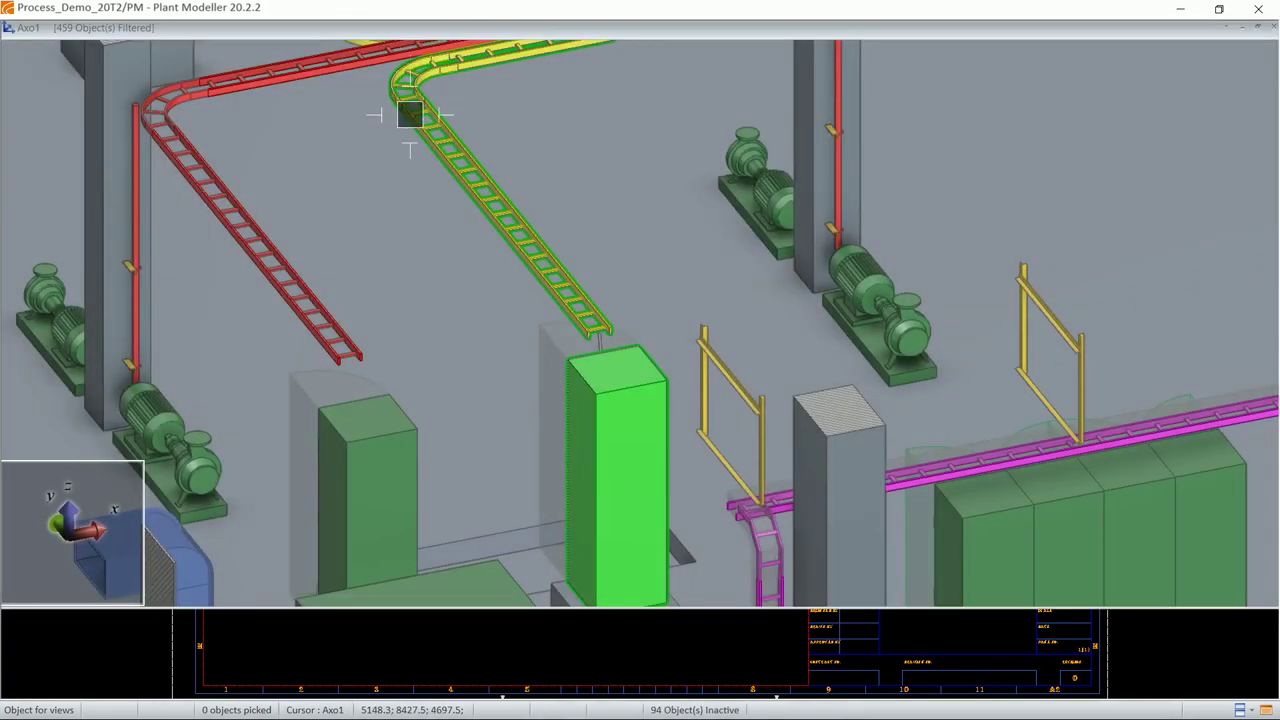
# Step: Pick the highlighted yellow cable tray run, its green cabinet and the pump at its far end to generate the drawing views
pyautogui.scroll(-5, 478, 132)
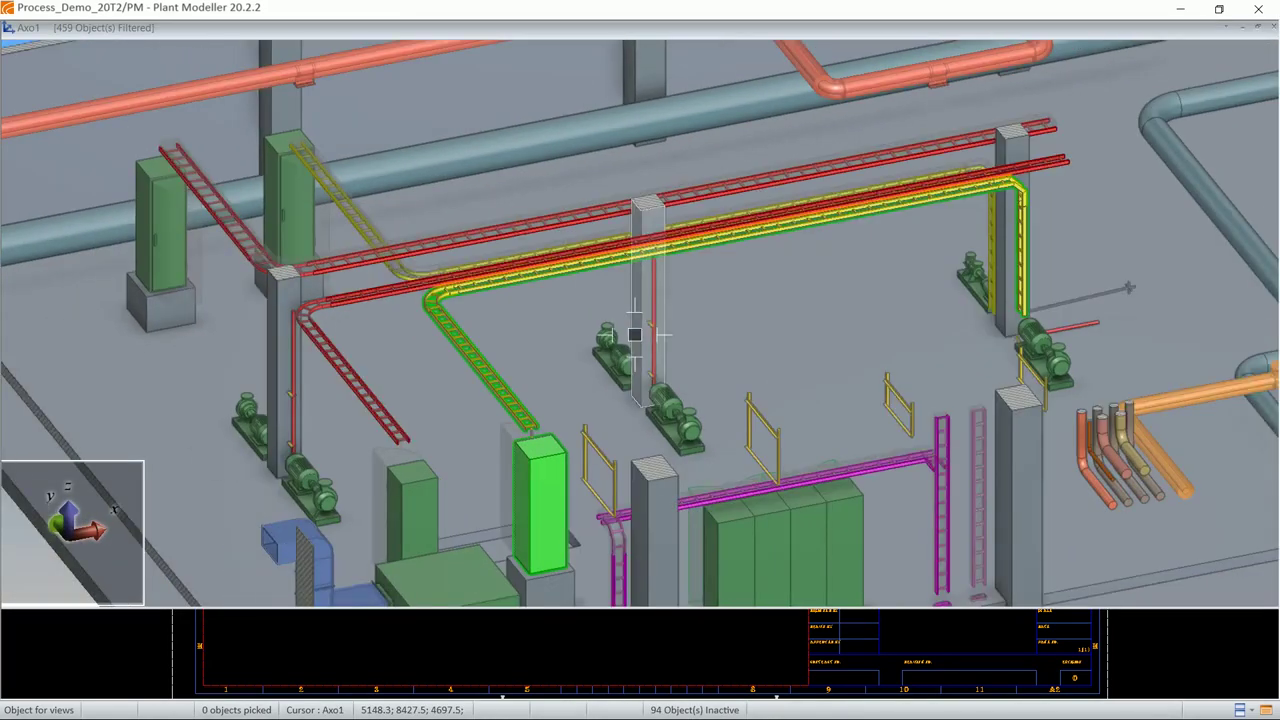
pyautogui.click(610, 366)
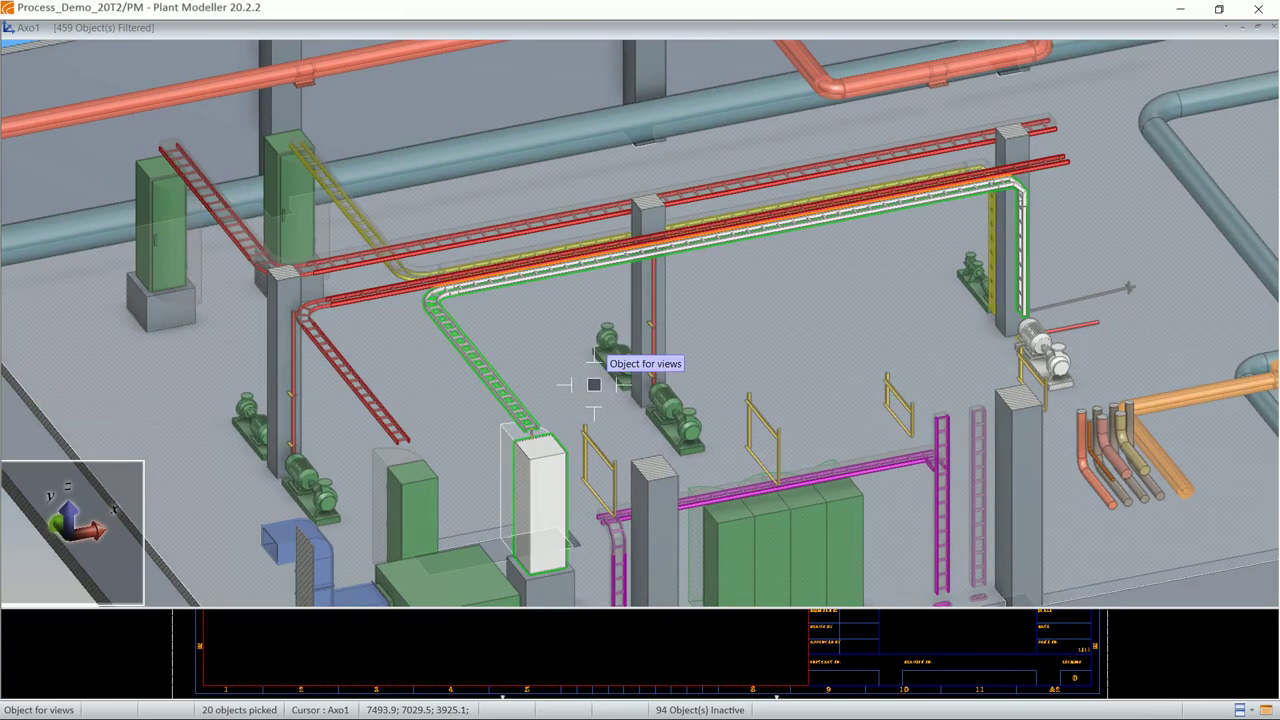
pyautogui.click(594, 384)
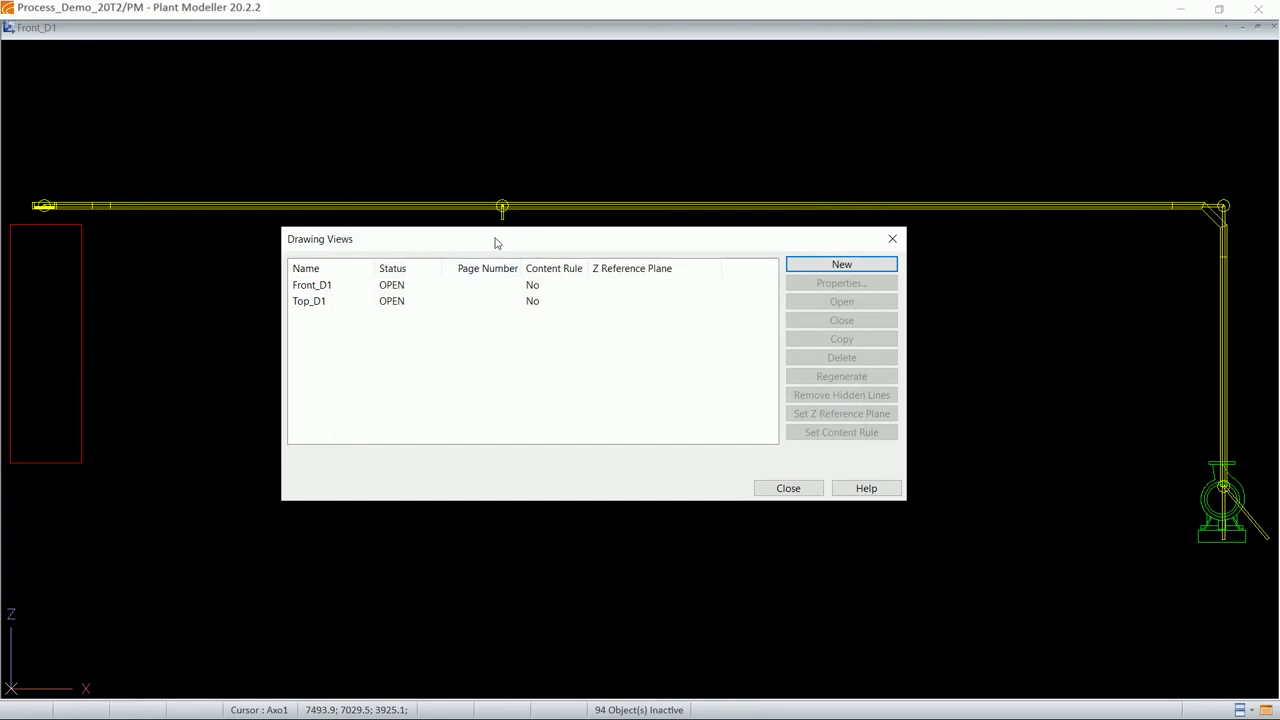
pyautogui.moveTo(495, 243); pyautogui.dragTo(501, 235)
pyautogui.click(777, 478)
# Step: Assign the Front_D1 view to the drawing page at scale 40, placing it in the upper half of the drawing area
pyautogui.rightClick(643, 362)
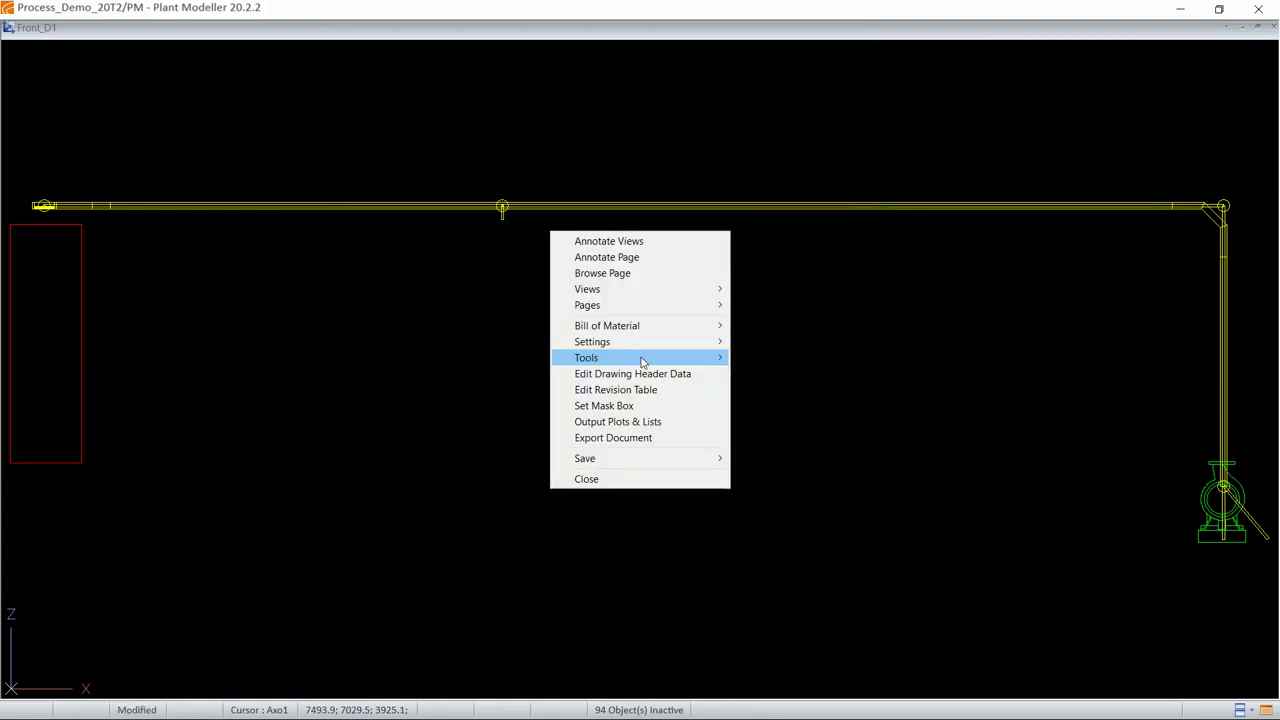
pyautogui.moveTo(594, 311)
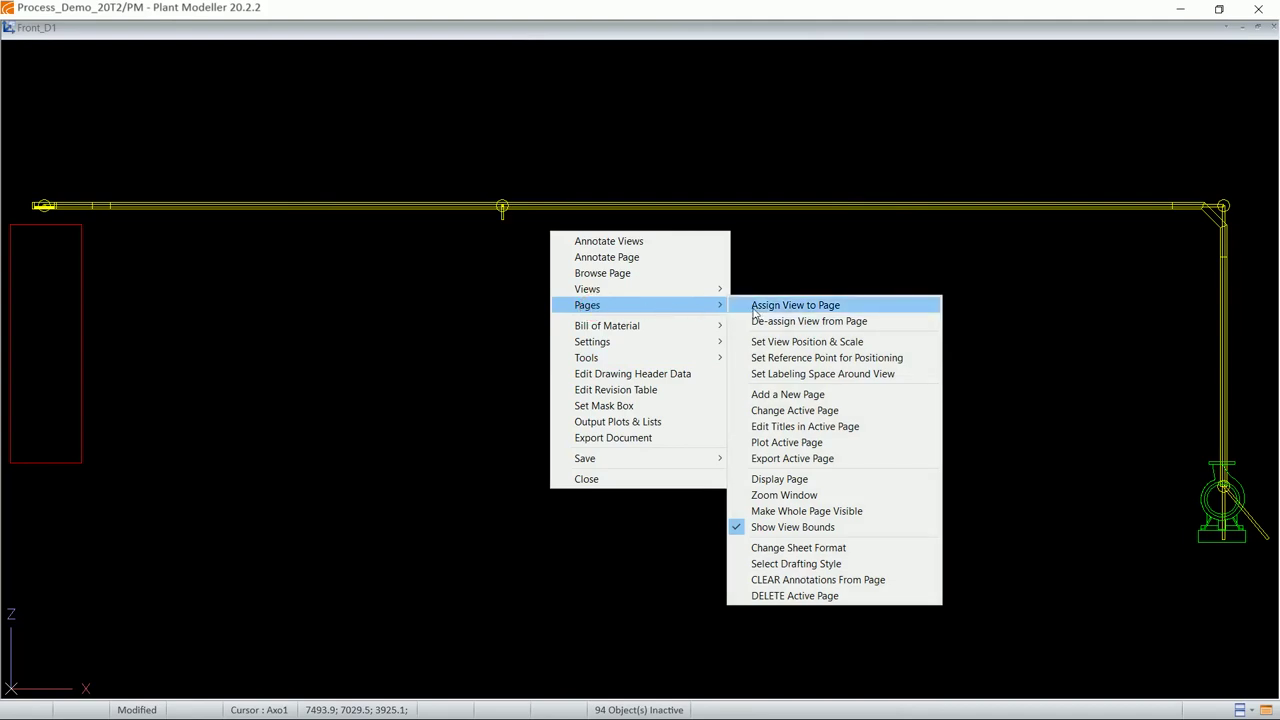
pyautogui.click(754, 306)
pyautogui.click(571, 340)
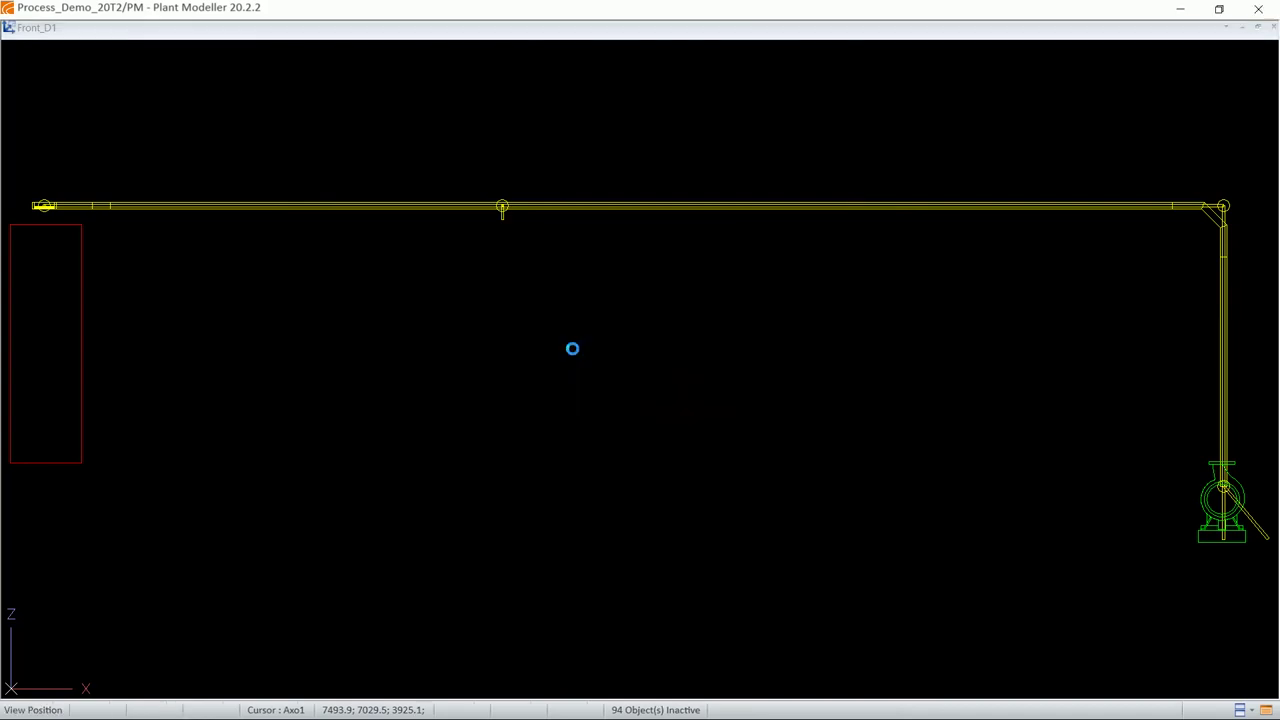
pyautogui.click(503, 264)
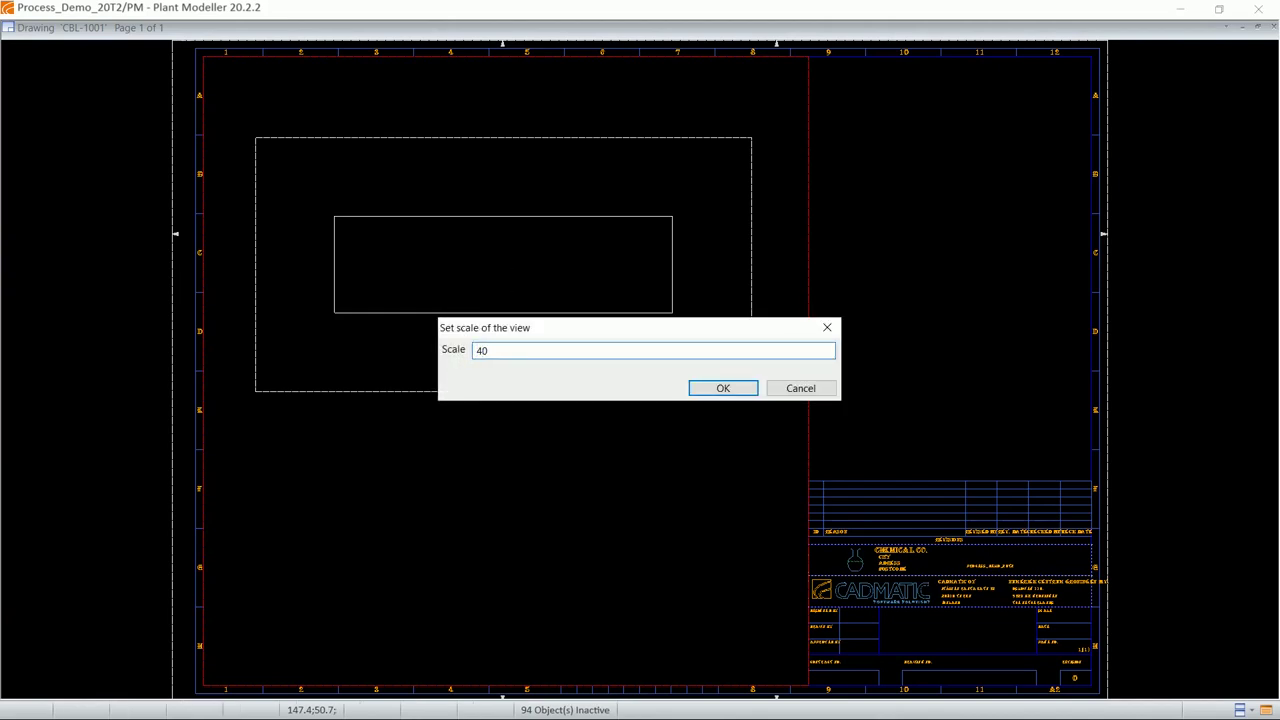
pyautogui.click(725, 390)
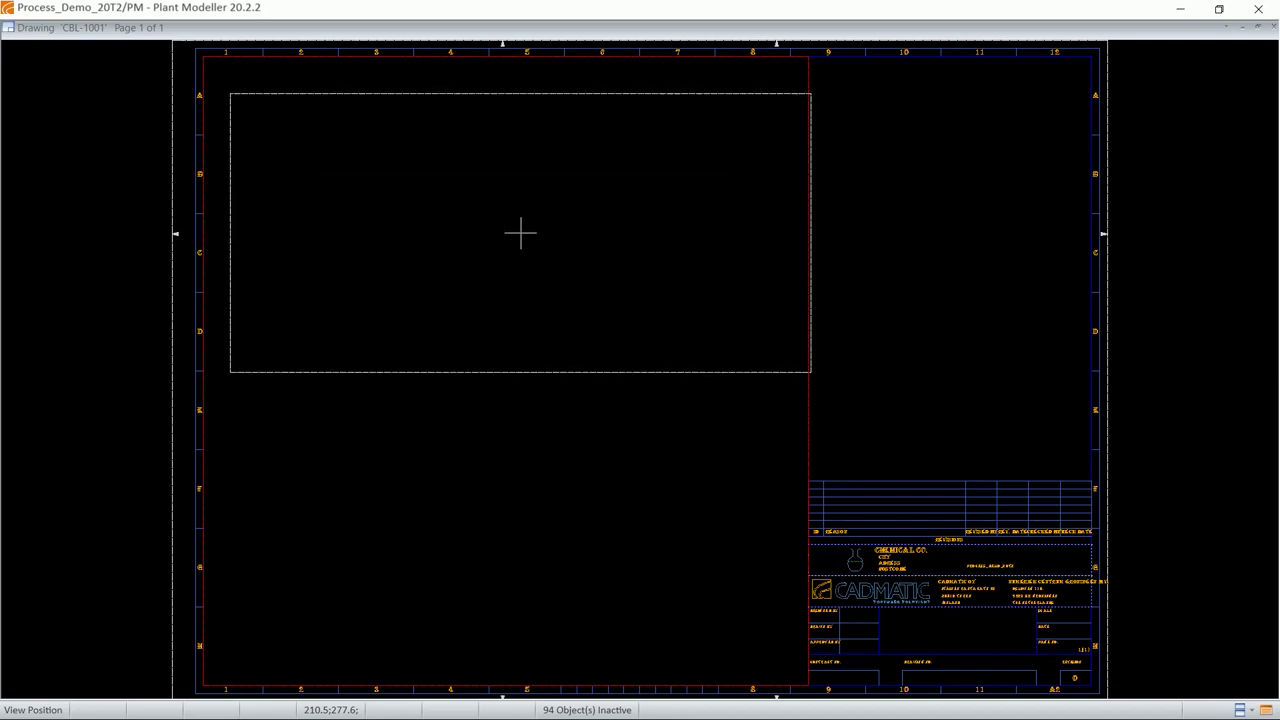
pyautogui.click(510, 210)
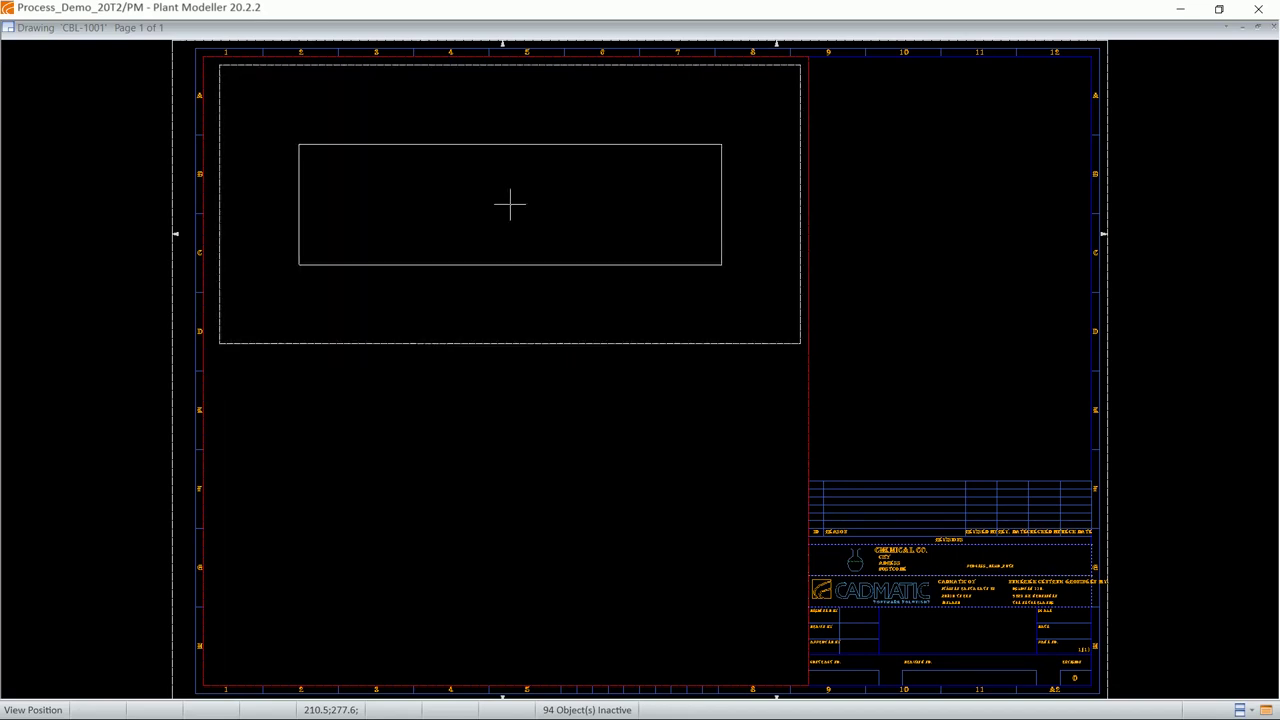
# Step: Assign the Top_D1 view to the page at scale 40, aligned below the front view, and recompute the view accuracy
pyautogui.click(537, 348)
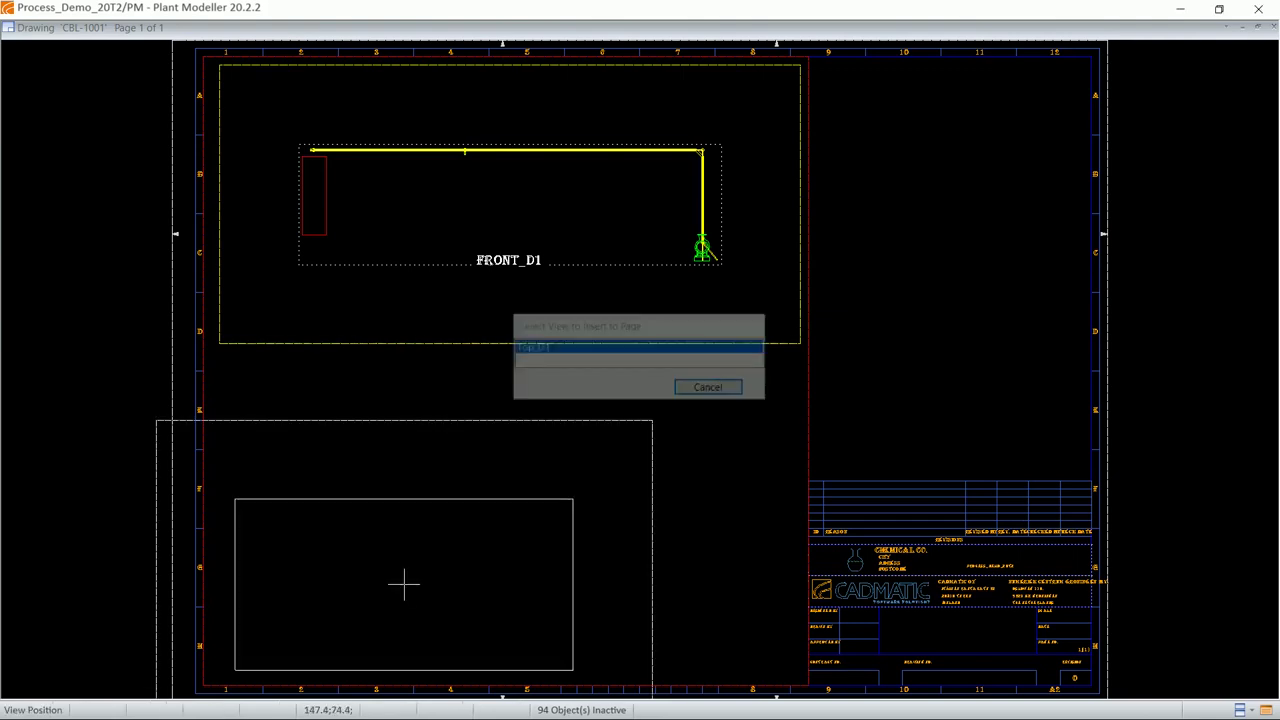
pyautogui.click(450, 537)
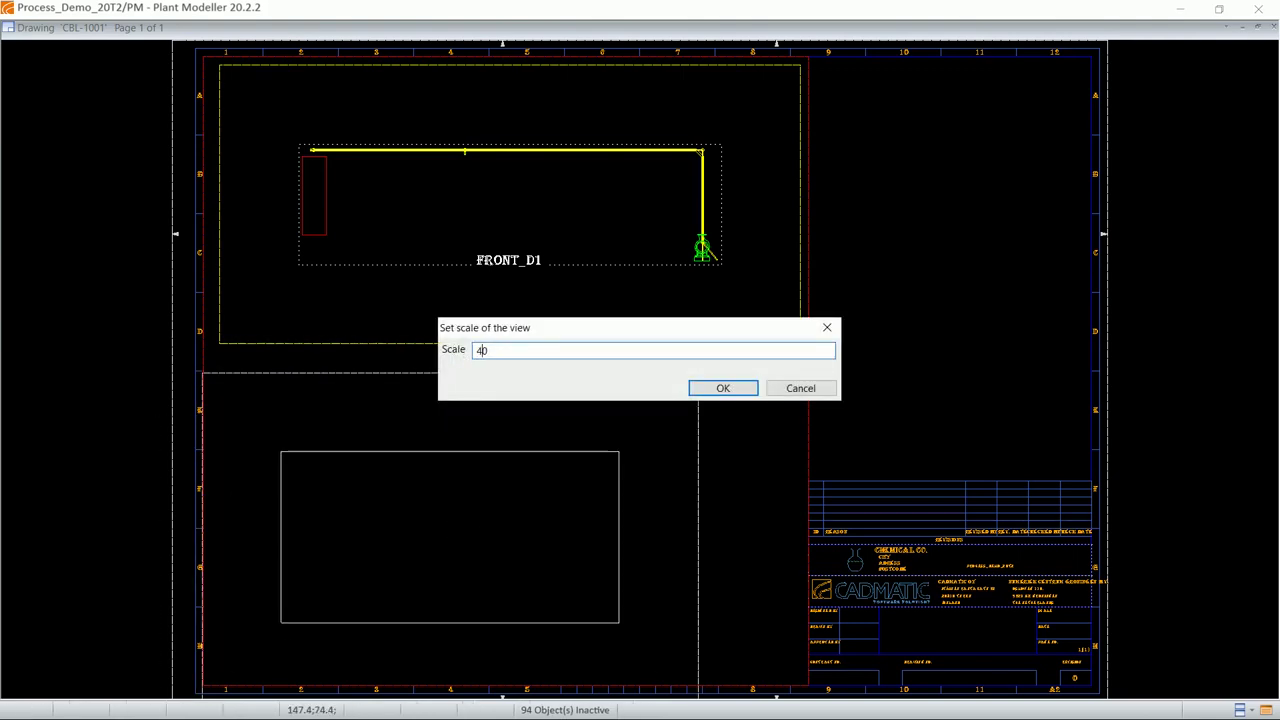
pyautogui.click(712, 385)
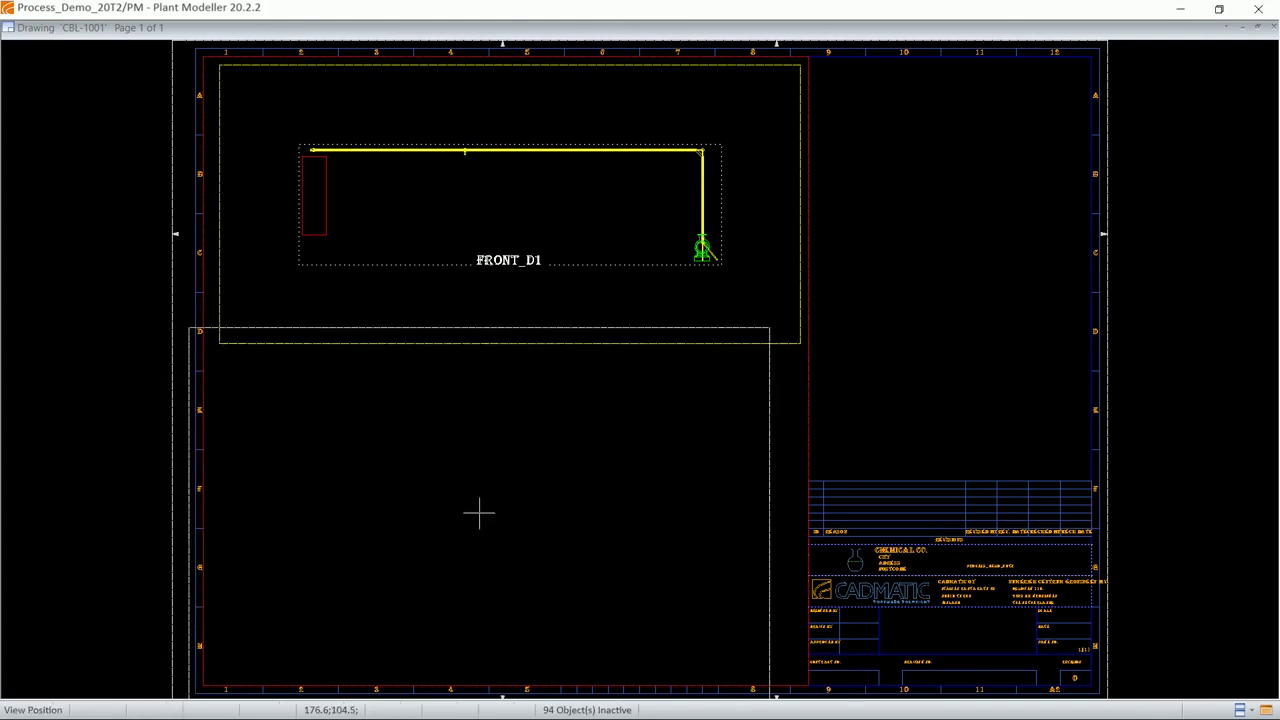
pyautogui.rightClick(510, 507)
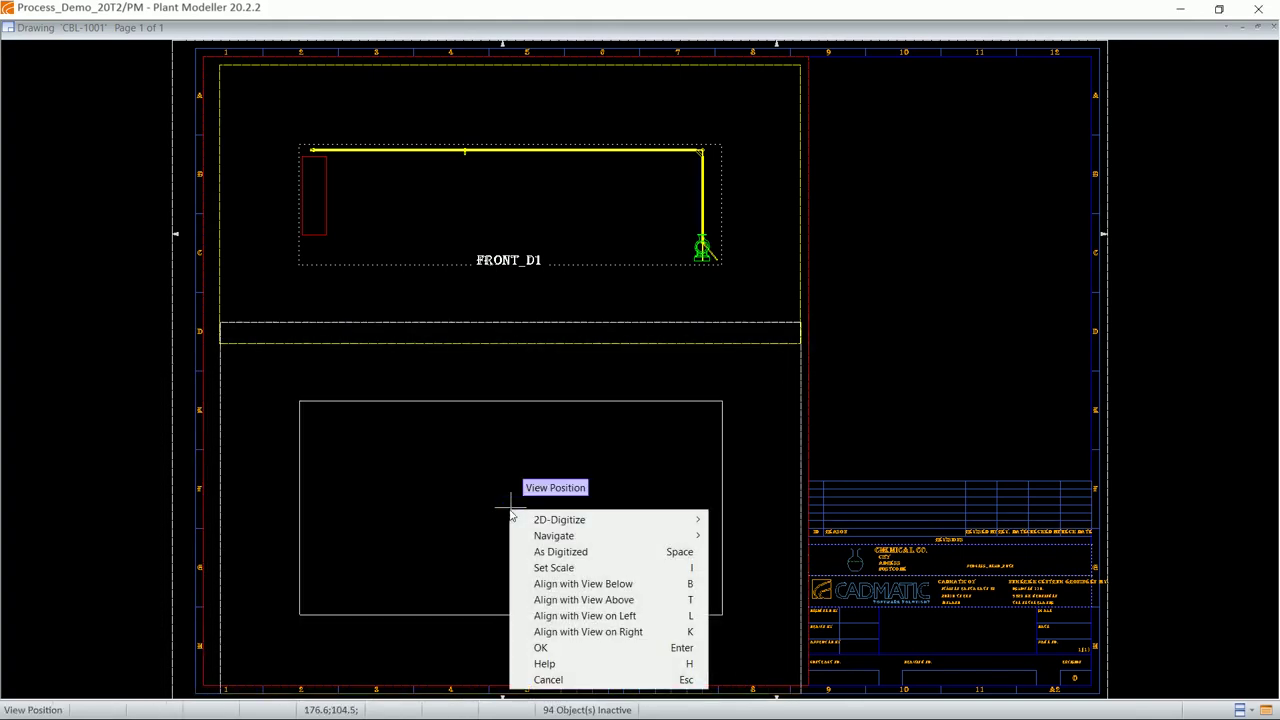
pyautogui.click(544, 598)
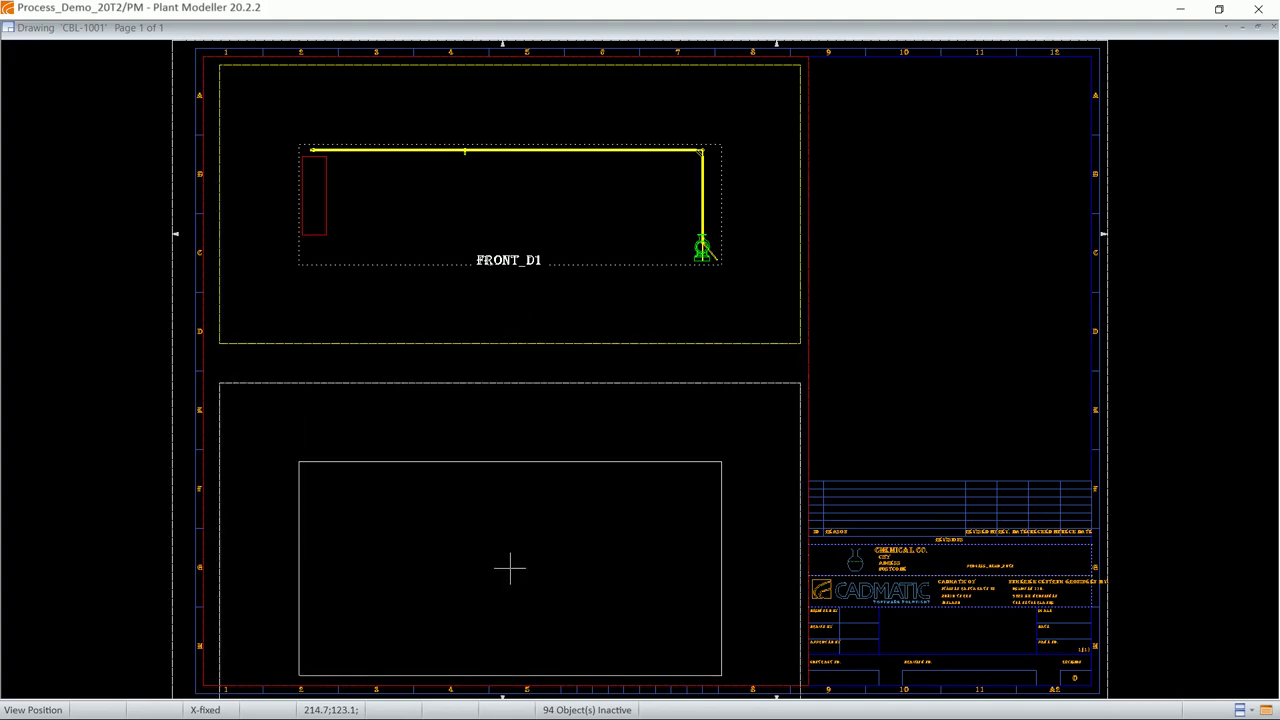
pyautogui.click(509, 494)
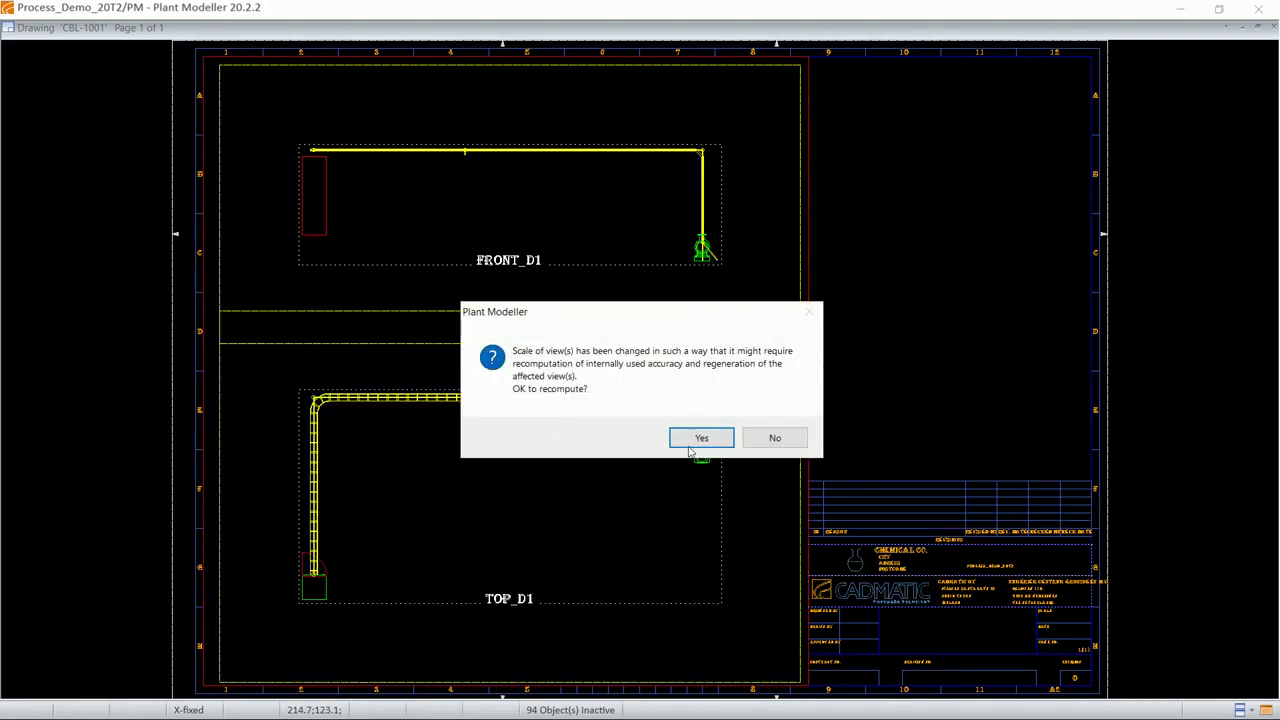
pyautogui.click(694, 444)
# Step: Assign the cable fill rate view Fill_rate_of_segment_1063 to the drawing, placing it just below the horizontal tray run in the top view
pyautogui.rightClick(551, 232)
pyautogui.moveTo(641, 364)
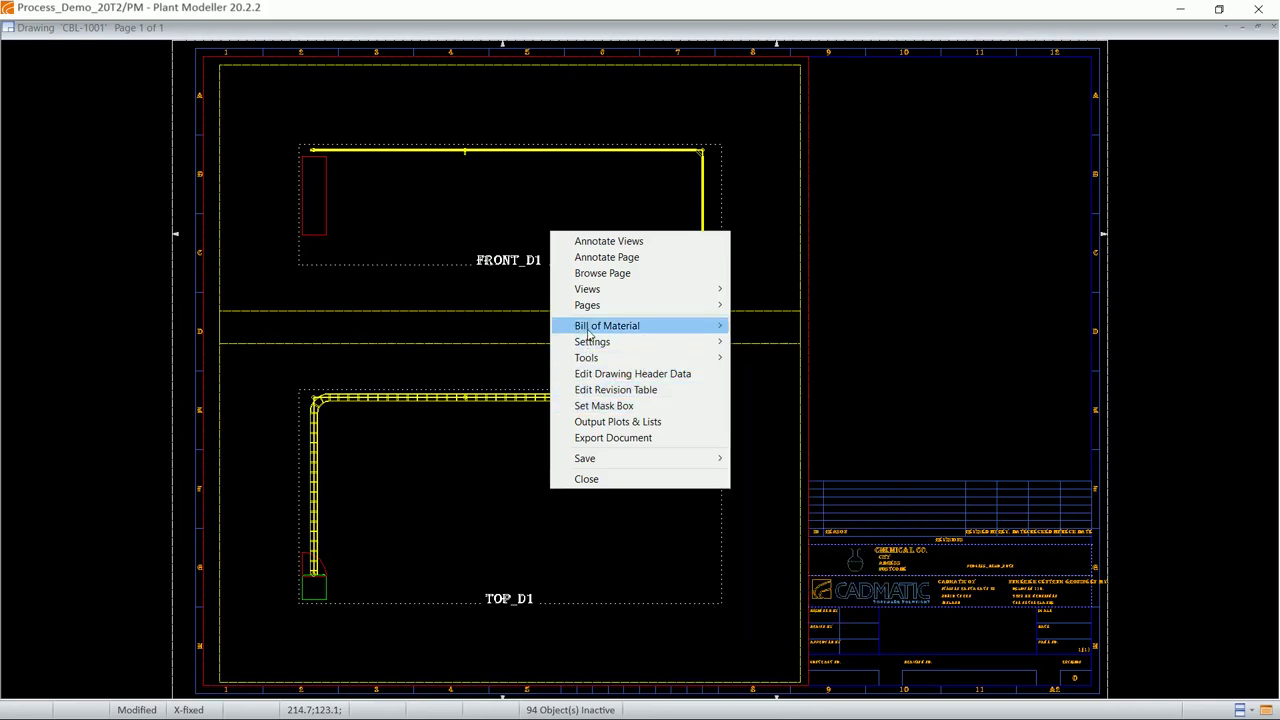
pyautogui.moveTo(589, 335)
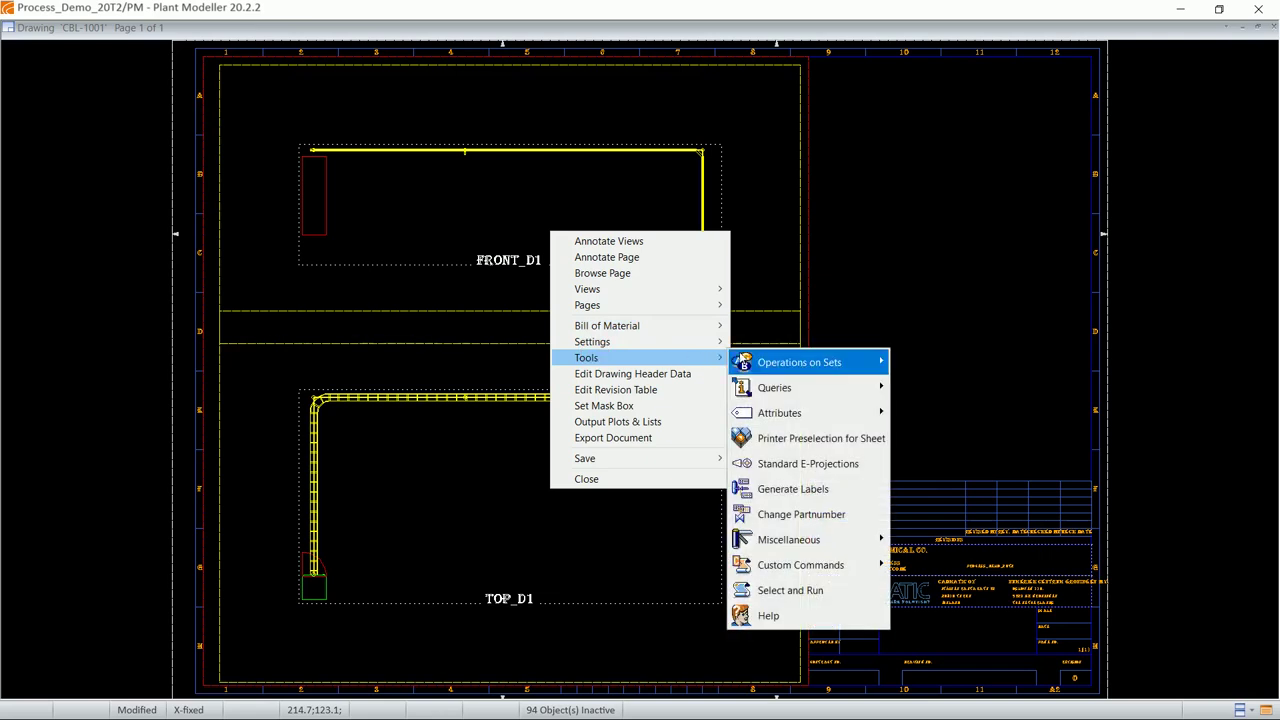
pyautogui.moveTo(766, 539)
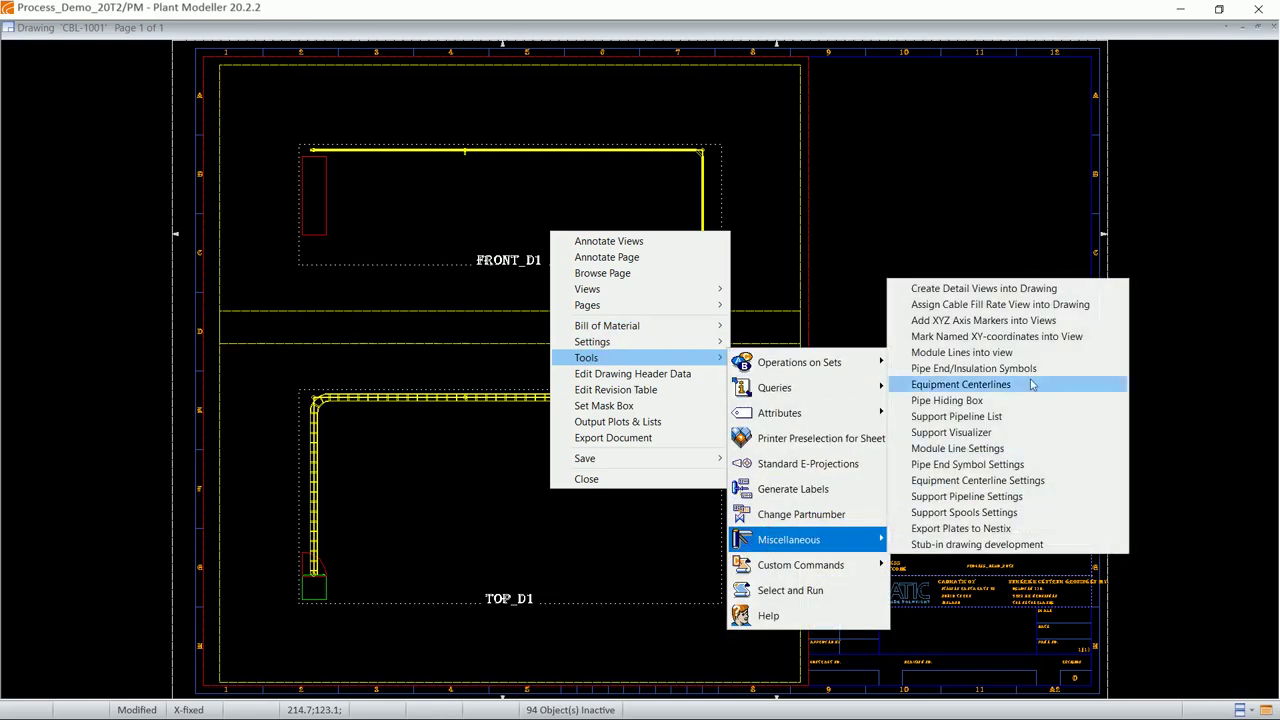
pyautogui.click(938, 308)
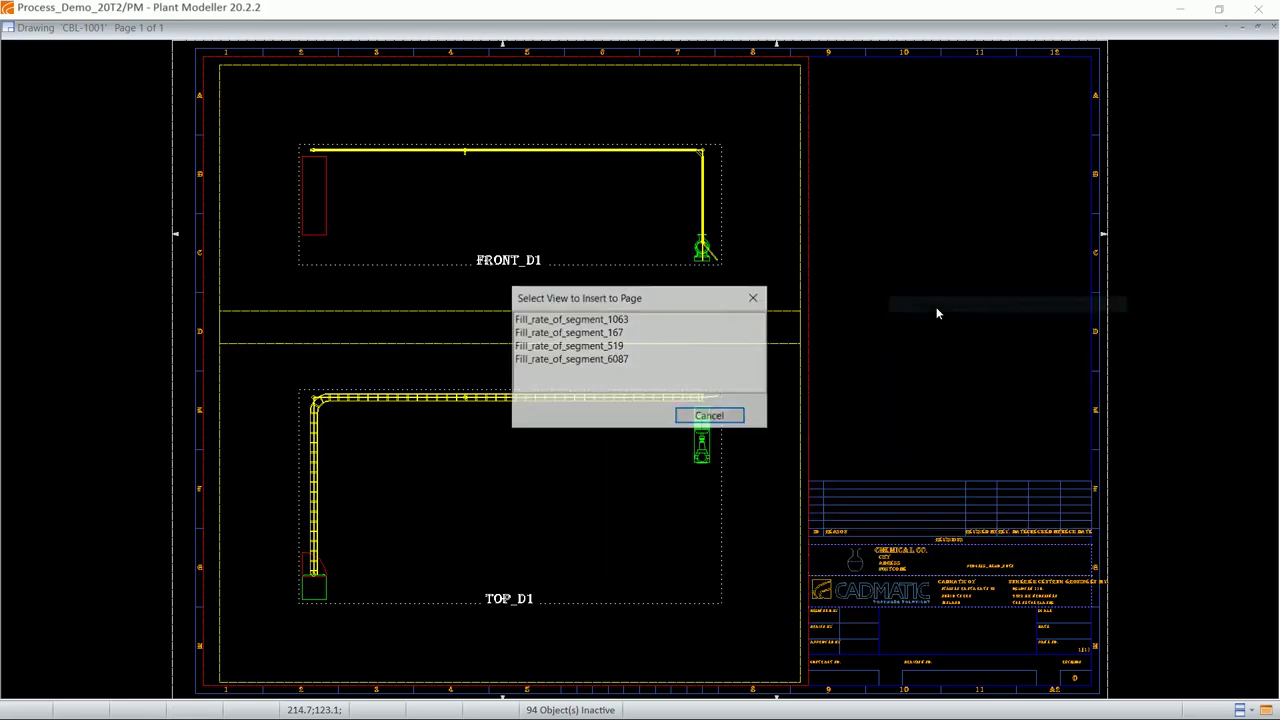
pyautogui.moveTo(617, 302); pyautogui.dragTo(663, 294)
pyautogui.click(634, 308)
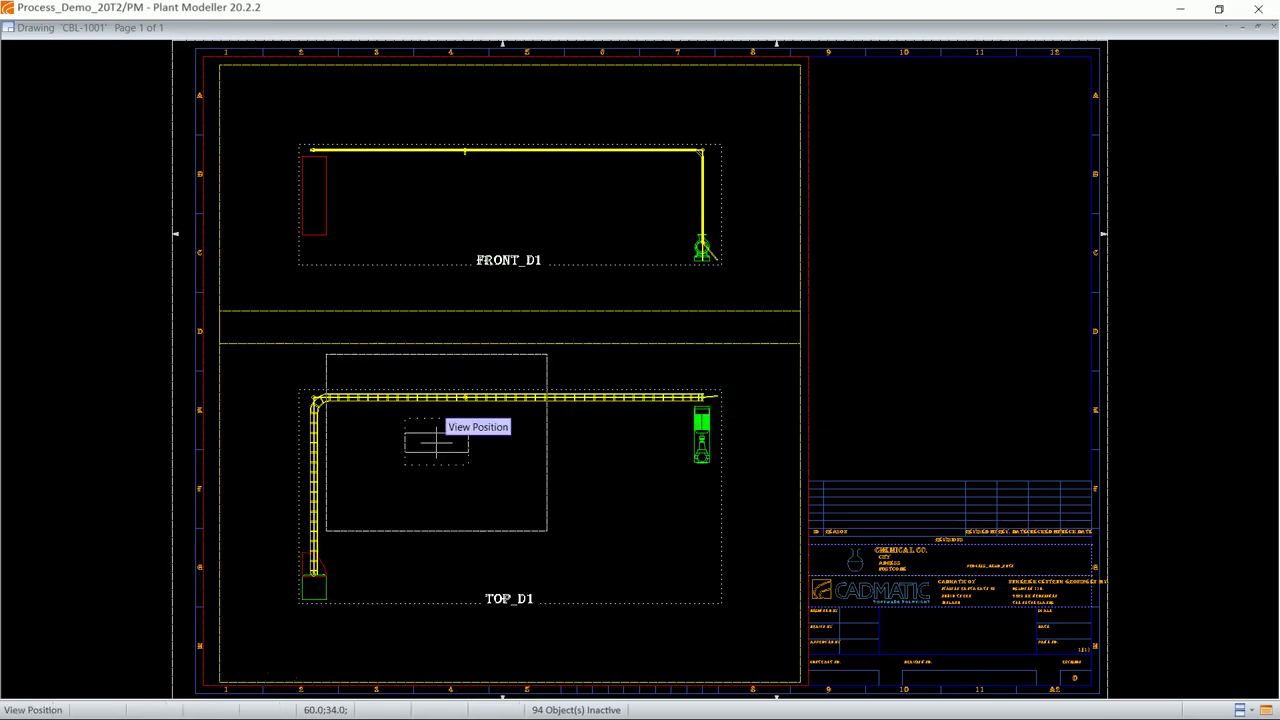
pyautogui.scroll(3, 438, 442)
pyautogui.scroll(2, 639, 371)
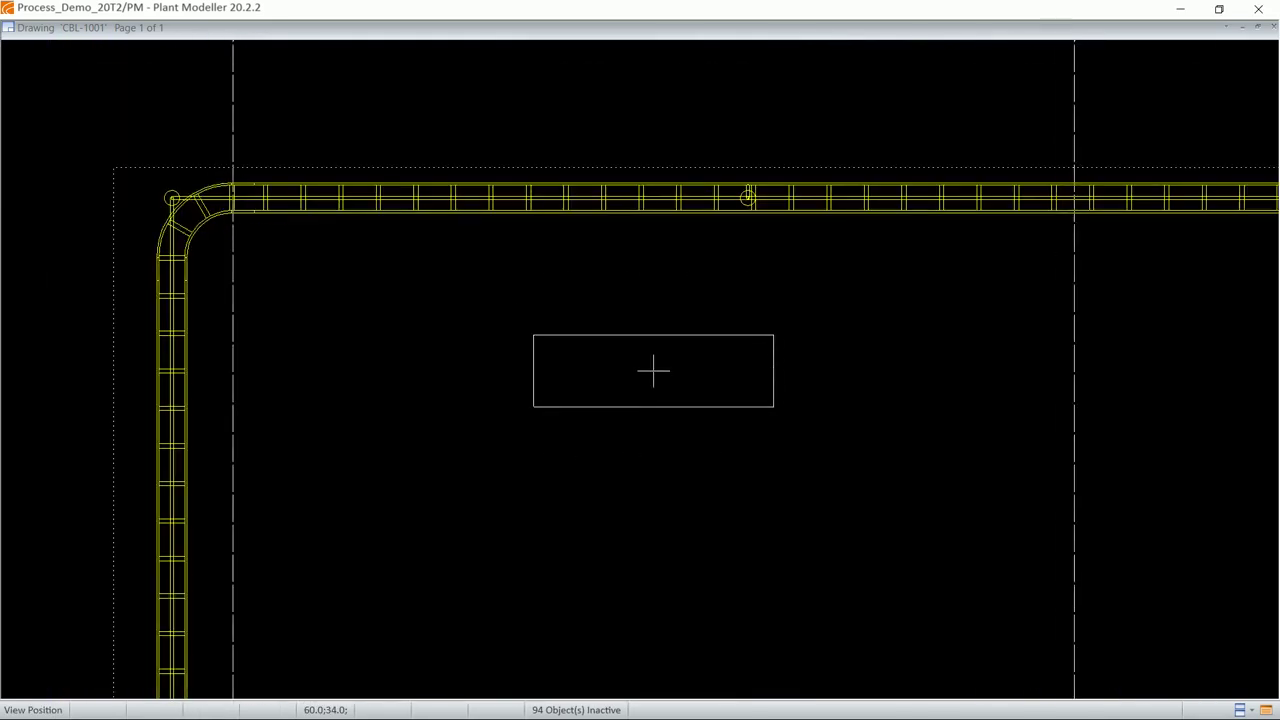
pyautogui.click(683, 330)
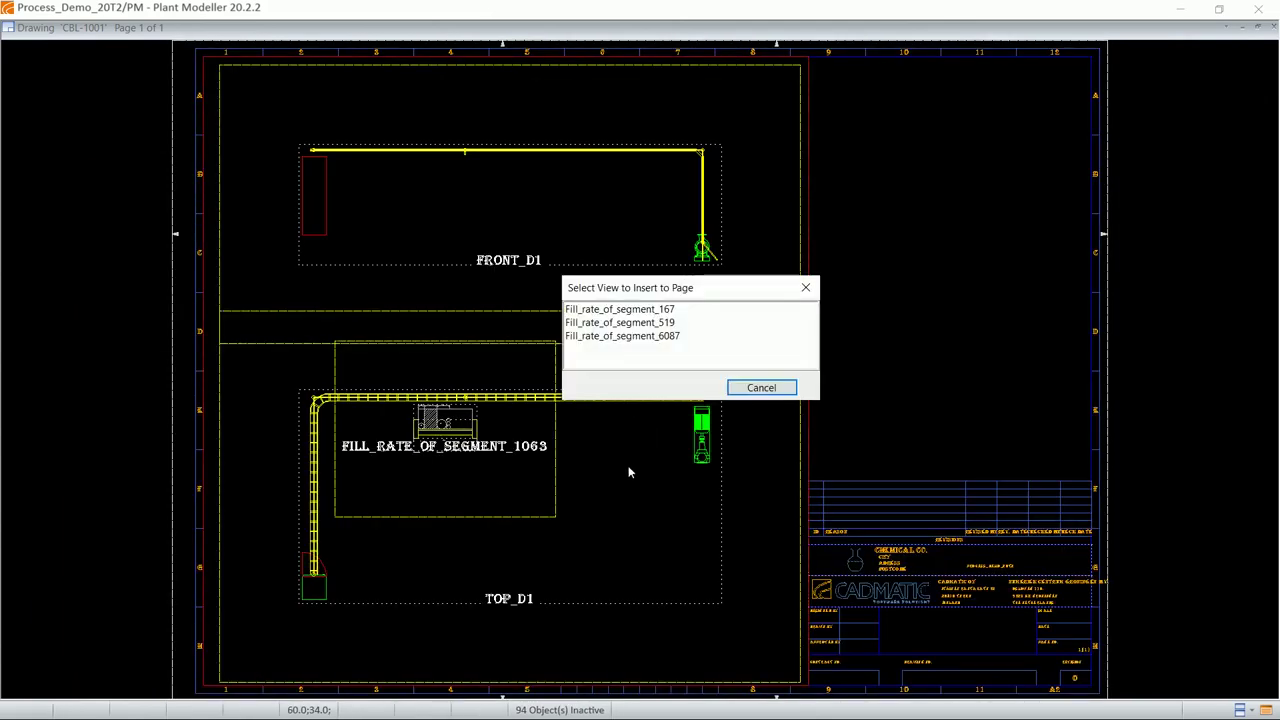
pyautogui.click(761, 387)
# Step: Browse the drawing page and examine the fill rate section's cable positions, dimensions and cable list
pyautogui.rightClick(700, 420)
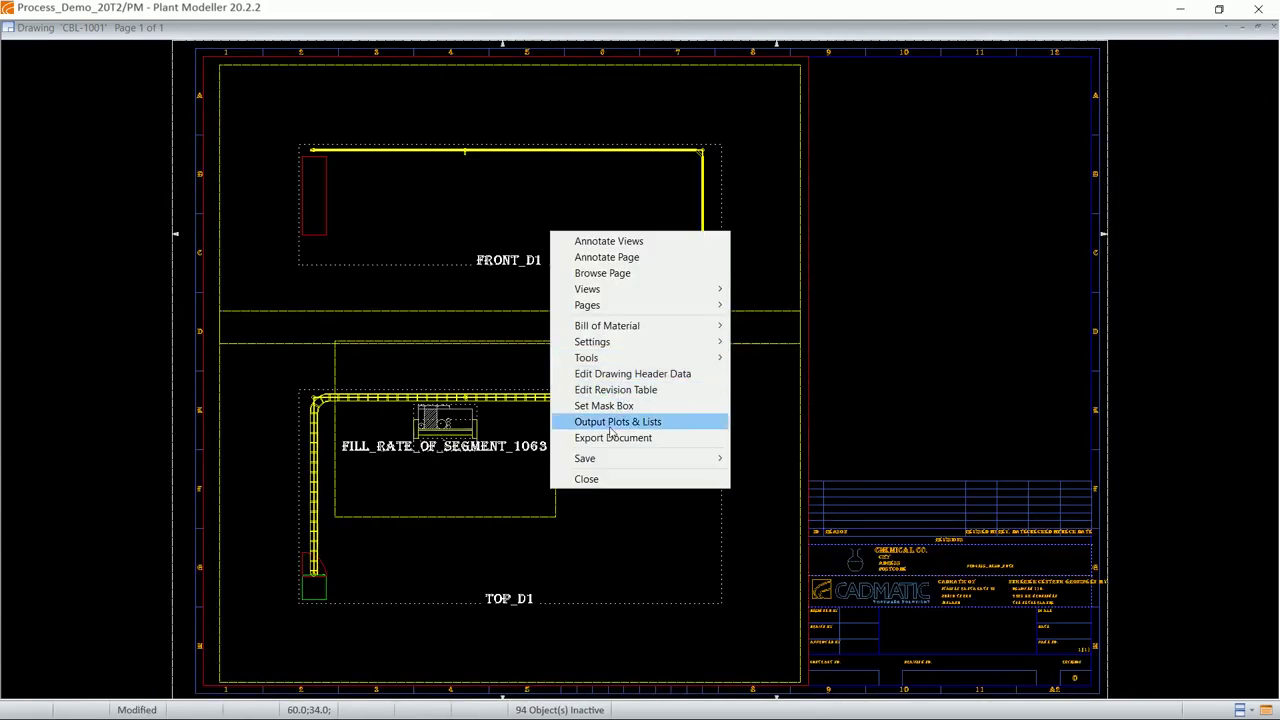
pyautogui.click(602, 273)
pyautogui.scroll(6, 417, 477)
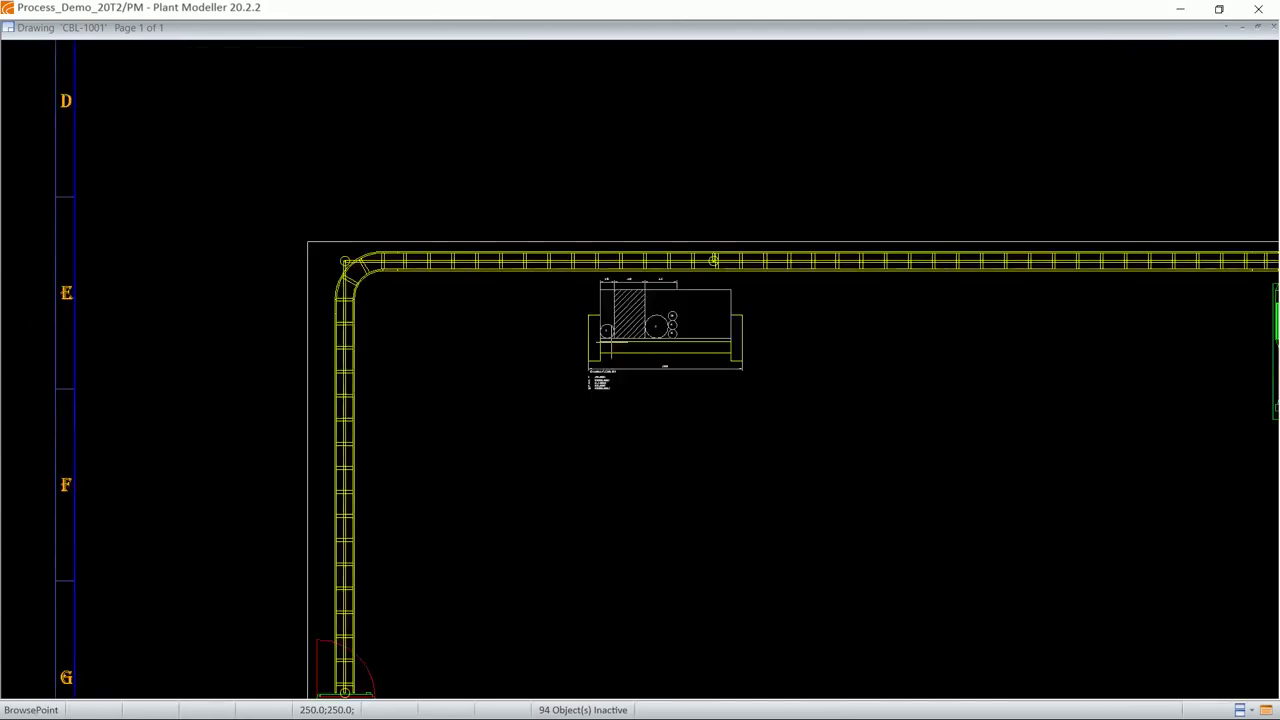
pyautogui.scroll(2, 662, 375)
pyautogui.scroll(3, 640, 373)
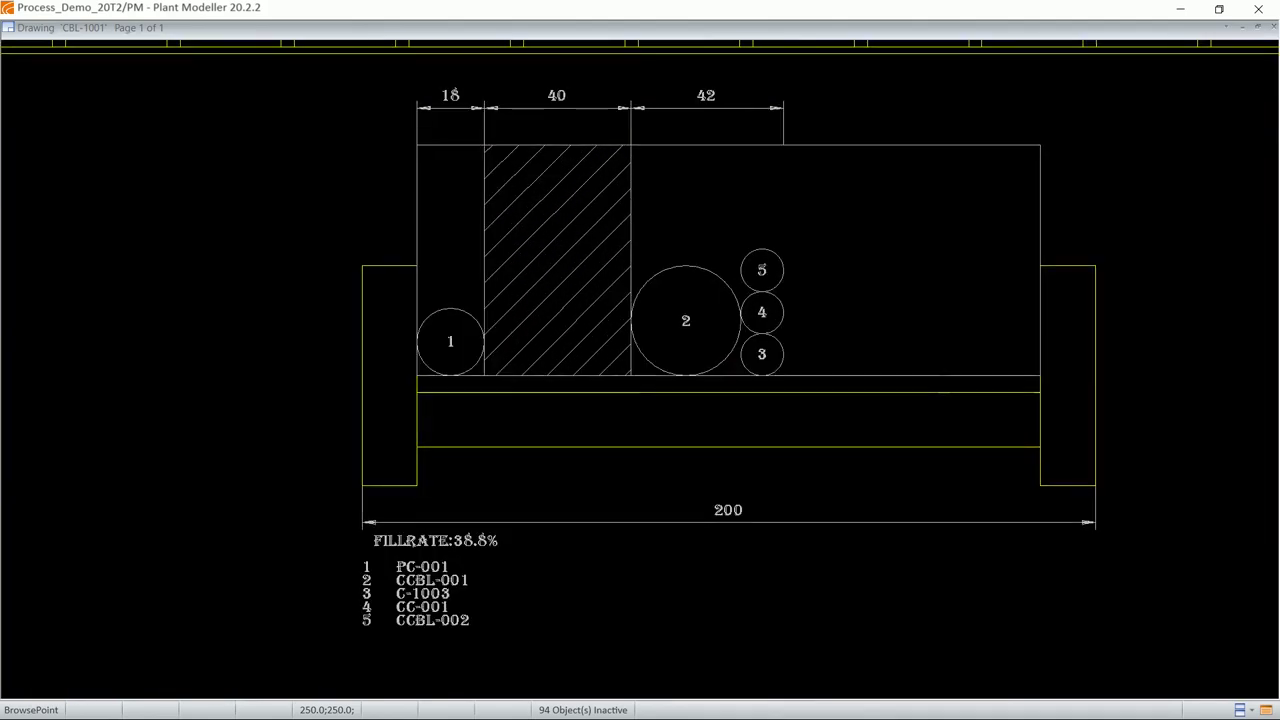
pyautogui.scroll(-6, 640, 373)
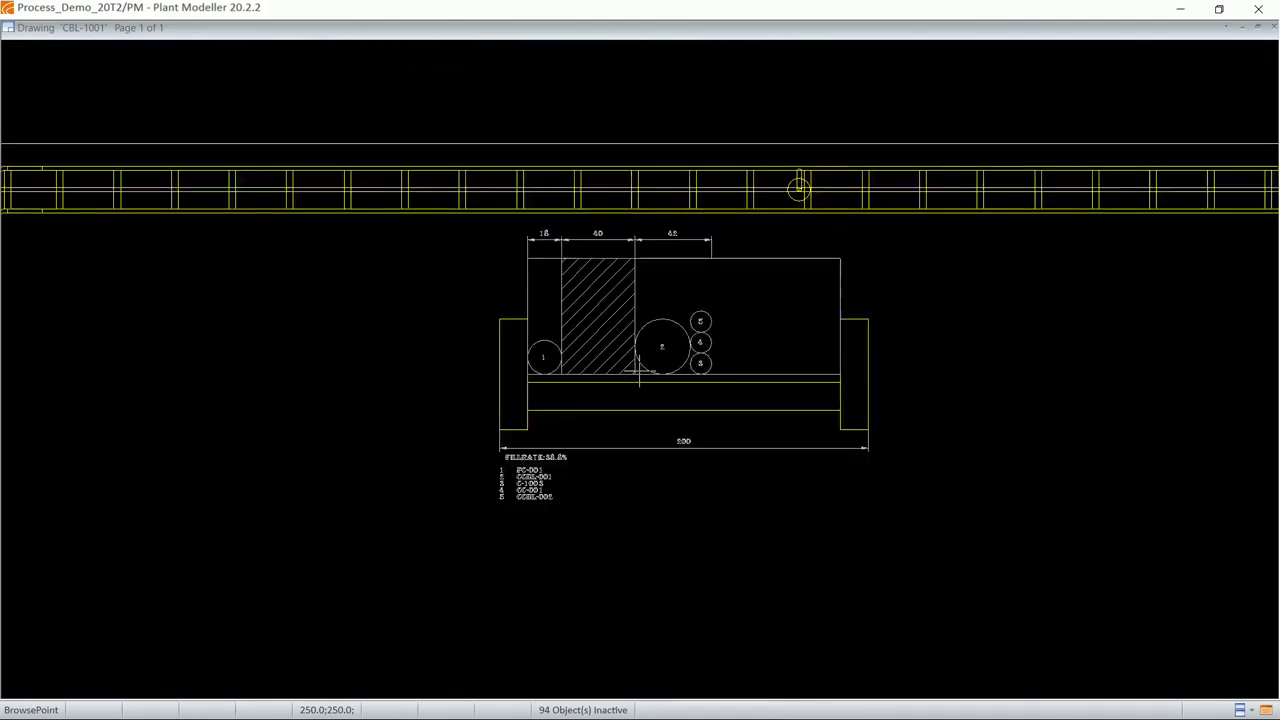
pyautogui.scroll(-2, 623, 372)
pyautogui.scroll(-4, 600, 372)
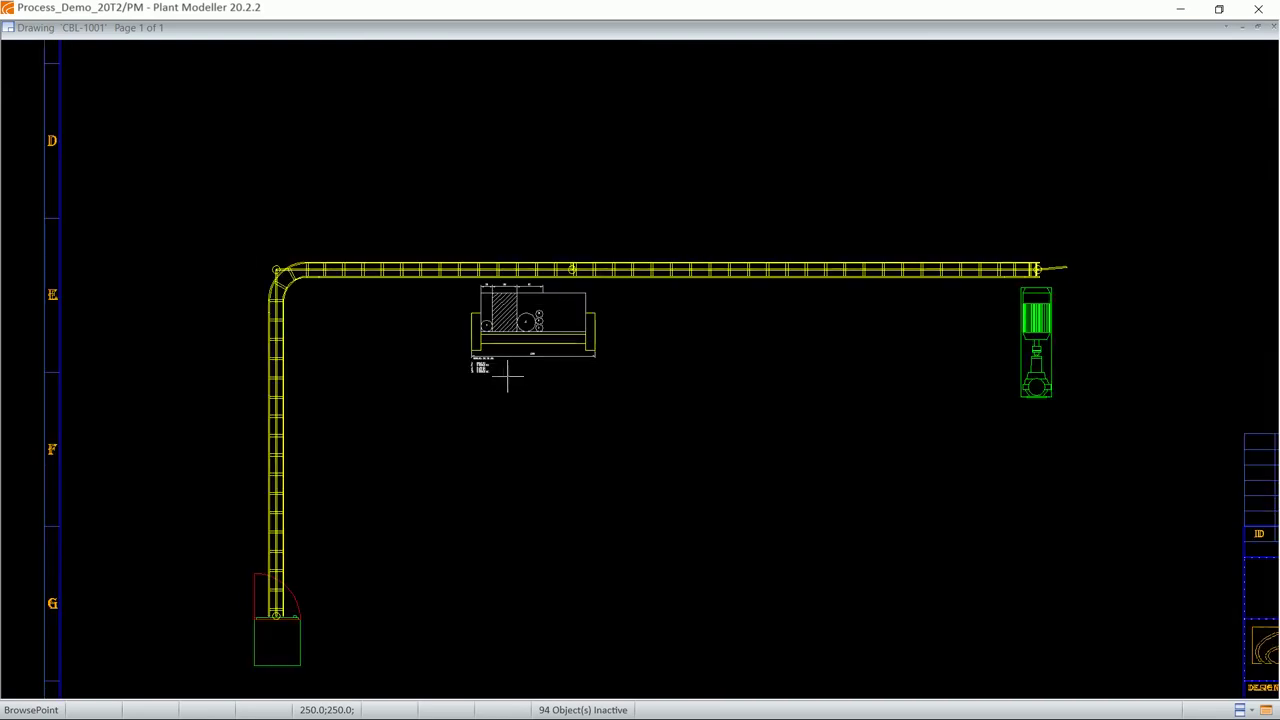
pyautogui.scroll(-1, 505, 345)
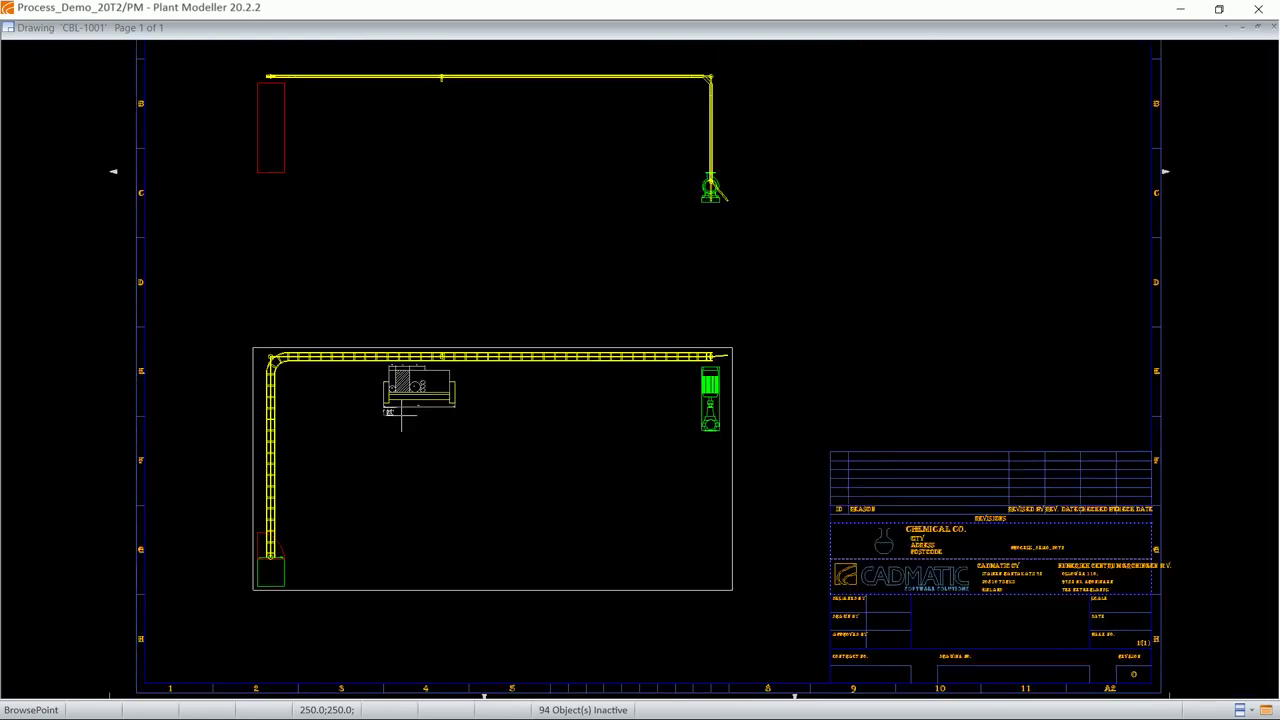
pyautogui.scroll(4, 505, 345)
# Step: Open the Top_D1 view for annotation with the set_3.0_mm_text drafting style
pyautogui.rightClick(551, 230)
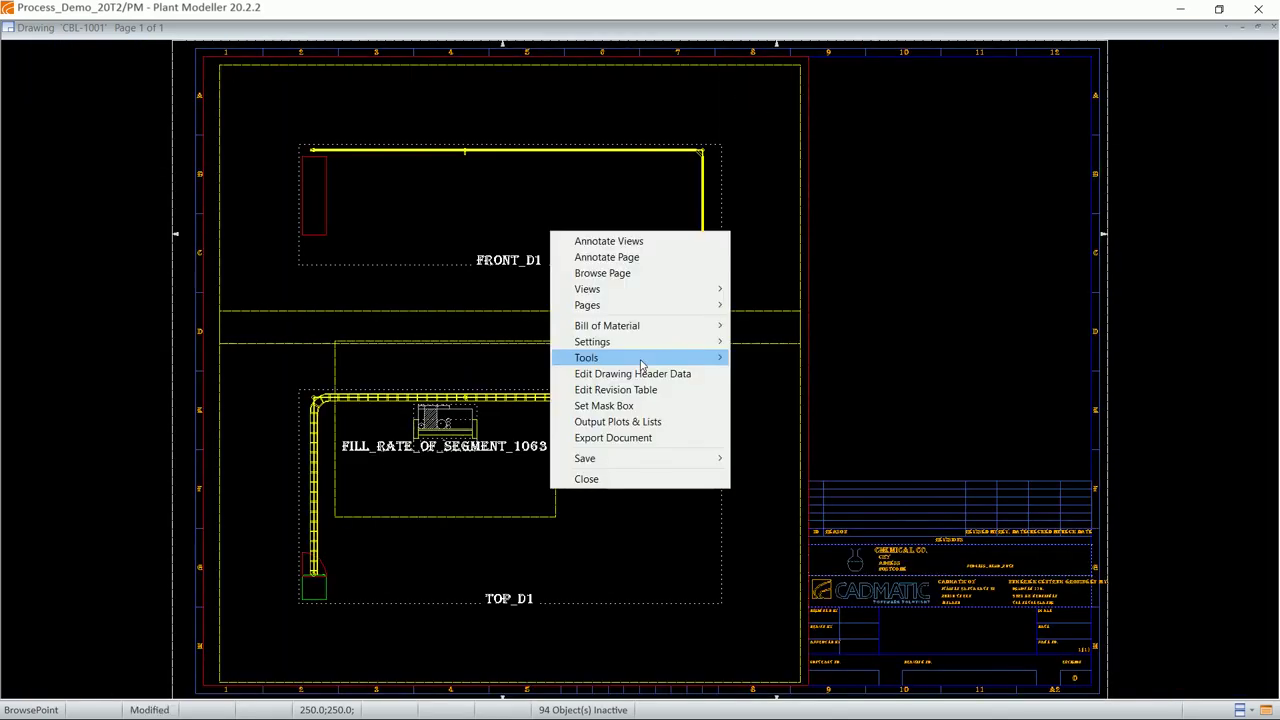
pyautogui.click(625, 243)
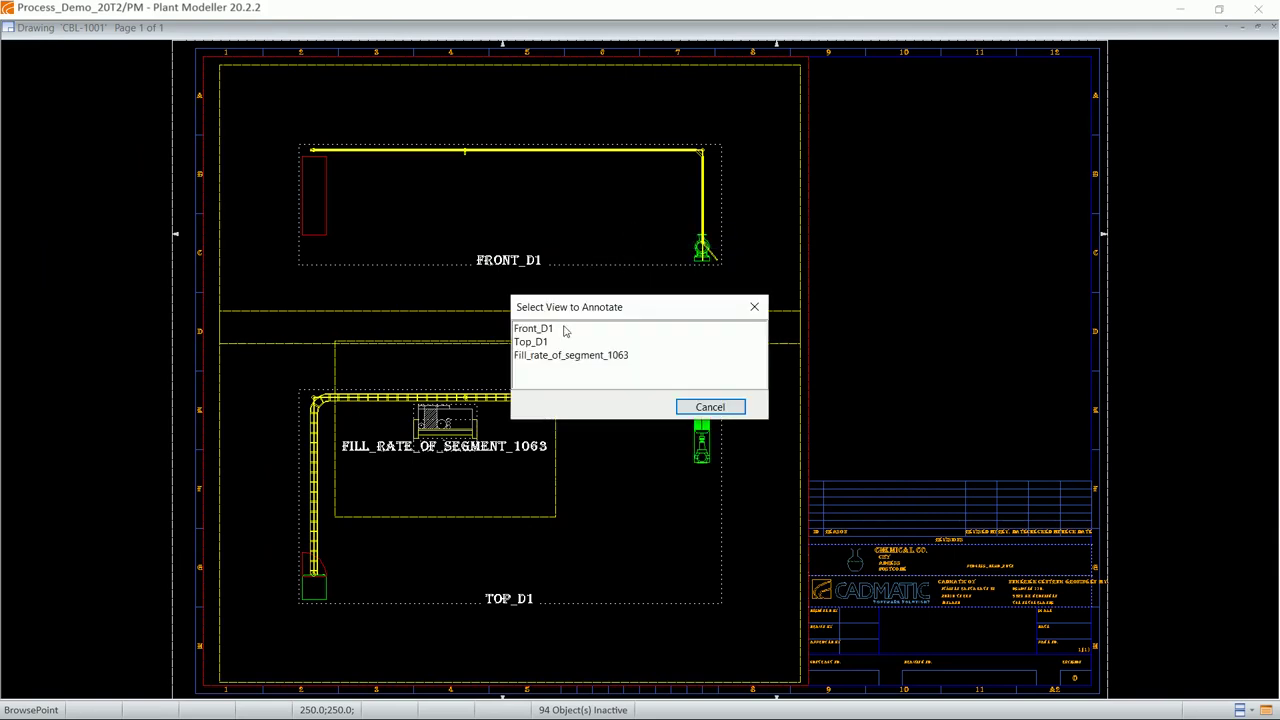
pyautogui.click(538, 344)
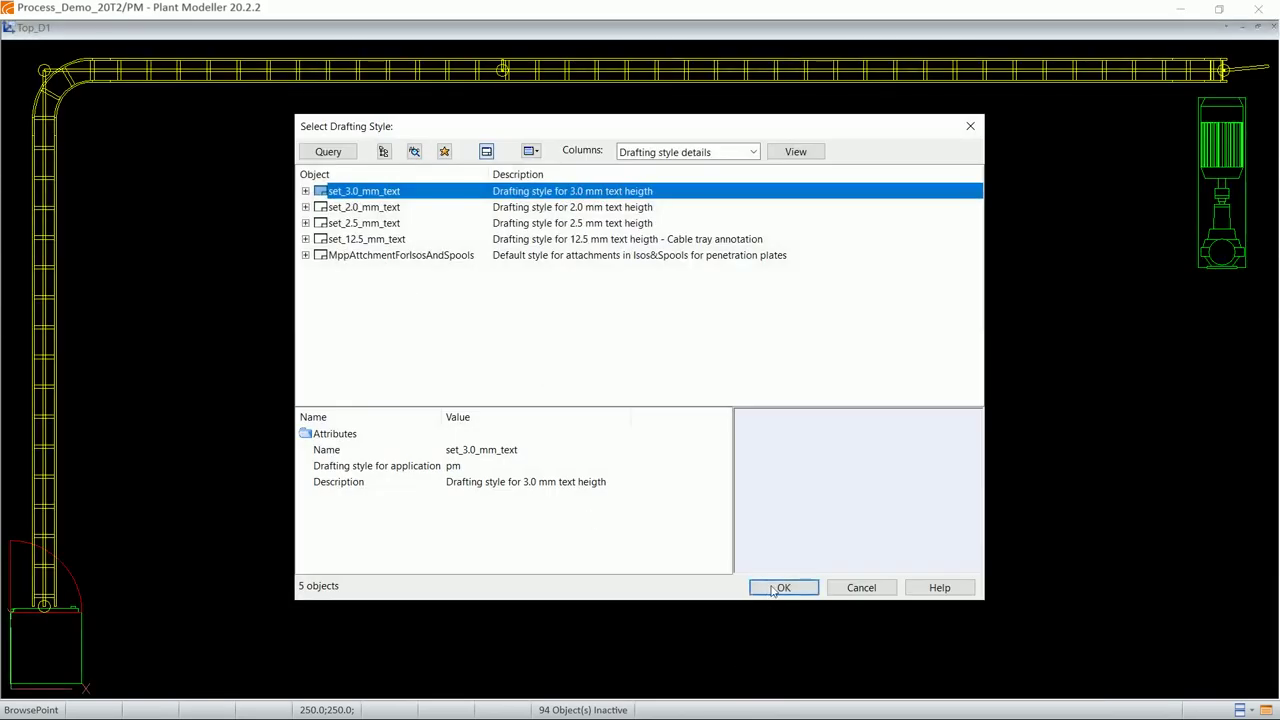
pyautogui.click(783, 588)
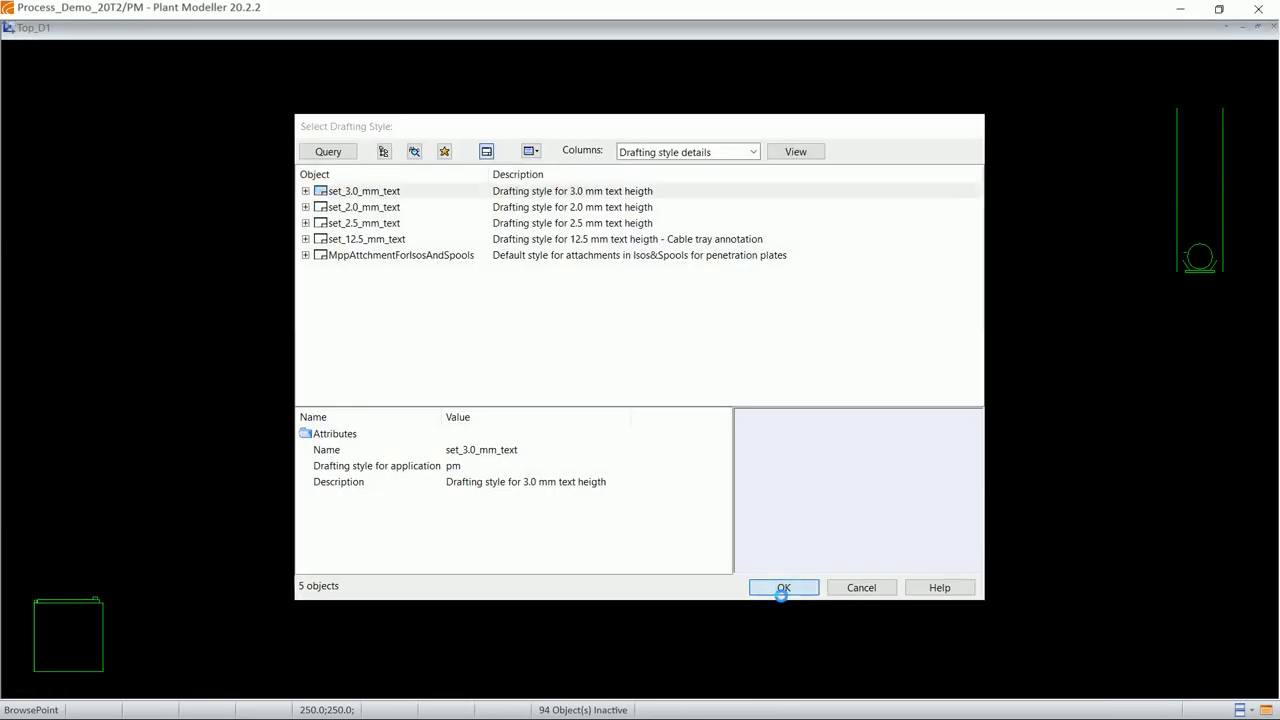
# Step: Place a cbl_tray01 label on the vertical cable tray run in the Top_D1 view, just beside the tray
pyautogui.moveTo(588, 447)
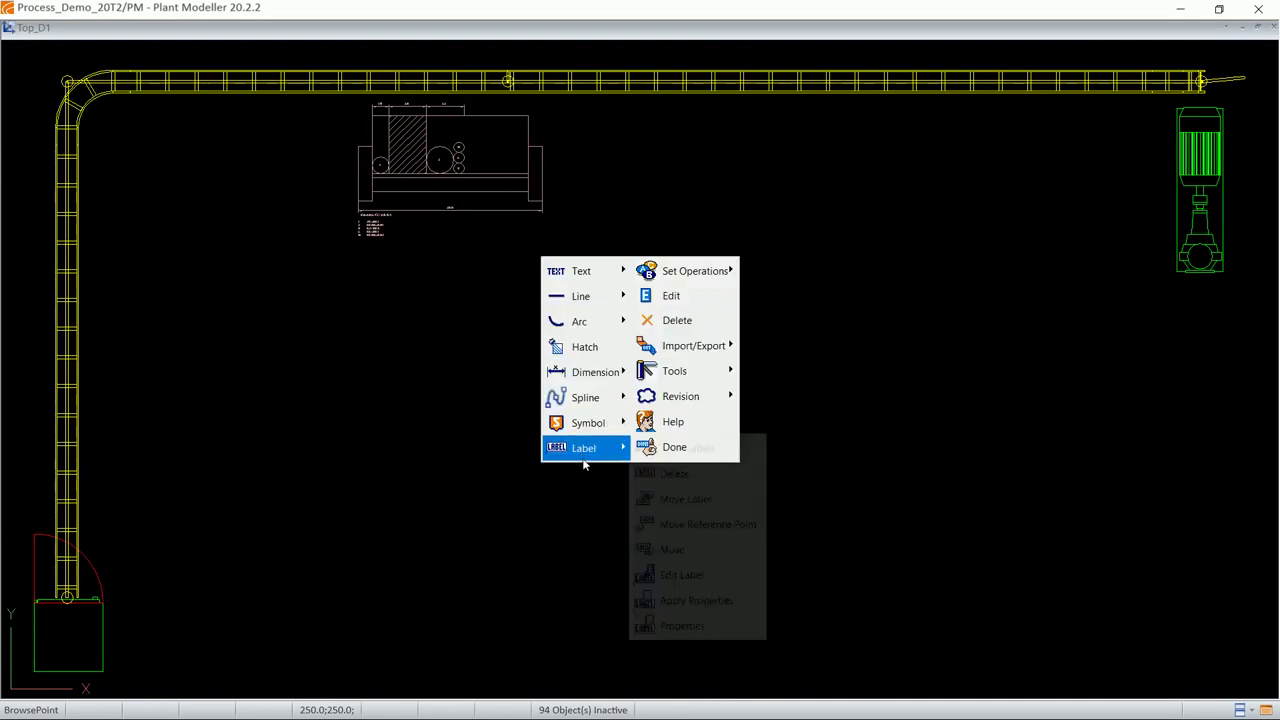
pyautogui.click(652, 450)
pyautogui.click(371, 381)
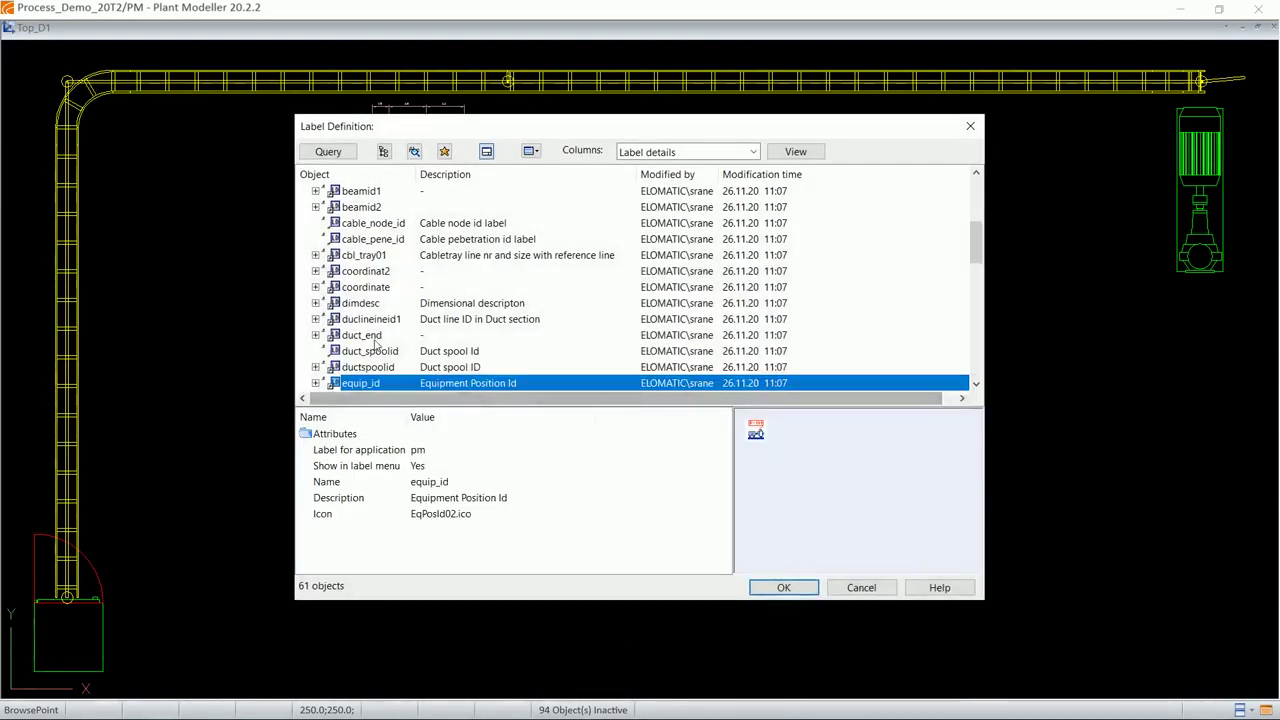
pyautogui.scroll(-3, 372, 377)
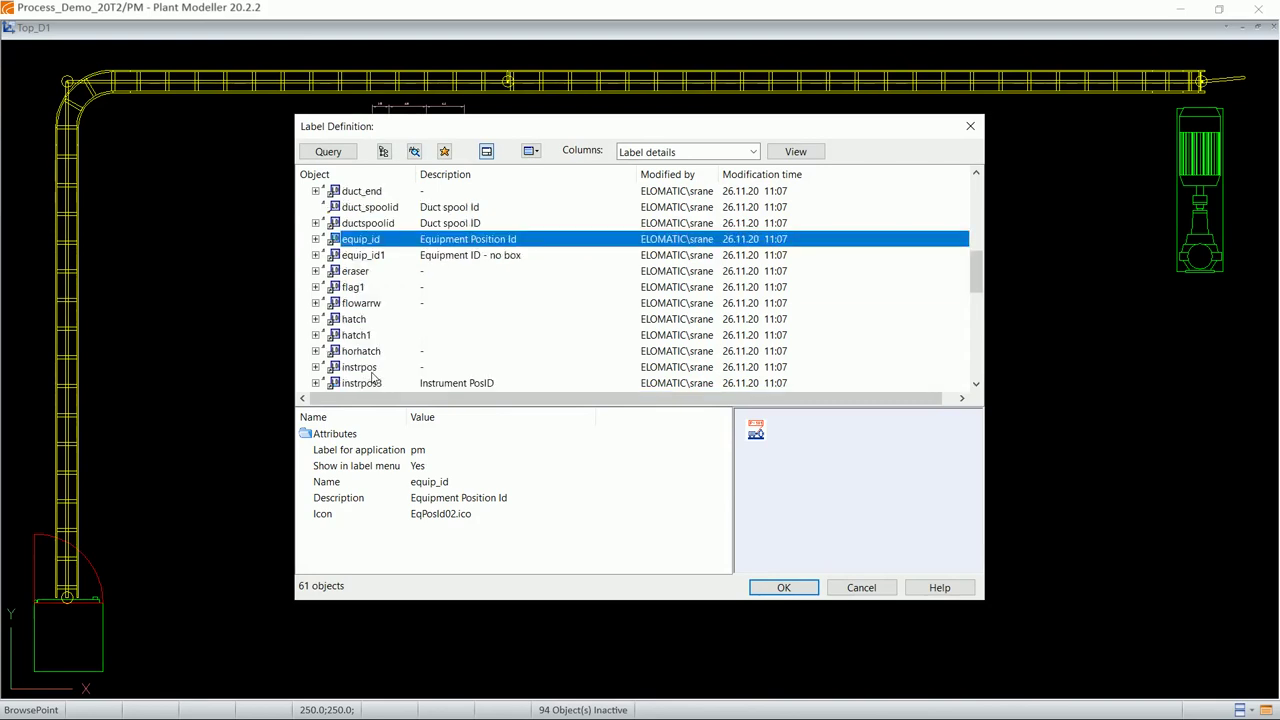
pyautogui.scroll(4, 372, 377)
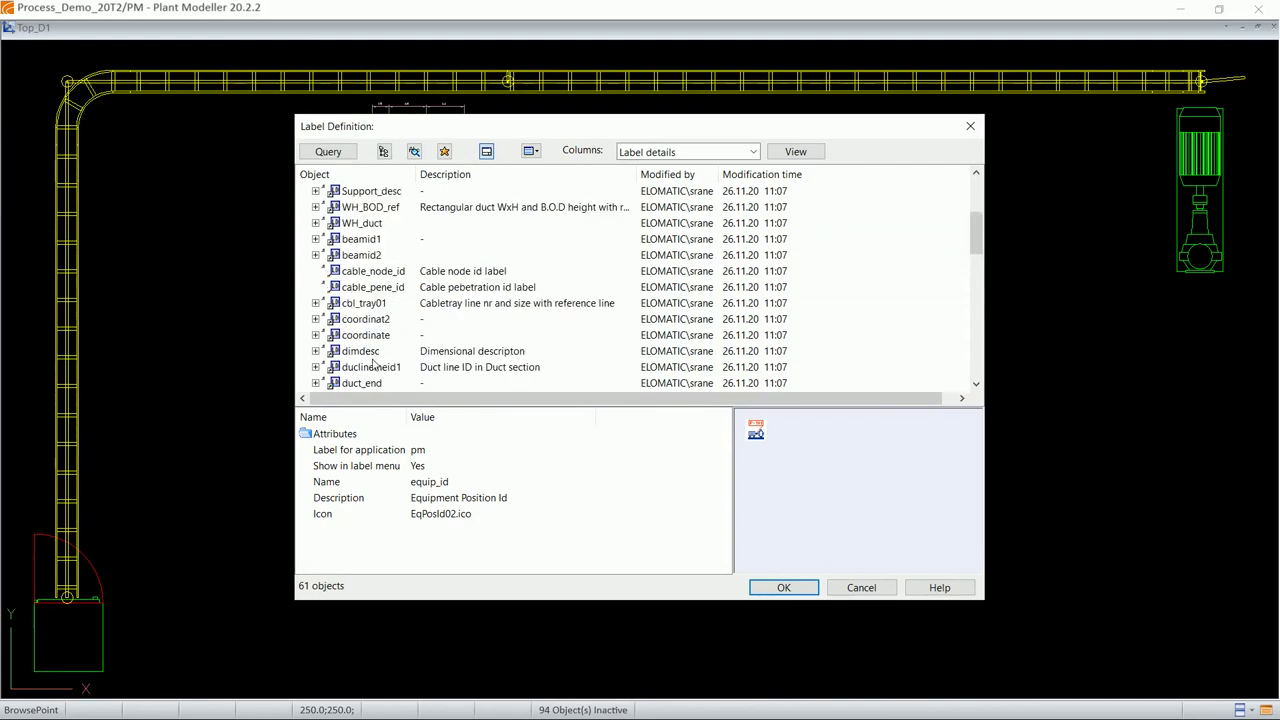
pyautogui.click(378, 302)
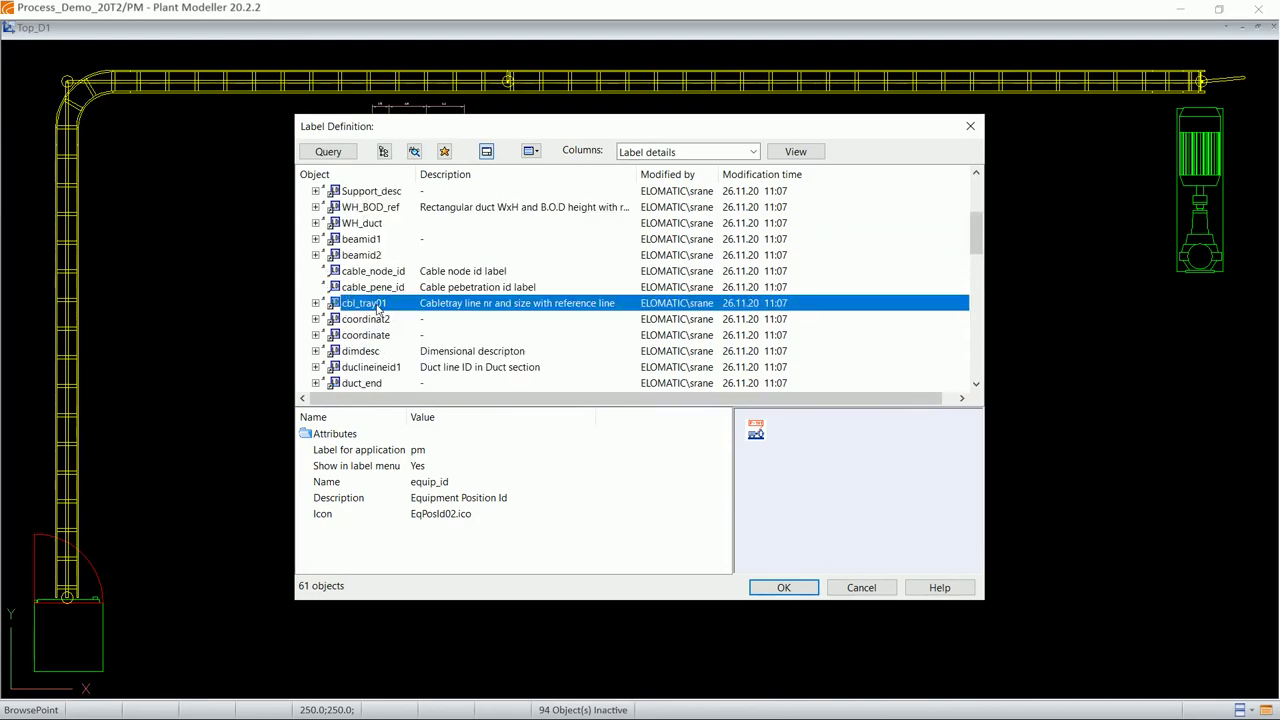
pyautogui.click(784, 588)
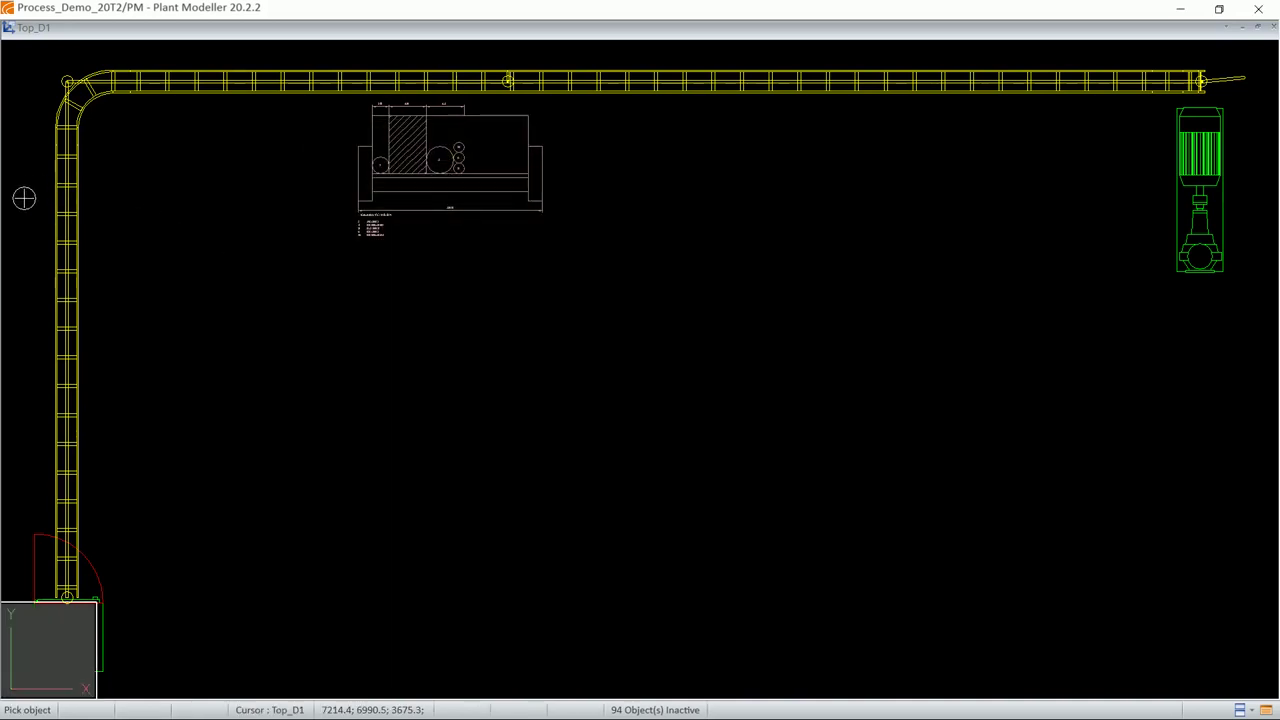
pyautogui.click(80, 272)
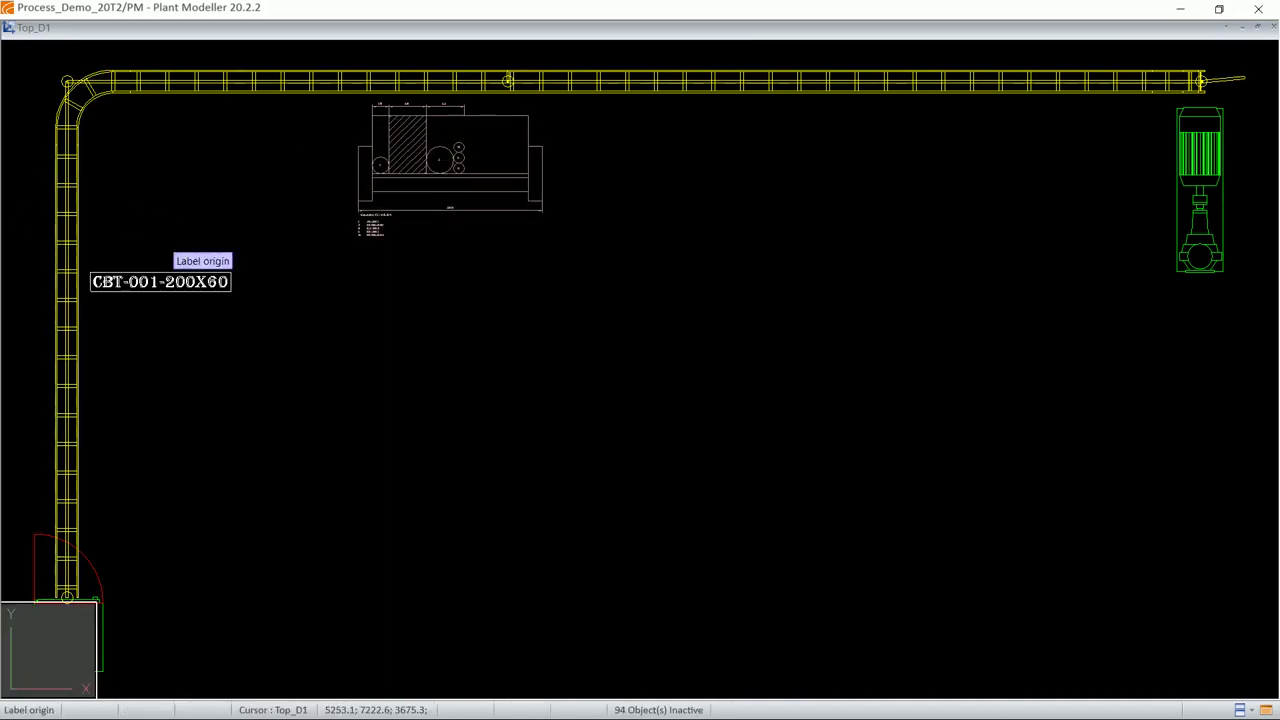
pyautogui.click(161, 281)
pyautogui.moveTo(117, 294); pyautogui.dragTo(640, 369, button='middle')
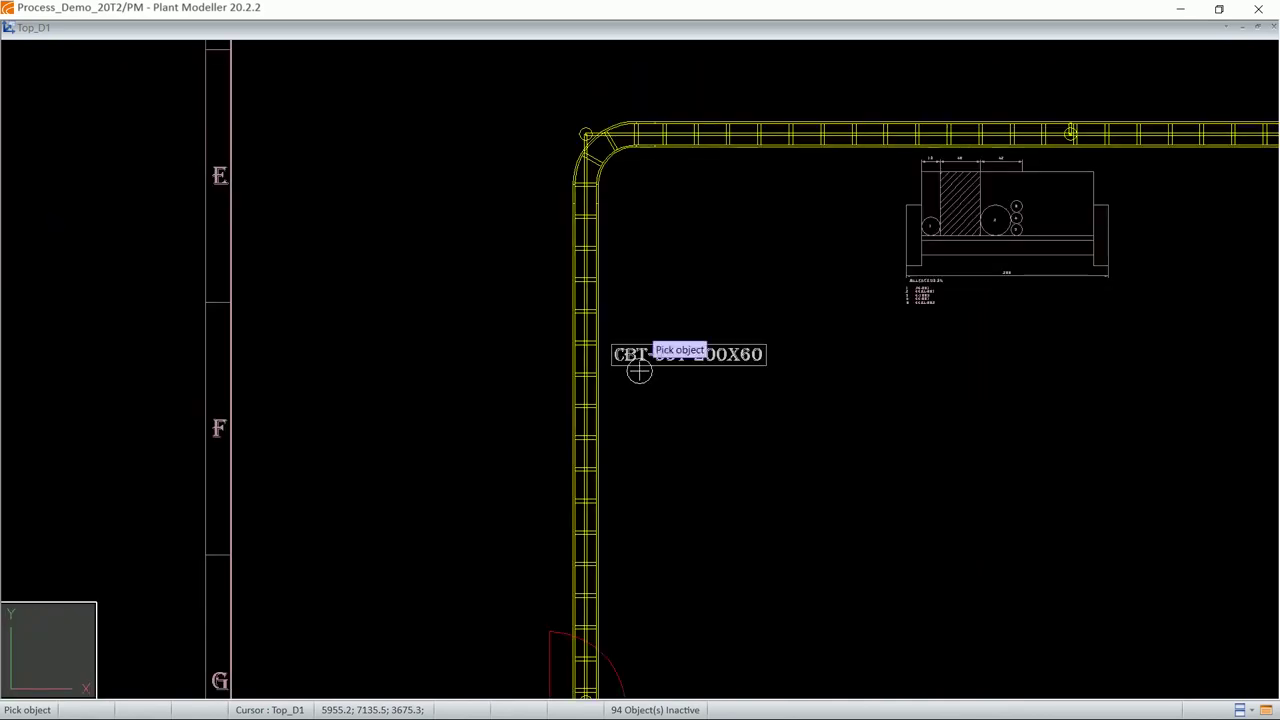
pyautogui.scroll(-2, 640, 369)
pyautogui.scroll(-1, 639, 371)
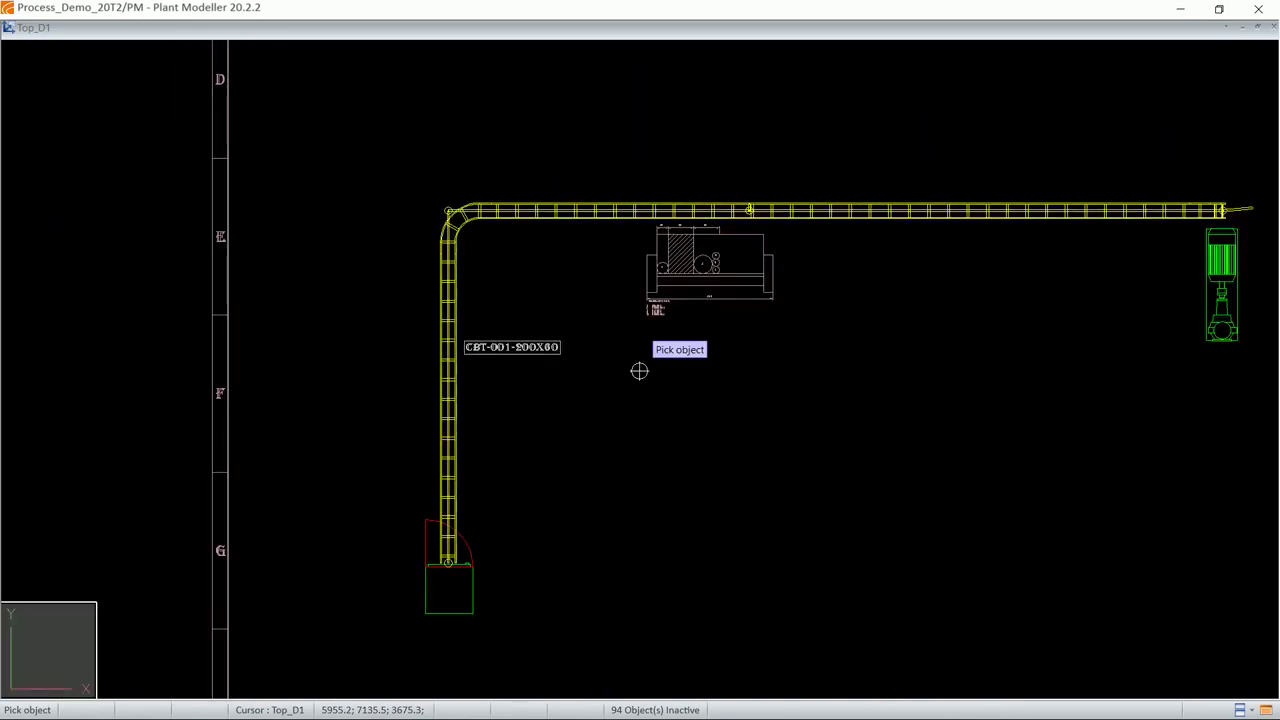
pyautogui.click(660, 367)
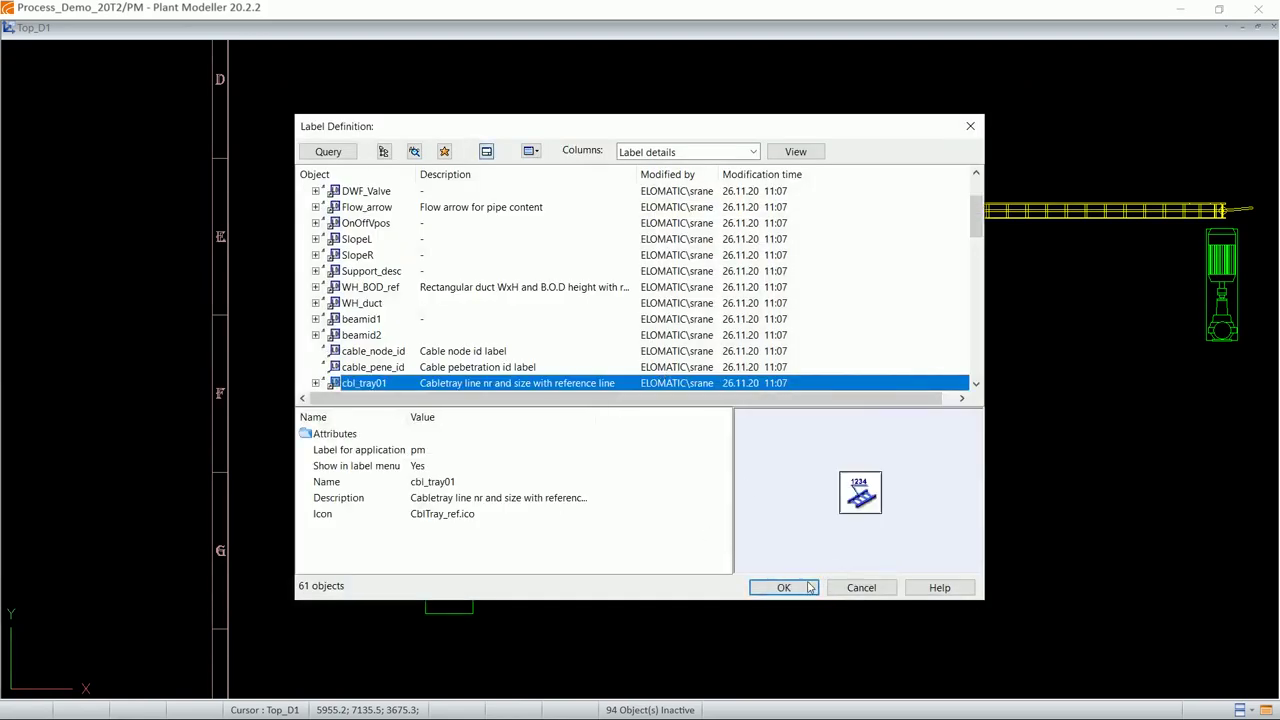
pyautogui.click(860, 587)
# Step: Finish annotating the view, save and close drawing CBL-1001, and check it in
pyautogui.rightClick(607, 380)
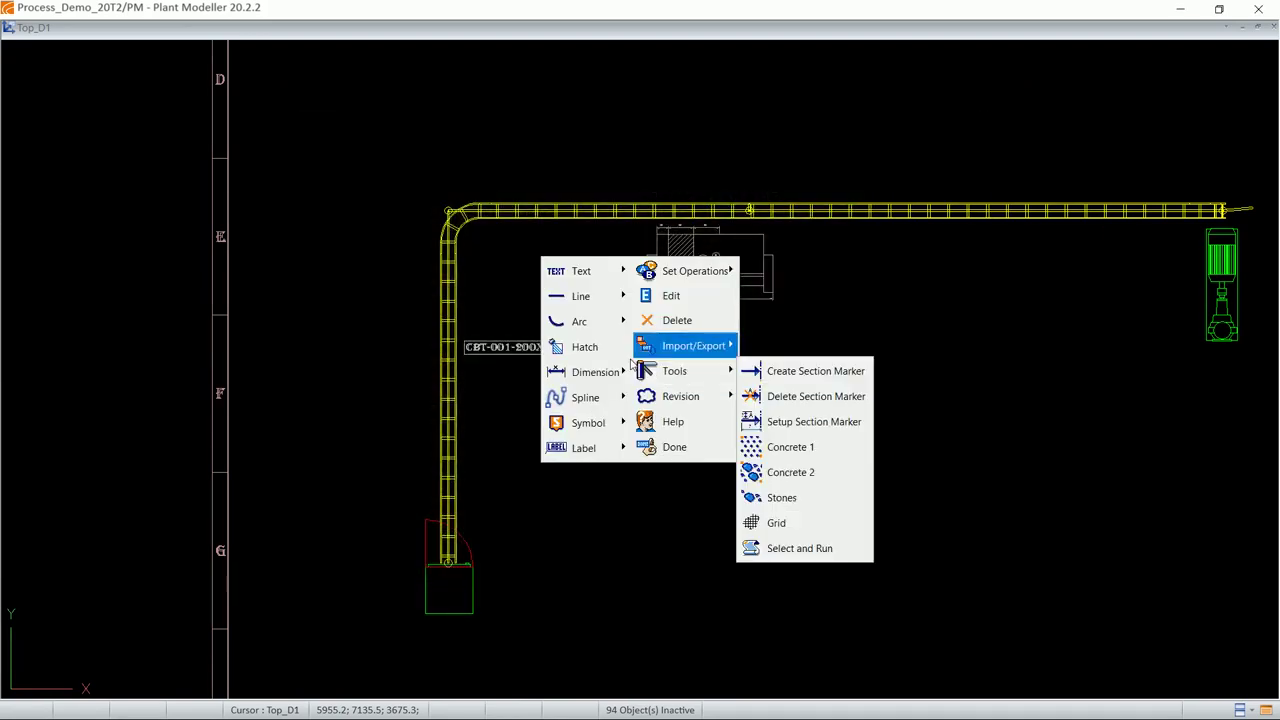
pyautogui.click(686, 446)
pyautogui.rightClick(550, 231)
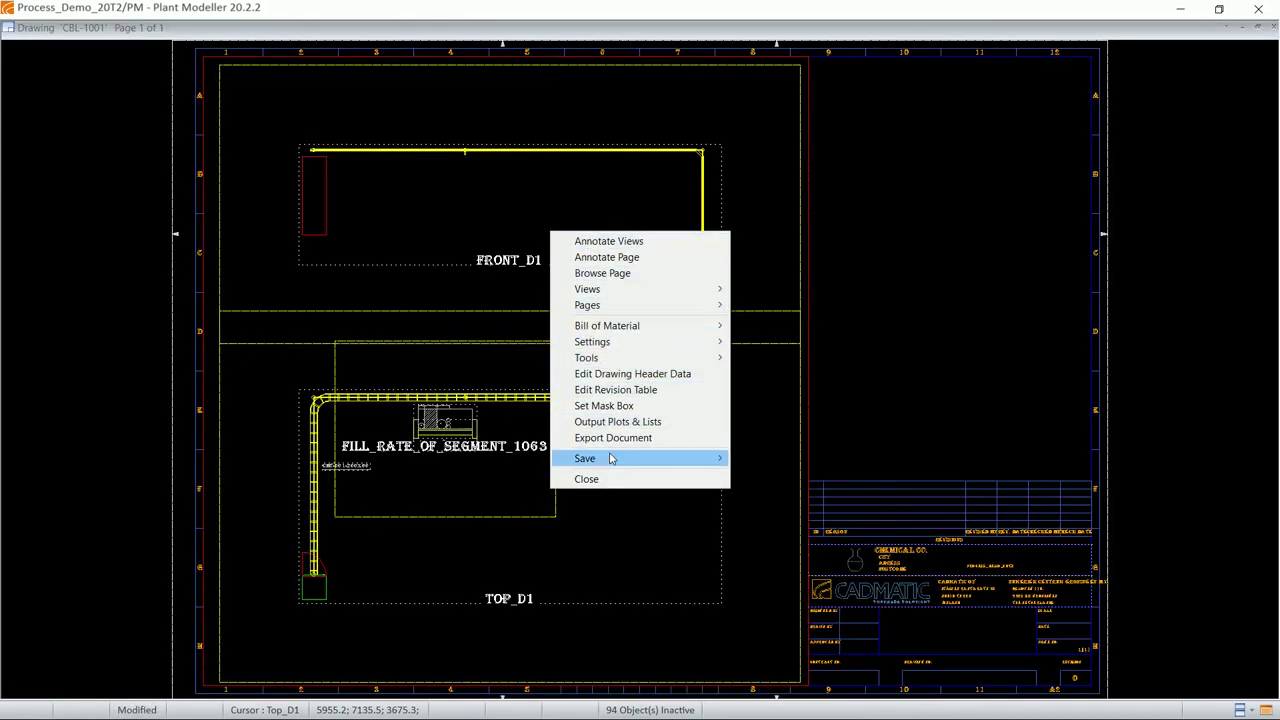
pyautogui.moveTo(600, 458)
pyautogui.click(755, 459)
pyautogui.rightClick(551, 231)
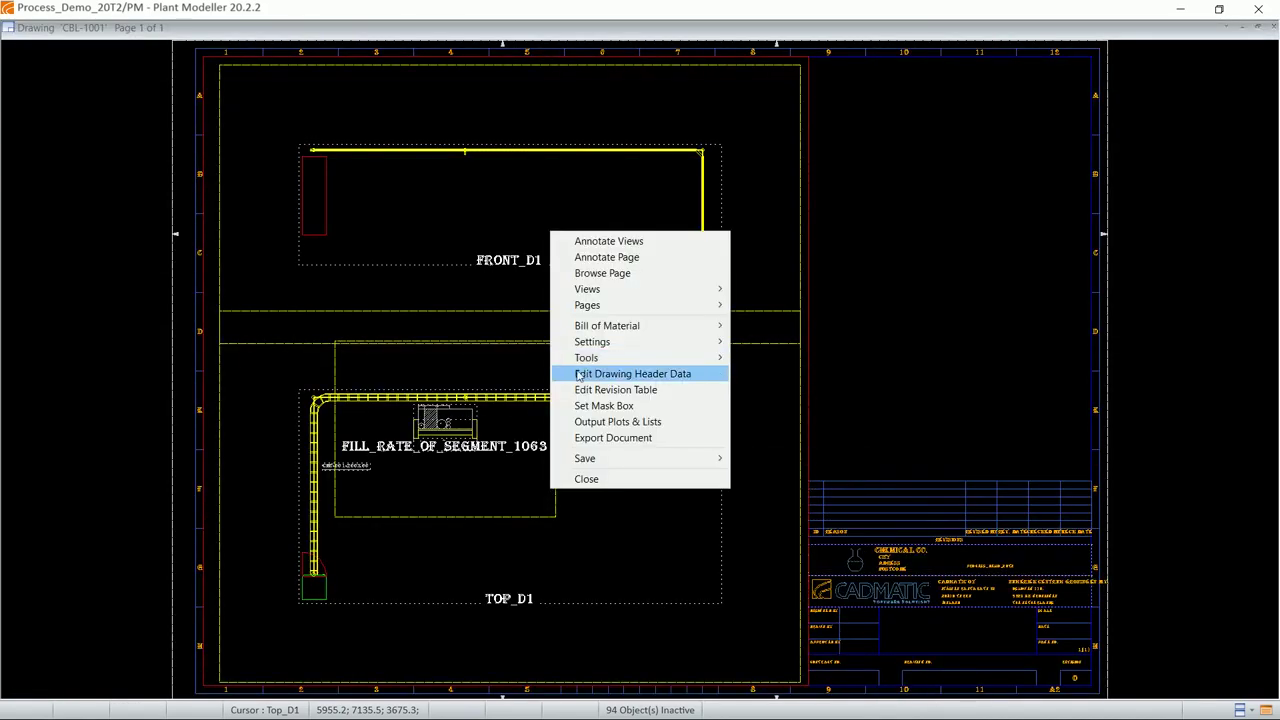
pyautogui.click(586, 477)
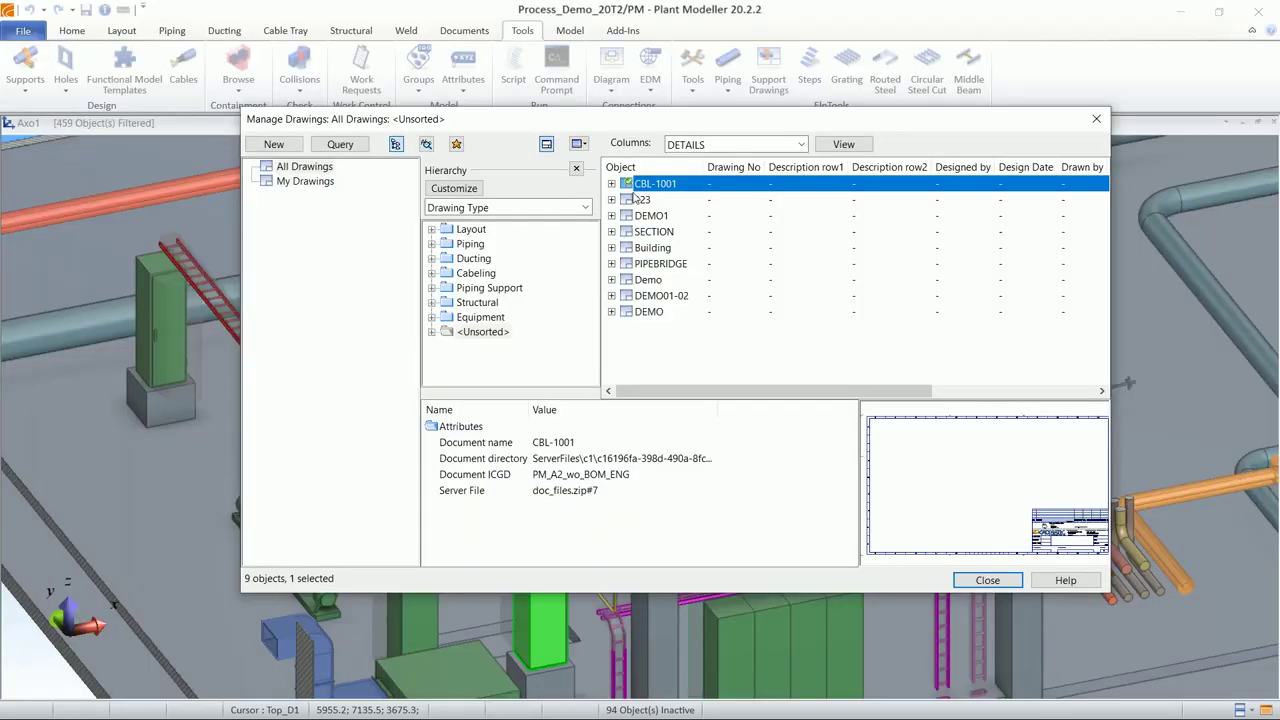
pyautogui.rightClick(640, 188)
pyautogui.click(668, 240)
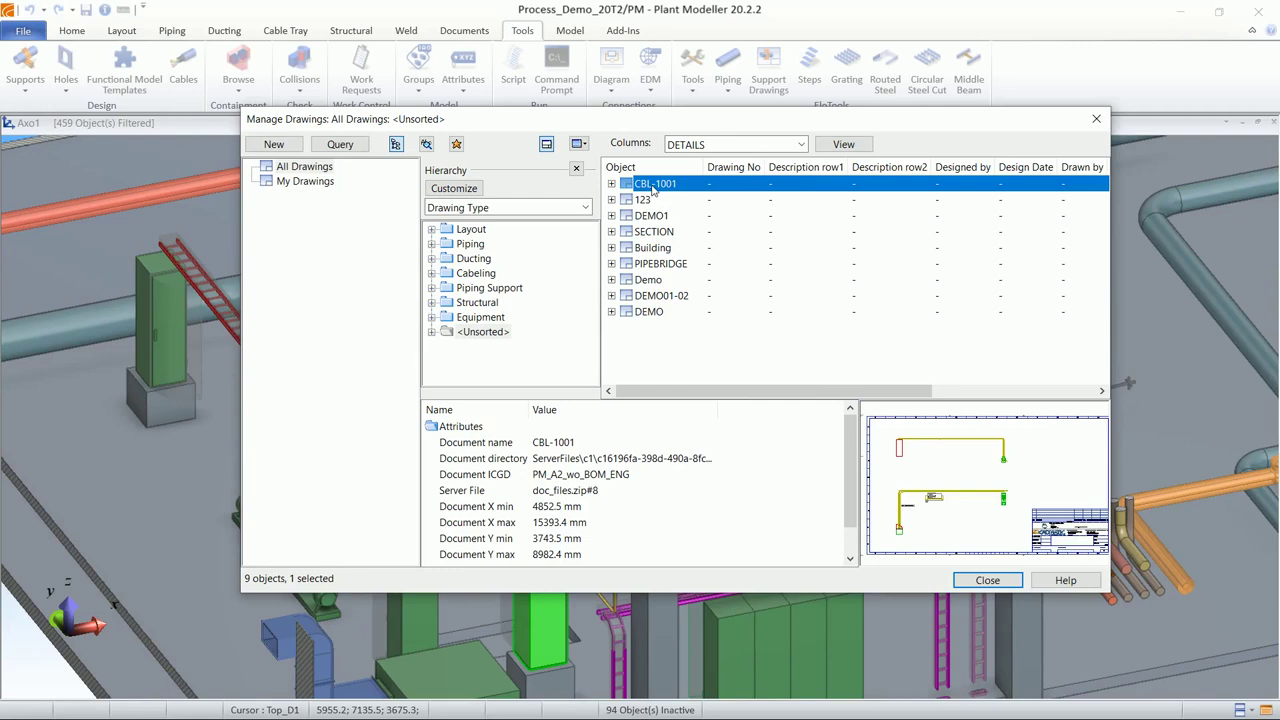
# Step: Examine the available file formats for exporting CBL-1001 in its current context, without exporting, and close the drawing manager
pyautogui.rightClick(636, 187)
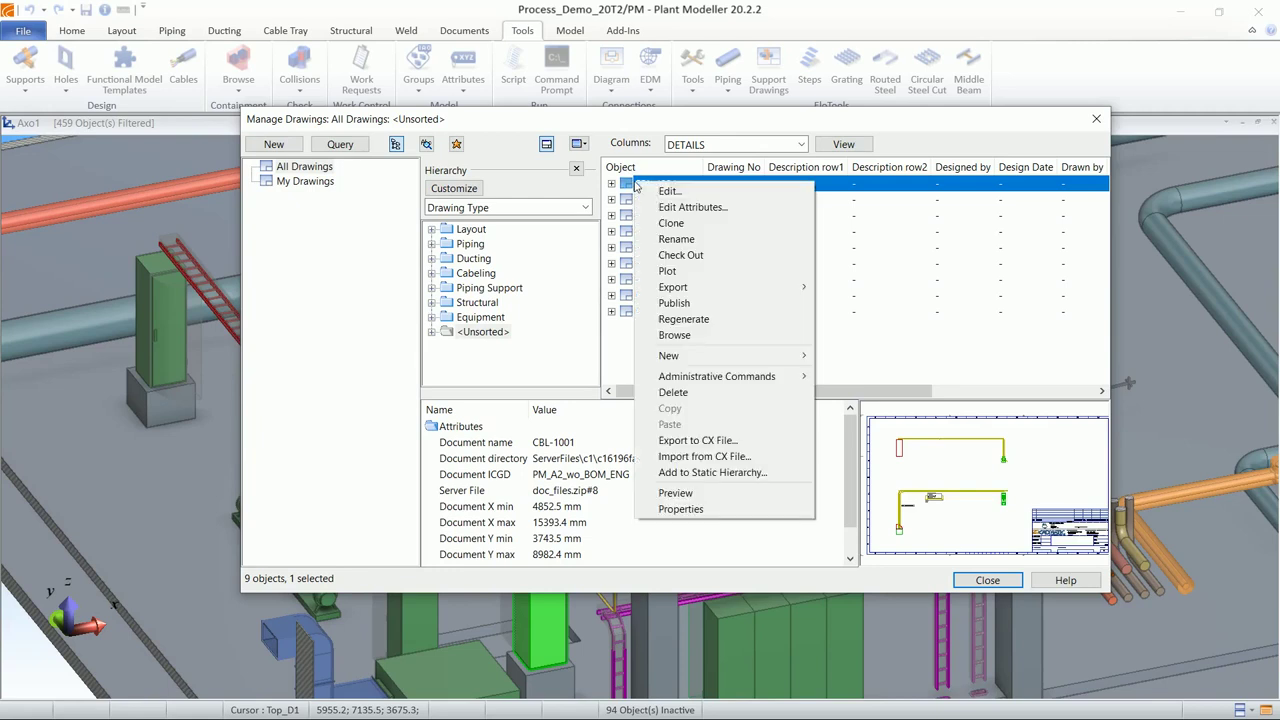
pyautogui.click(625, 187)
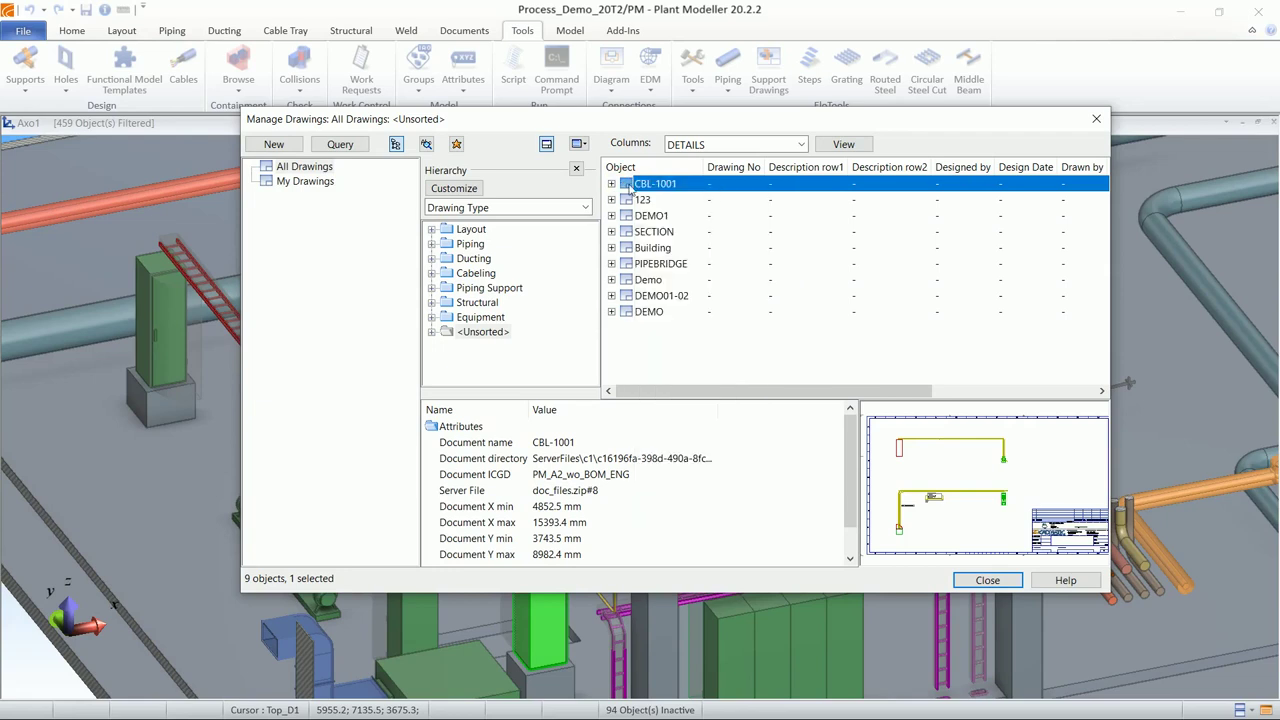
pyautogui.rightClick(651, 181)
pyautogui.moveTo(688, 287)
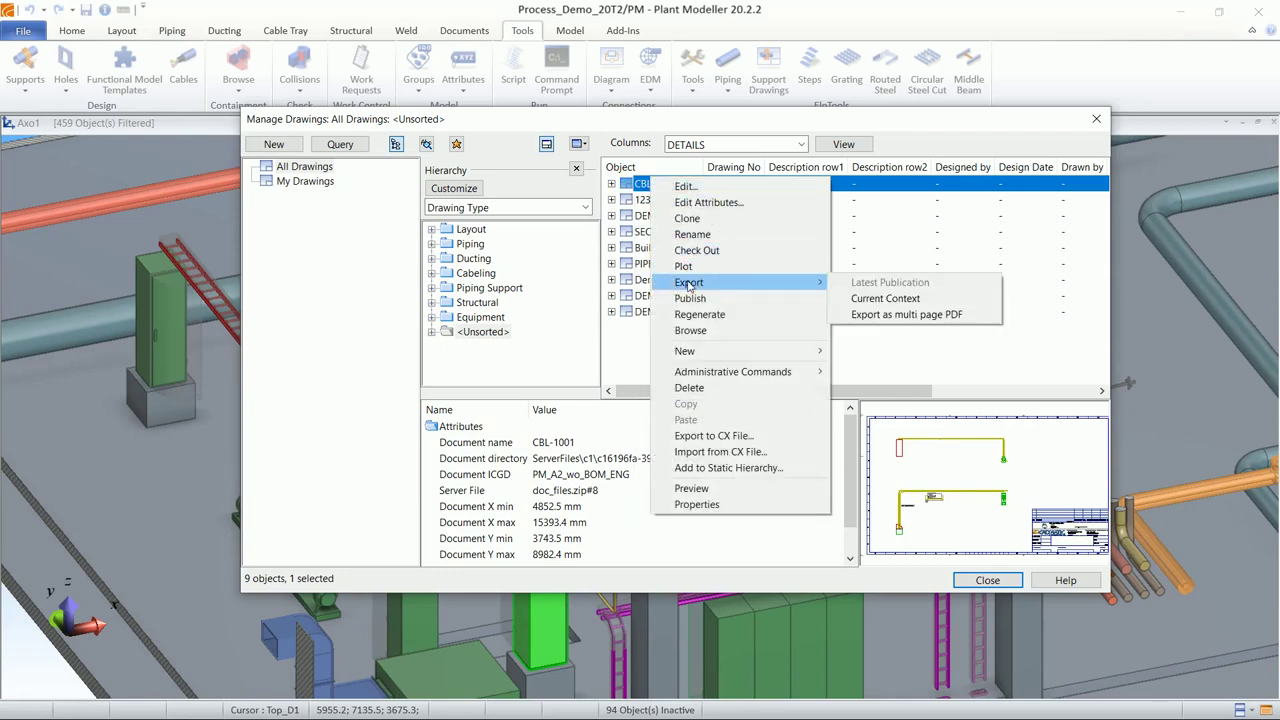
pyautogui.click(864, 298)
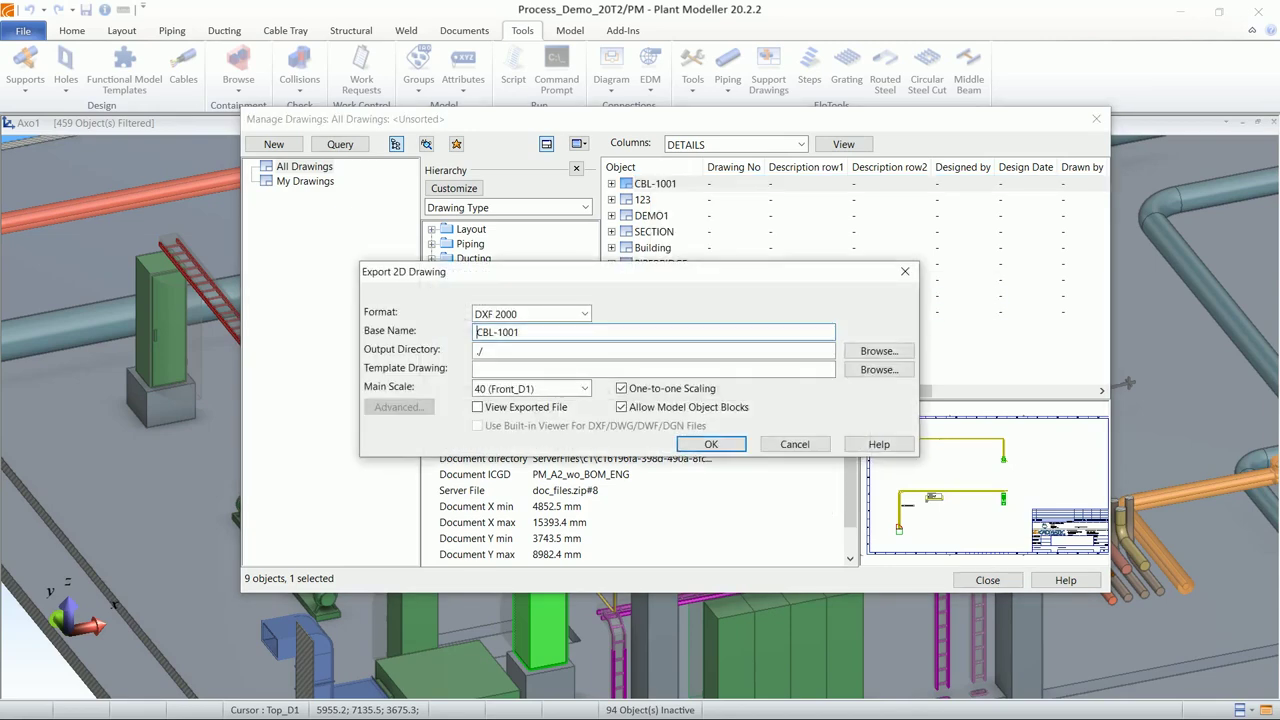
pyautogui.click(519, 315)
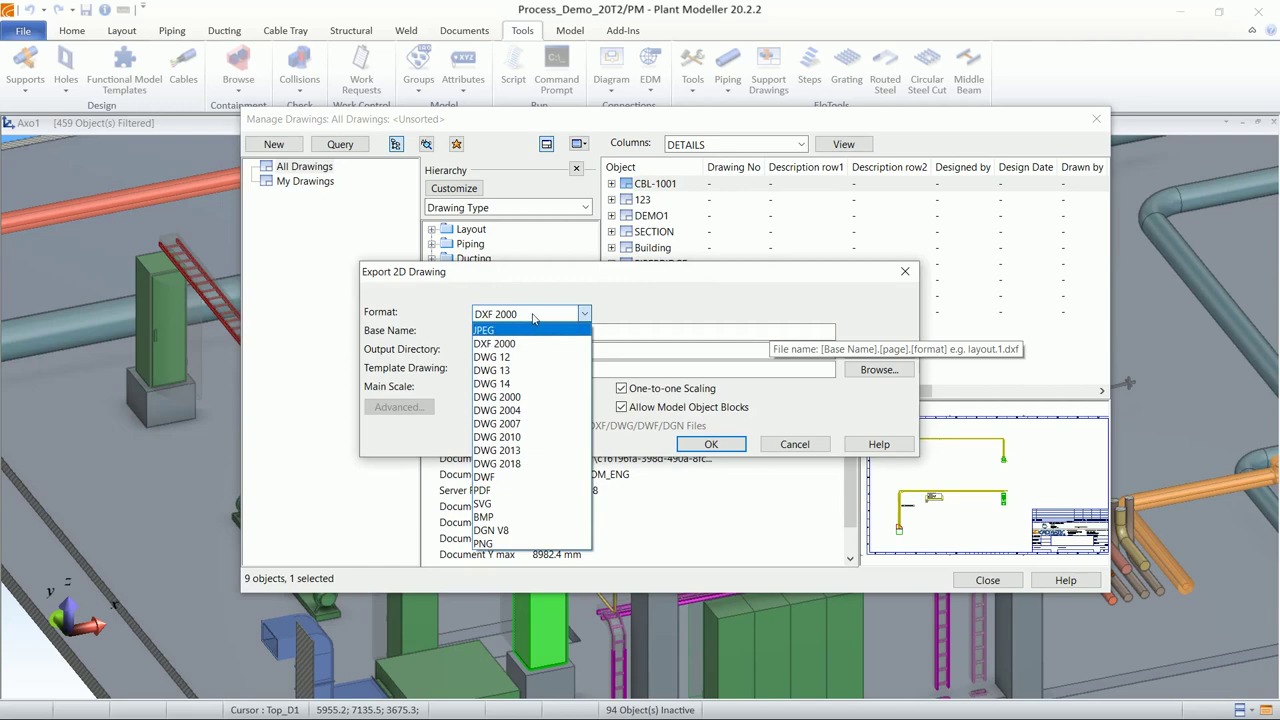
pyautogui.click(533, 315)
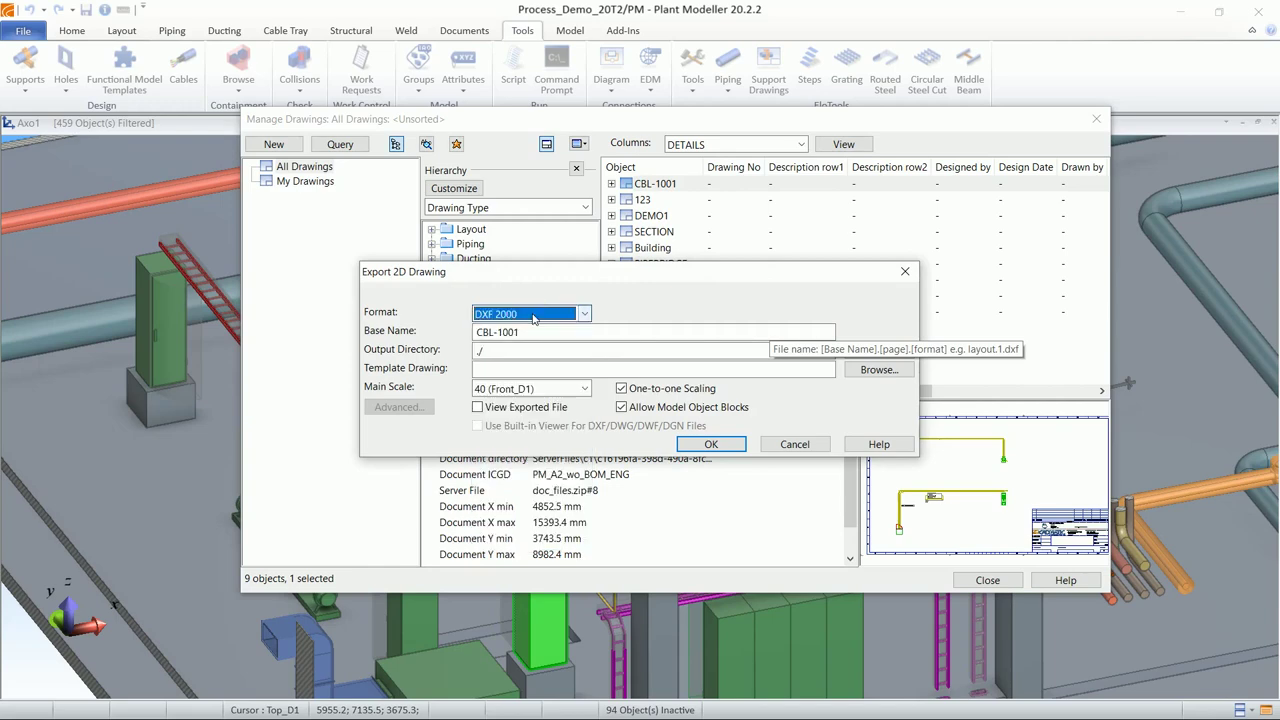
pyautogui.click(795, 445)
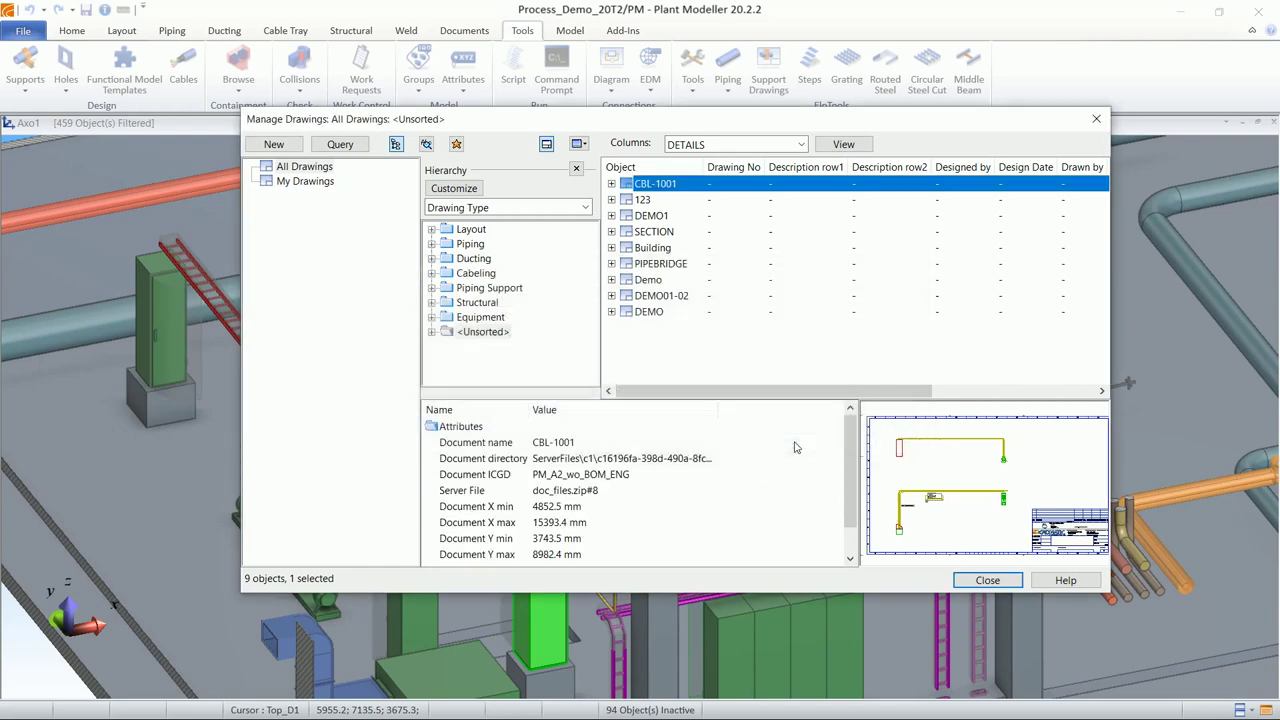
pyautogui.click(976, 581)
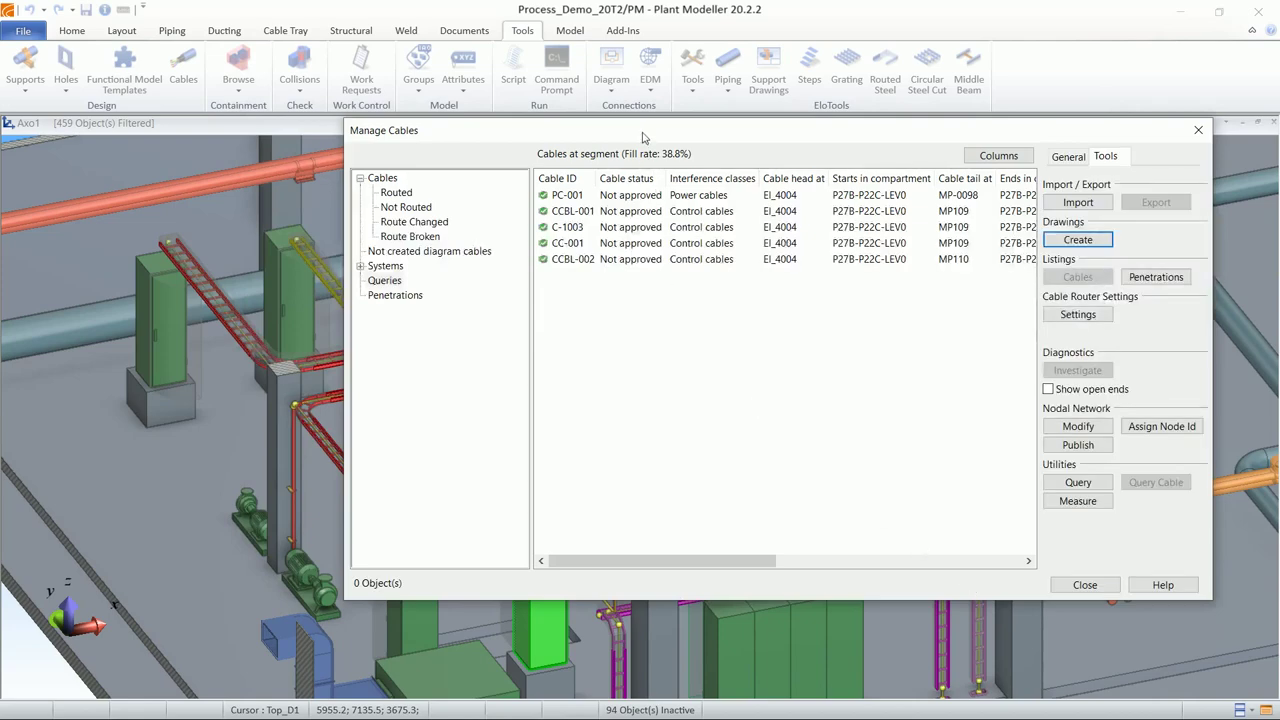
# Step: Create a cable listing named Cable list for routed cables C-1003 through PC-001, using the CableListingWithPullMarkers definition
pyautogui.moveTo(643, 137); pyautogui.dragTo(562, 137)
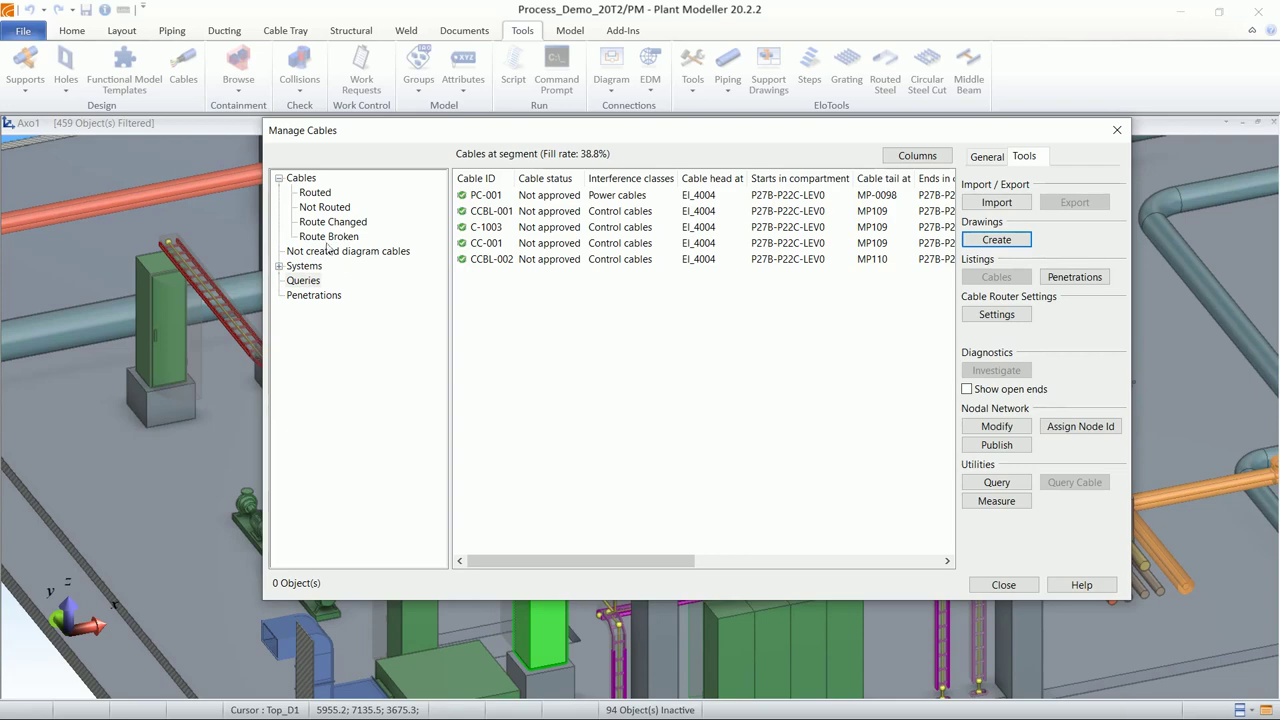
pyautogui.click(315, 192)
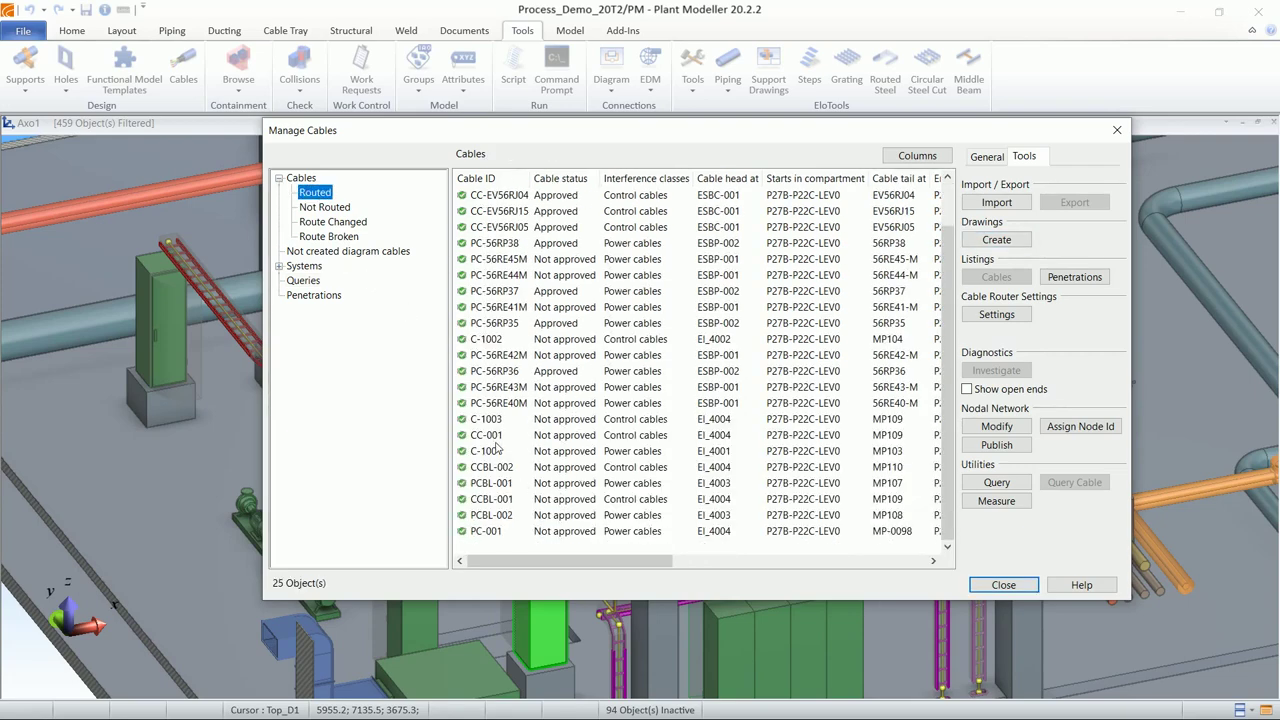
pyautogui.click(497, 421)
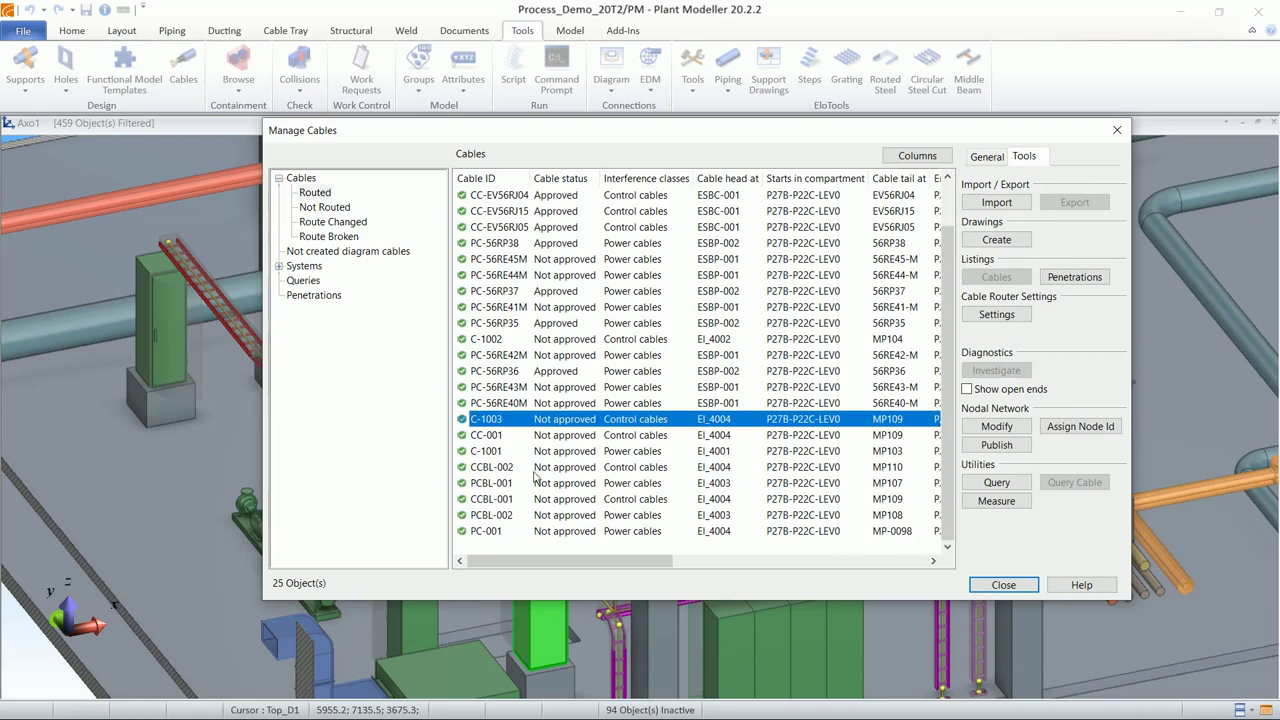
pyautogui.keyDown('shift'); pyautogui.click(500, 533); pyautogui.keyUp('shift')
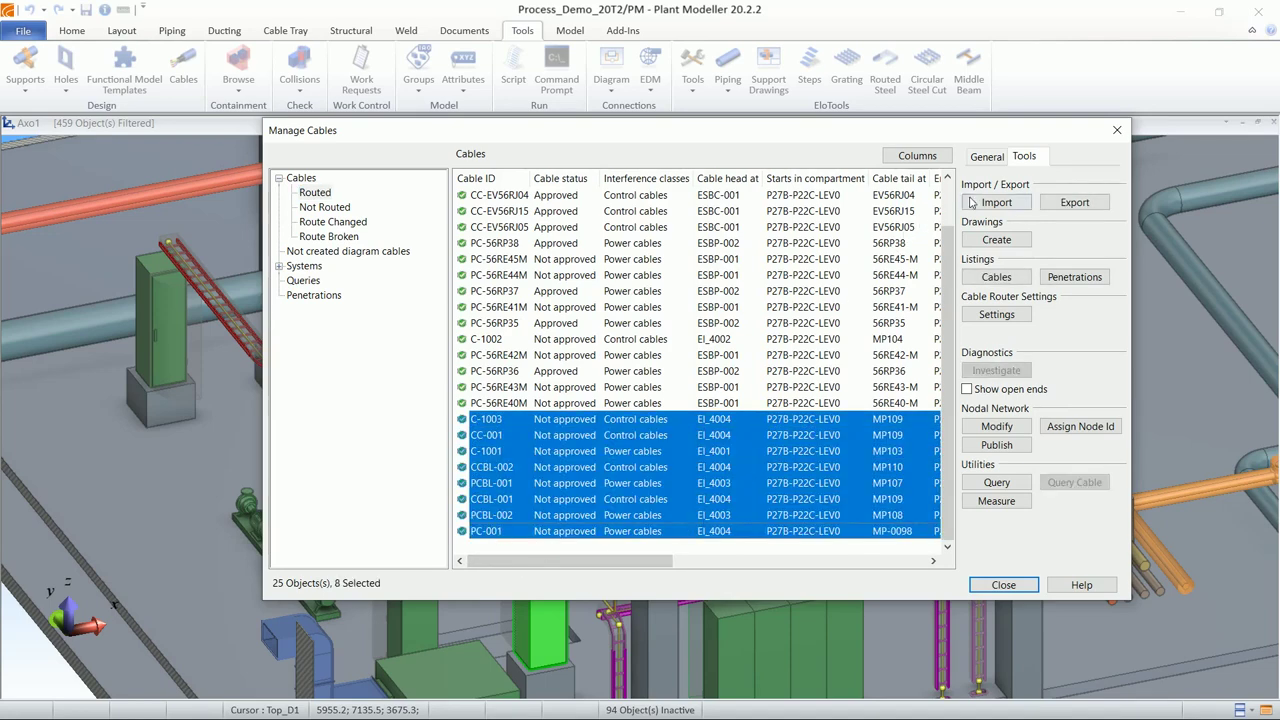
pyautogui.click(987, 280)
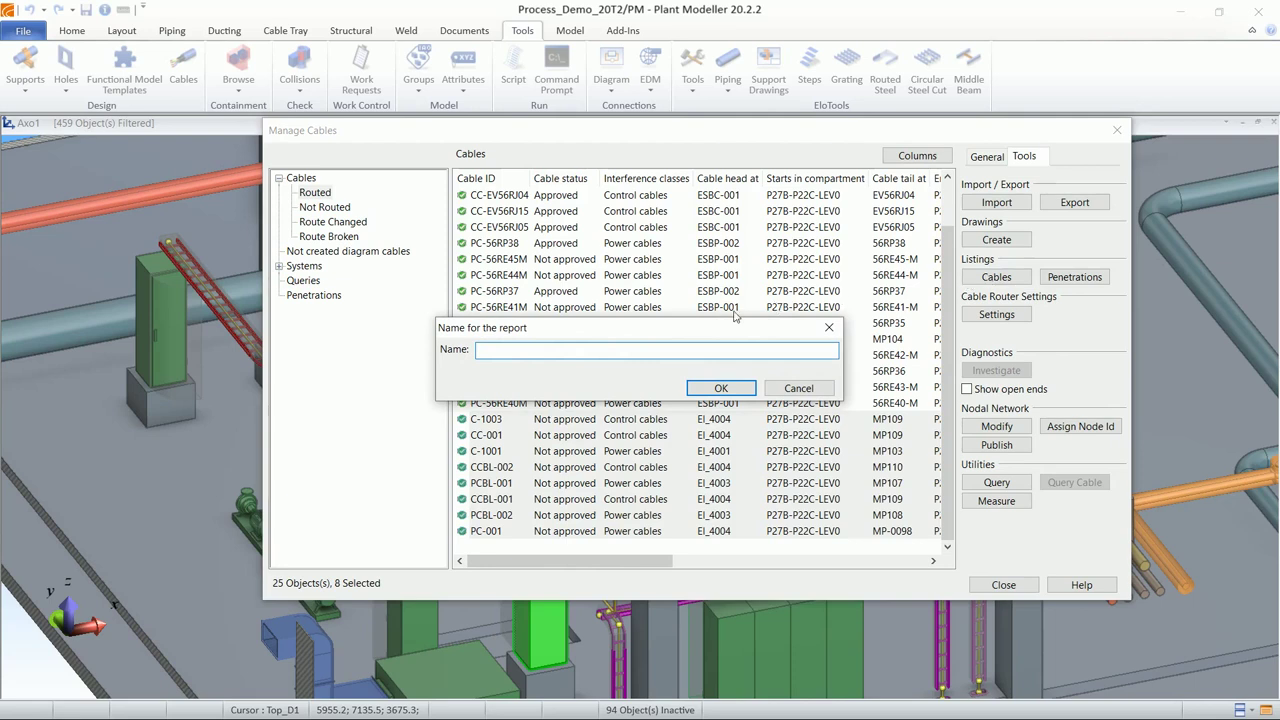
pyautogui.moveTo(644, 332); pyautogui.dragTo(663, 324)
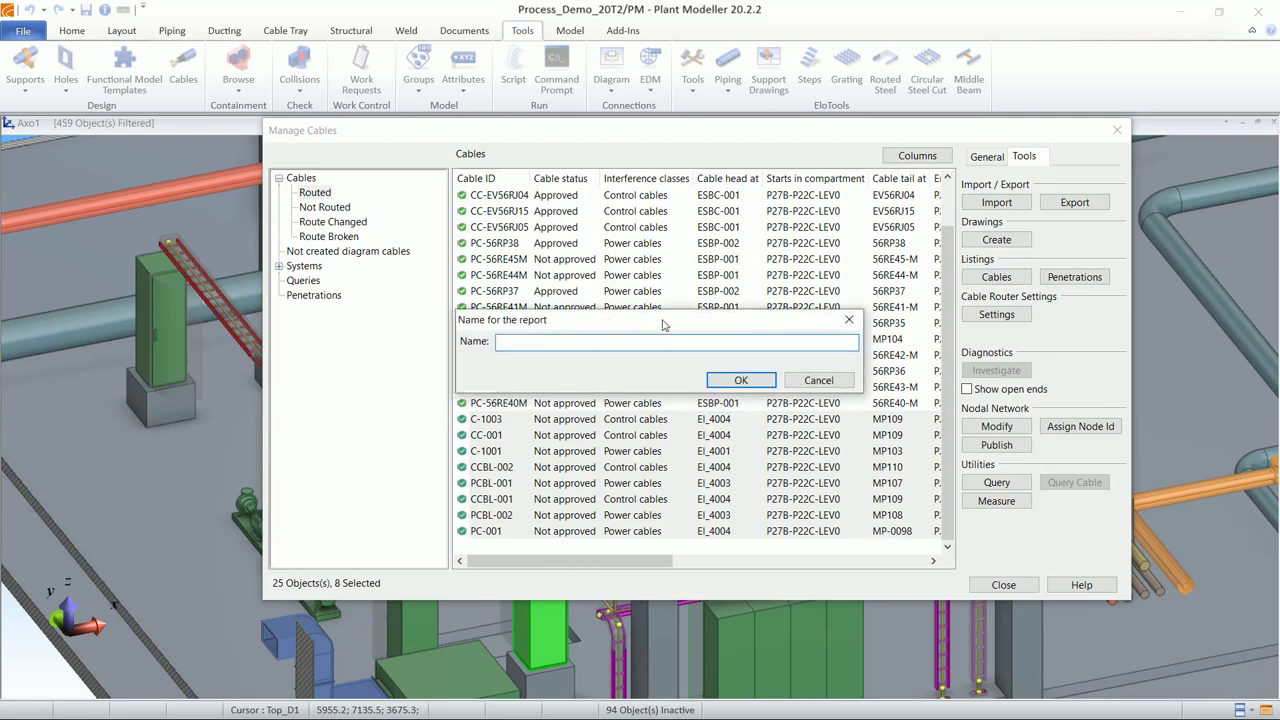
pyautogui.write('Cable list')
pyautogui.click(727, 386)
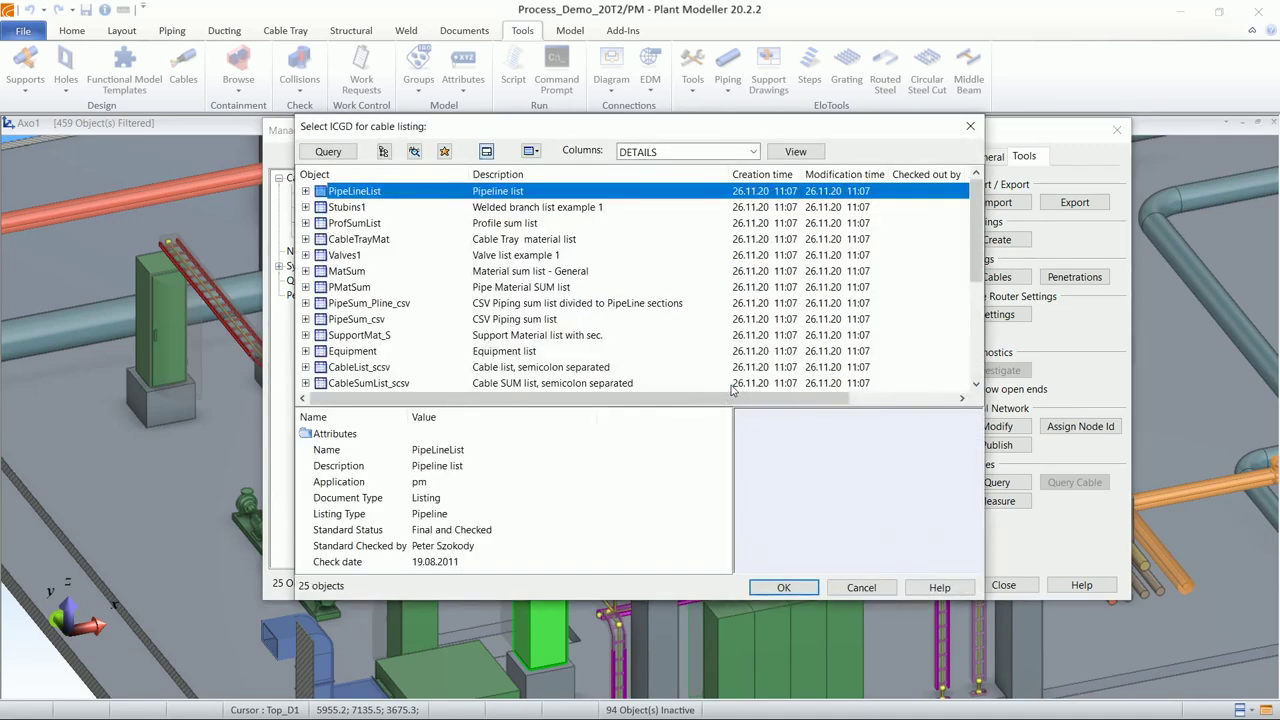
pyautogui.scroll(-4, 463, 262)
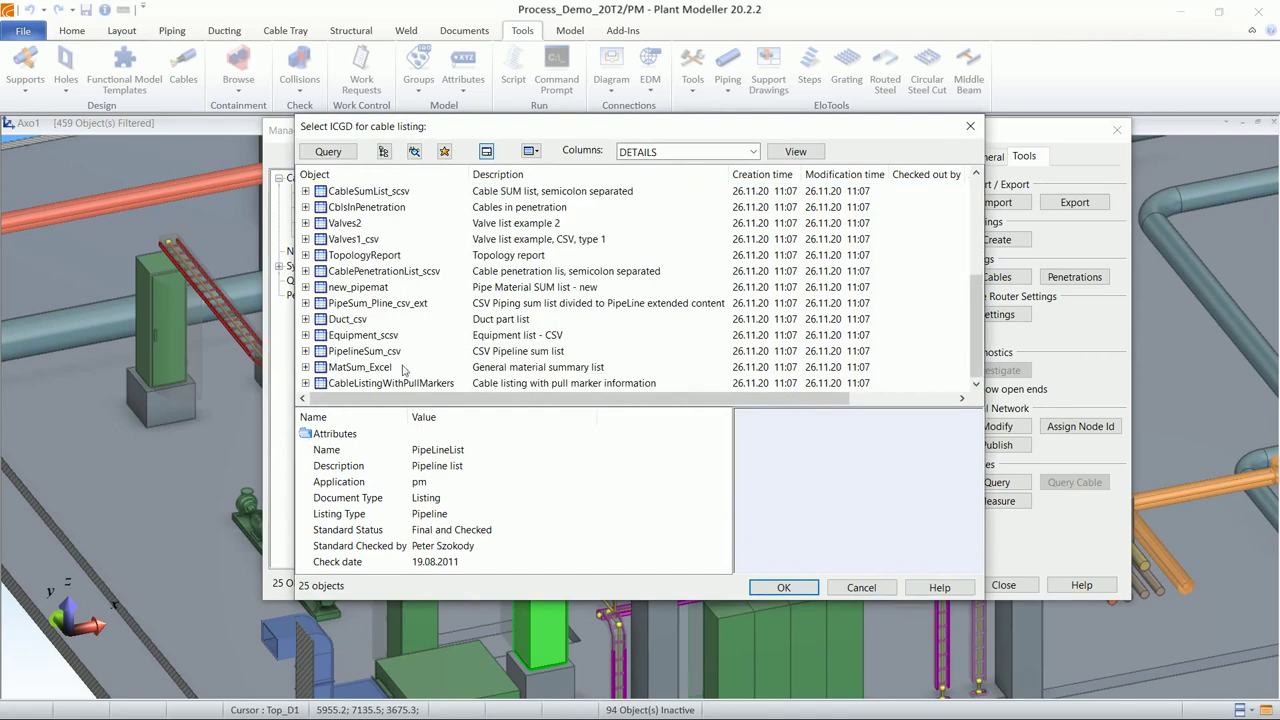
pyautogui.click(381, 383)
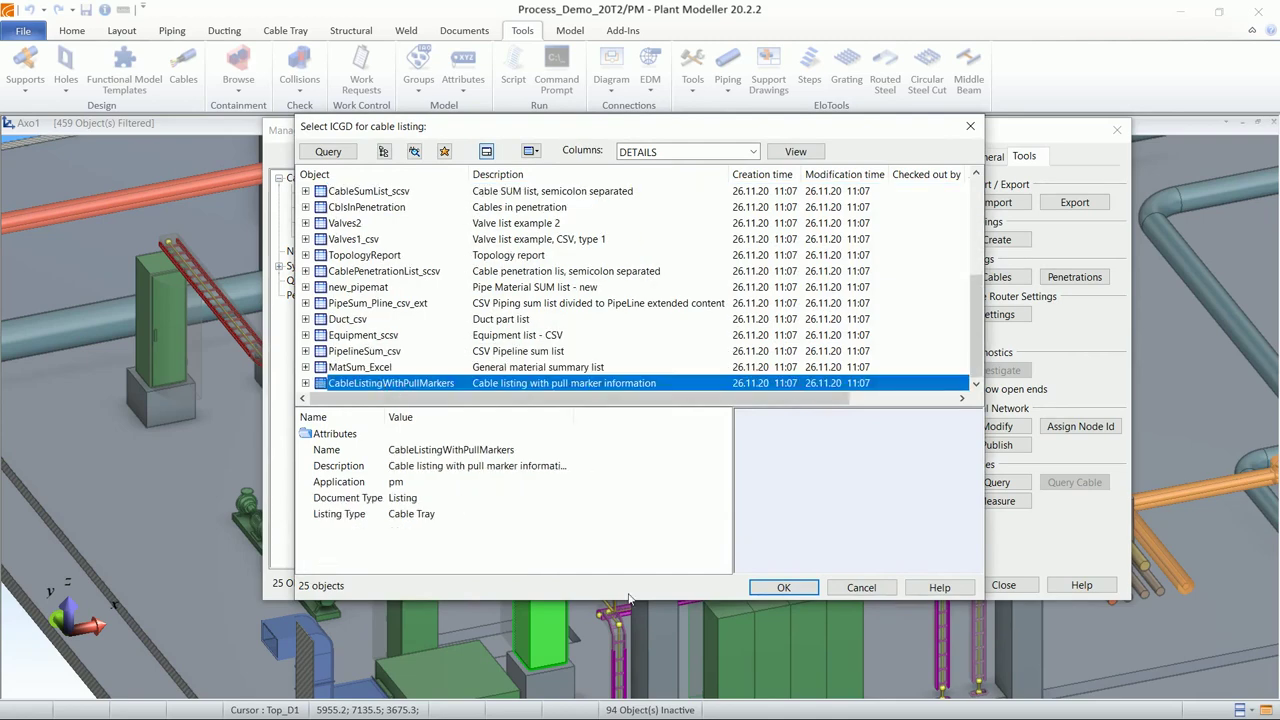
pyautogui.click(773, 590)
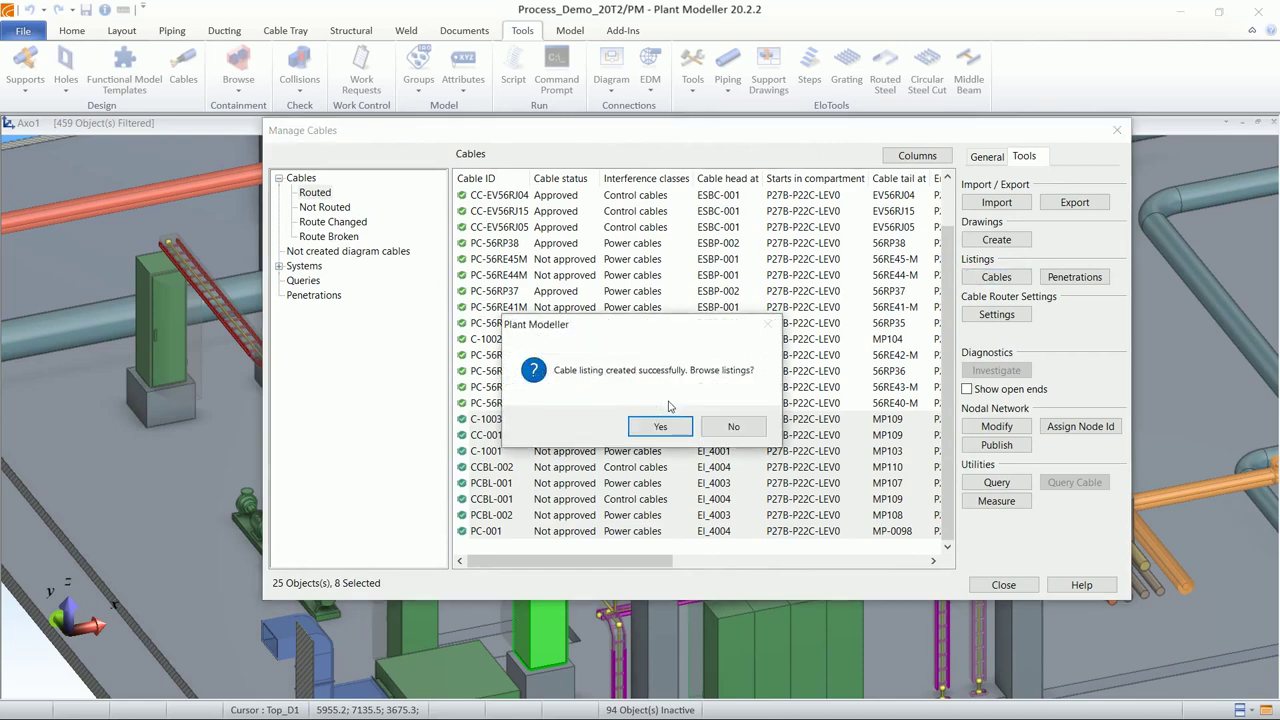
# Step: Browse the created cable listing and switch to Excel to view the Cable list(1).xlsx workbook
pyautogui.moveTo(617, 328); pyautogui.dragTo(637, 297)
pyautogui.click(679, 400)
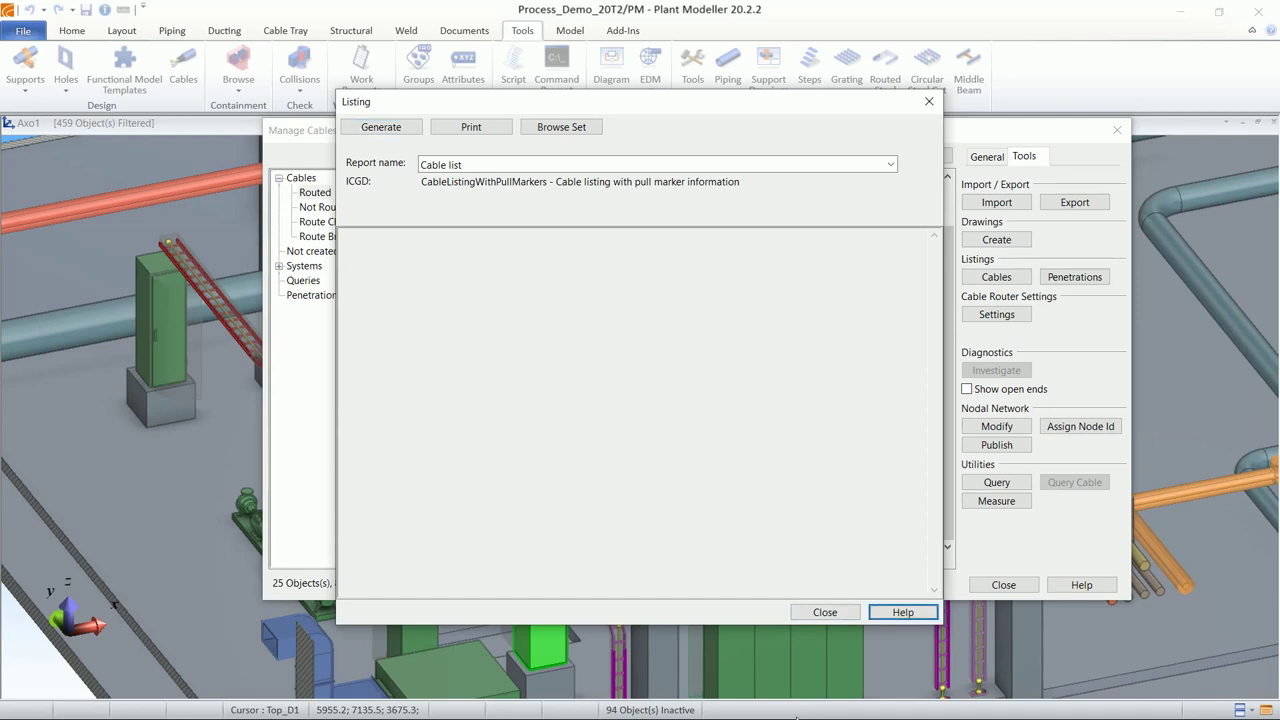
pyautogui.hotkey('alt', 'Tab')
pyautogui.hotkey('alt', 'Tab')
pyautogui.hotkey('alt', 'Tab')
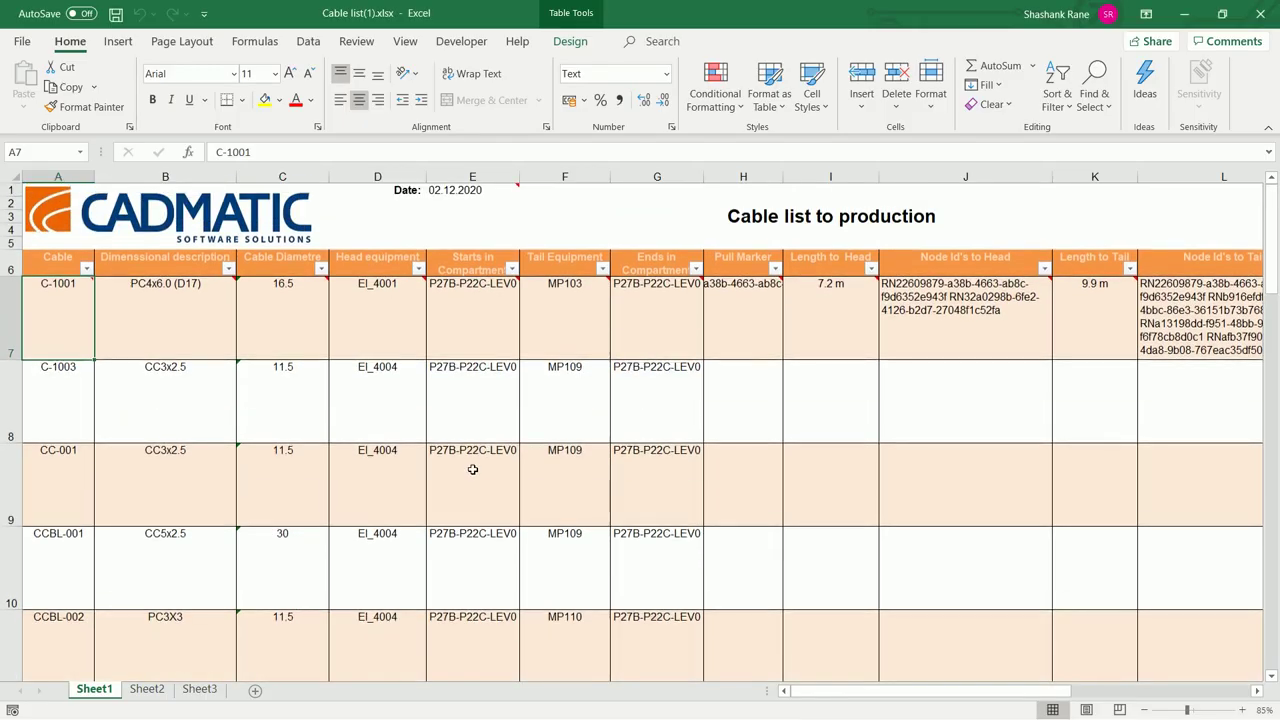
# Step: Examine cable C-1001's row in the production list, from dimensional description, diameter and equipment to the head, tail and total lengths
pyautogui.moveTo(75, 322)
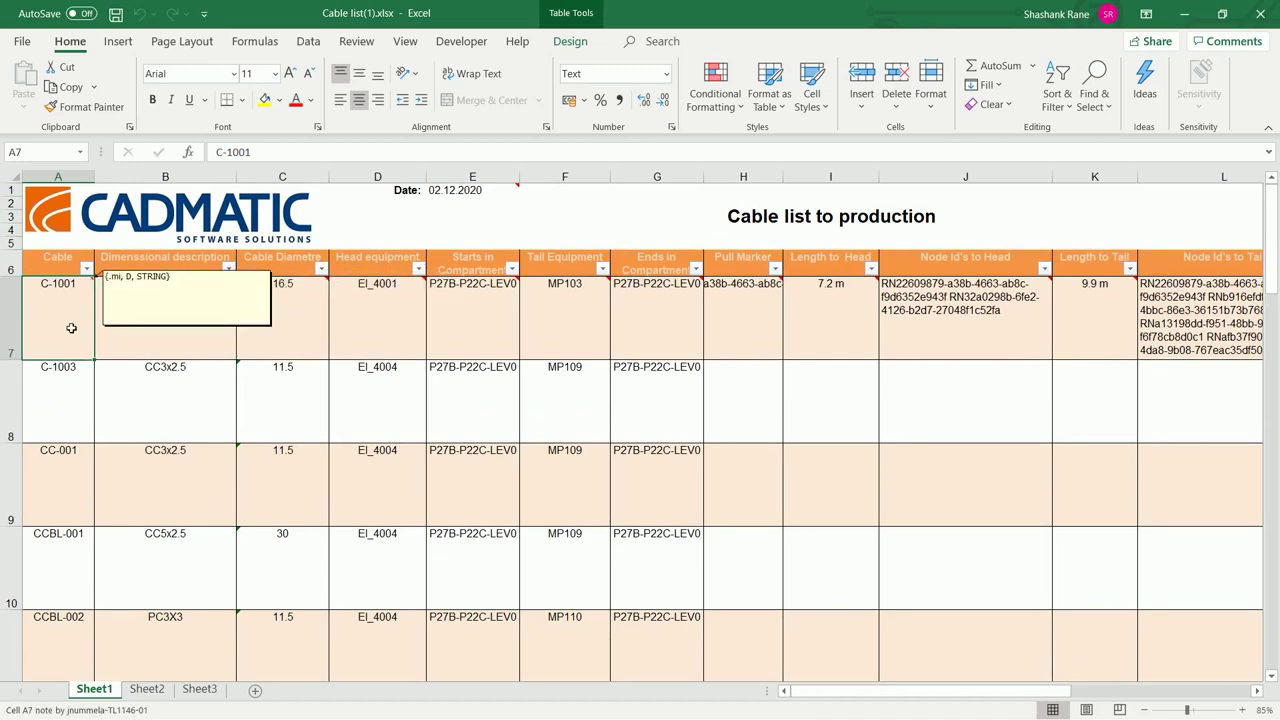
pyautogui.moveTo(203, 354)
pyautogui.click(193, 318)
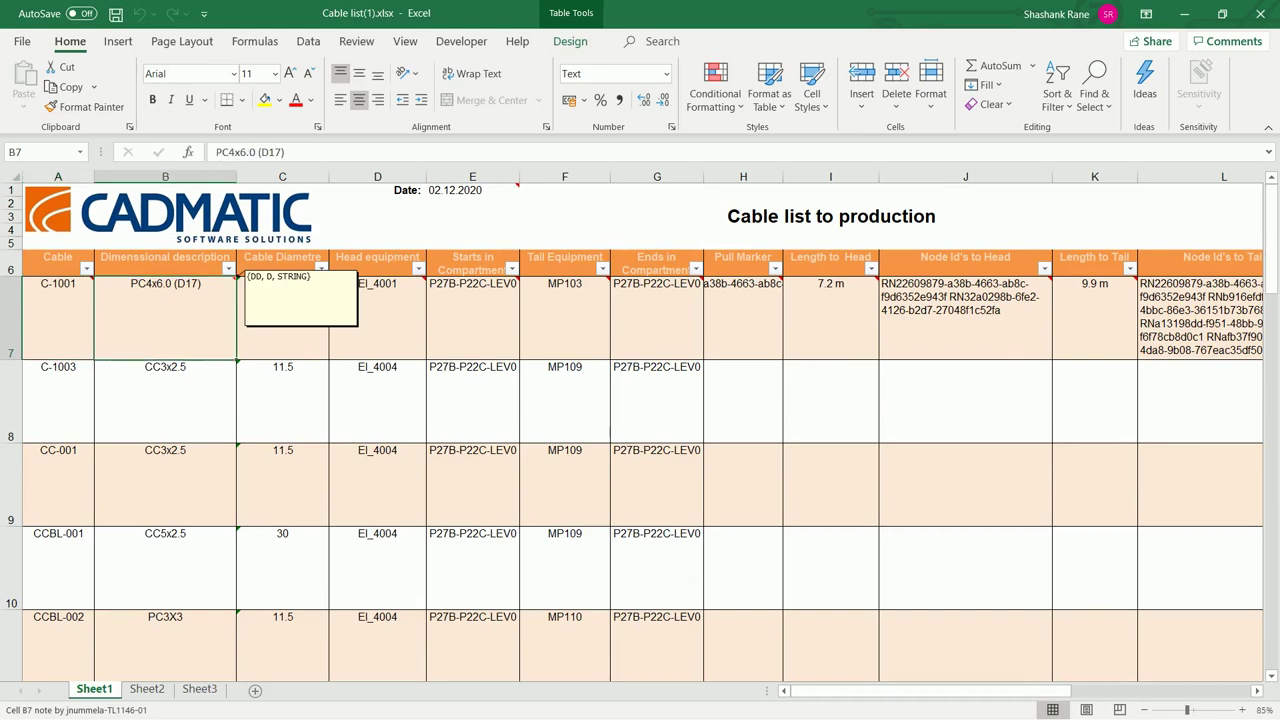
pyautogui.click(291, 357)
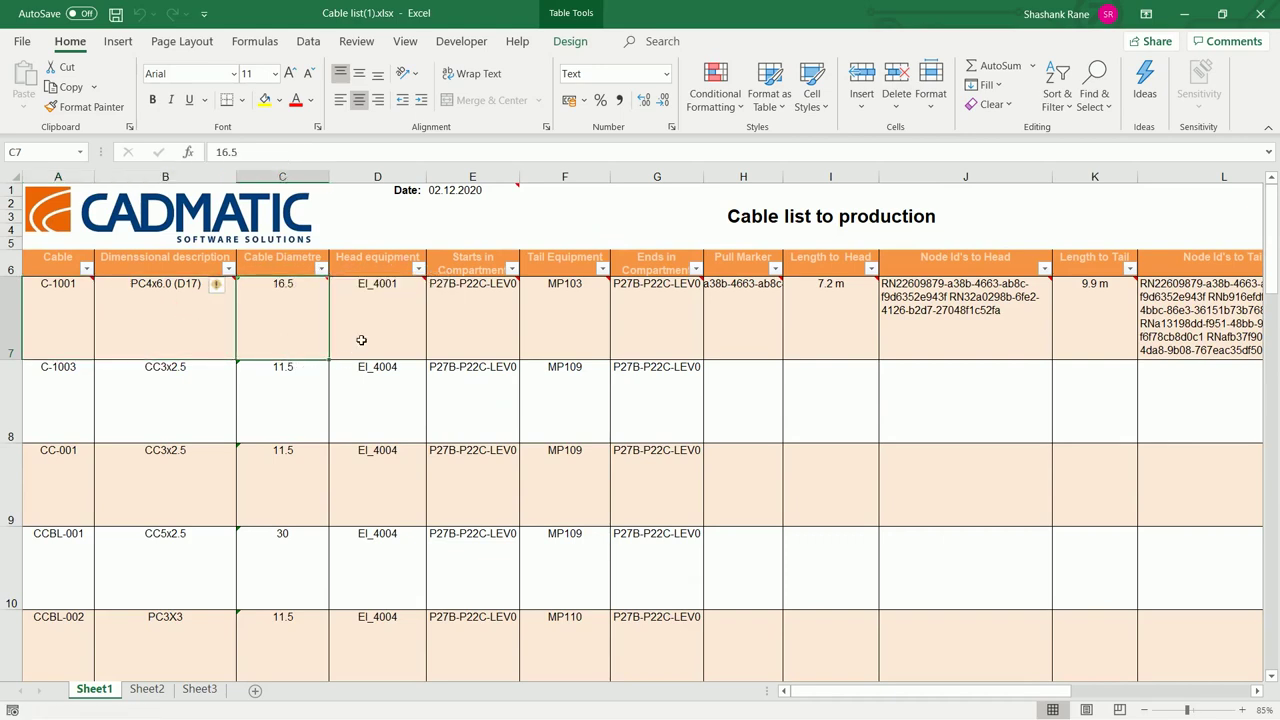
pyautogui.click(385, 315)
pyautogui.click(563, 322)
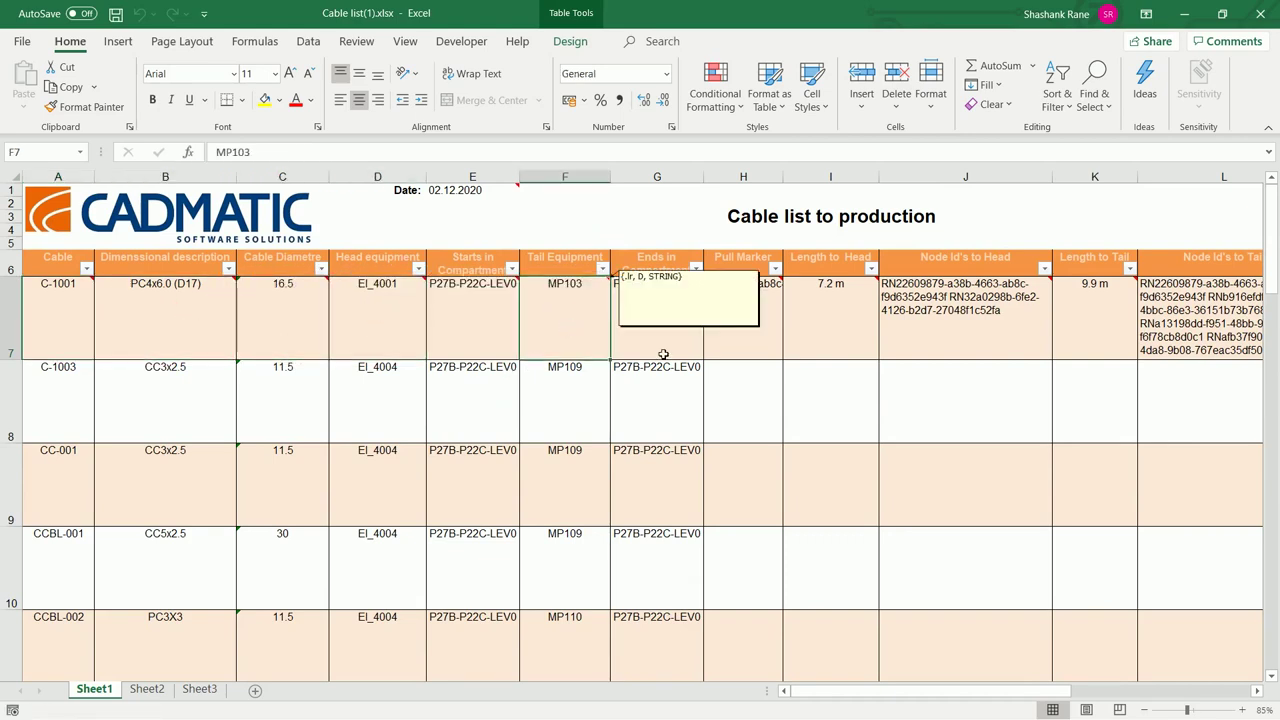
pyautogui.moveTo(774, 354)
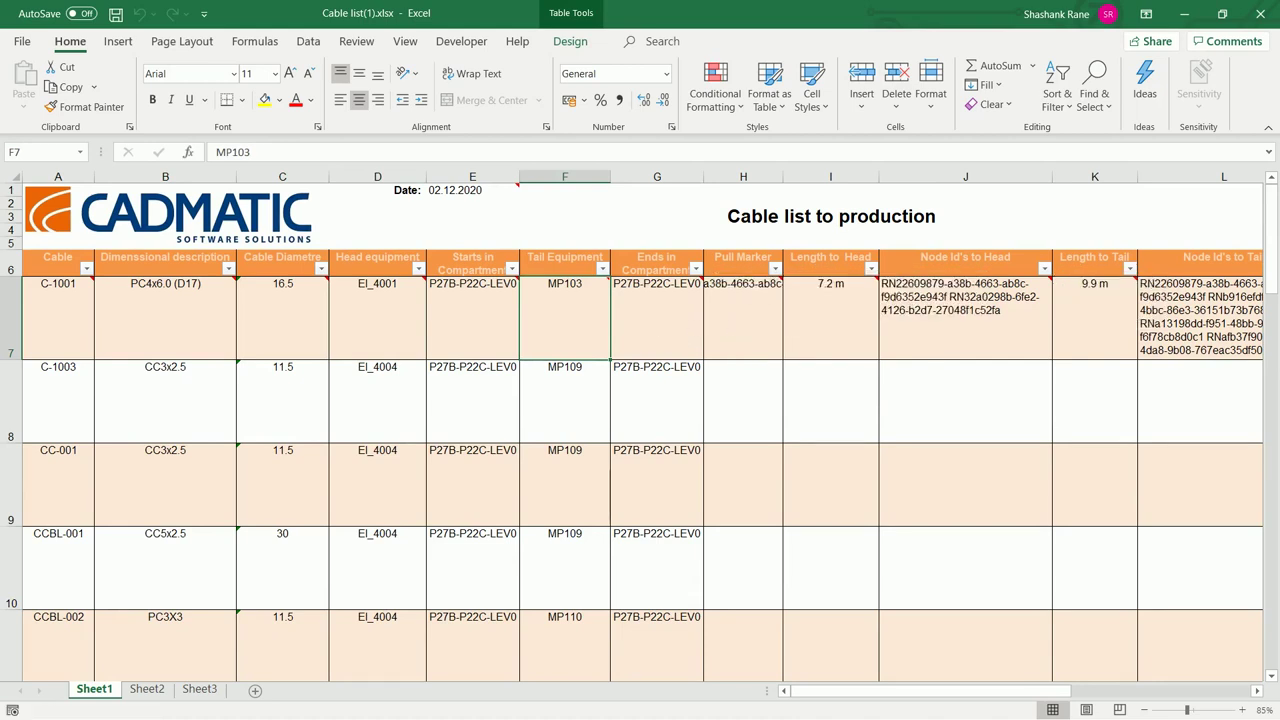
pyautogui.click(830, 298)
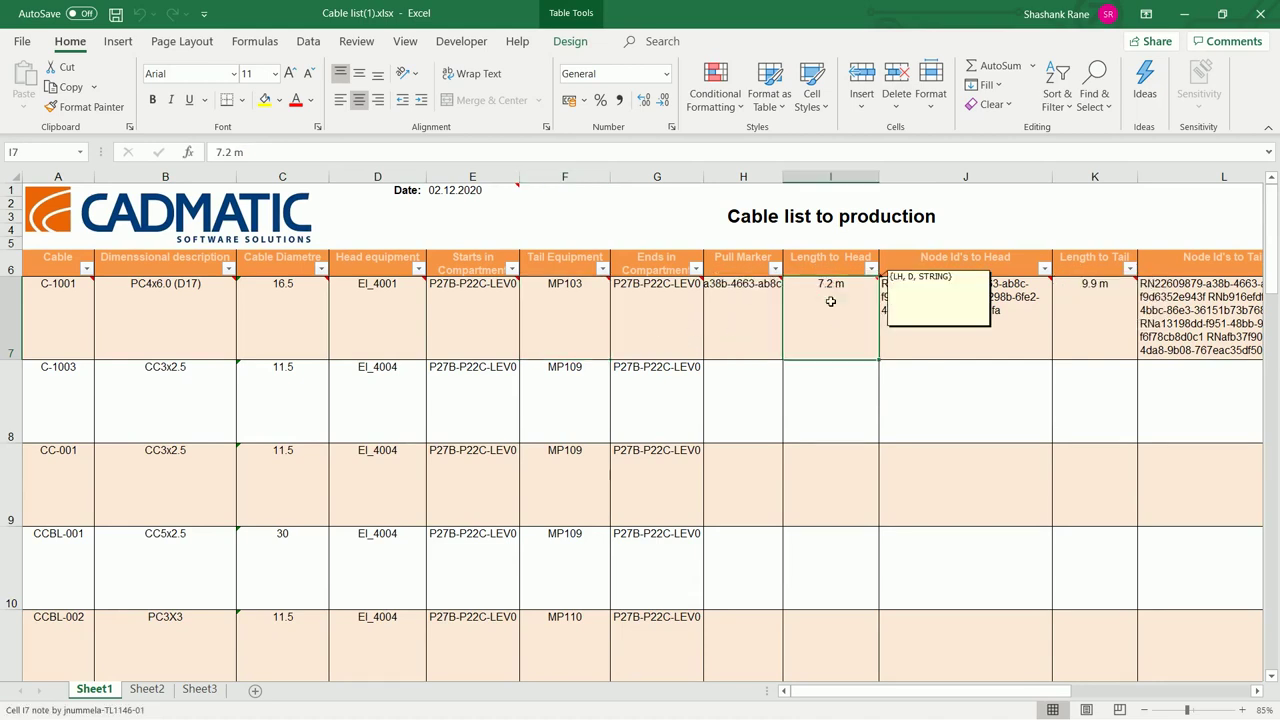
pyautogui.click(1094, 317)
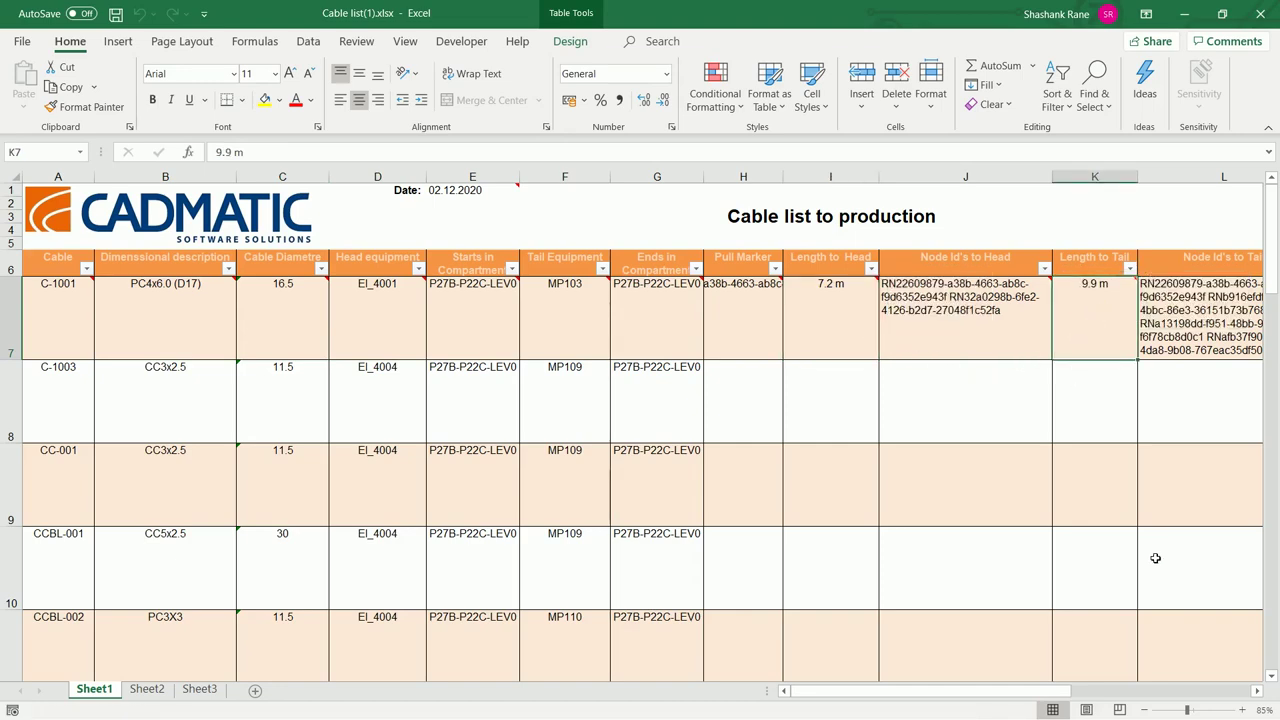
pyautogui.moveTo(1052, 693); pyautogui.dragTo(1201, 611)
pyautogui.click(856, 317)
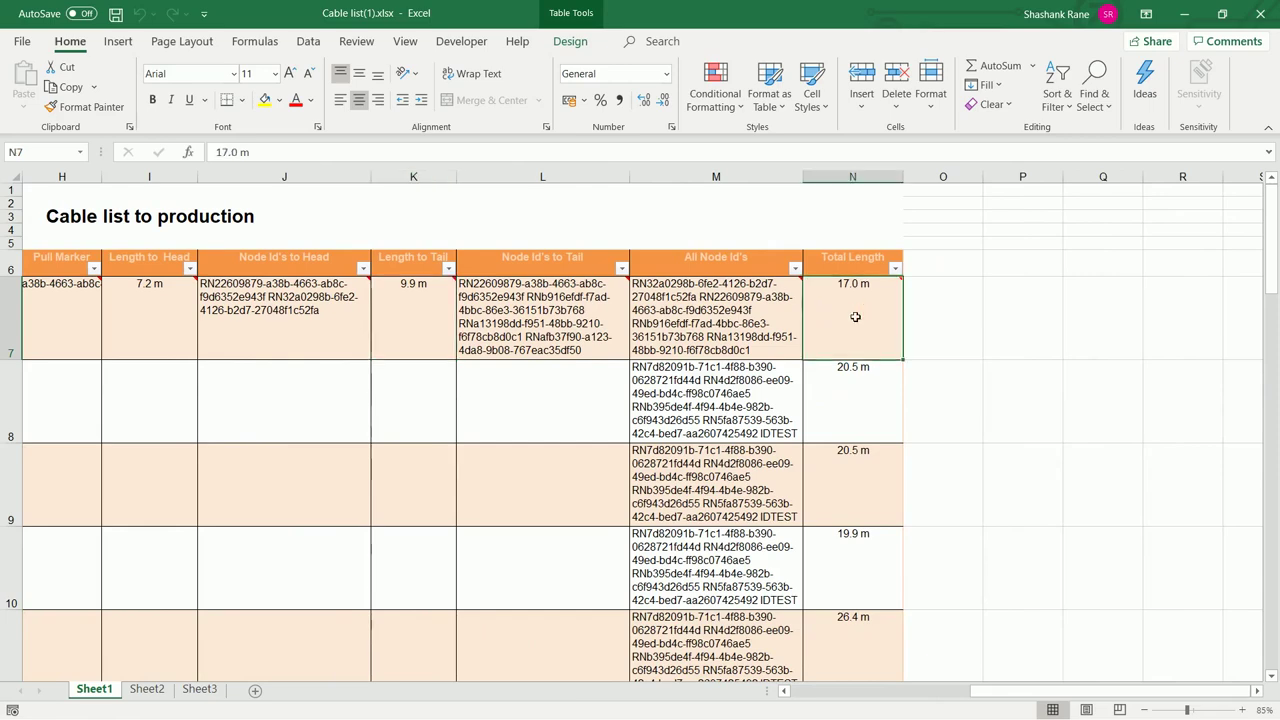
pyautogui.moveTo(993, 698); pyautogui.dragTo(802, 683)
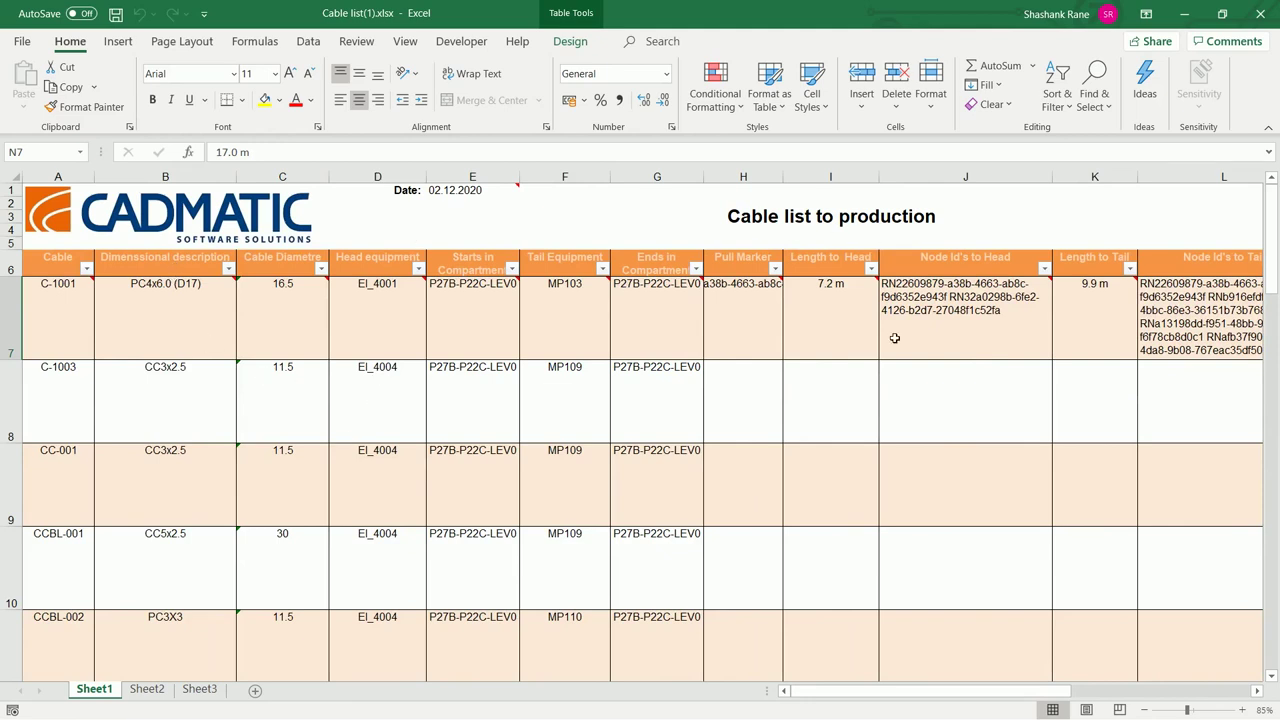
pyautogui.moveTo(484, 289)
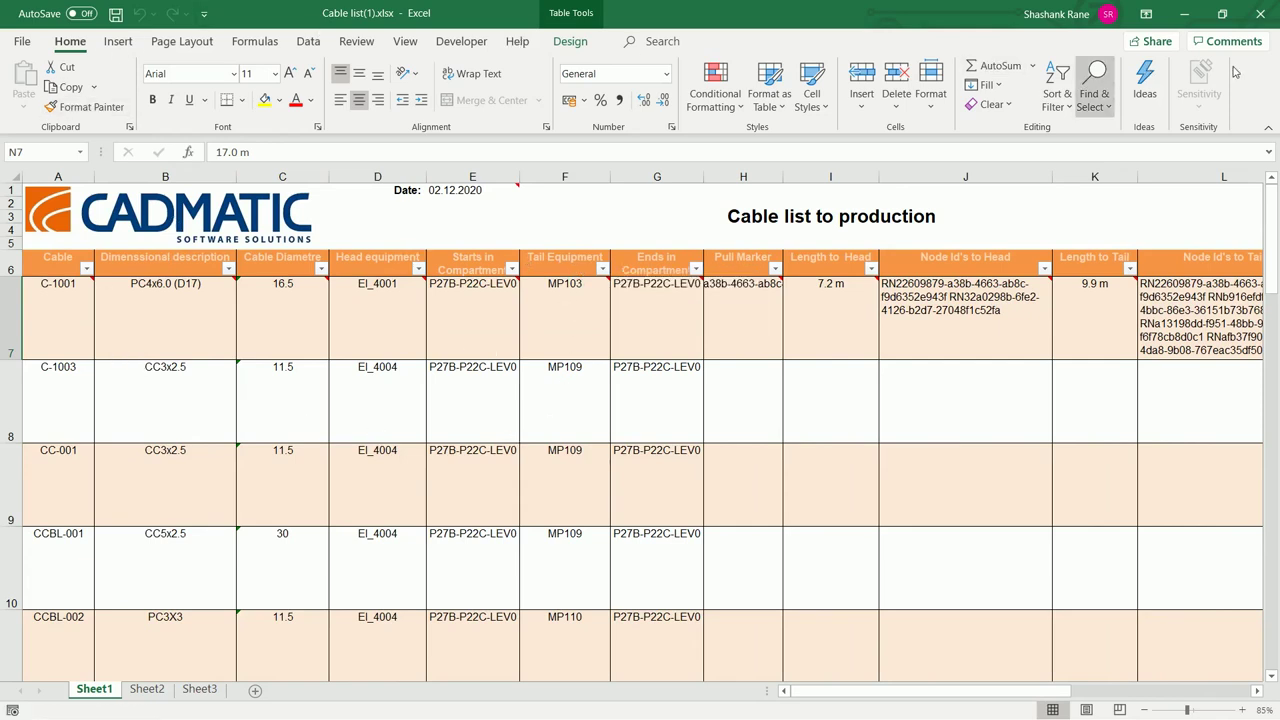
# Step: Close the Cable list(1).xlsx workbook and the Listing dialog, returning to Manage Cables in Plant Modeller
pyautogui.click(1260, 14)
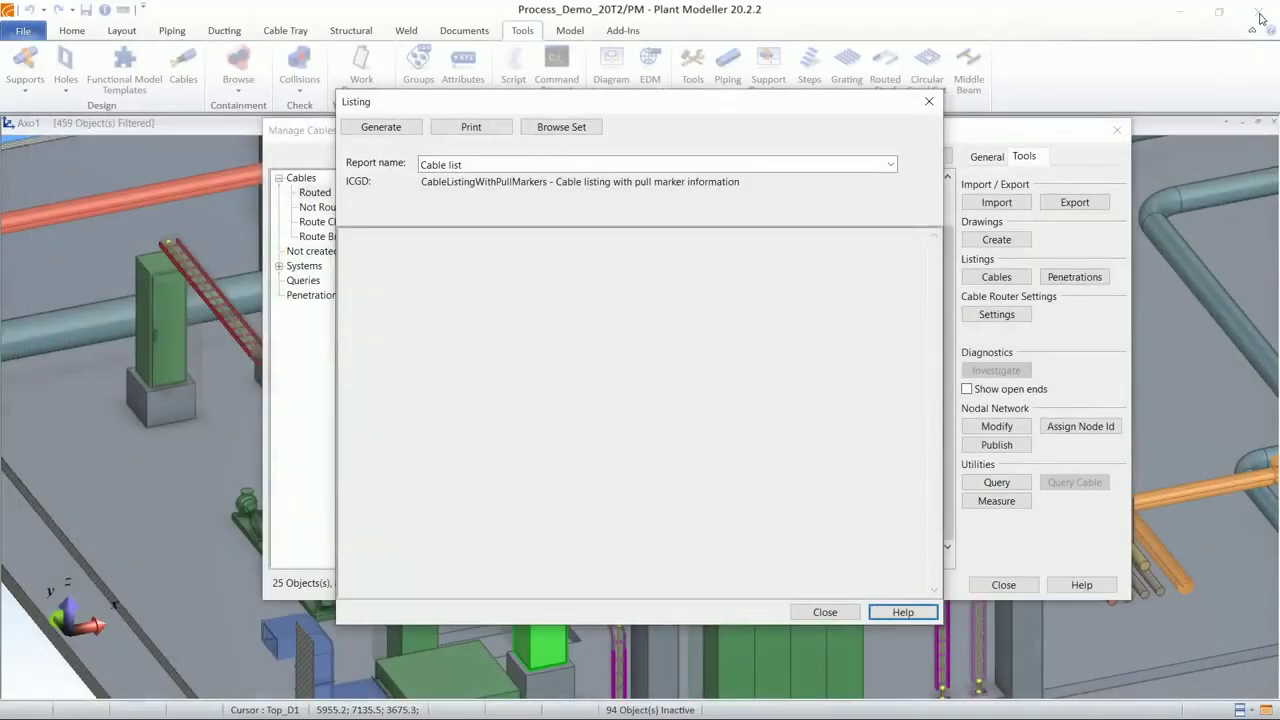
pyautogui.click(825, 612)
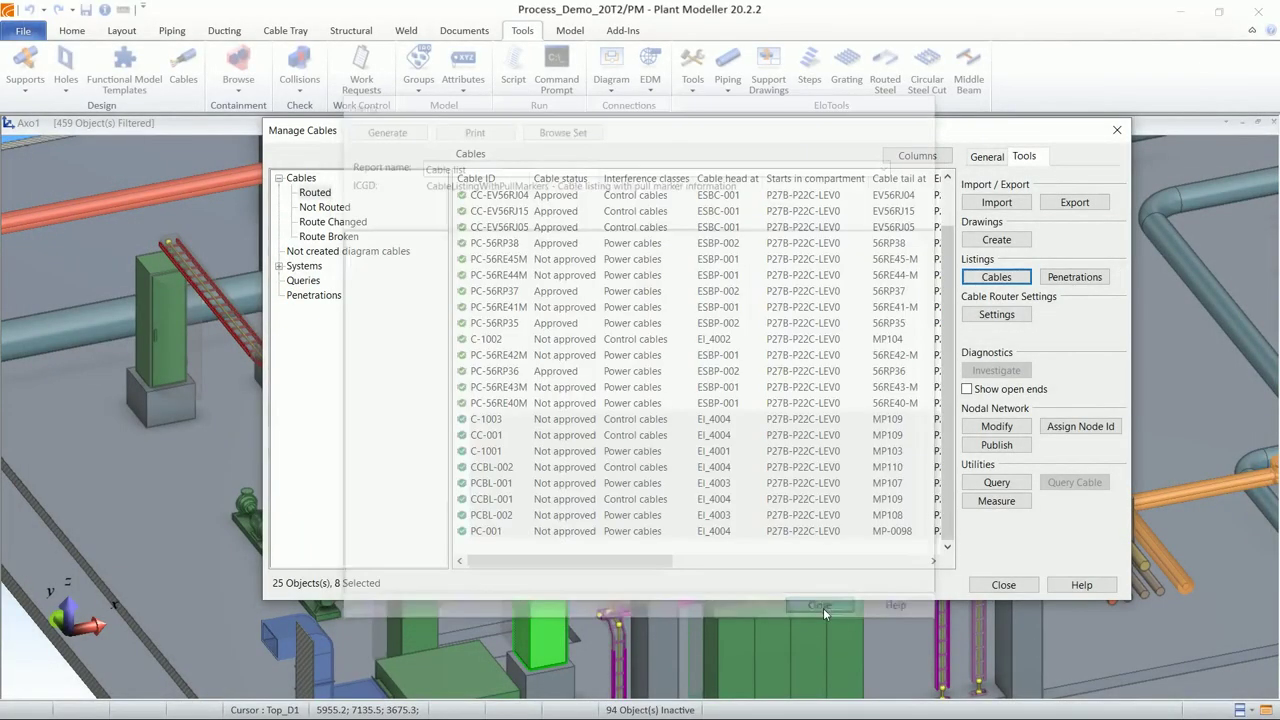
pyautogui.moveTo(701, 136); pyautogui.dragTo(689, 137)
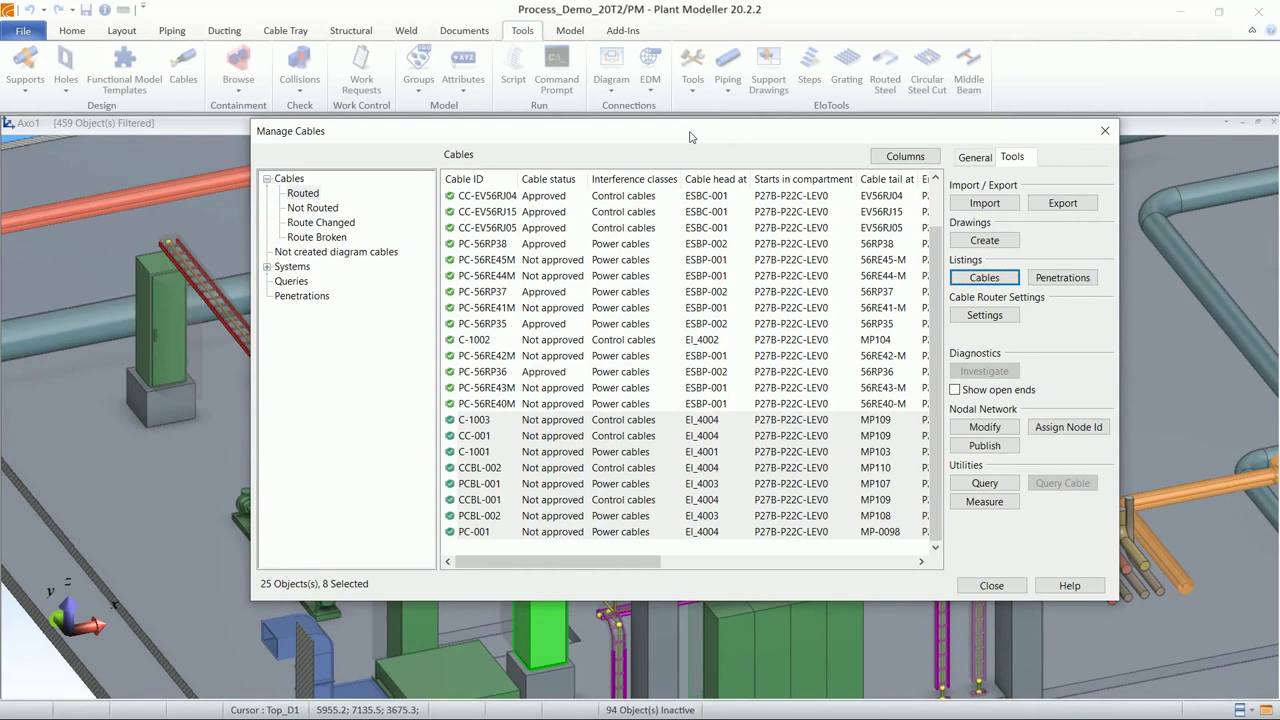